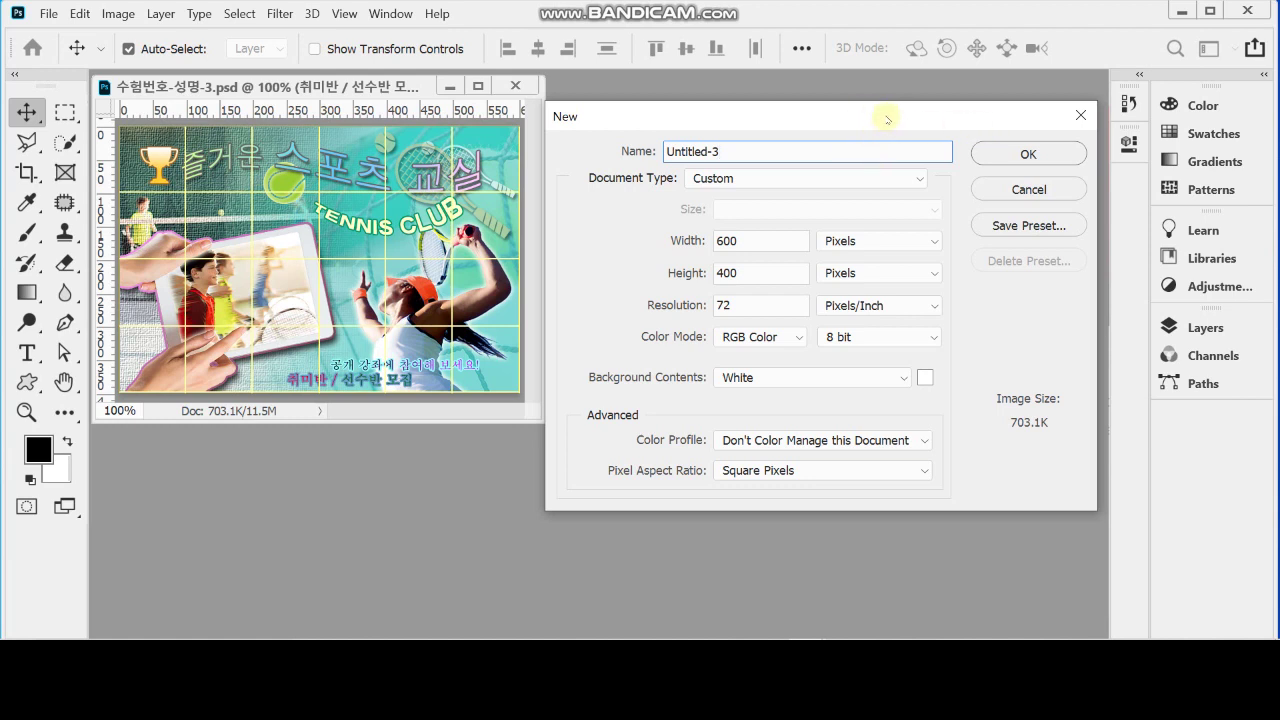
Step: Create a white 600 × 400 pixel RGB document at 72 pixels/inch and place its enlarged floating window beside the reference poster
left_click(757, 243)
left_click(777, 274)
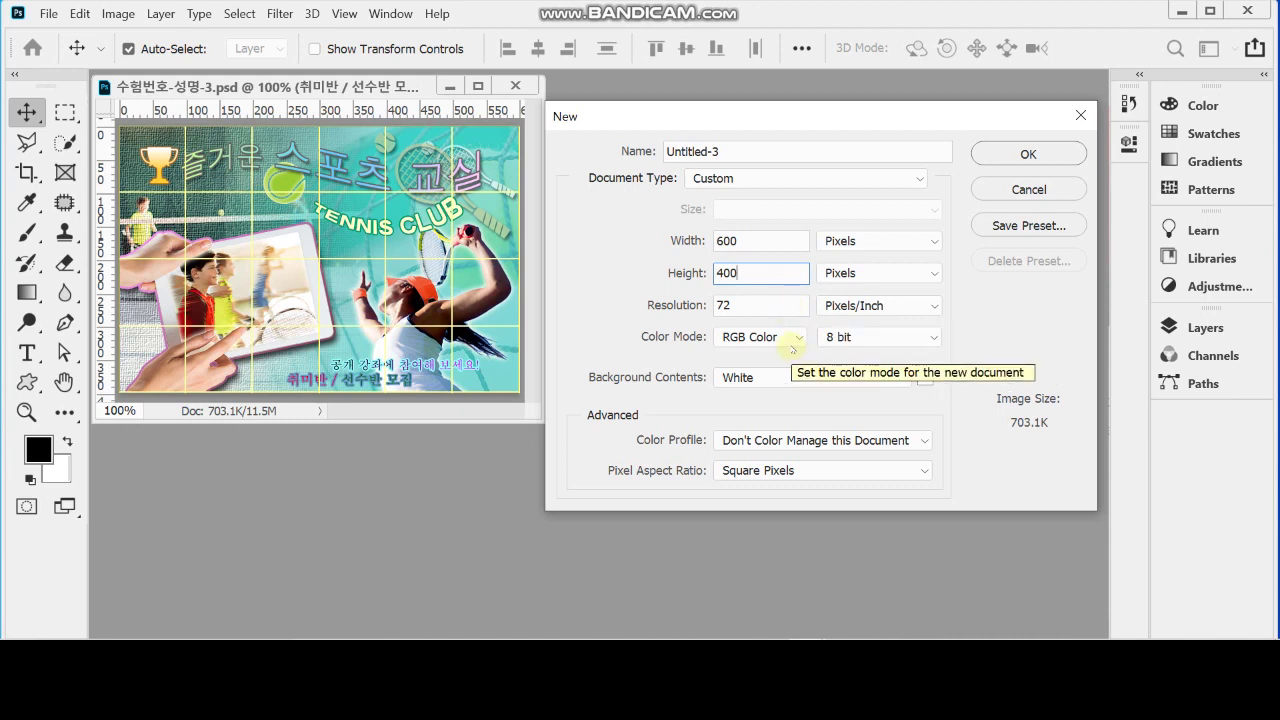
left_click(1015, 155)
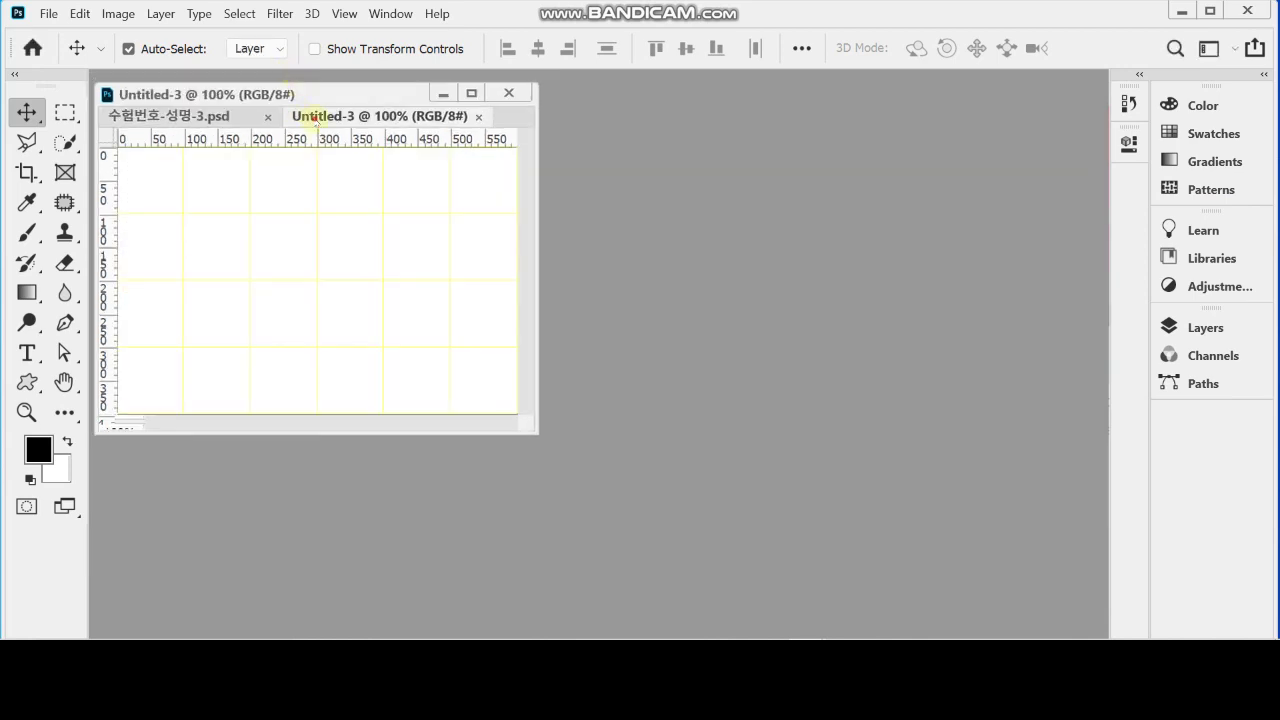
left_click_drag(313, 117, 600, 88)
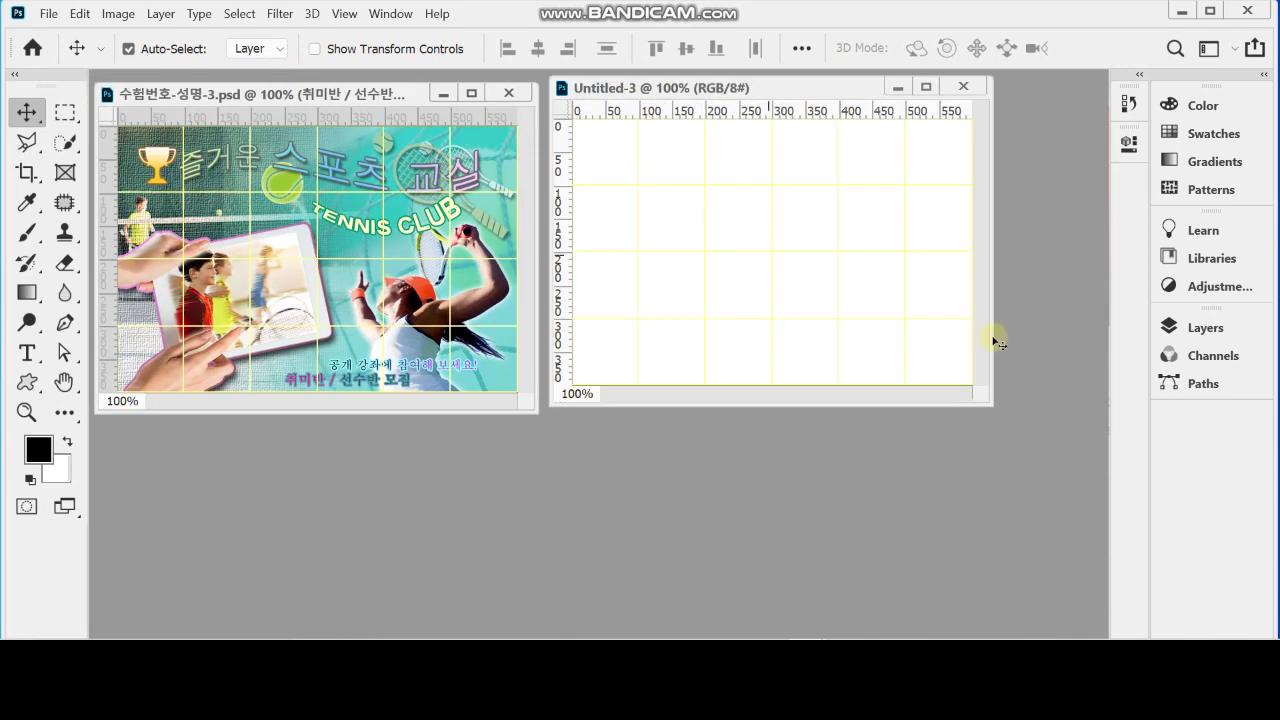
left_click_drag(986, 409, 1011, 426)
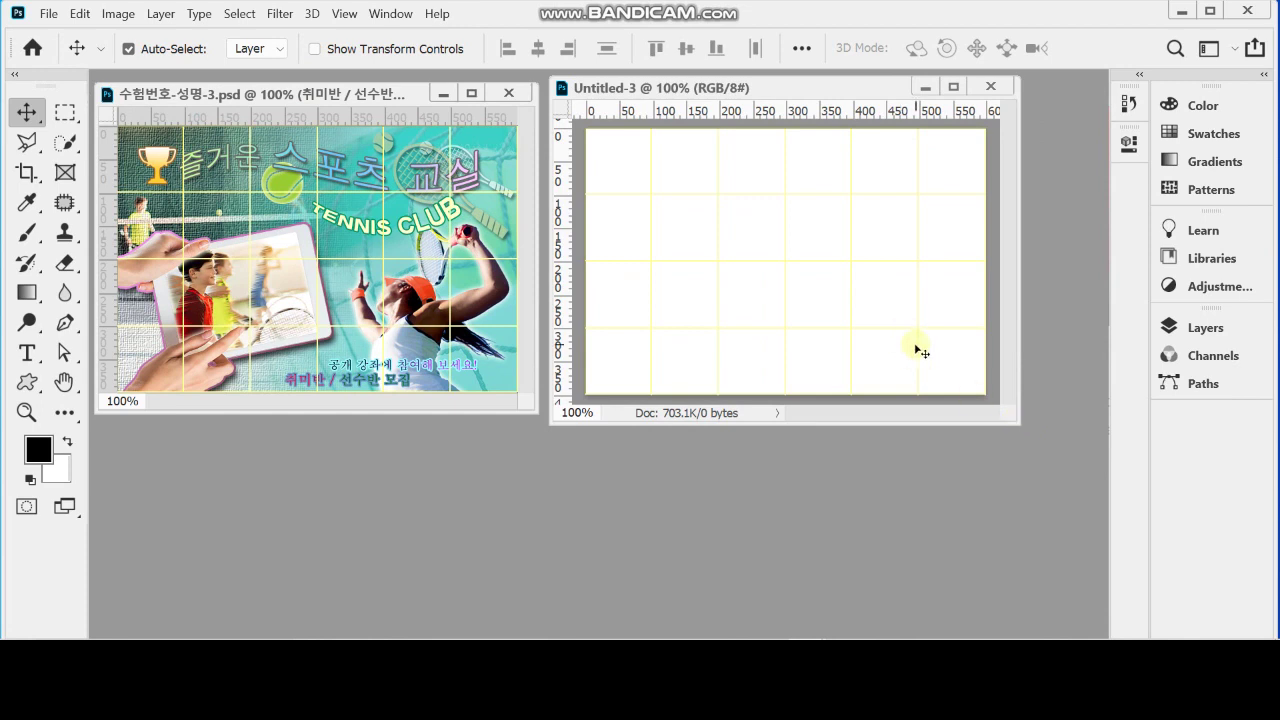
Step: Set the foreground color to #66cccc and fill the blank document's background with it
left_click(37, 453)
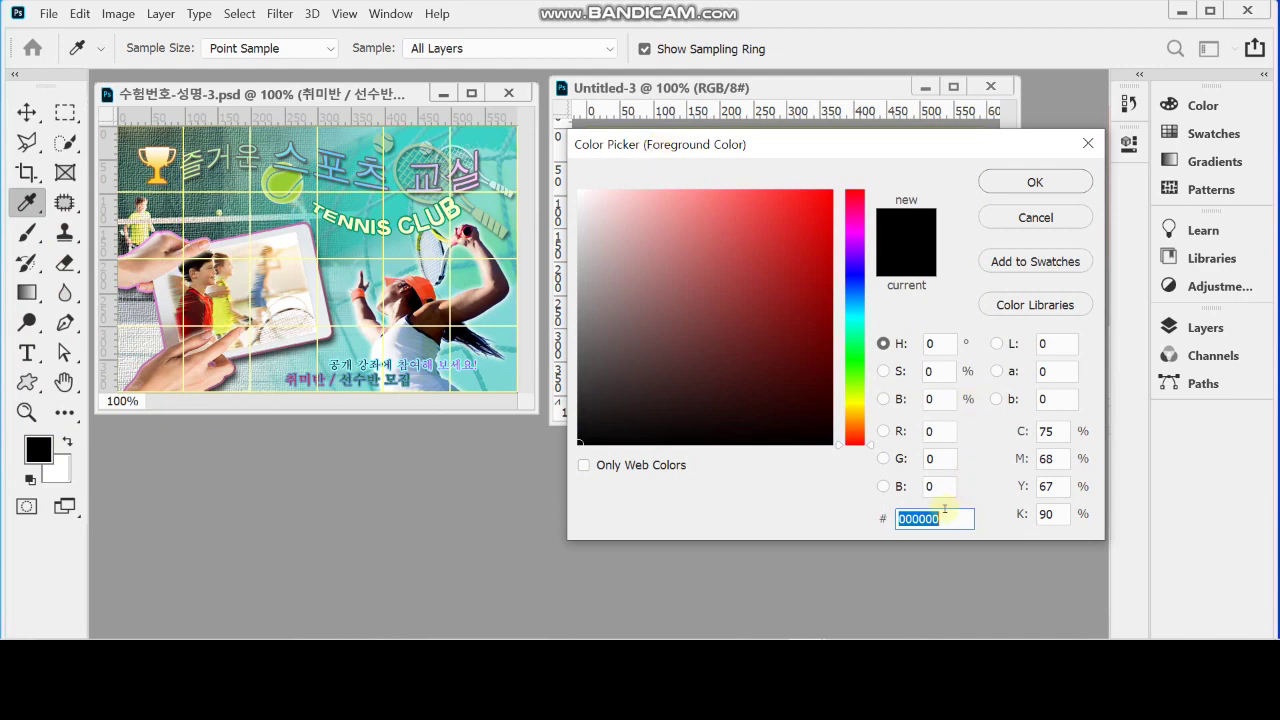
type("66ccc")
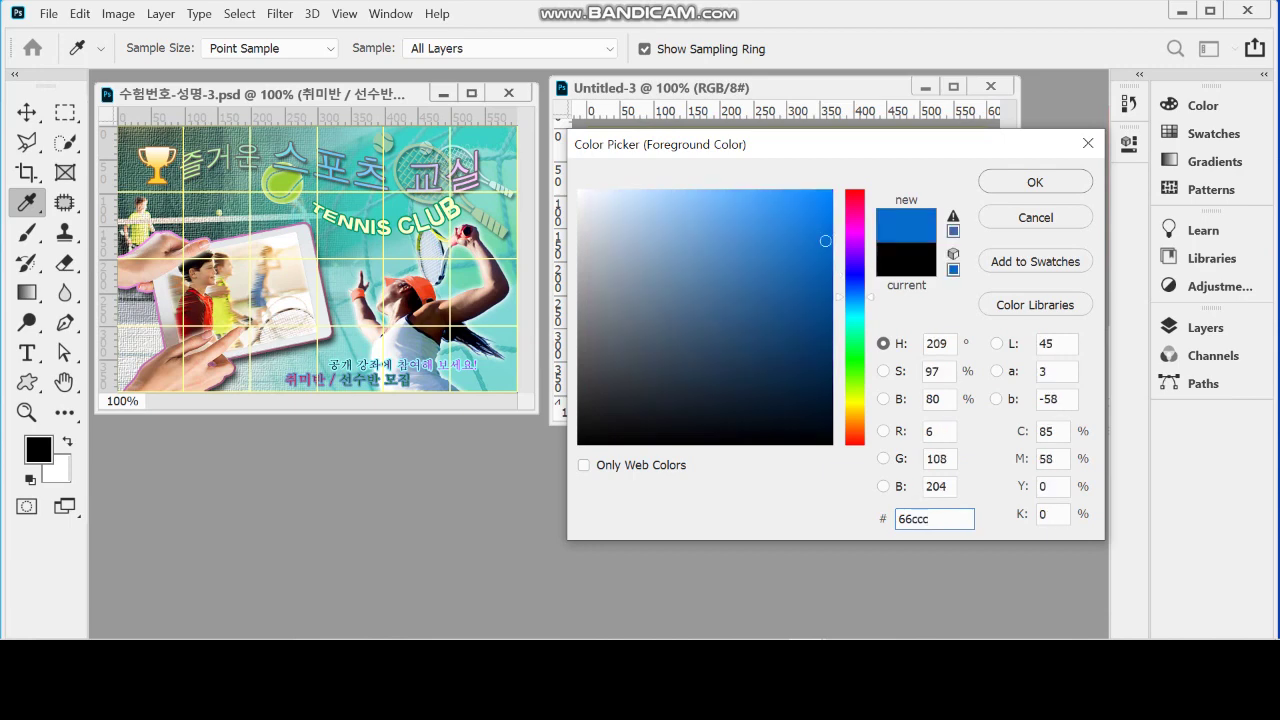
type("c")
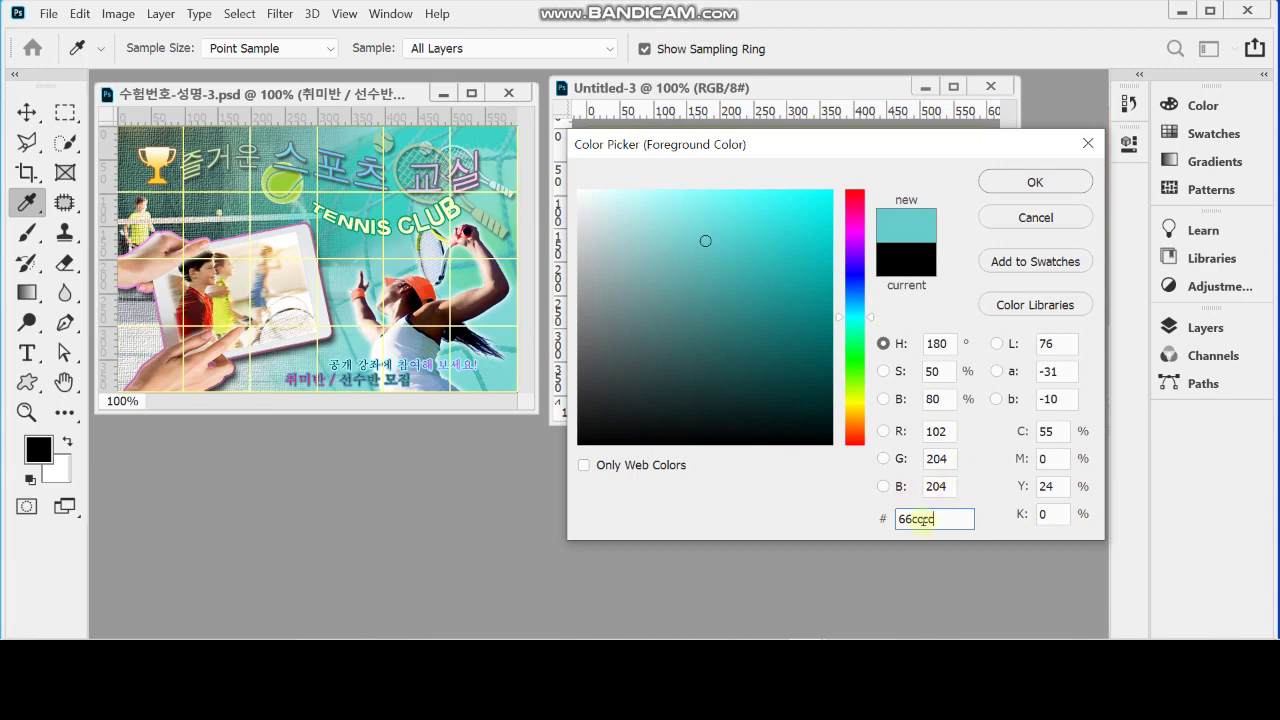
left_click_drag(898, 519, 829, 517)
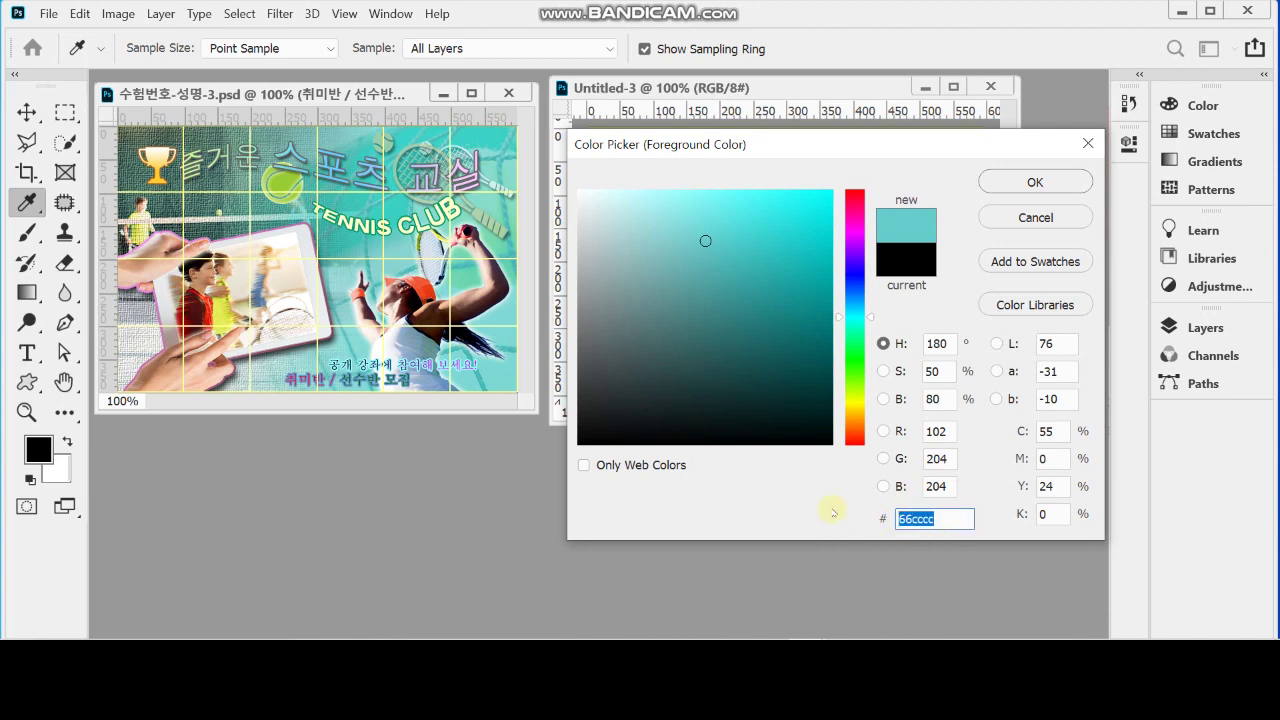
type("6cc")
left_click(1000, 186)
key("v")
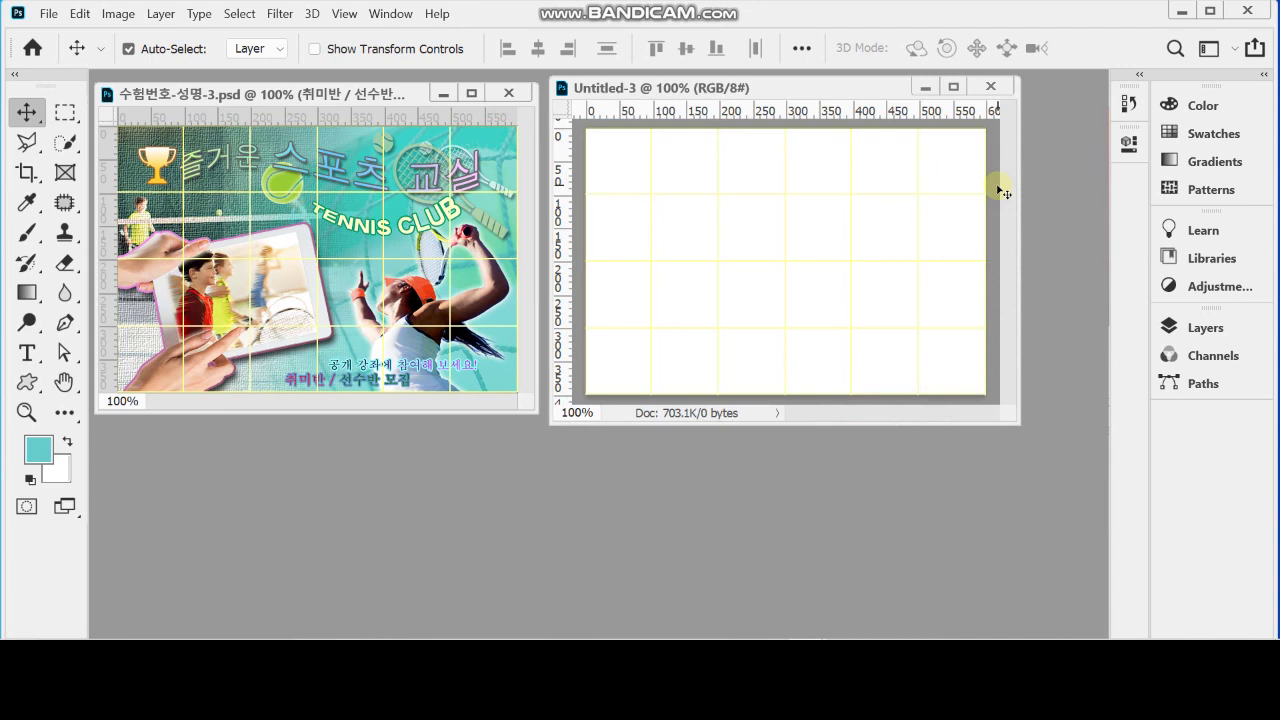
key("alt+BackSpace")
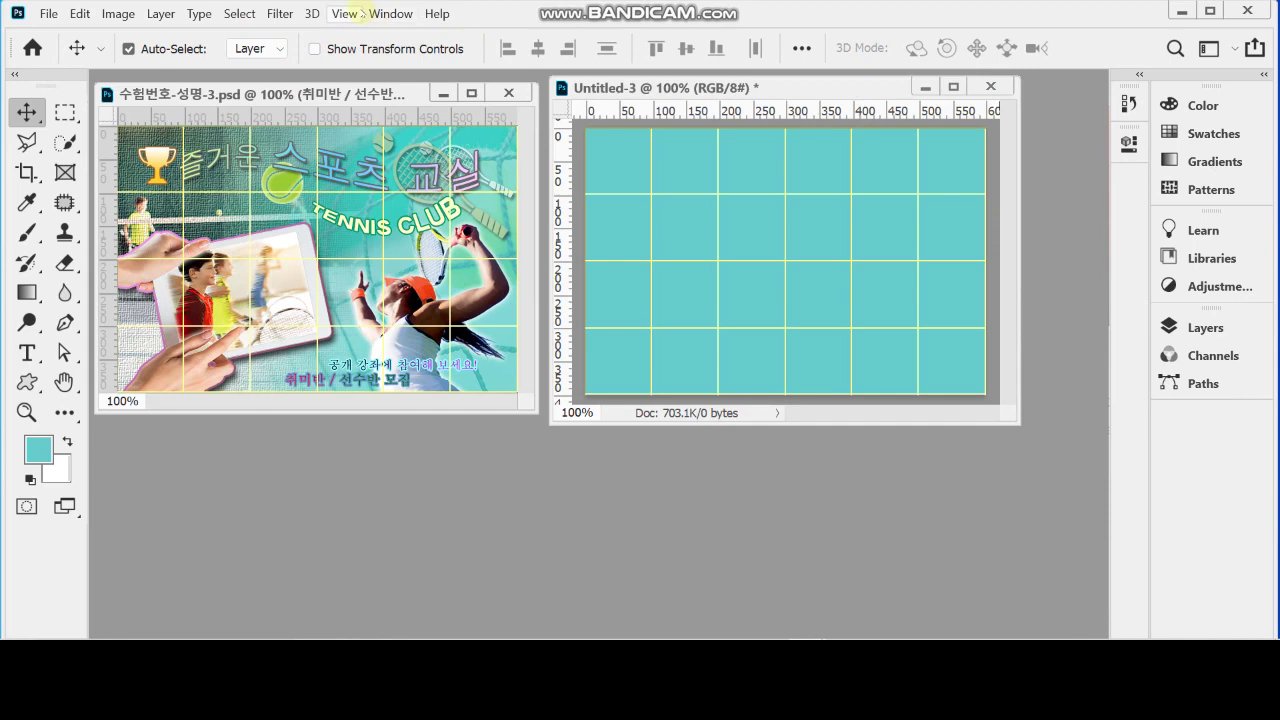
Step: Copy the entire 1급-7.jpg image into the new document as a layer and minimize the source image window
left_click(385, 14)
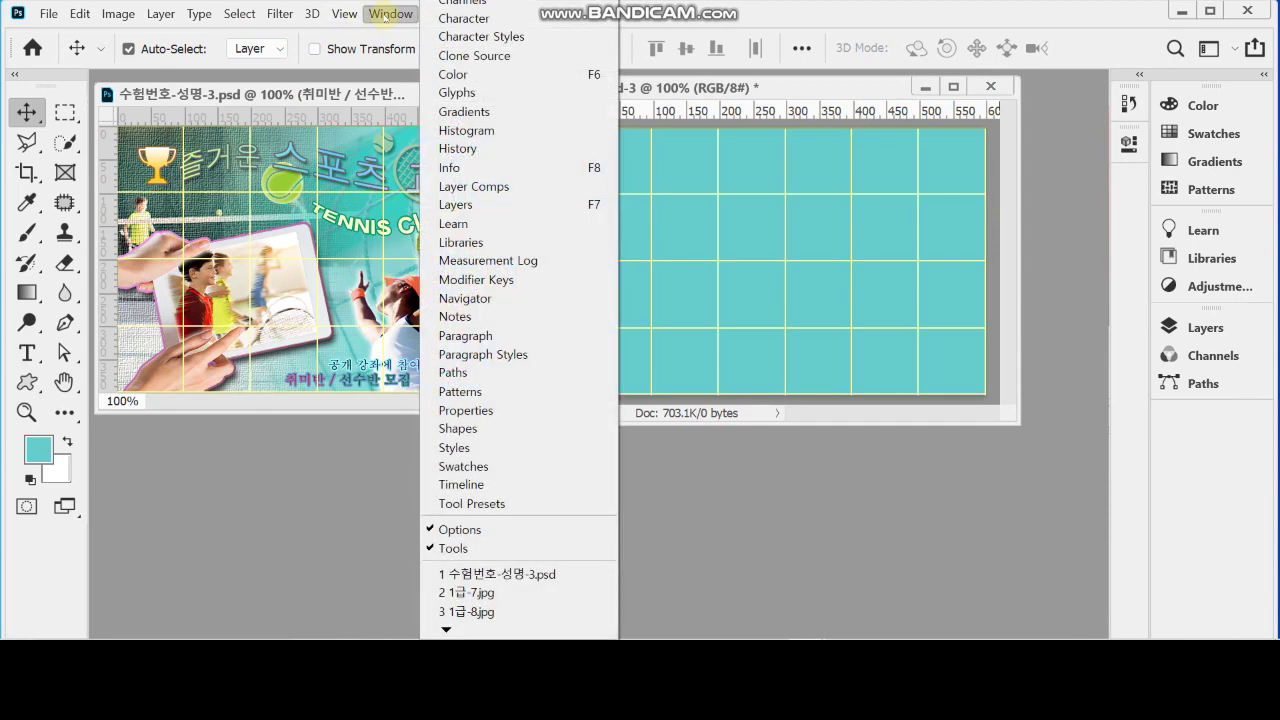
left_click(476, 593)
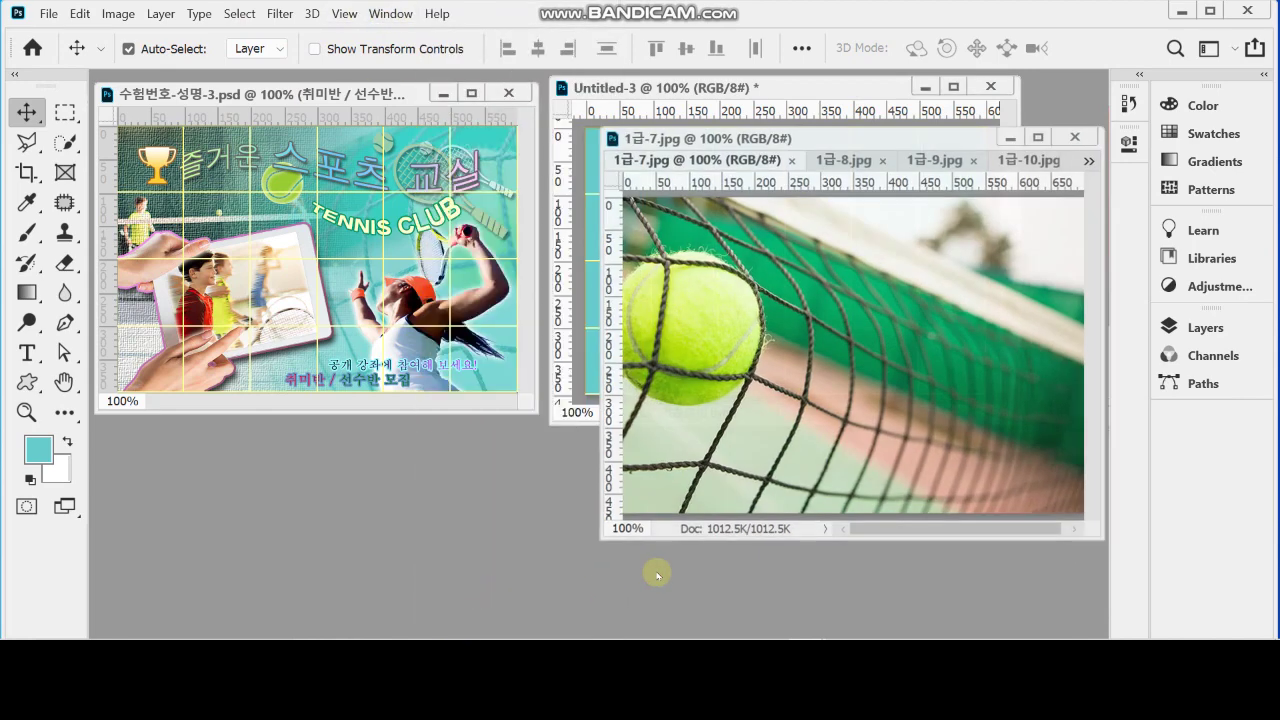
left_click_drag(764, 130, 720, 233)
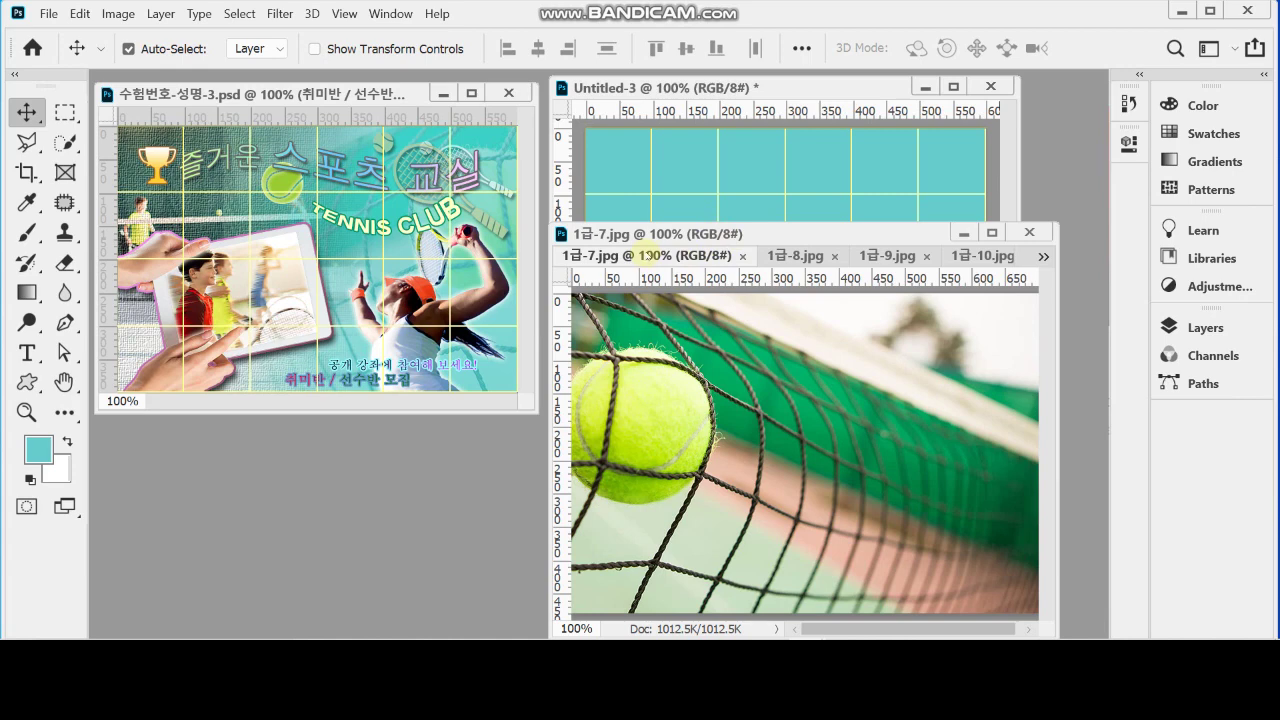
key("ctrl+a")
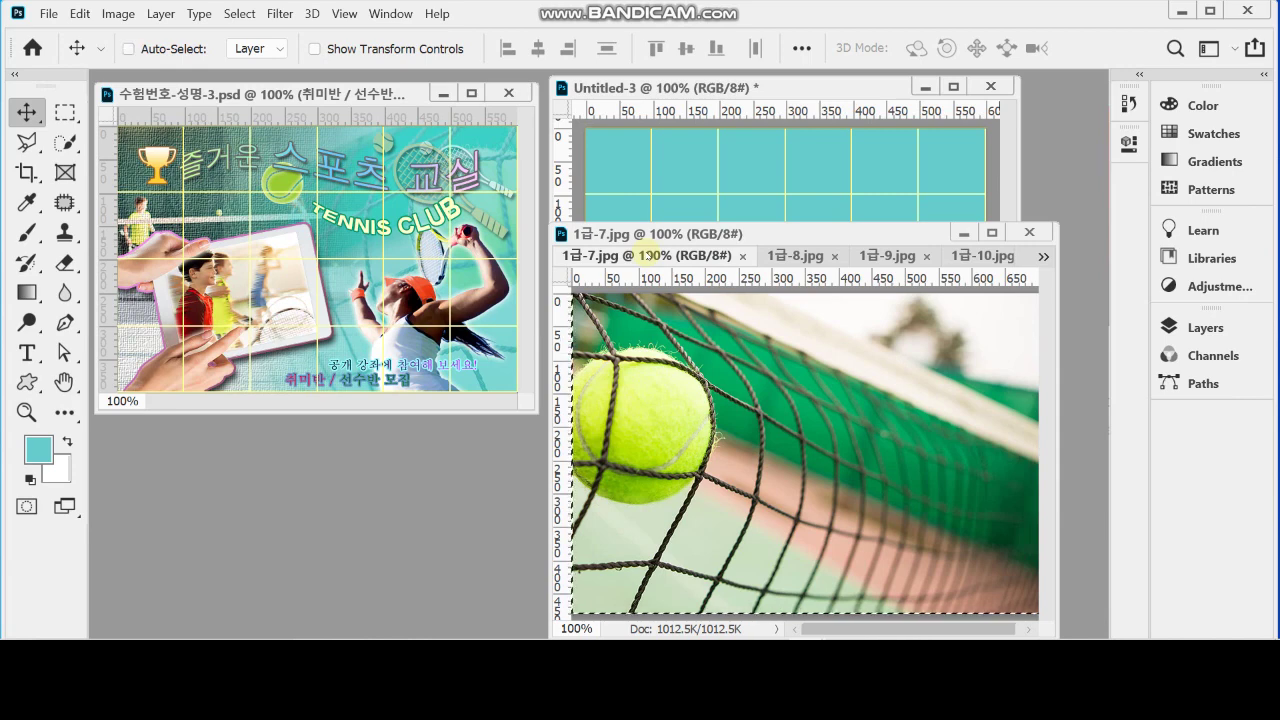
left_click(632, 89)
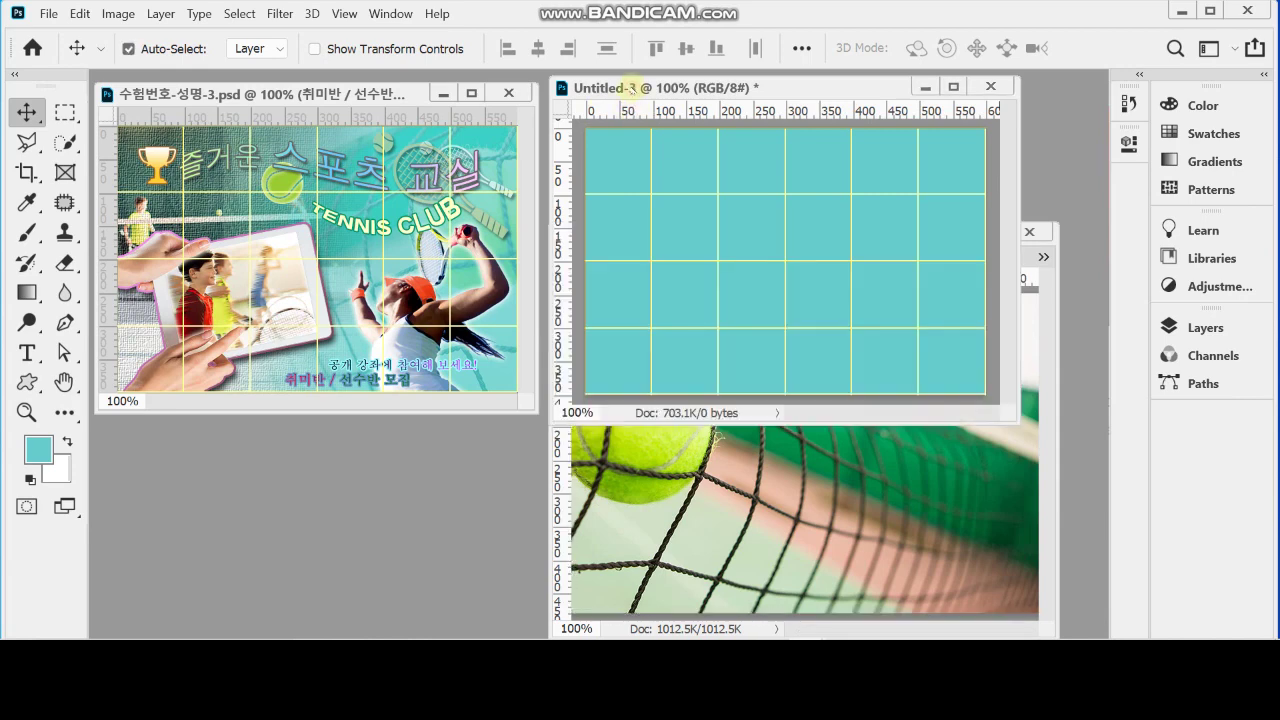
key("ctrl+v")
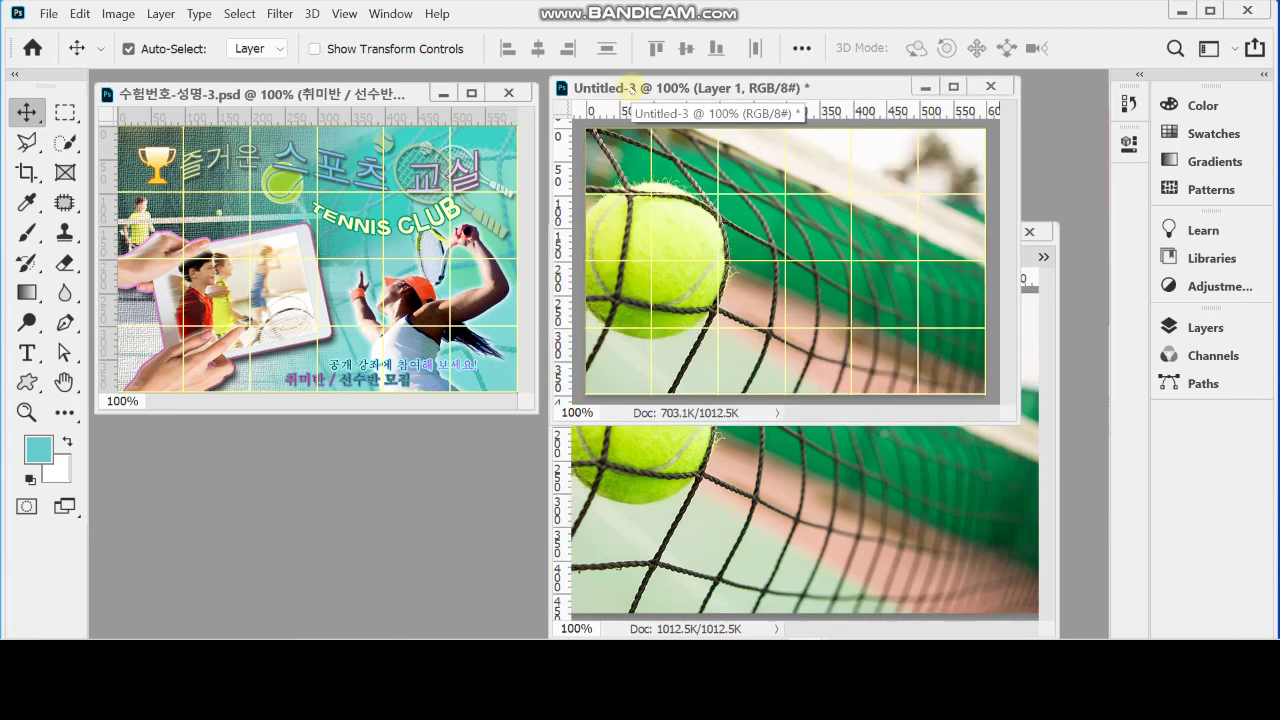
left_click(722, 464)
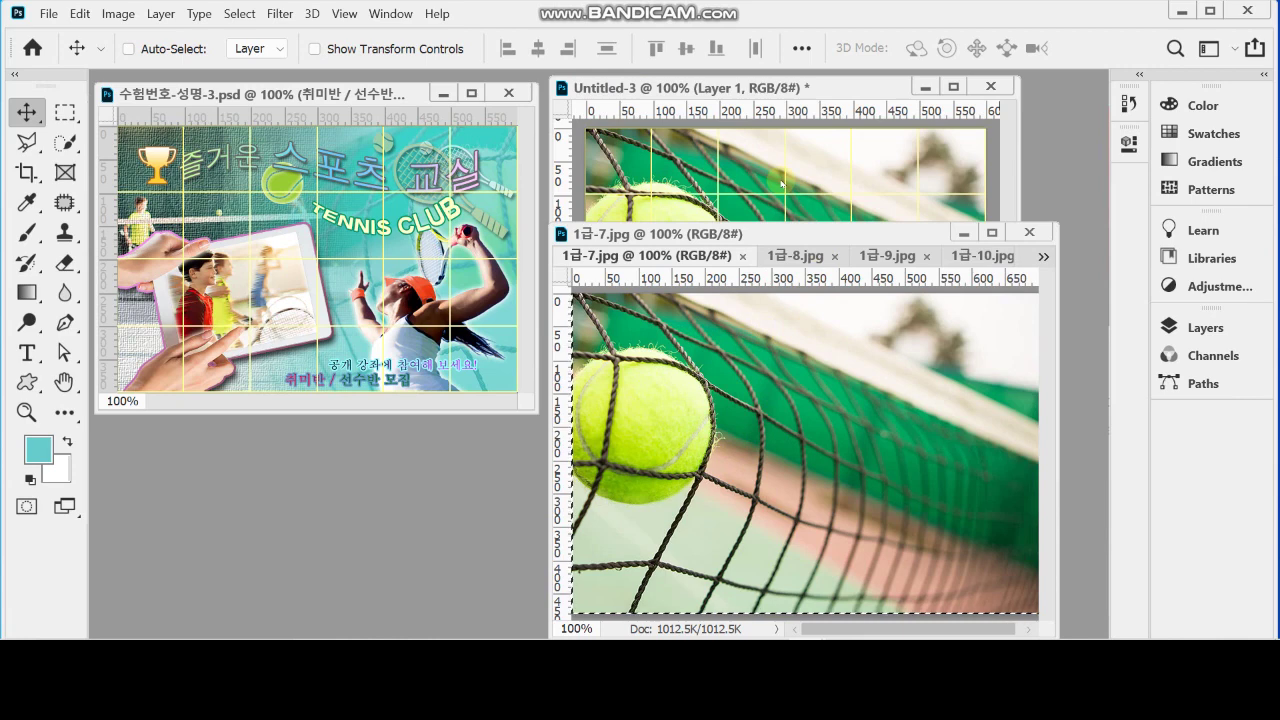
left_click(964, 233)
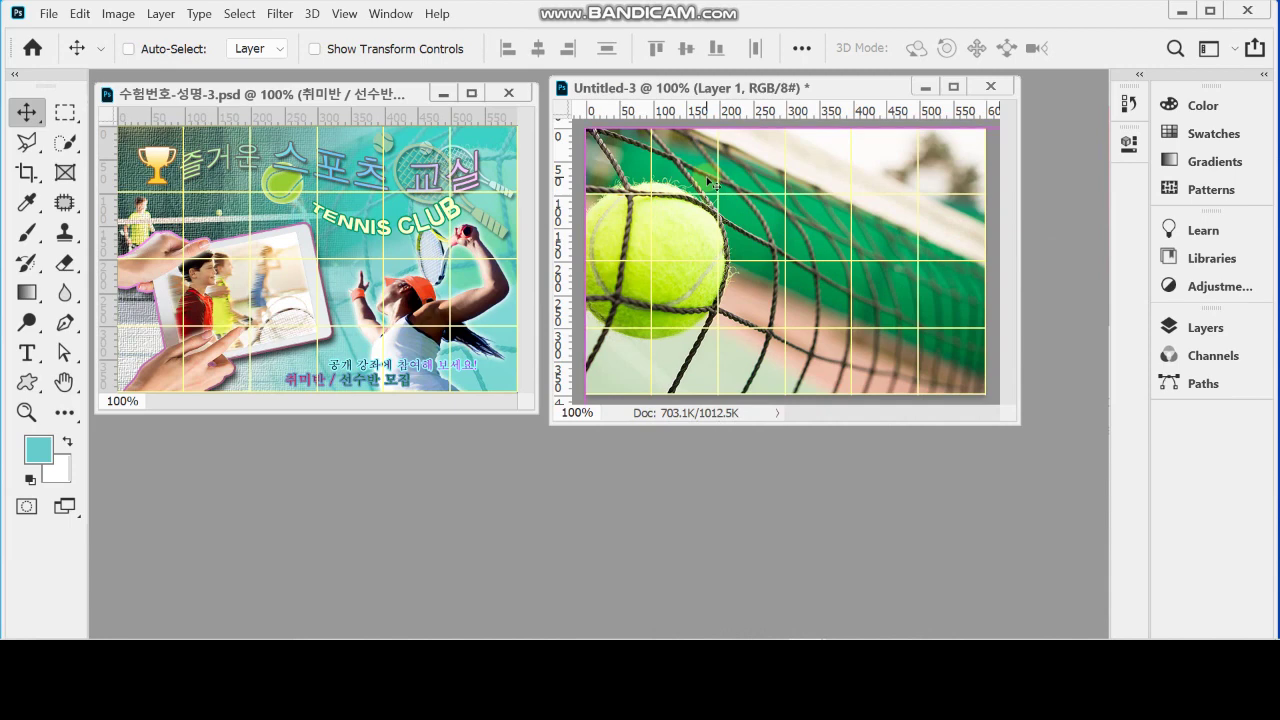
Step: Start saving the new document and choose the 임시 folder on the desktop as the destination
key("ctrl+s")
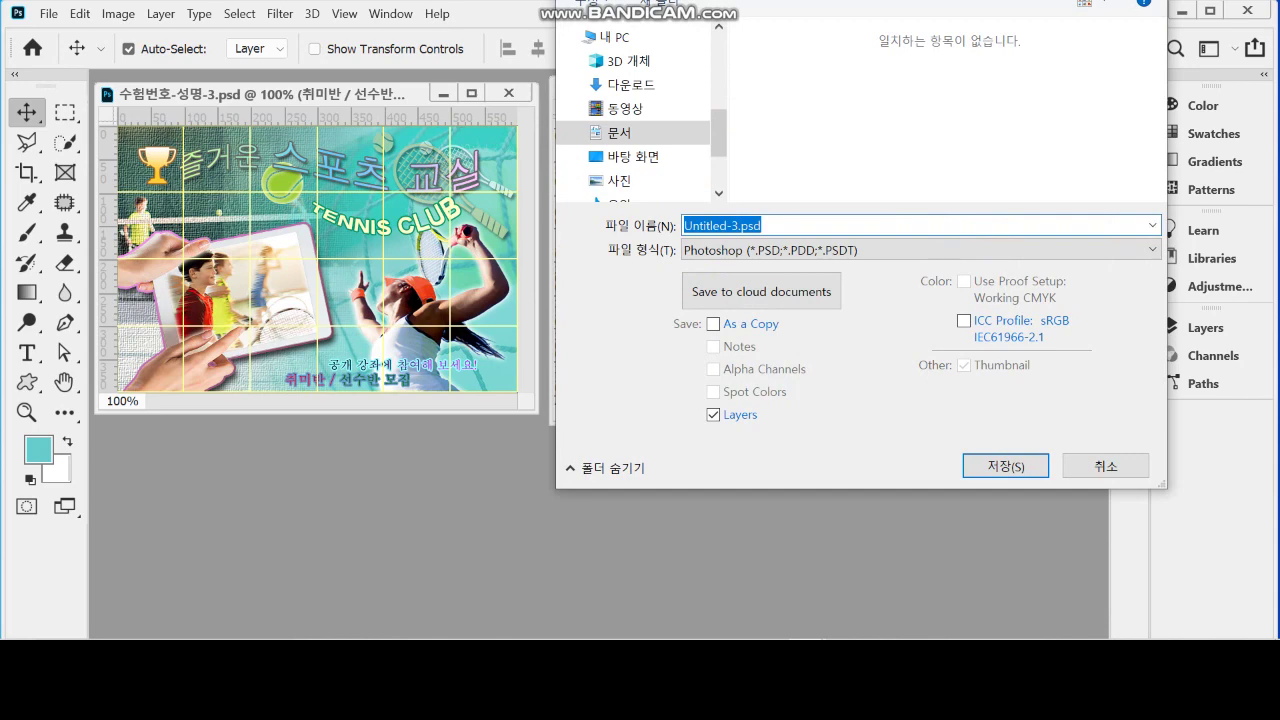
left_click_drag(751, 0, 568, 47)
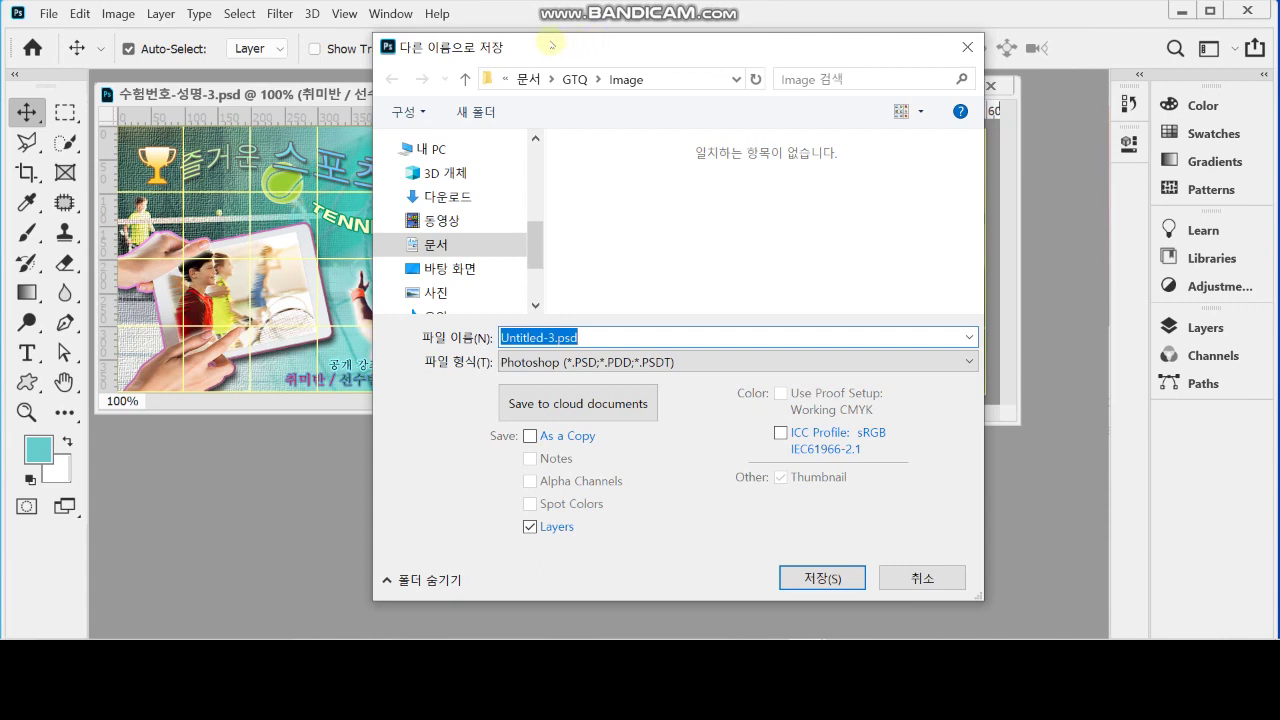
left_click(470, 268)
left_click(591, 195)
double_click(591, 195)
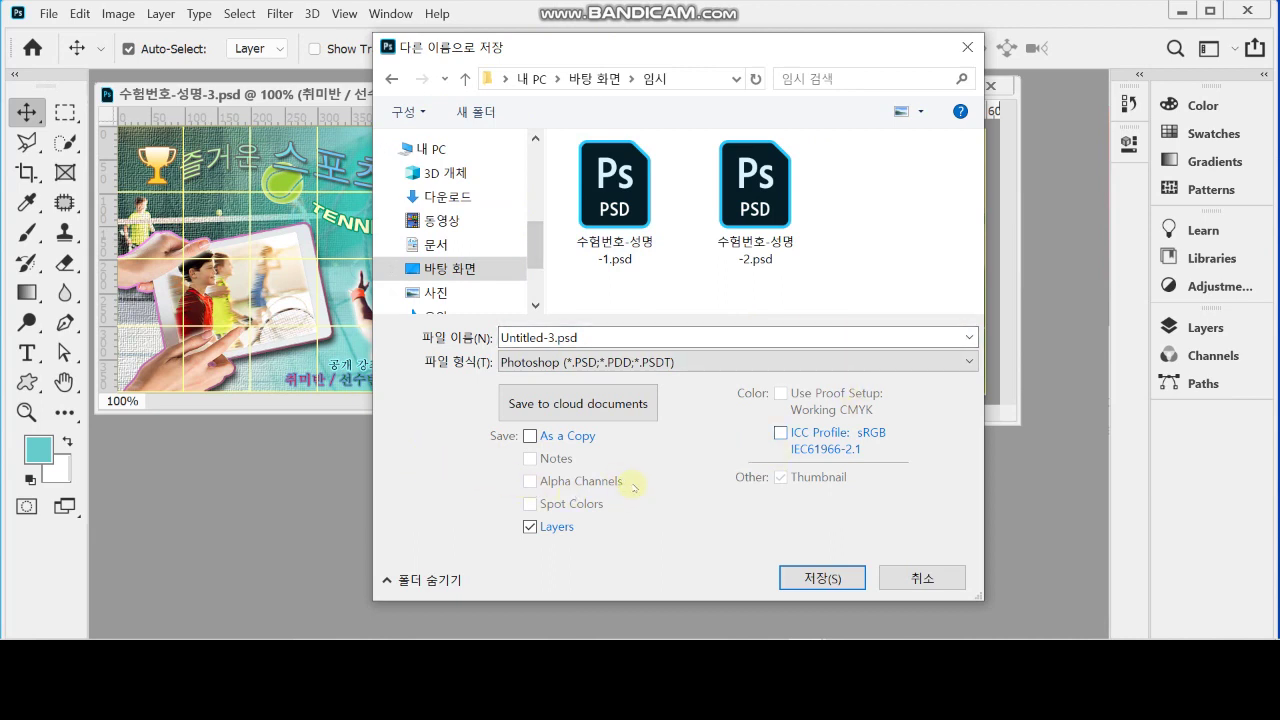
Step: Name the file 수험번호-성명-3 and save it in Photoshop format
left_click(755, 200)
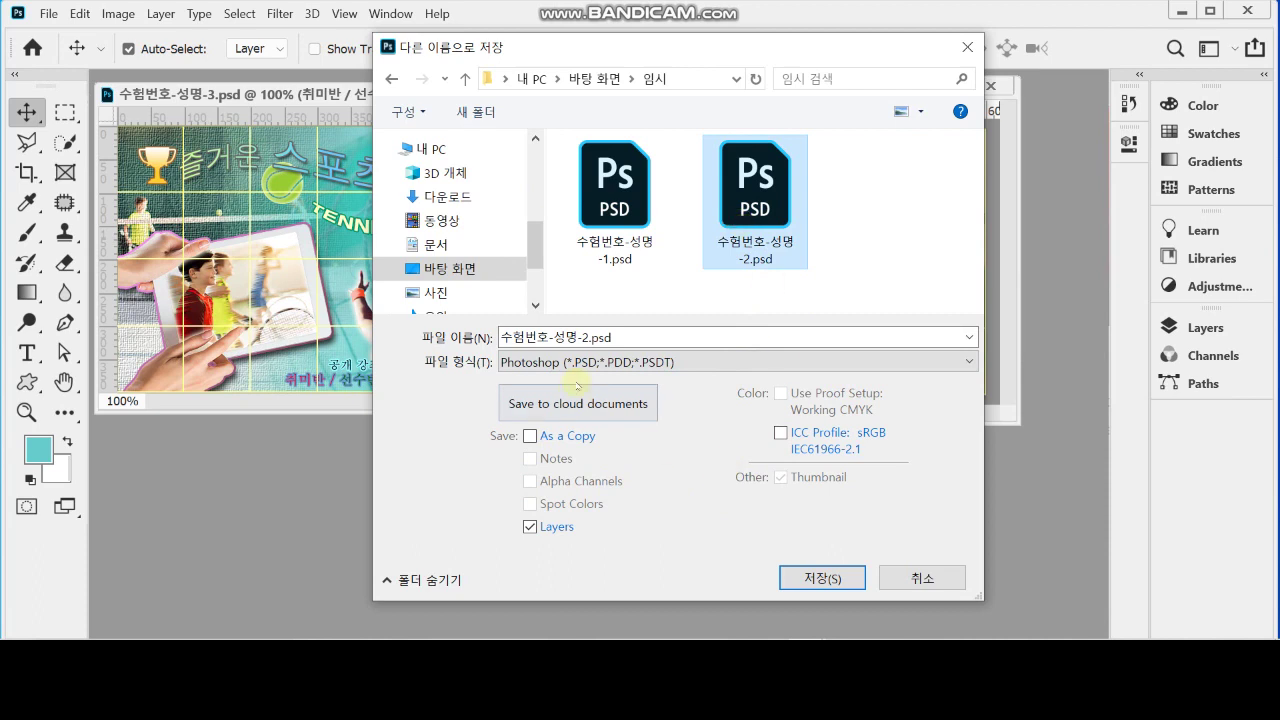
left_click(593, 338)
left_click_drag(582, 338, 758, 356)
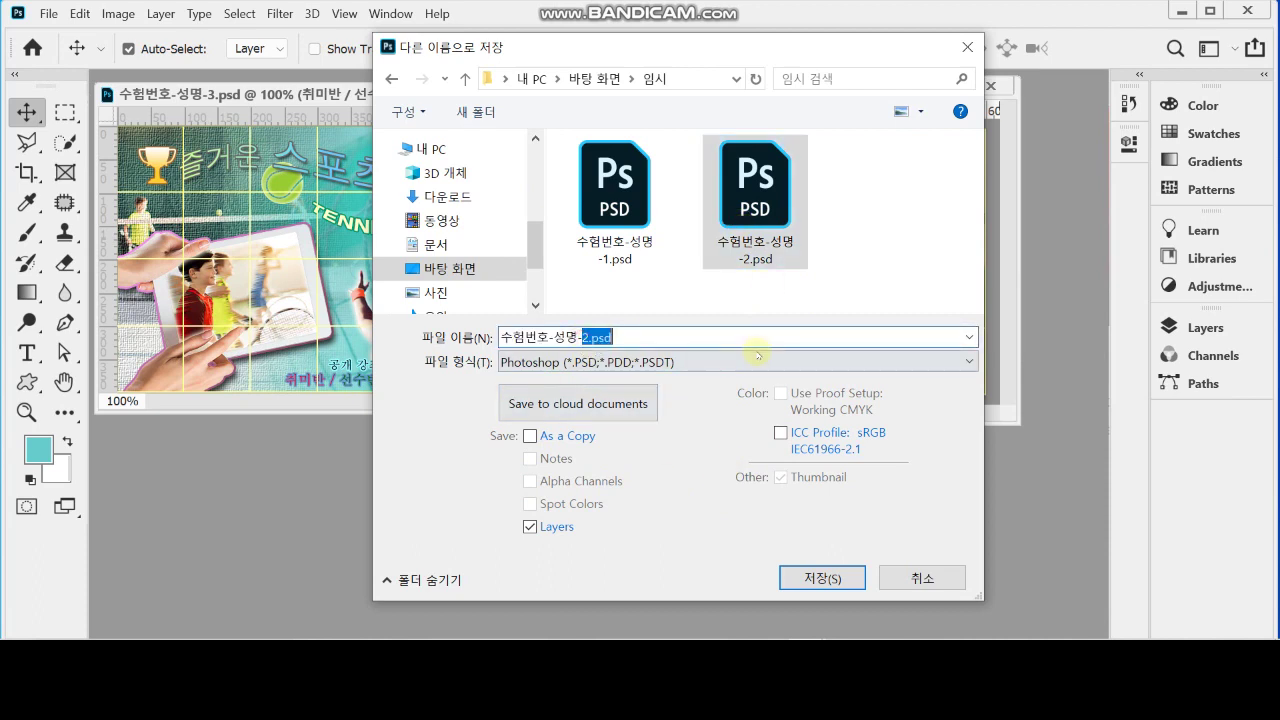
key("BackSpace")
type("3")
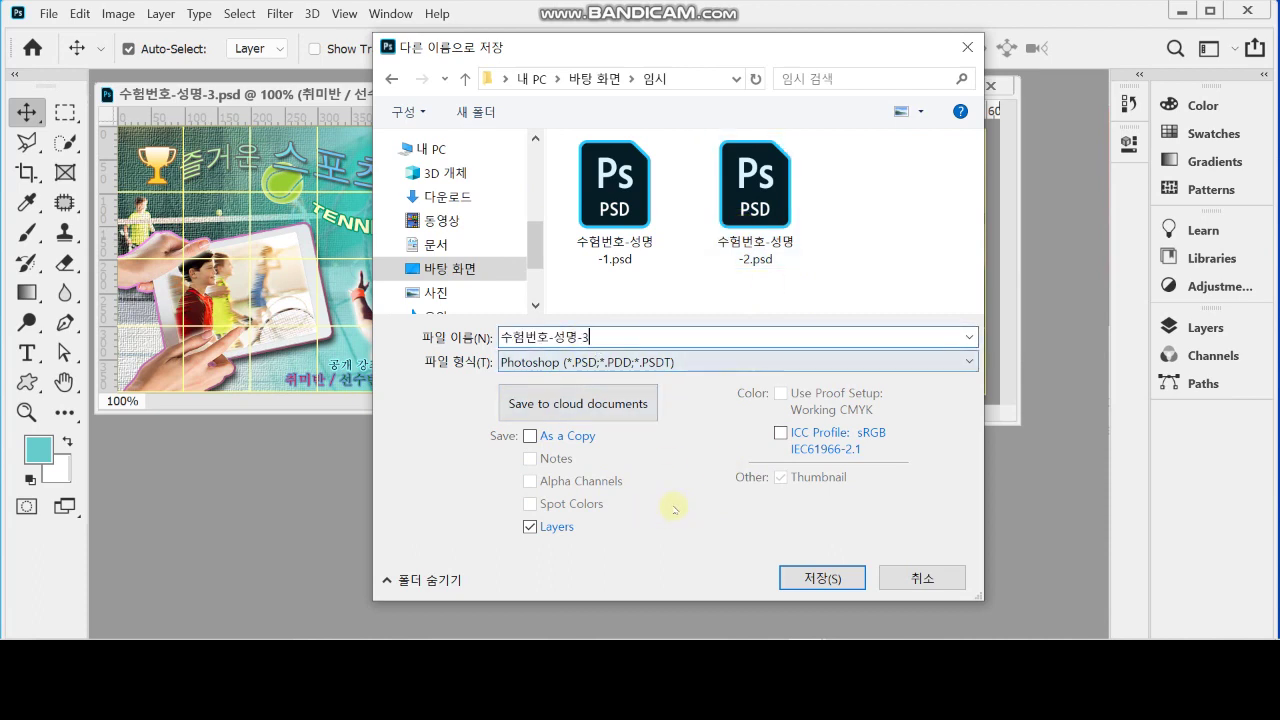
left_click(625, 528)
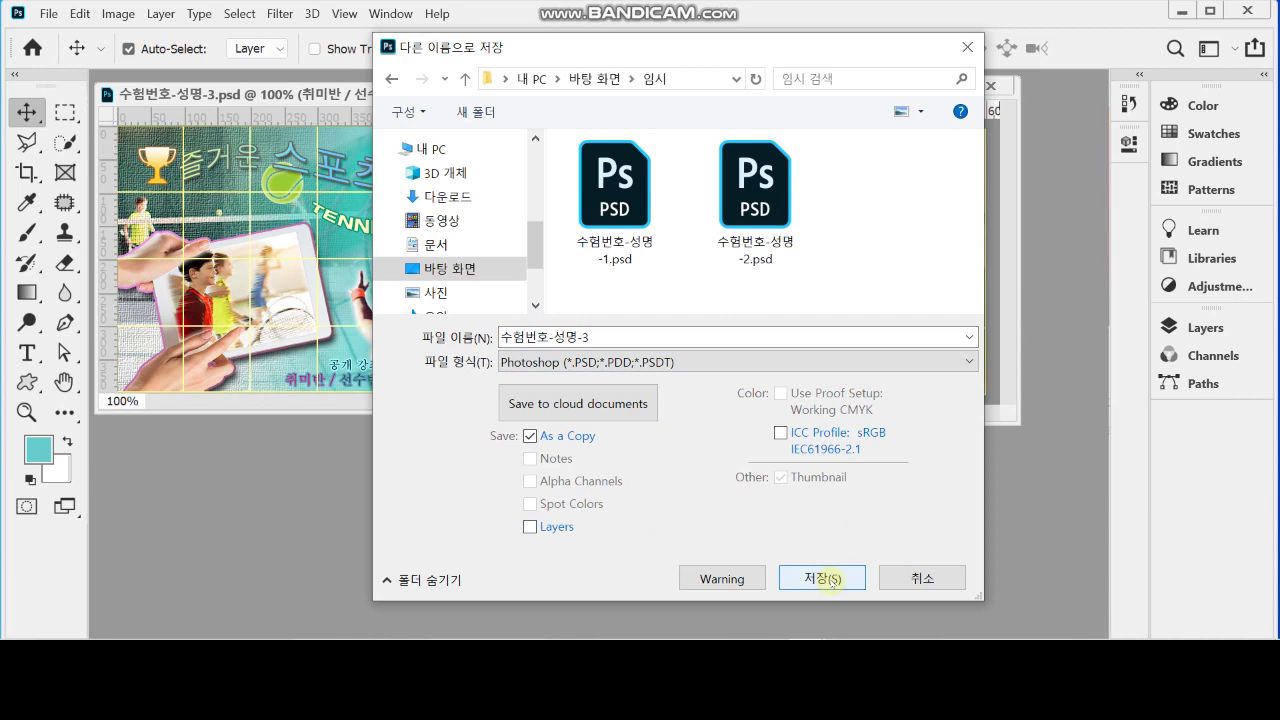
left_click(822, 578)
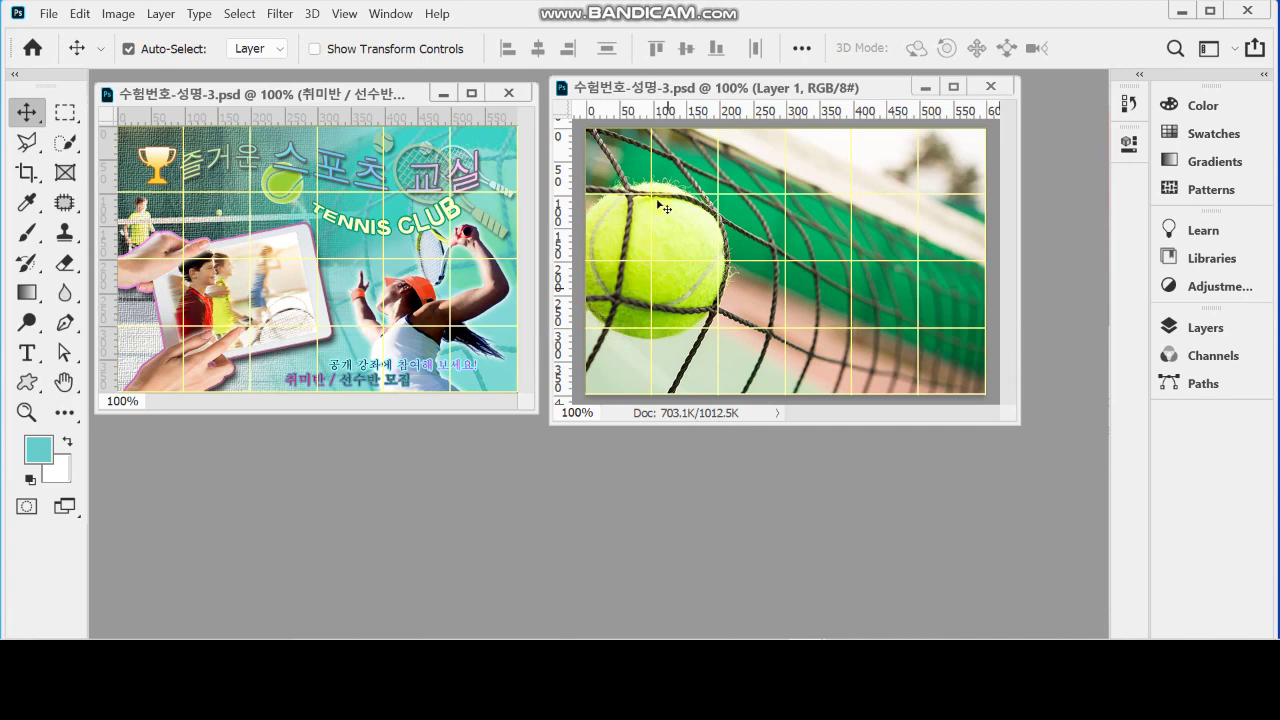
Step: Flip the tennis ball image horizontally and scale it proportionally to 92.5%, positioned so that it covers the whole canvas
key("ctrl")
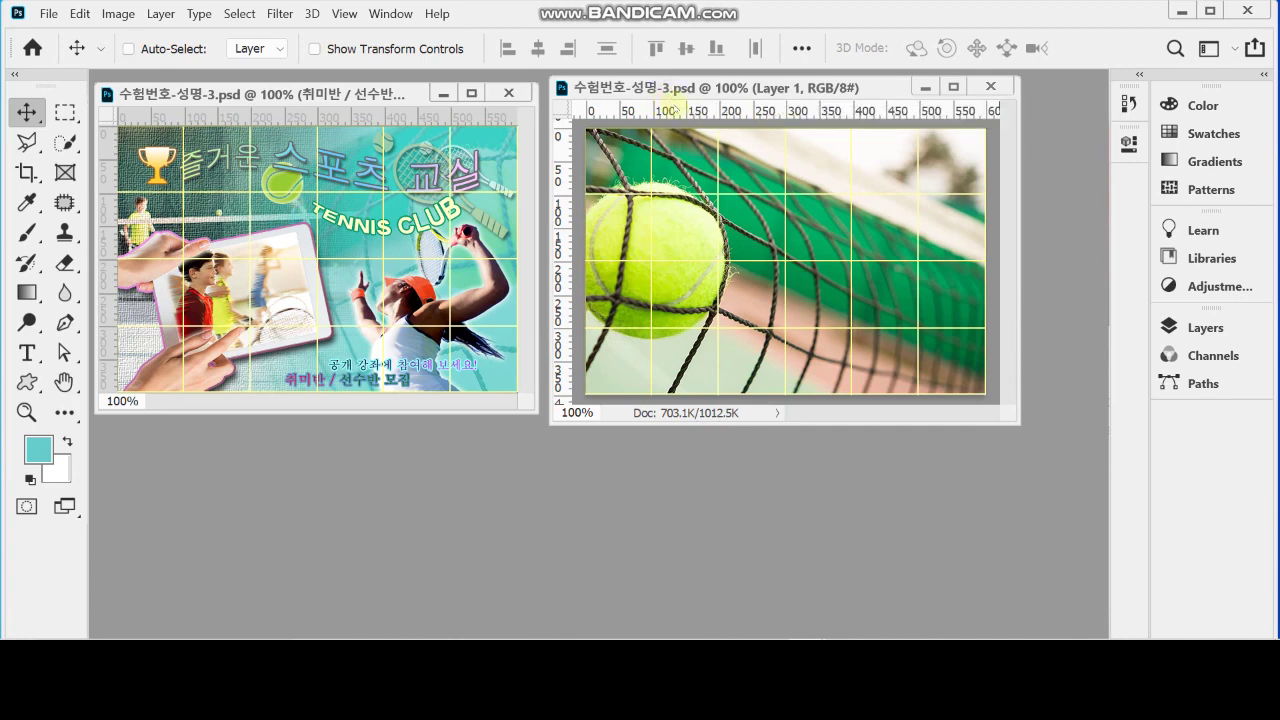
key("ctrl+t")
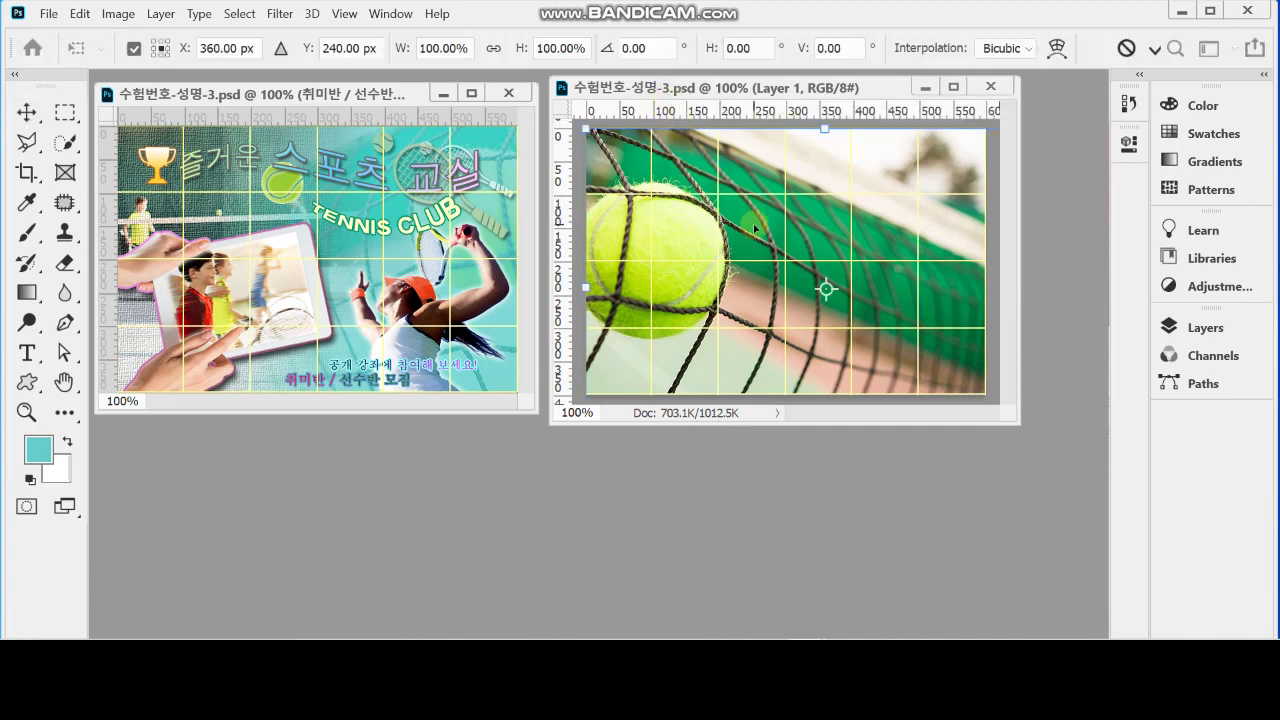
right_click(688, 203)
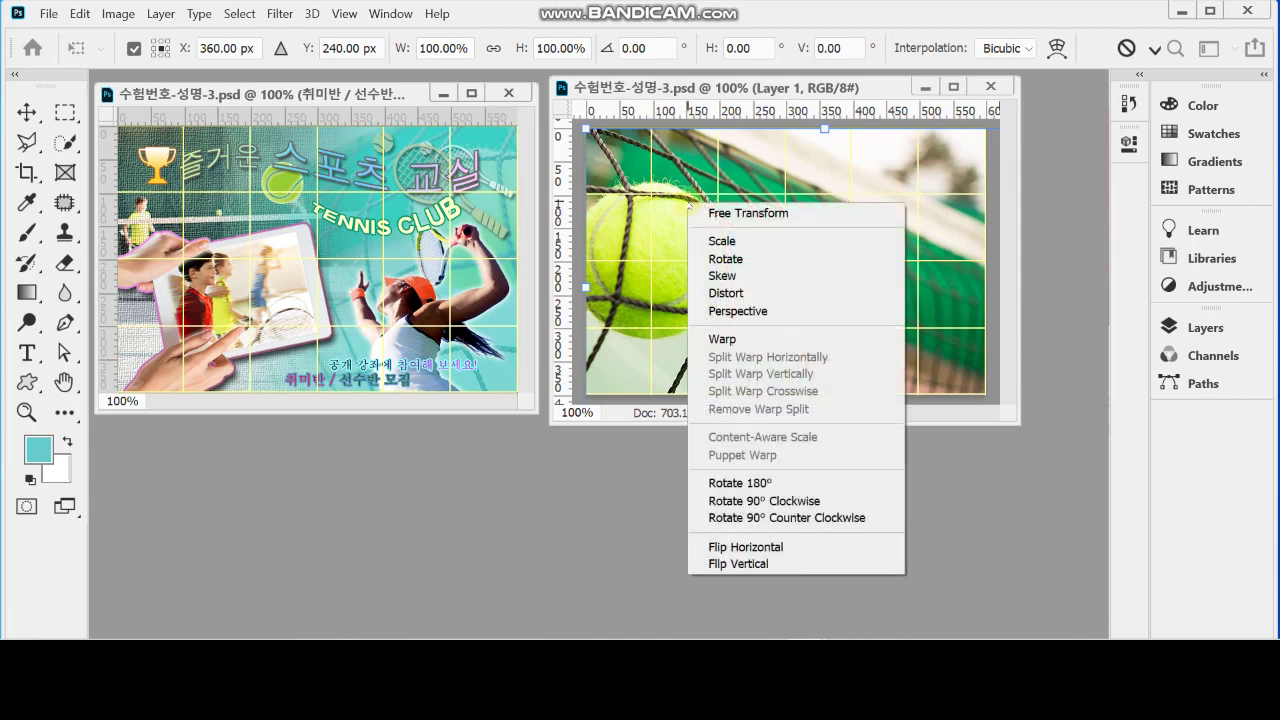
left_click(779, 547)
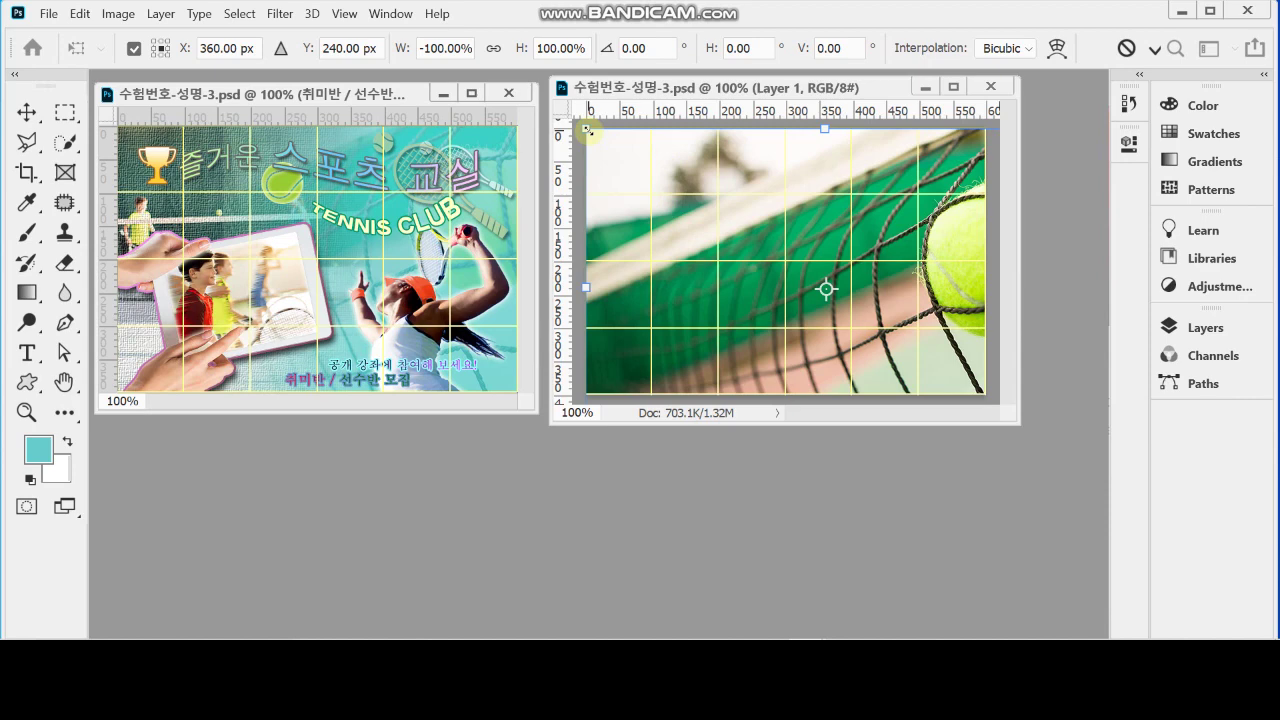
left_click_drag(587, 129, 622, 153)
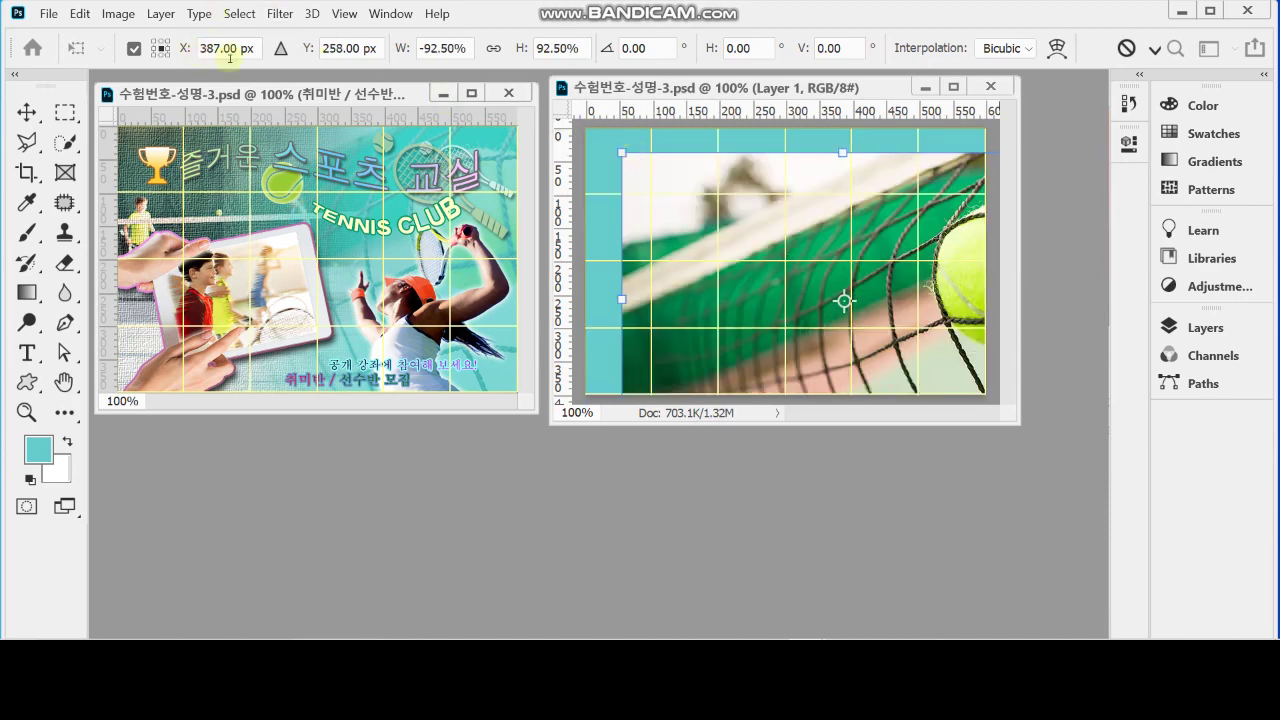
left_click(494, 50)
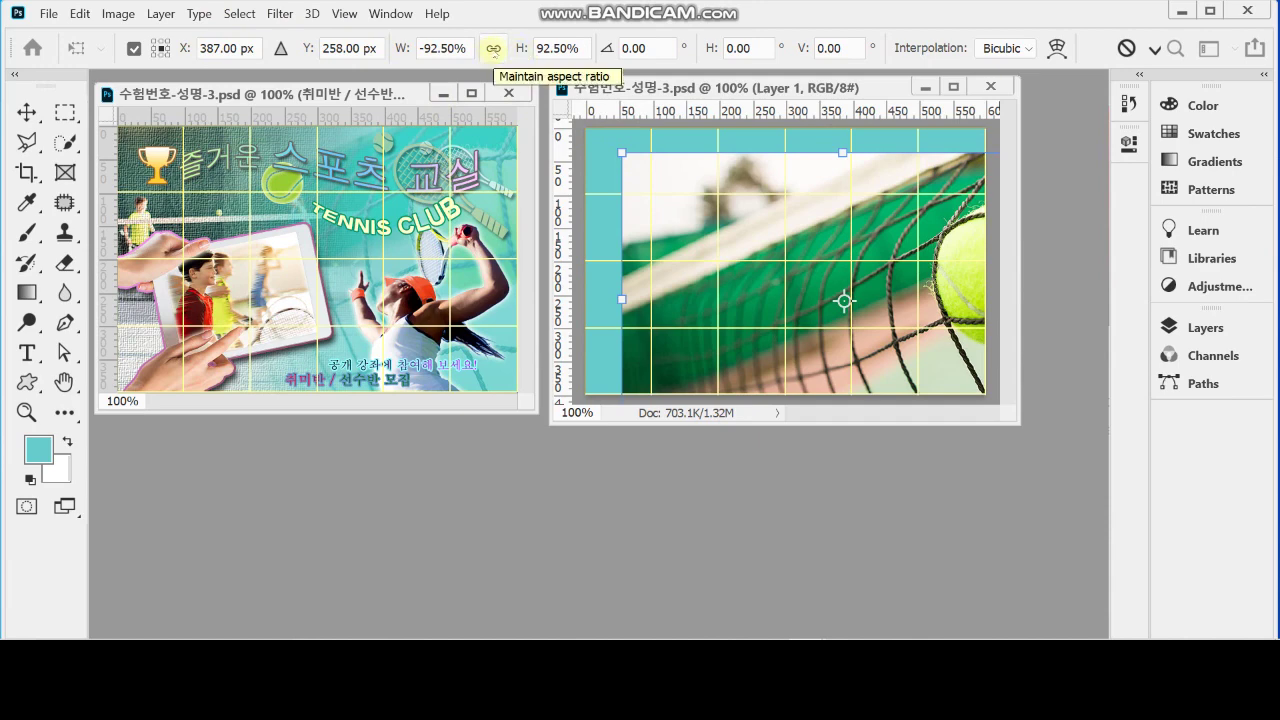
left_click(494, 50)
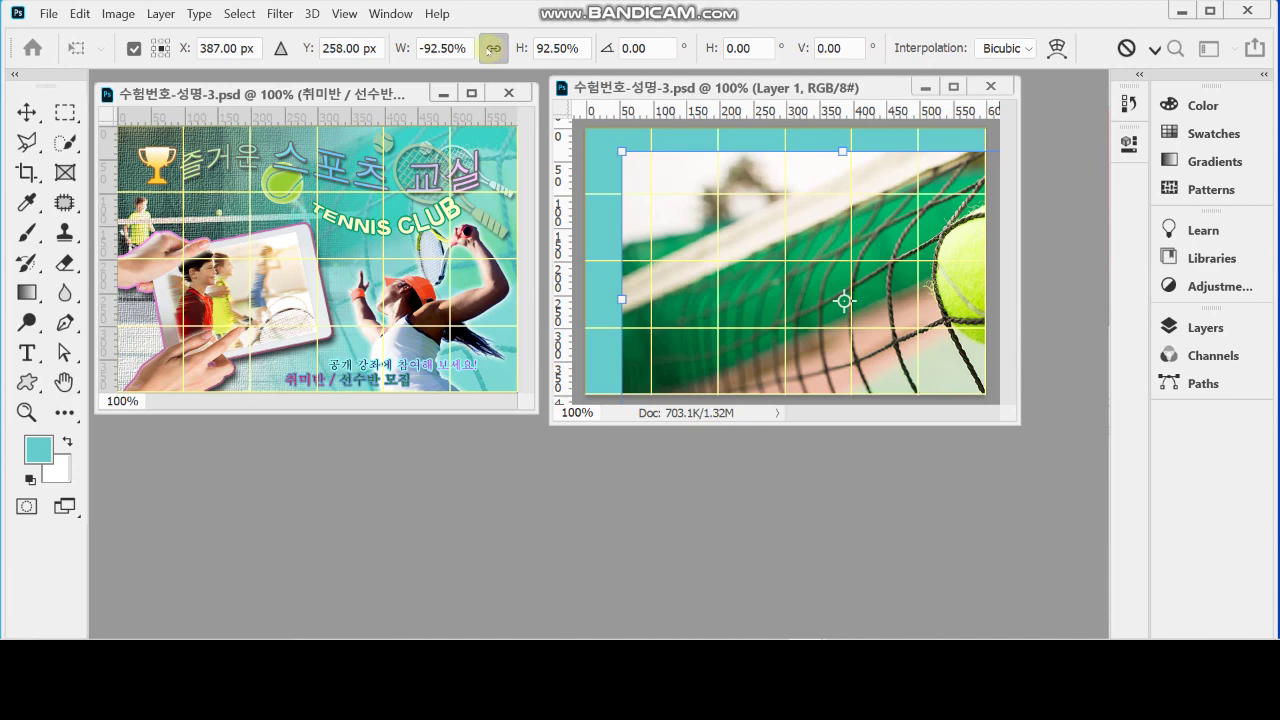
key("Return")
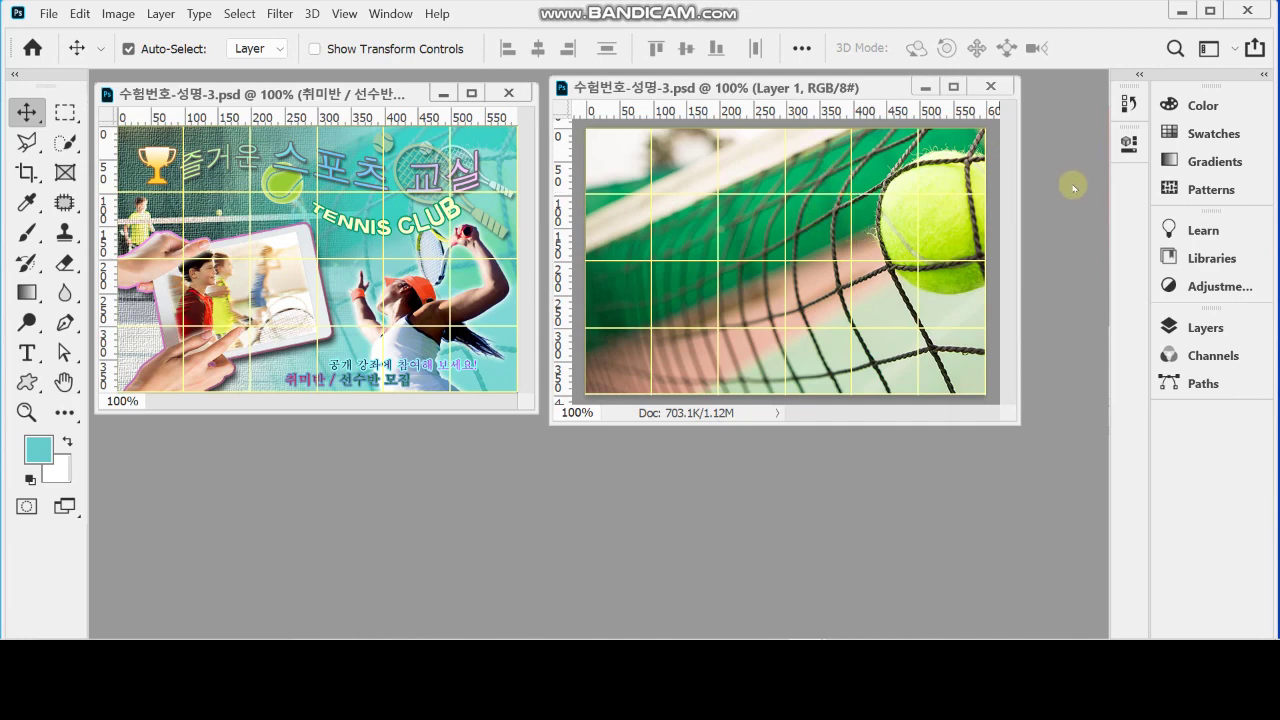
Step: Set the tennis ball layer's blend mode to Soft Light and its opacity to 70%
left_click(1190, 327)
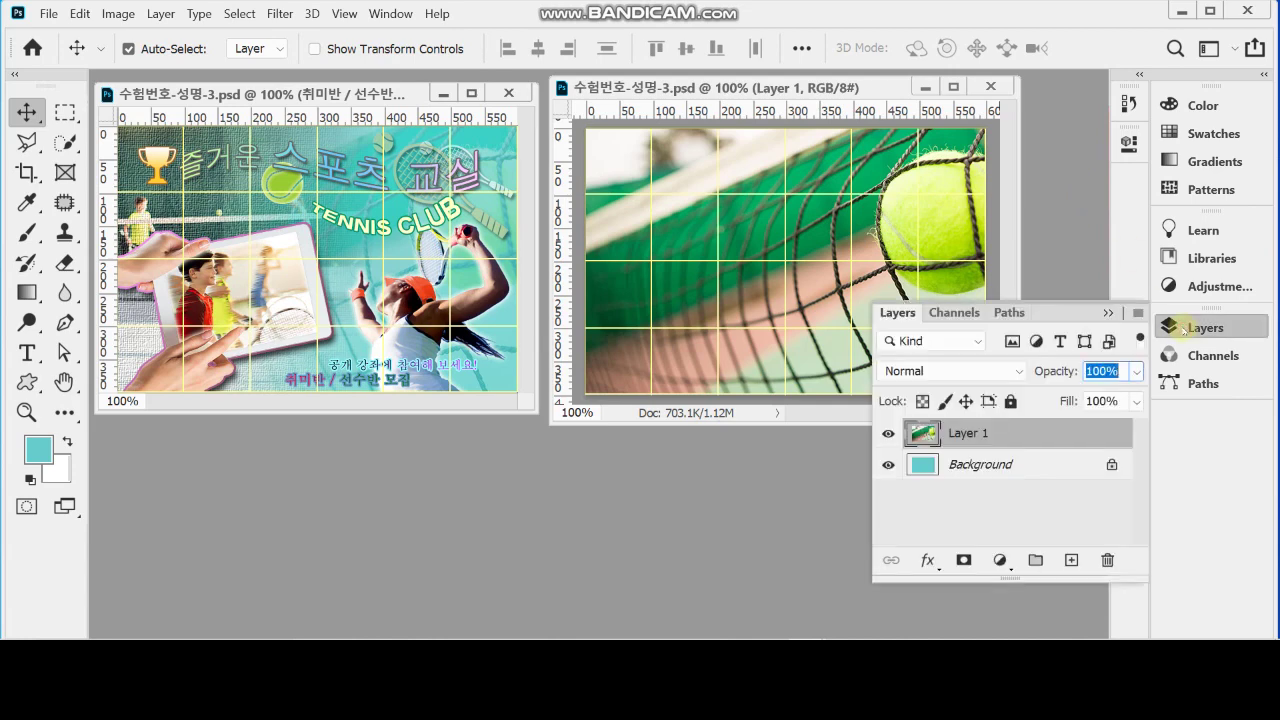
left_click(993, 371)
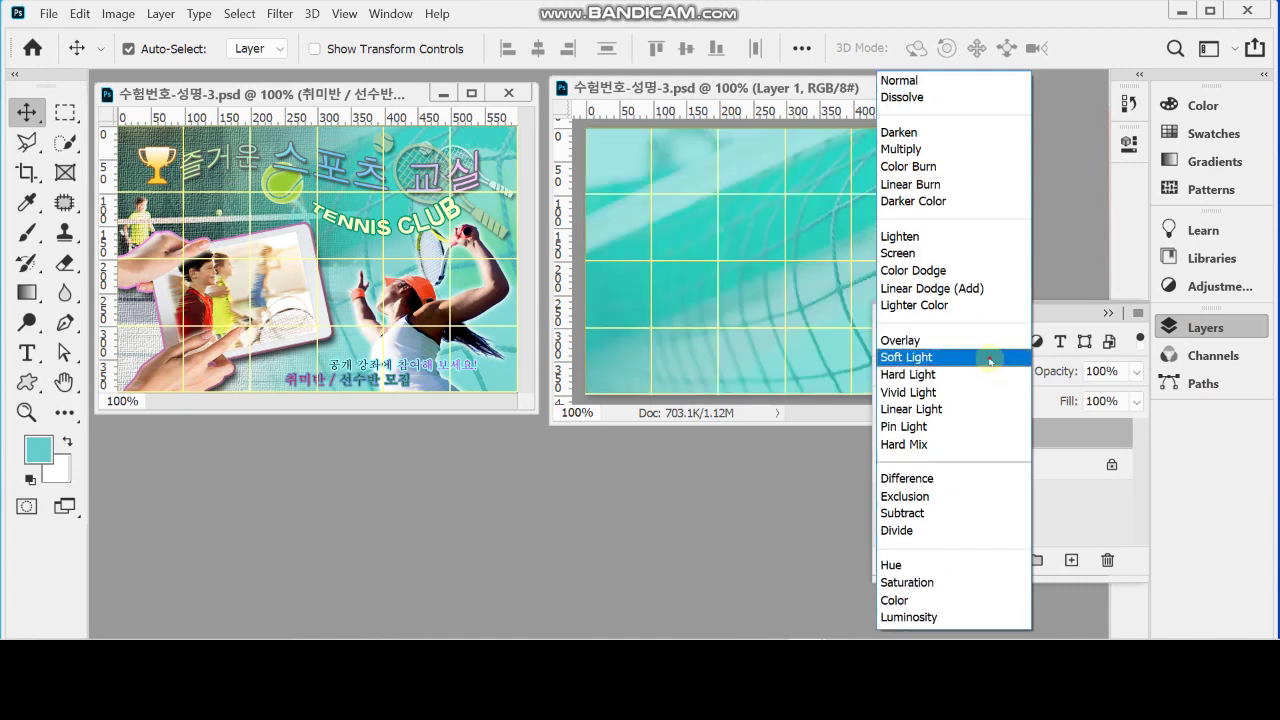
left_click(990, 361)
left_click(1063, 375)
type("70")
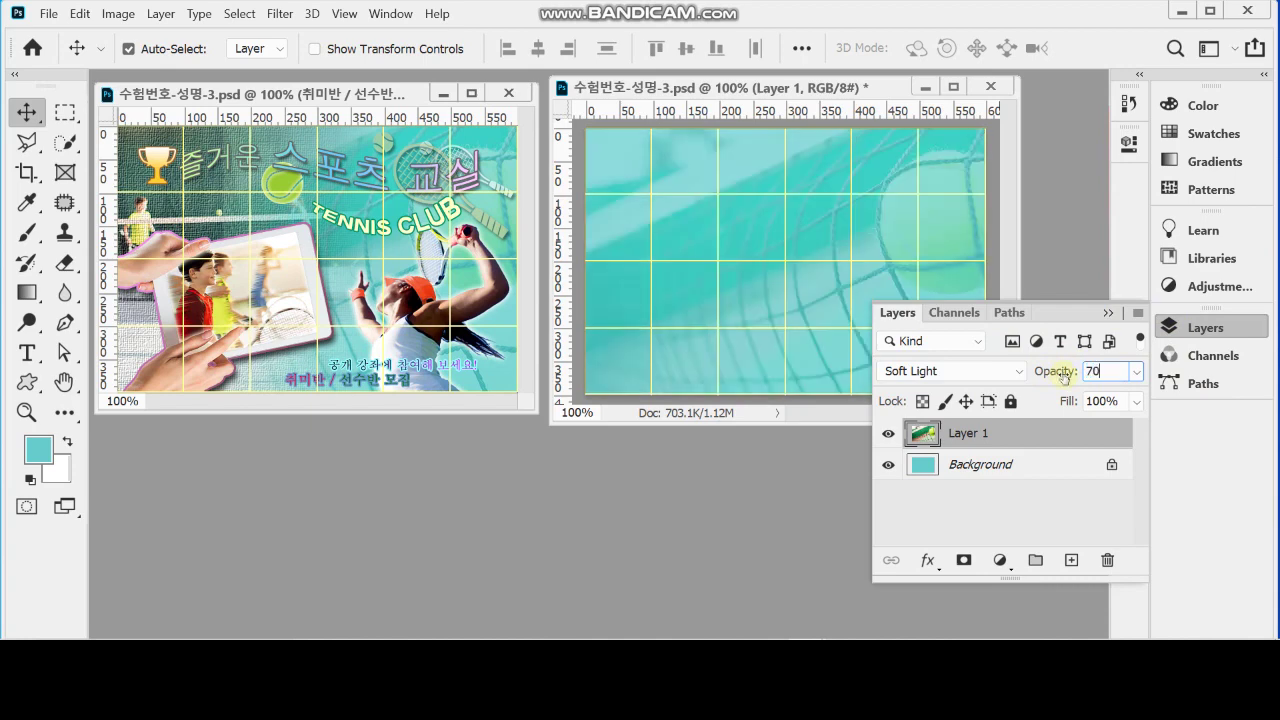
key("Return")
left_click(1206, 328)
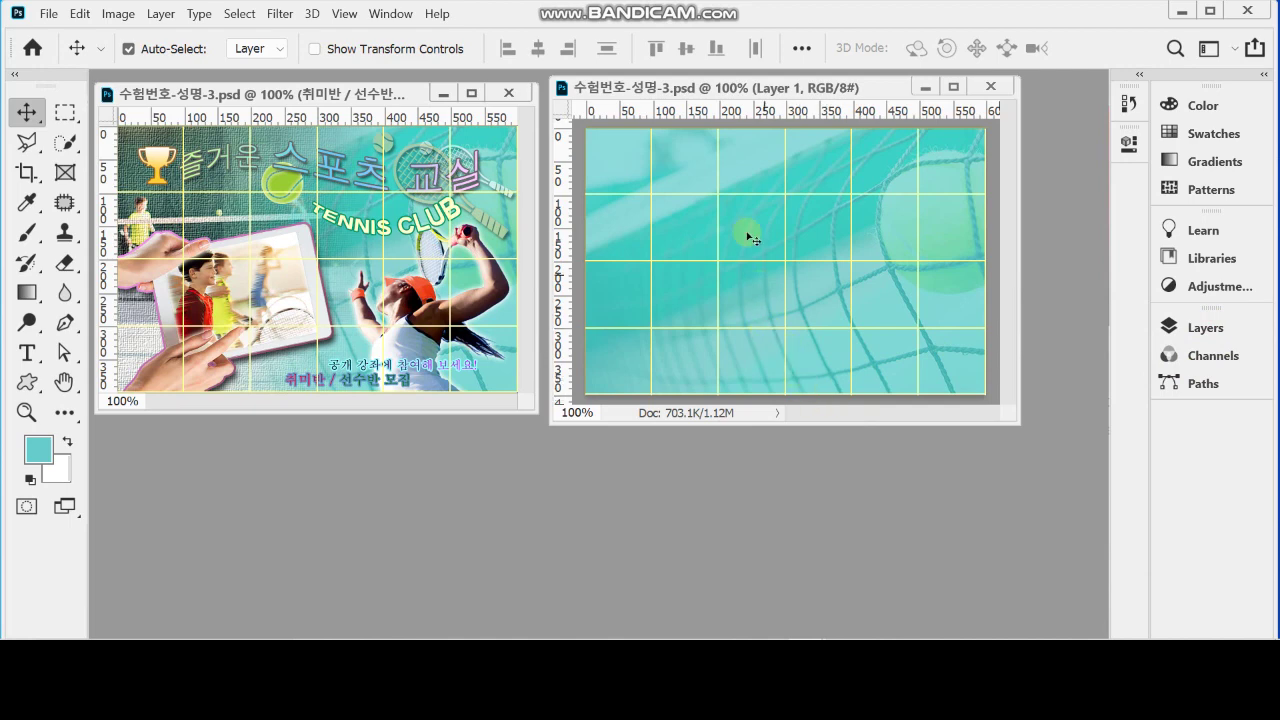
Step: Bring up the 1급-8.jpg image and copy it into the poster document as a new layer
left_click(390, 14)
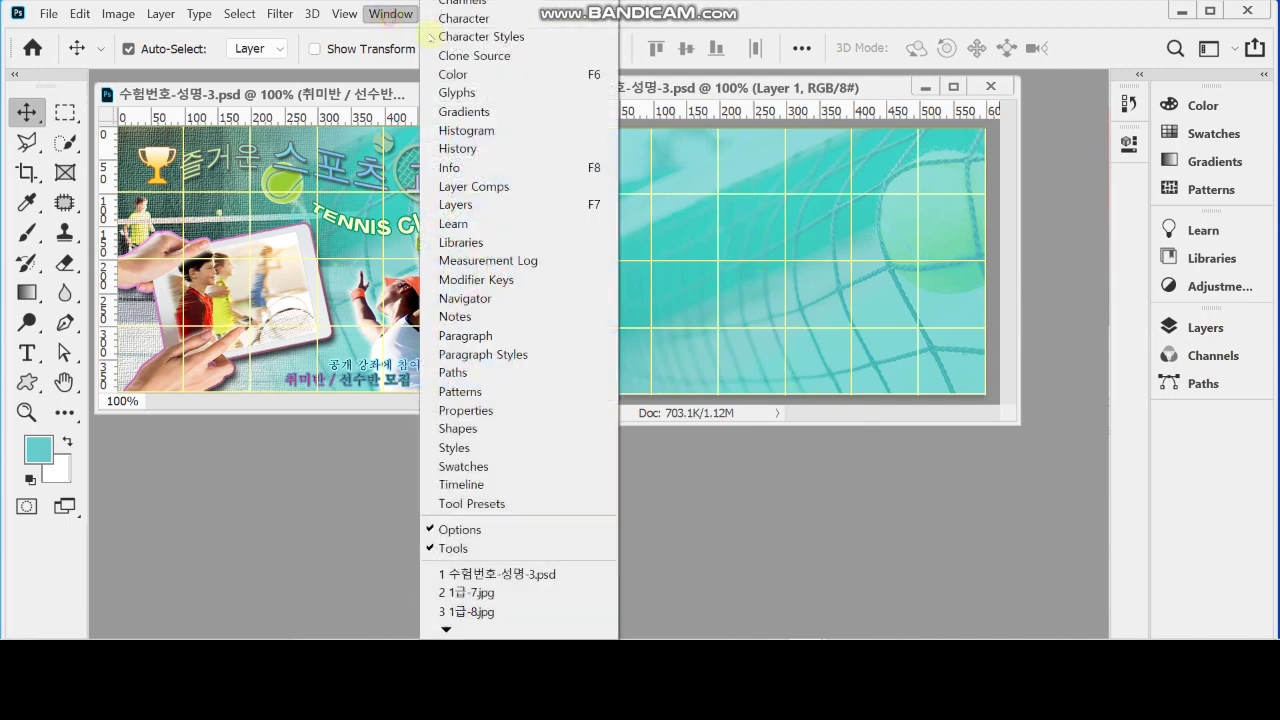
left_click(537, 611)
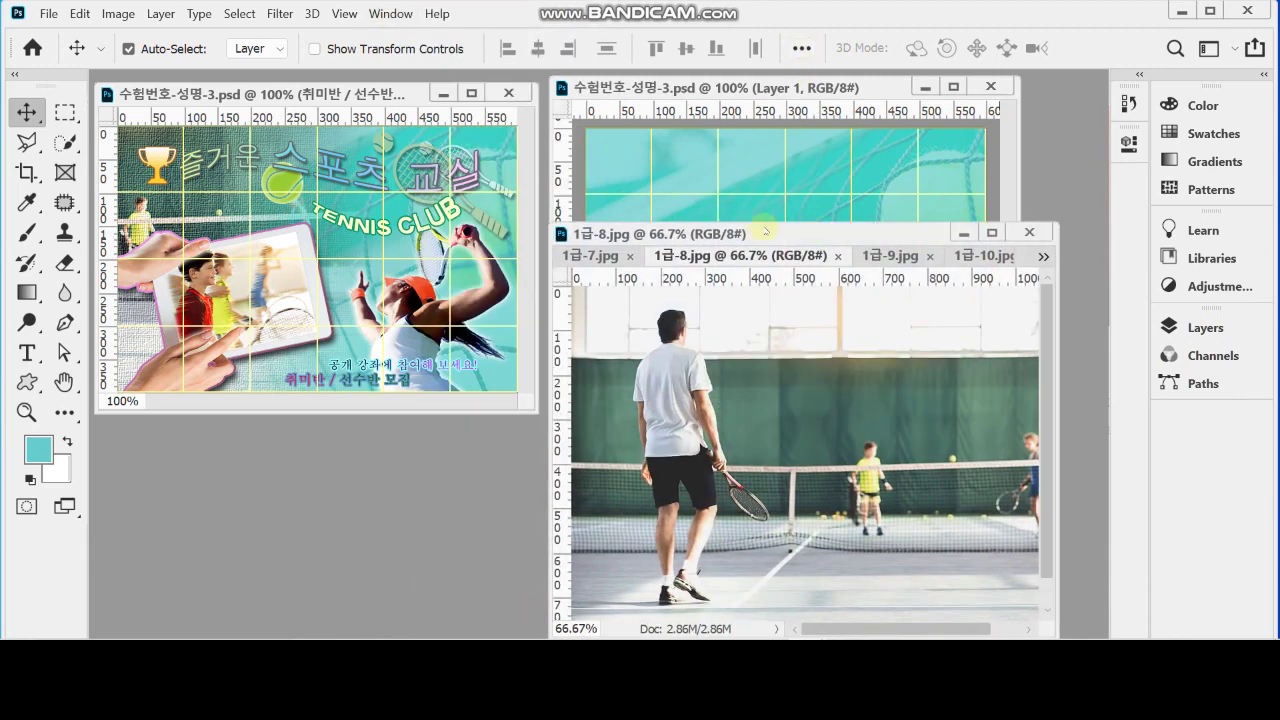
left_click_drag(765, 232, 768, 177)
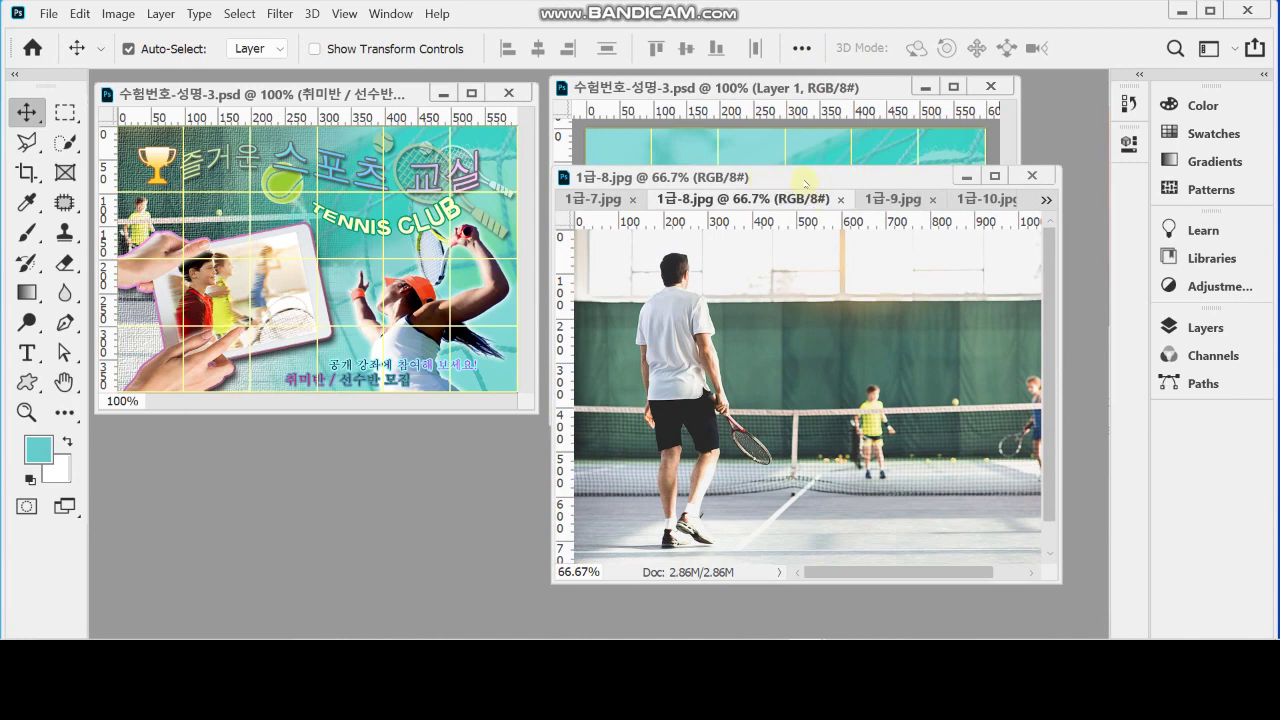
left_click_drag(805, 181, 806, 284)
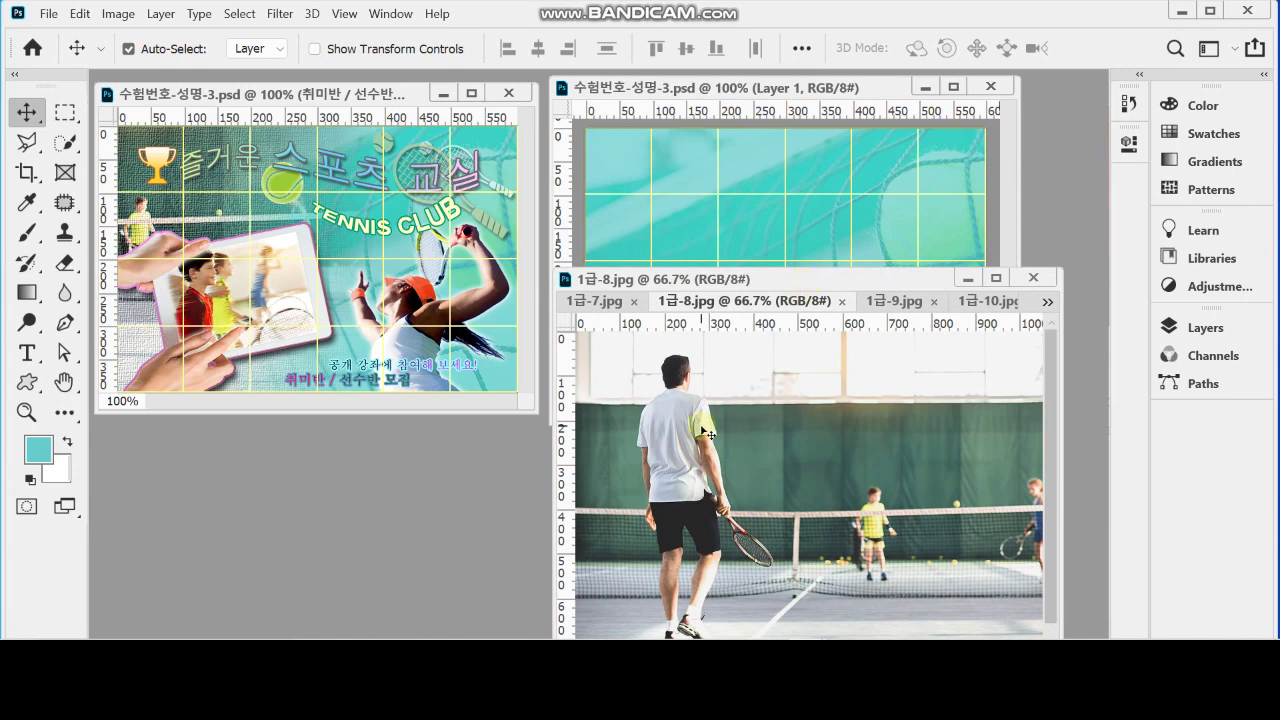
left_click_drag(759, 447, 763, 186)
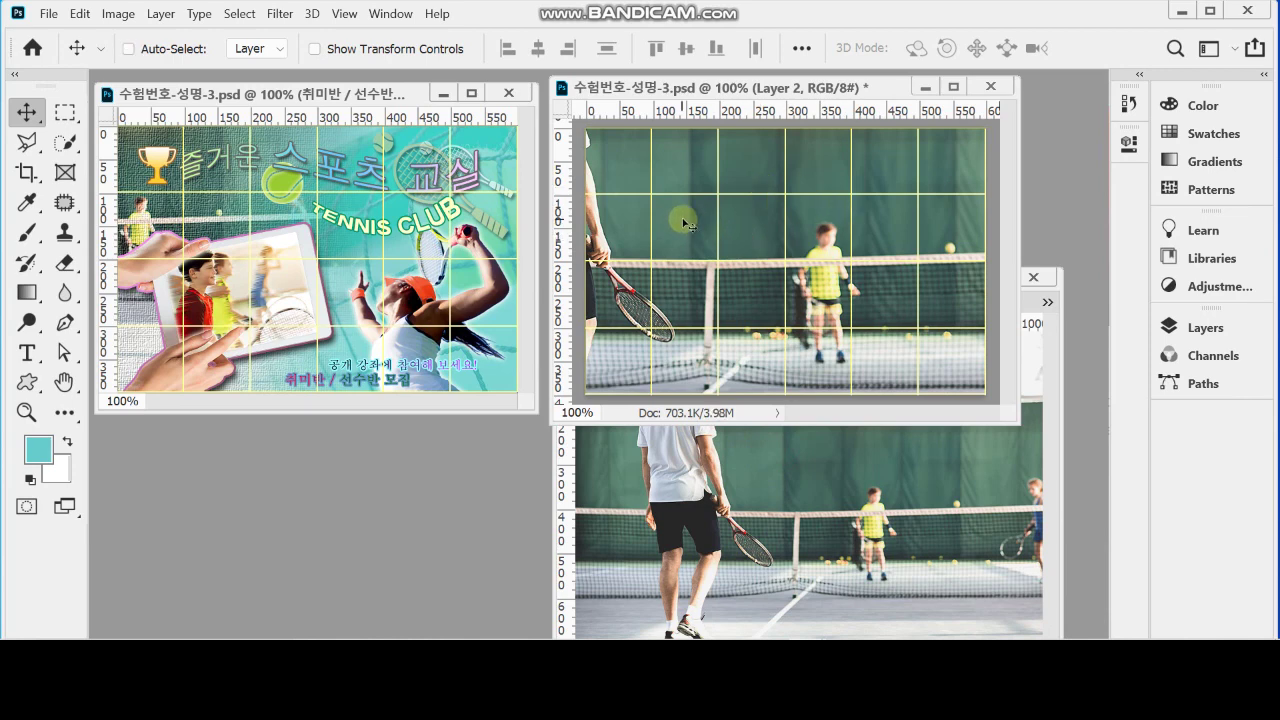
Step: Scale the tennis court photo proportionally to 64% and position it with the yellow-shirted child at the canvas's left edge
key("ctrl+t")
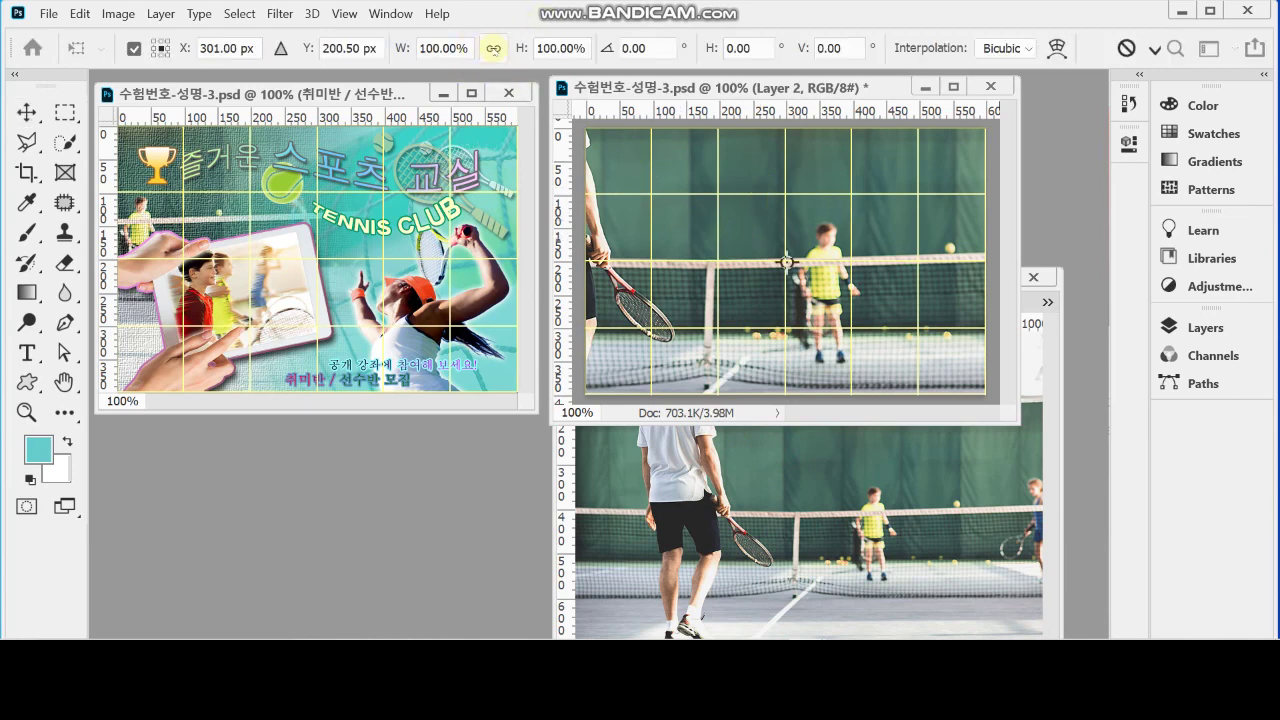
left_click(493, 48)
left_click_drag(401, 47, 363, 49)
left_click_drag(689, 219, 587, 177)
left_click_drag(704, 184, 626, 183)
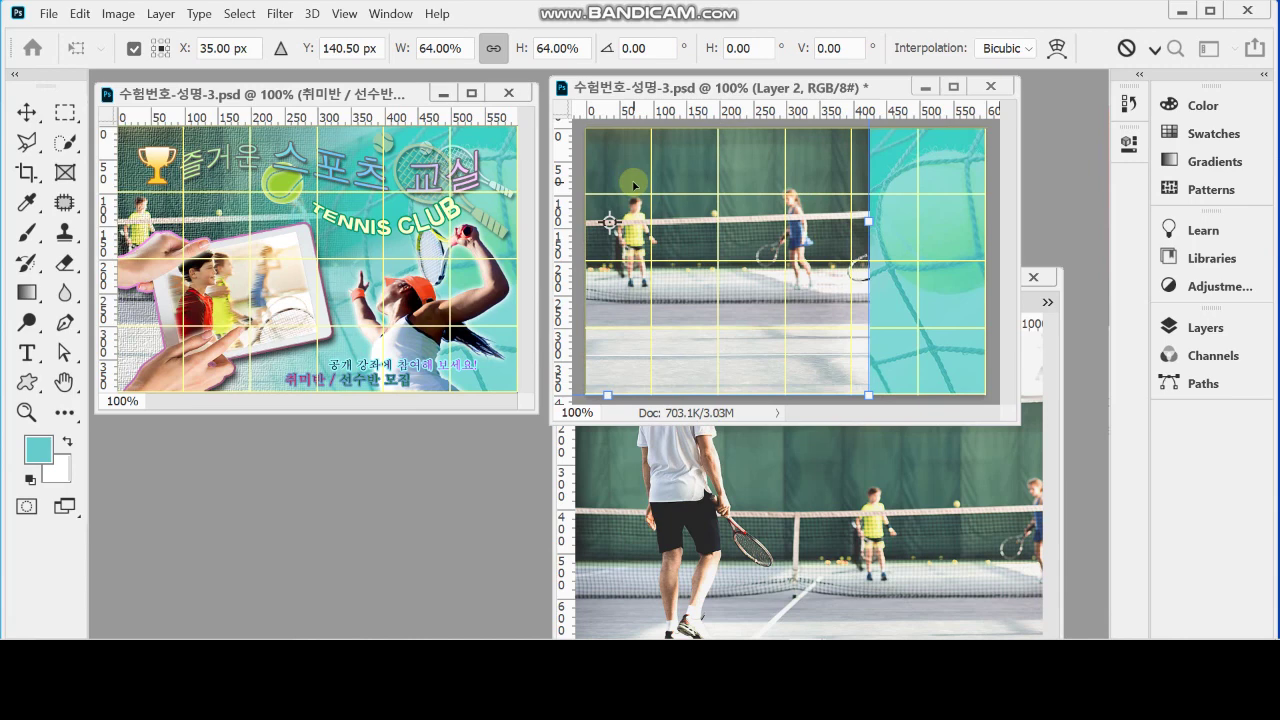
key("Return")
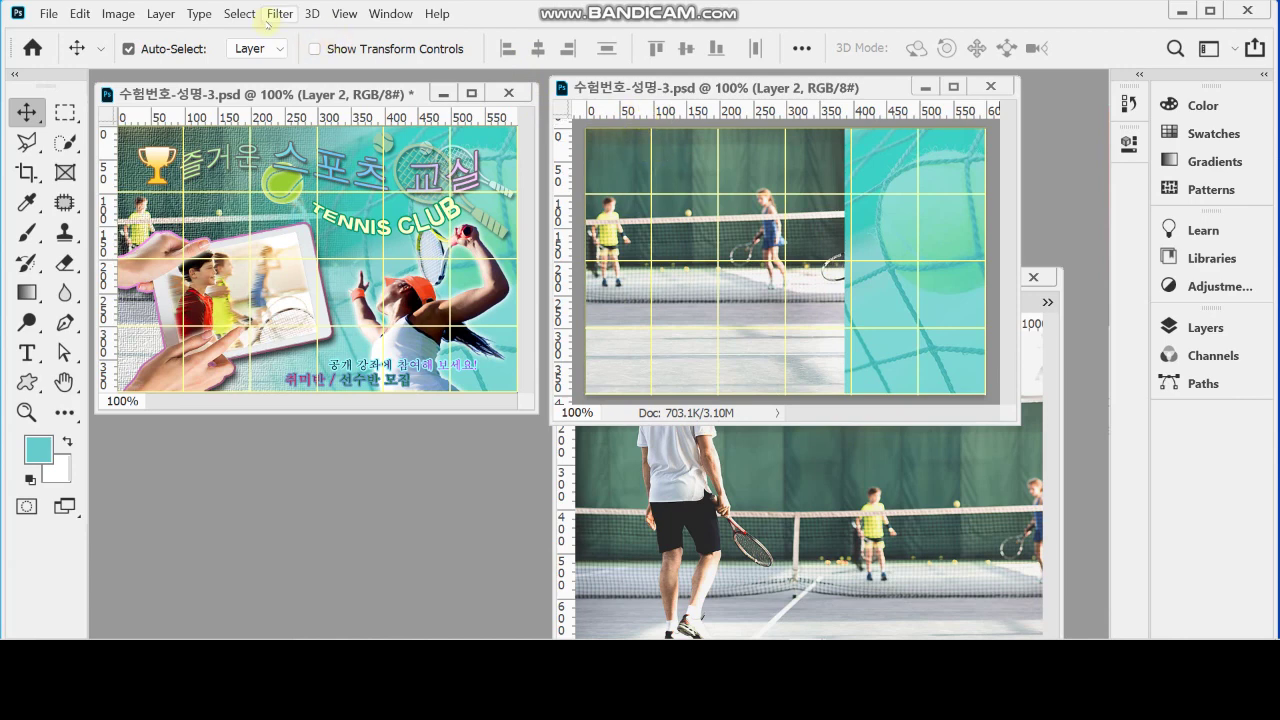
Step: Apply the Texturizer filter to the court layer with Canvas texture, scaling 100%, relief 4 and light from Top Left
left_click(280, 13)
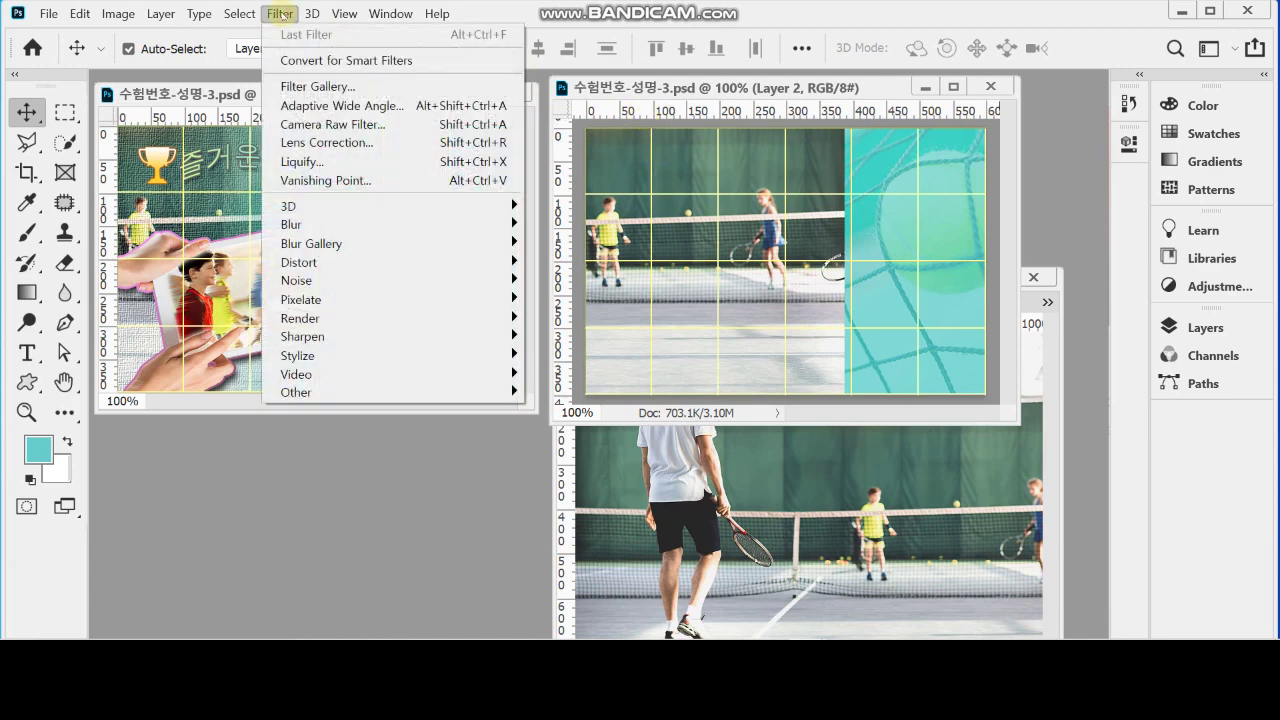
left_click(316, 87)
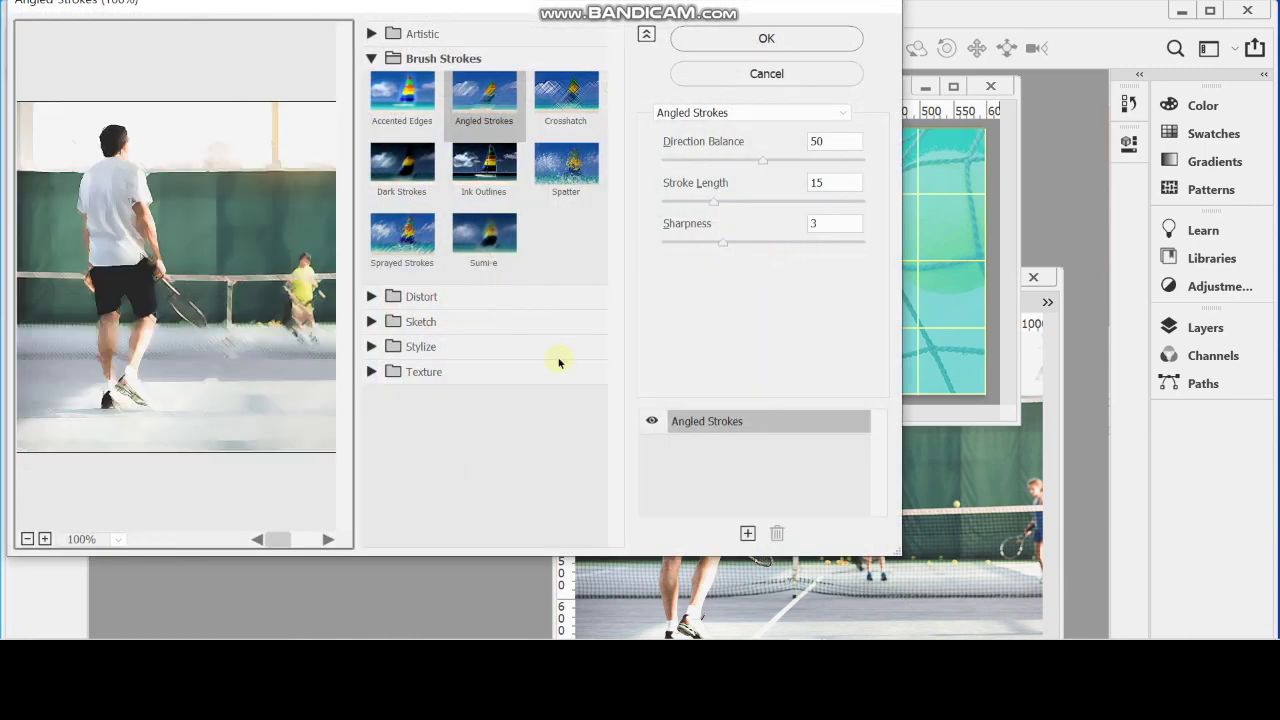
left_click(372, 59)
left_click(371, 158)
left_click(572, 282)
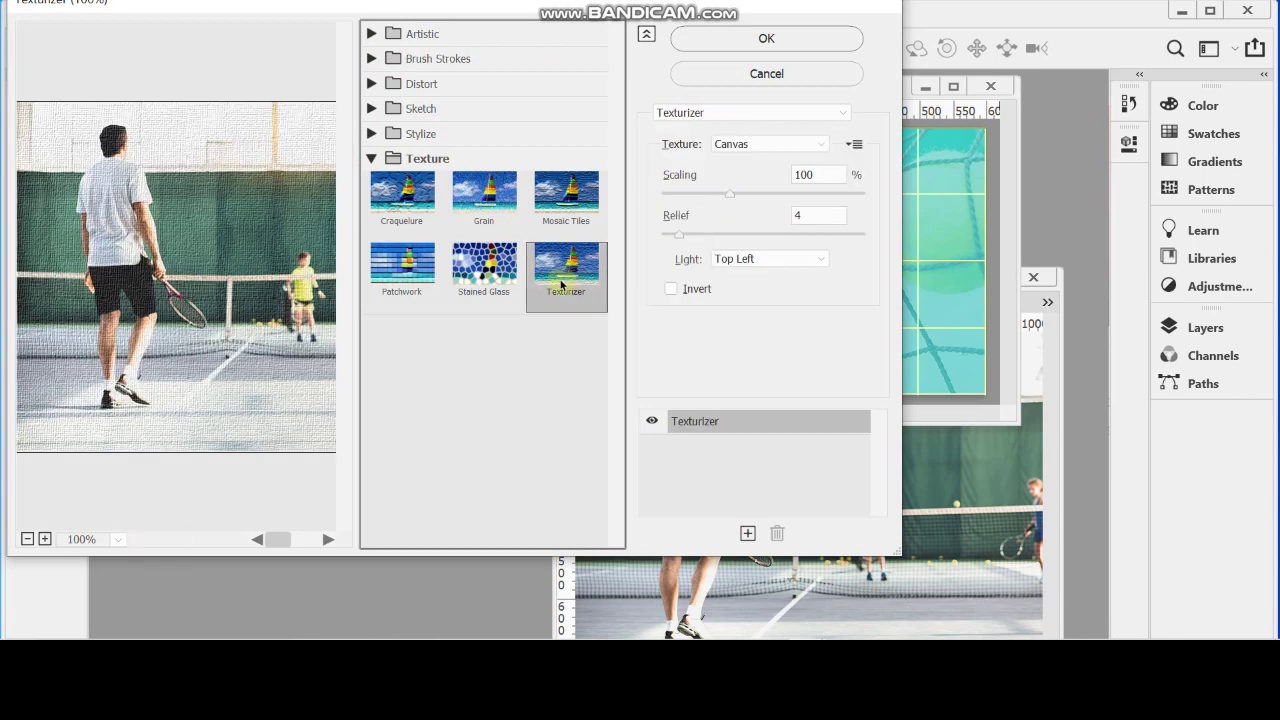
left_click(728, 37)
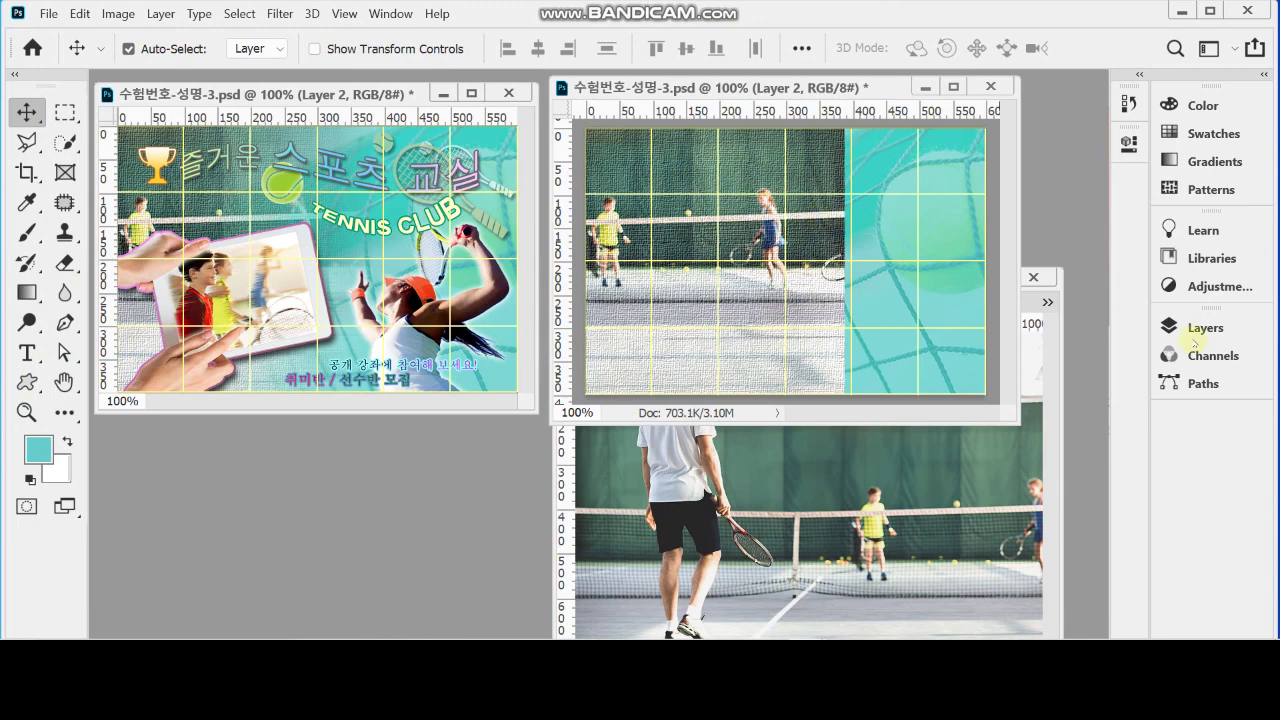
Step: Add a layer mask to the tennis court layer, Layer 2
left_click(1197, 330)
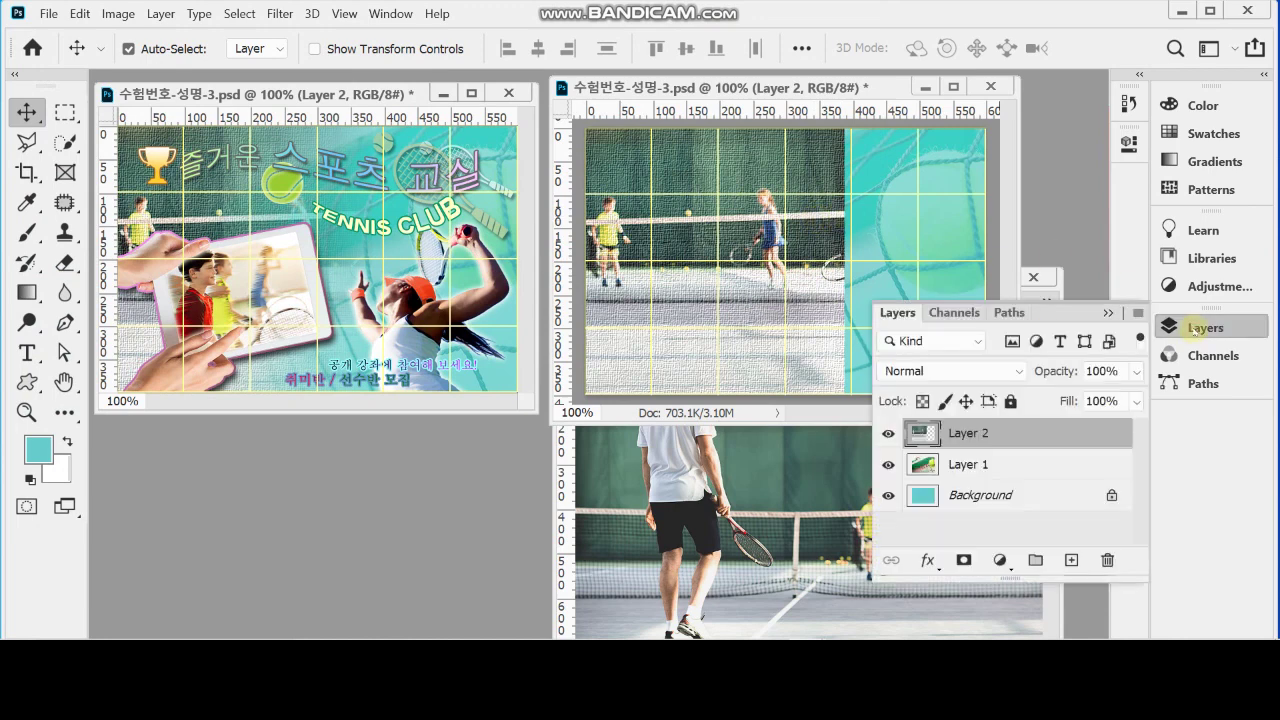
left_click(963, 562)
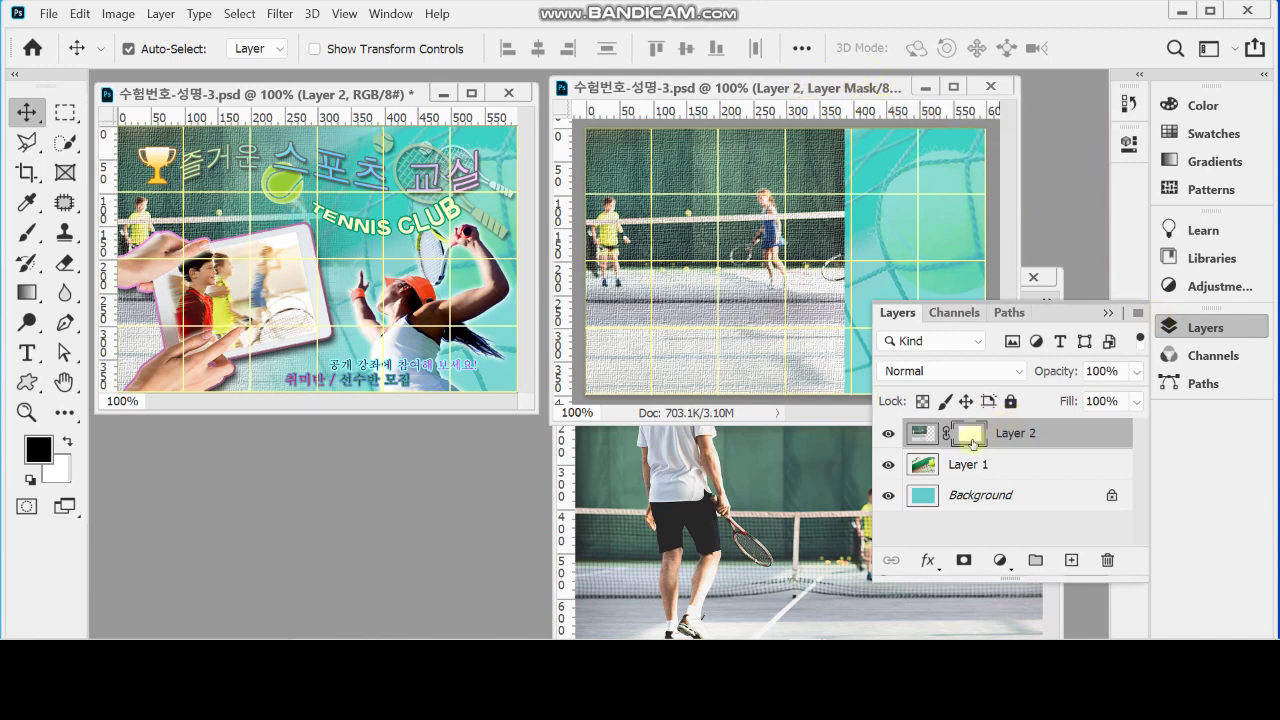
left_click(1168, 332)
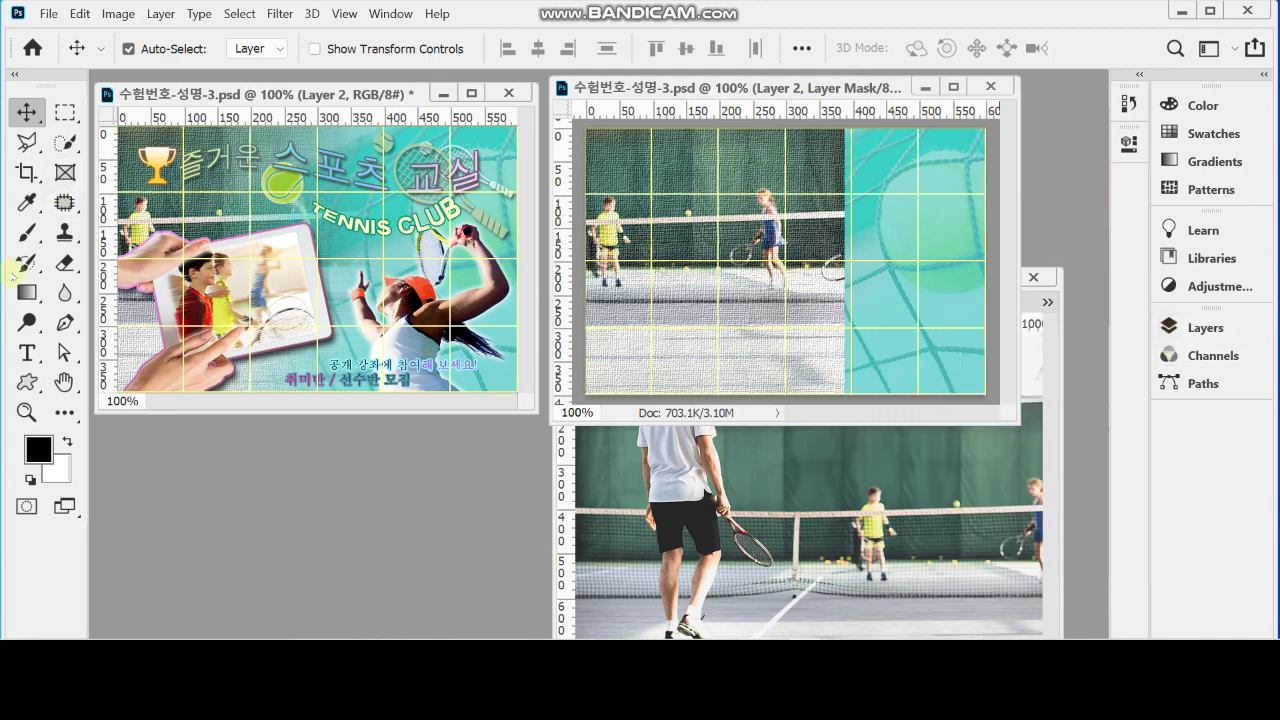
Step: Fade out the court photo's right side with a horizontal black-to-white linear gradient on its mask, from about 400 px to 100 px
left_click(26, 293)
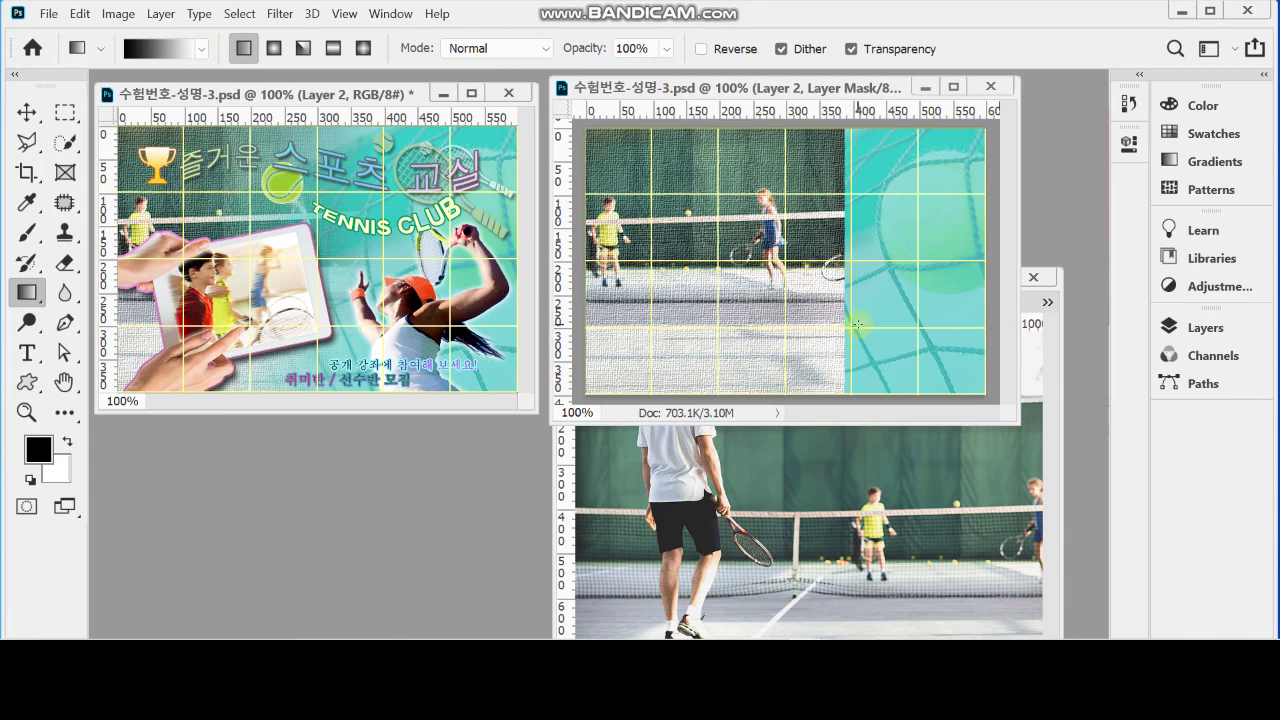
left_click_drag(854, 327, 650, 327)
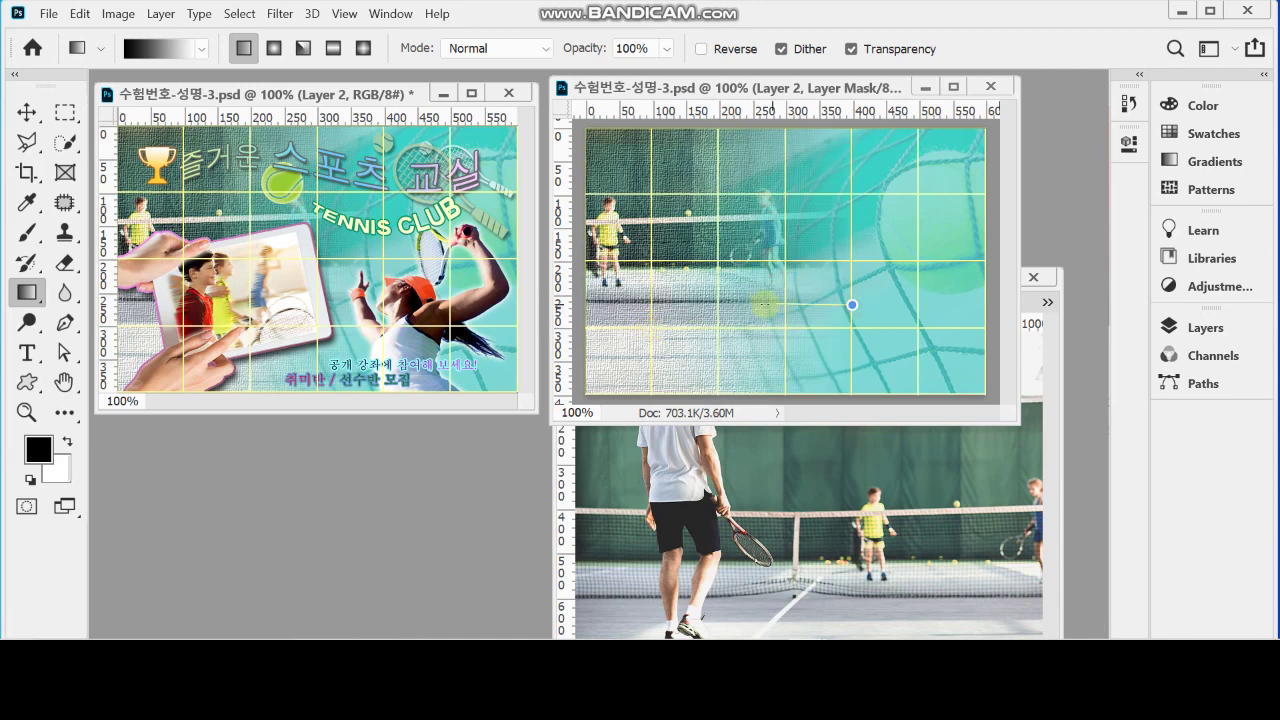
key("ctrl+z")
left_click_drag(798, 293, 583, 296)
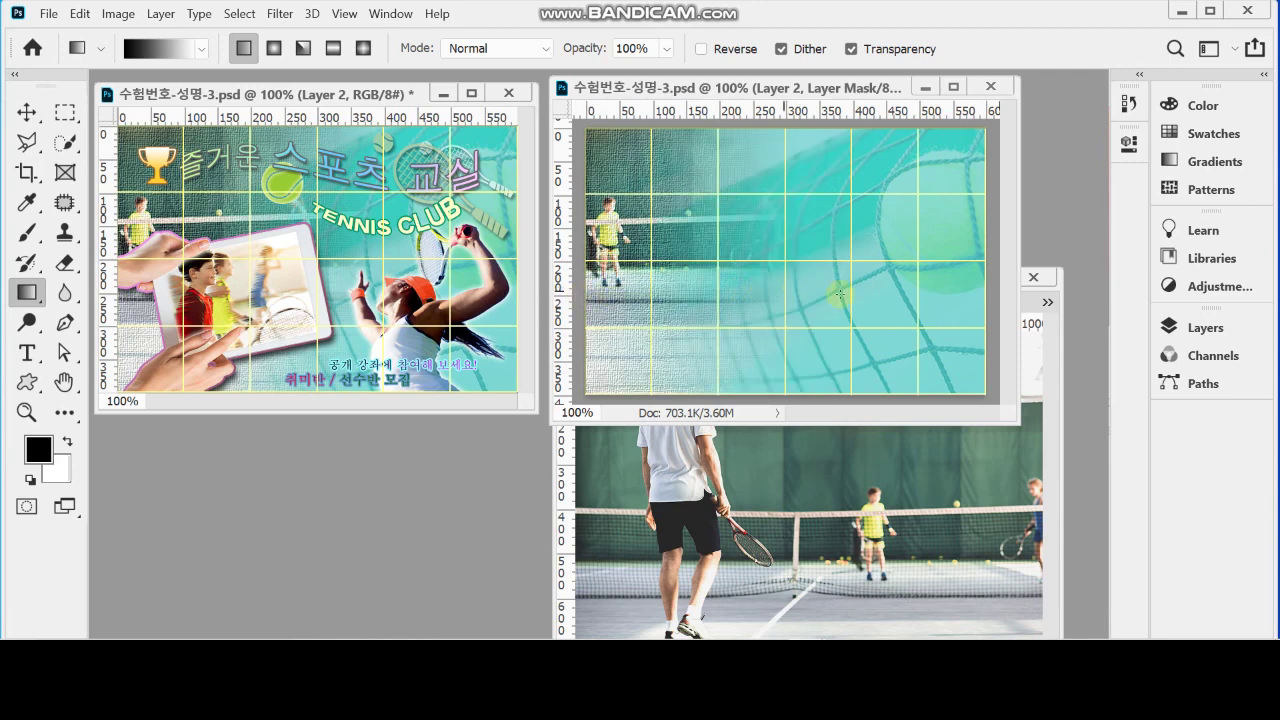
left_click_drag(853, 176, 626, 354)
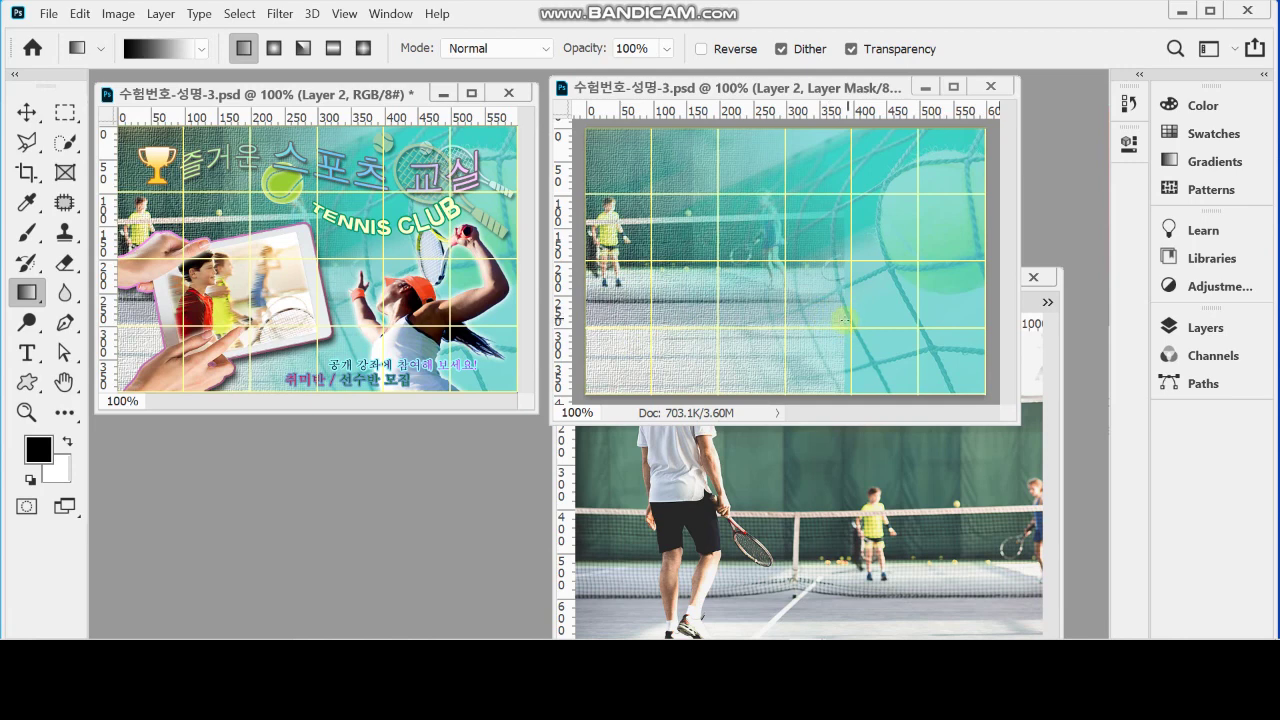
left_click_drag(852, 326, 651, 327)
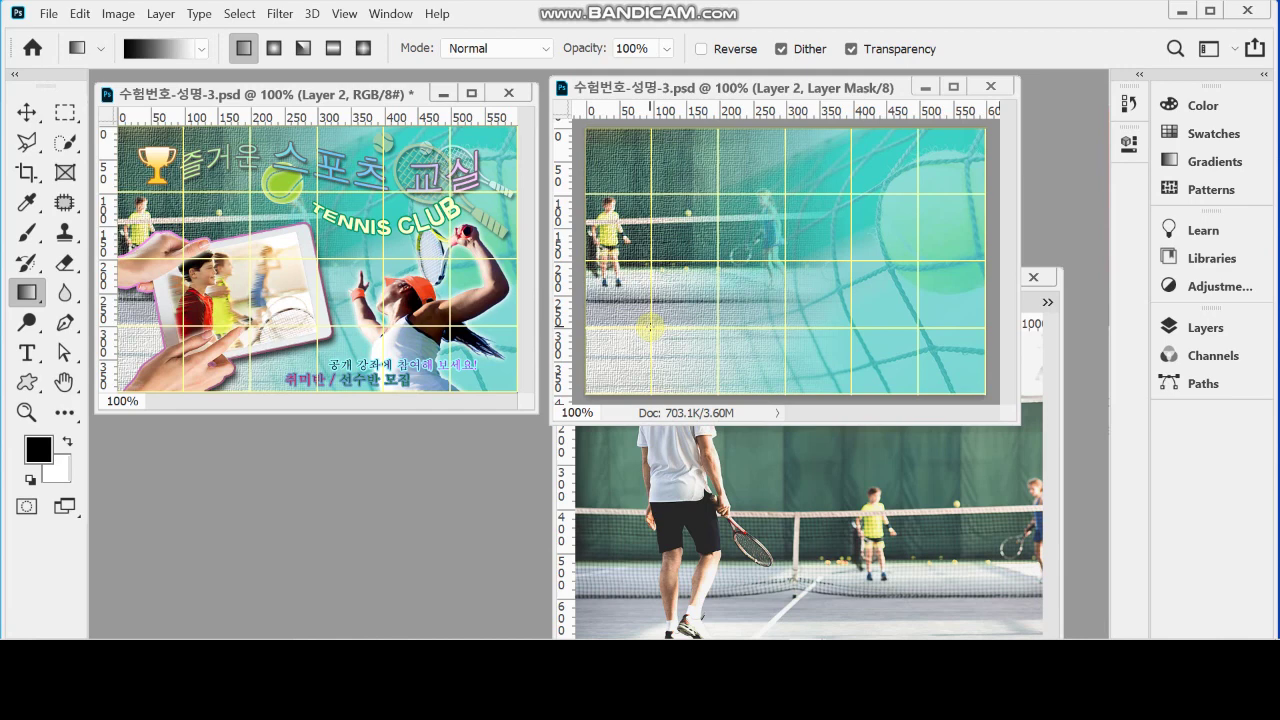
Step: Switch to the 1급-10.jpg tablet image and show it whole at 66.7%
left_click(1048, 425)
left_click(987, 301)
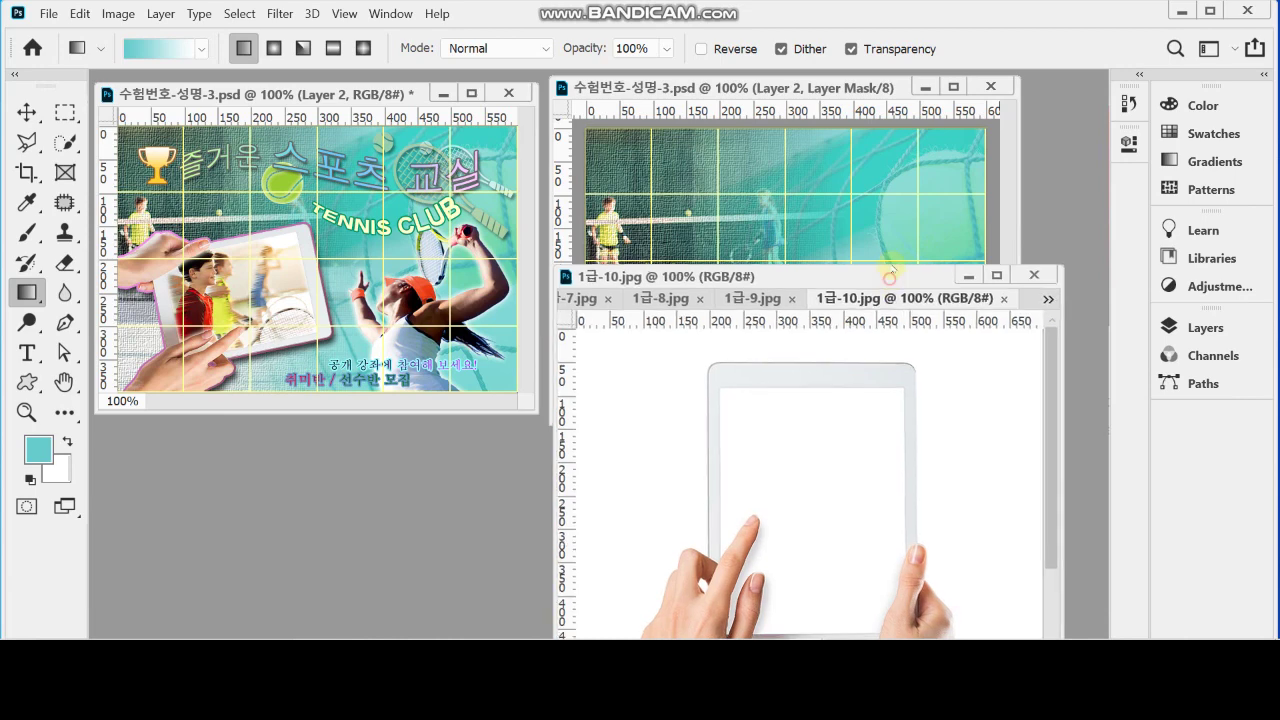
left_click_drag(889, 281, 892, 189)
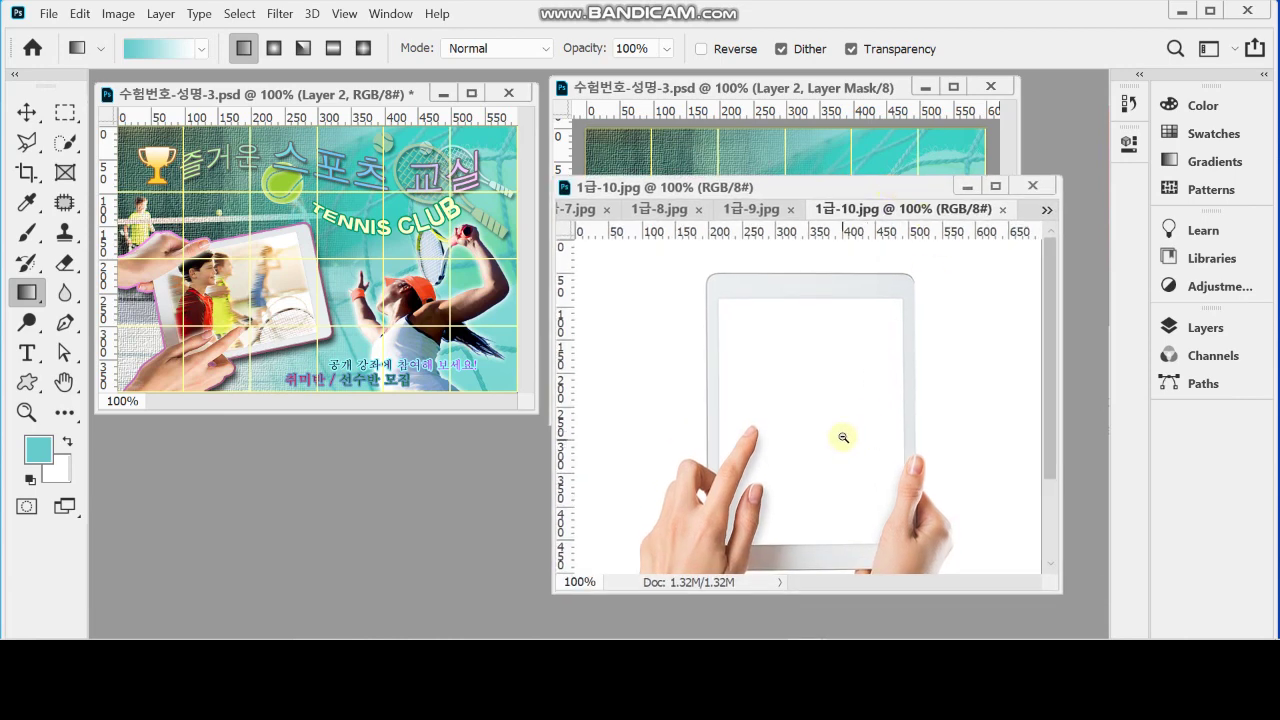
key("ctrl+minus")
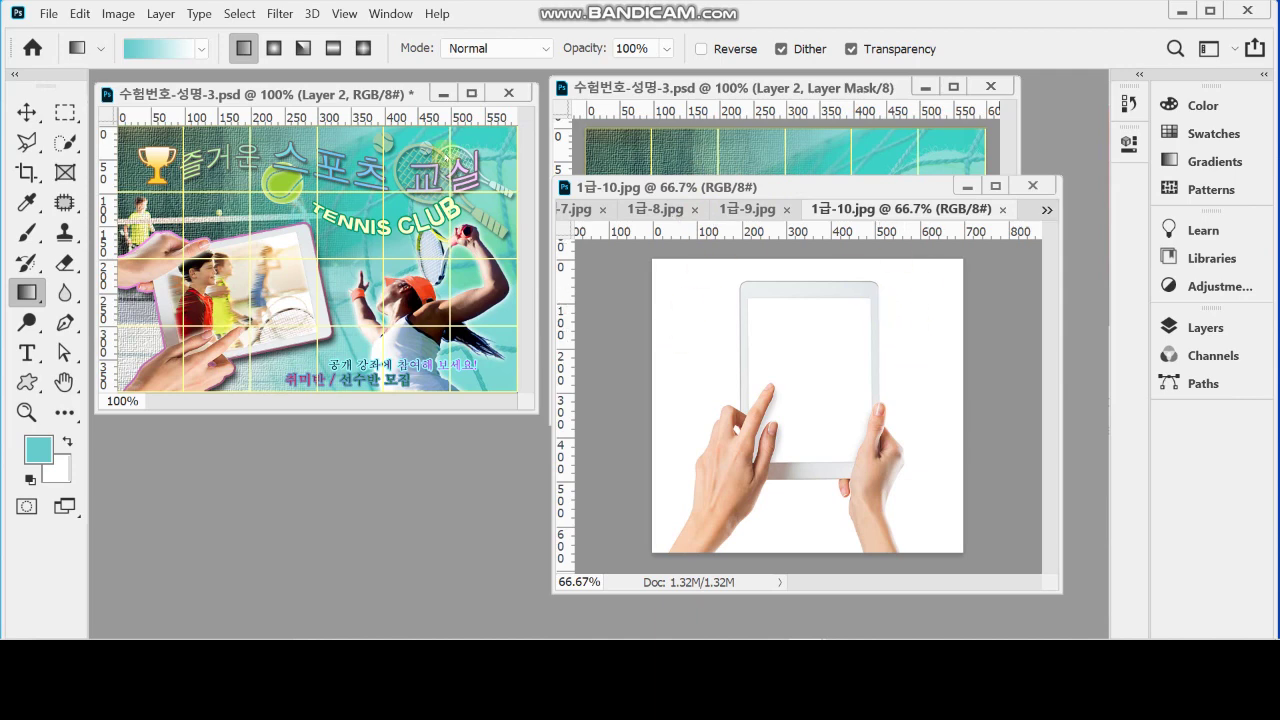
Step: Set up the Magic Wand tool to add to the selection with a tolerance of 5
left_click(64, 143)
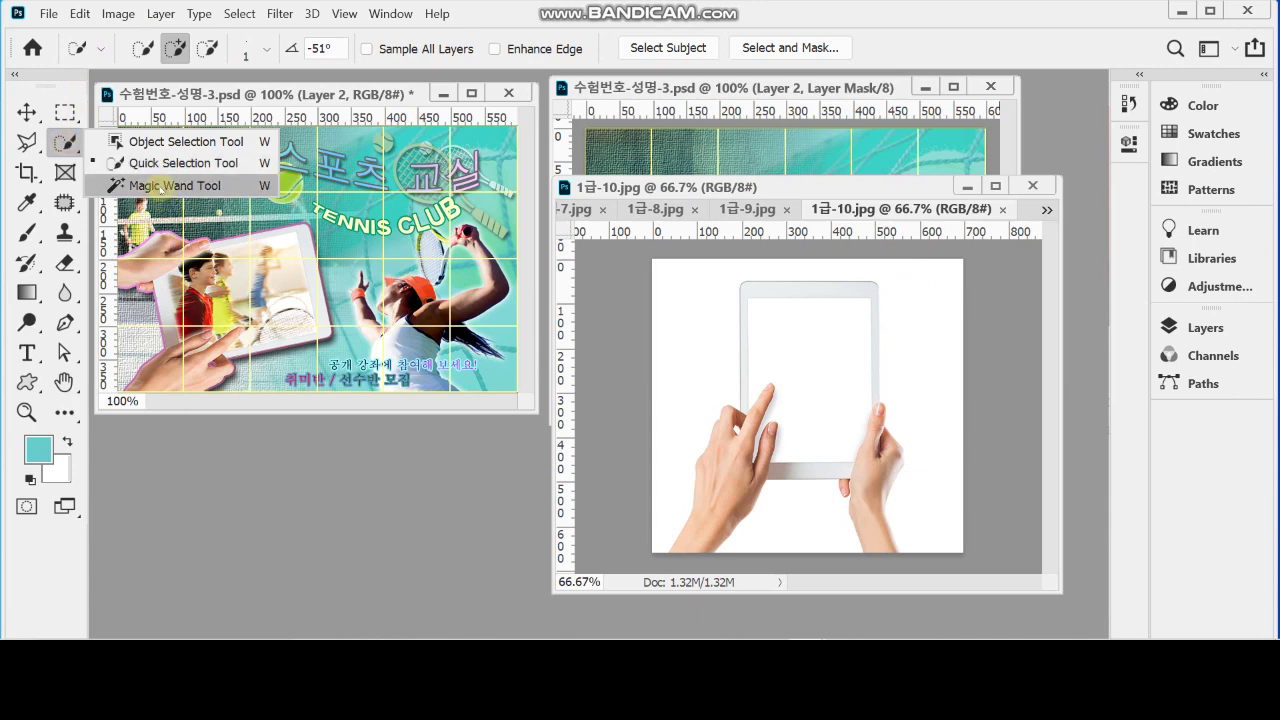
left_click(160, 186)
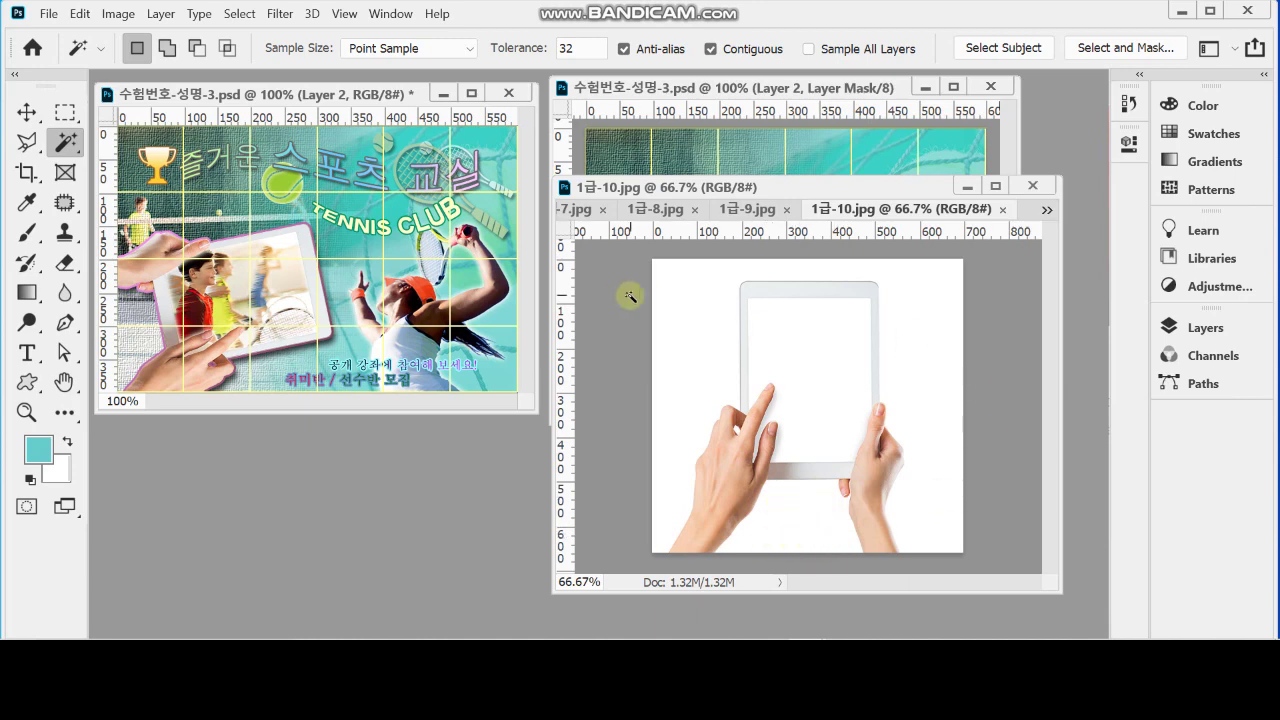
left_click(167, 47)
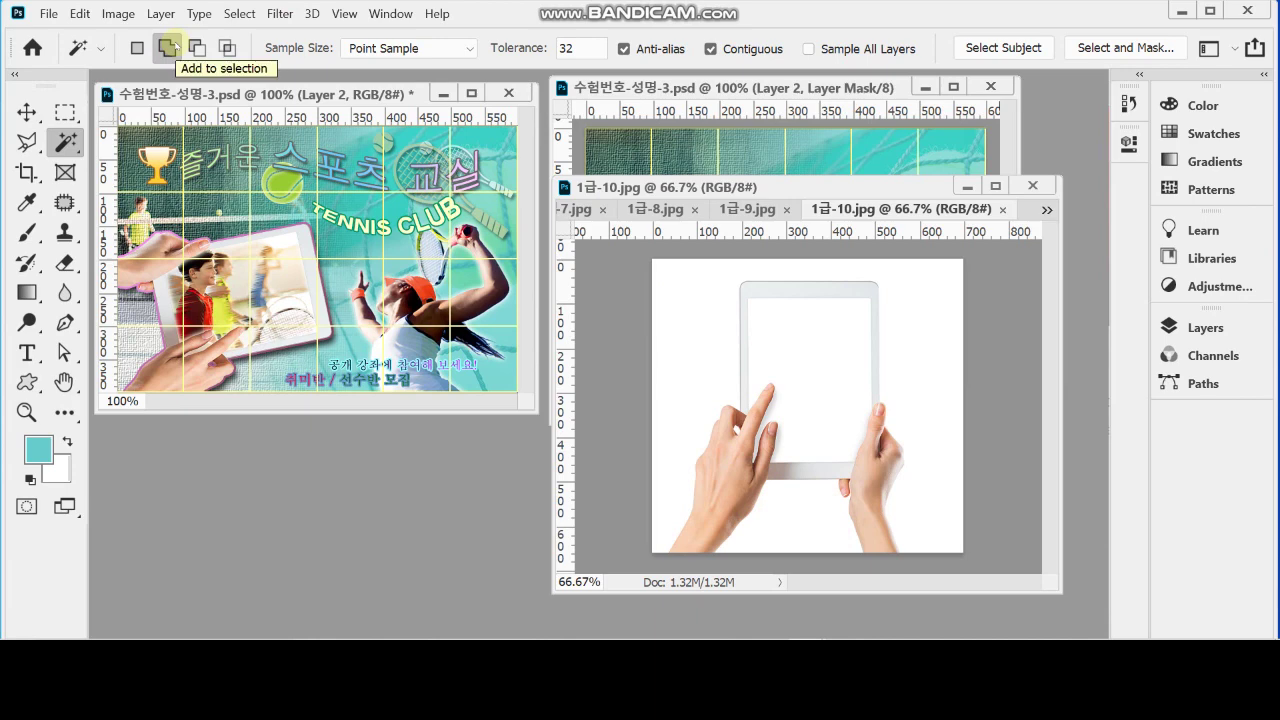
left_click(524, 49)
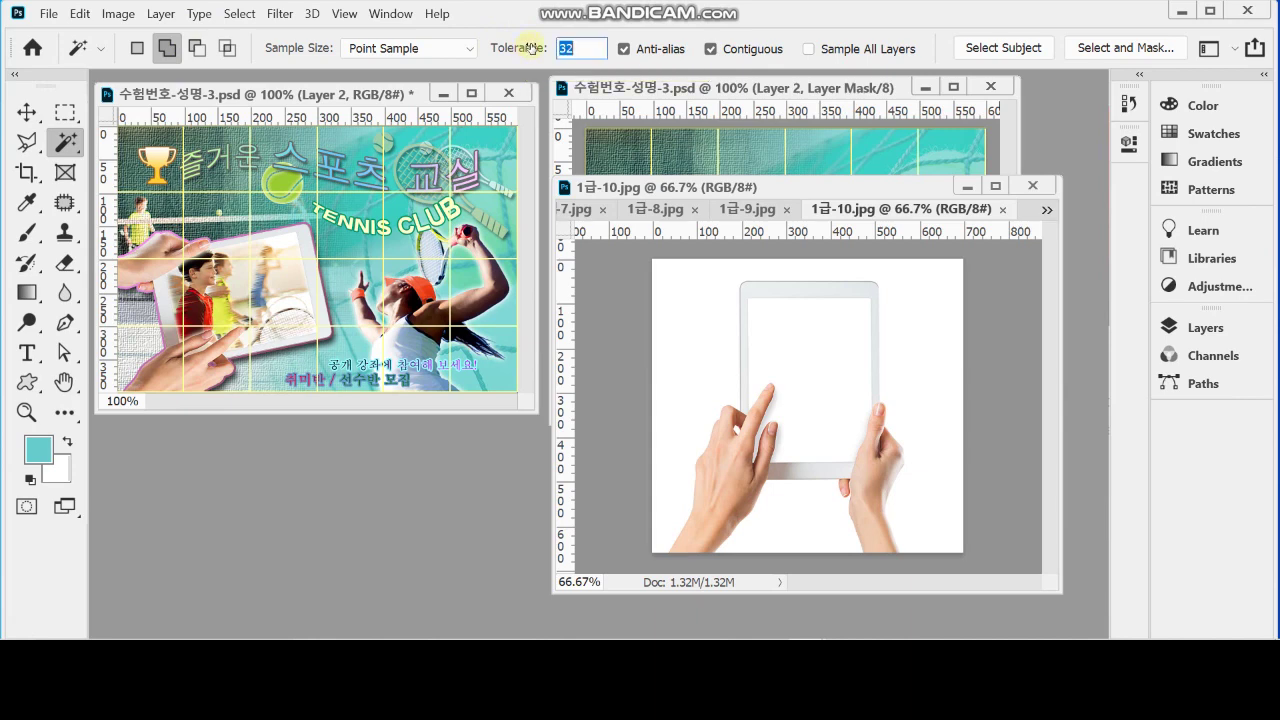
type("5")
key("Return")
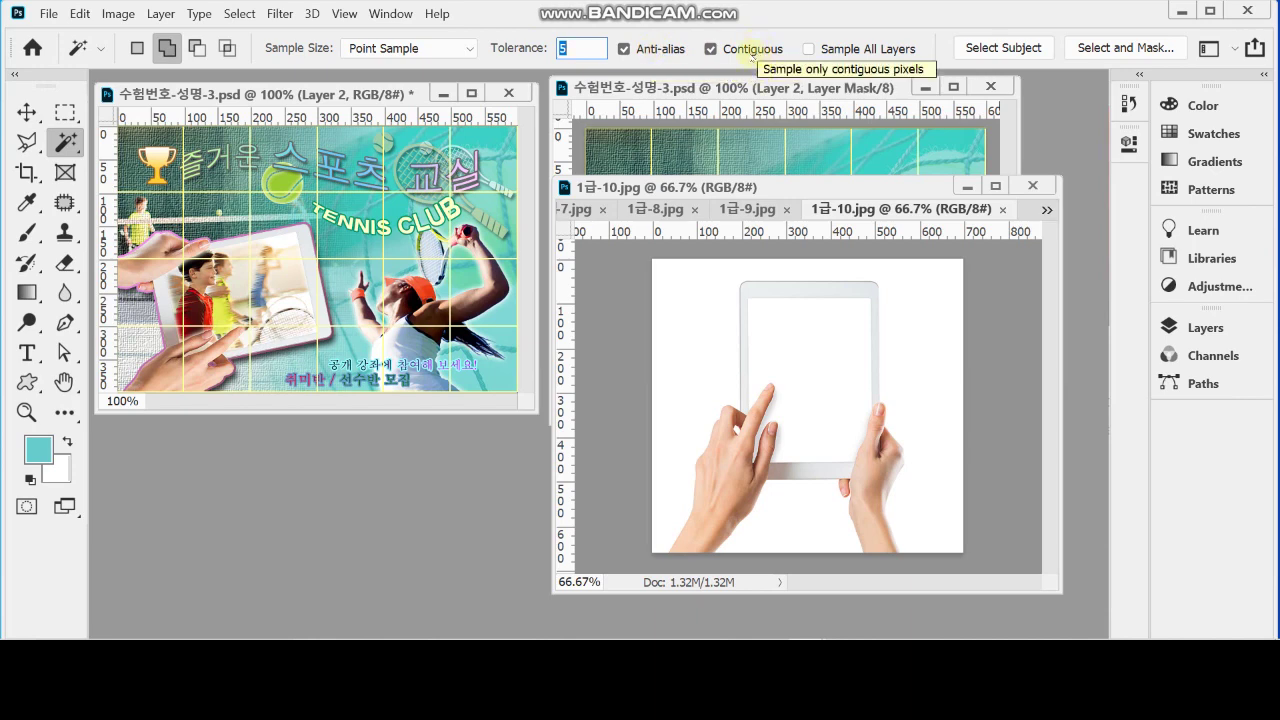
Step: Select the white background around the tablet and hands, including the area between the arms and the small gap between the fingers
left_click(692, 330)
left_click(804, 515)
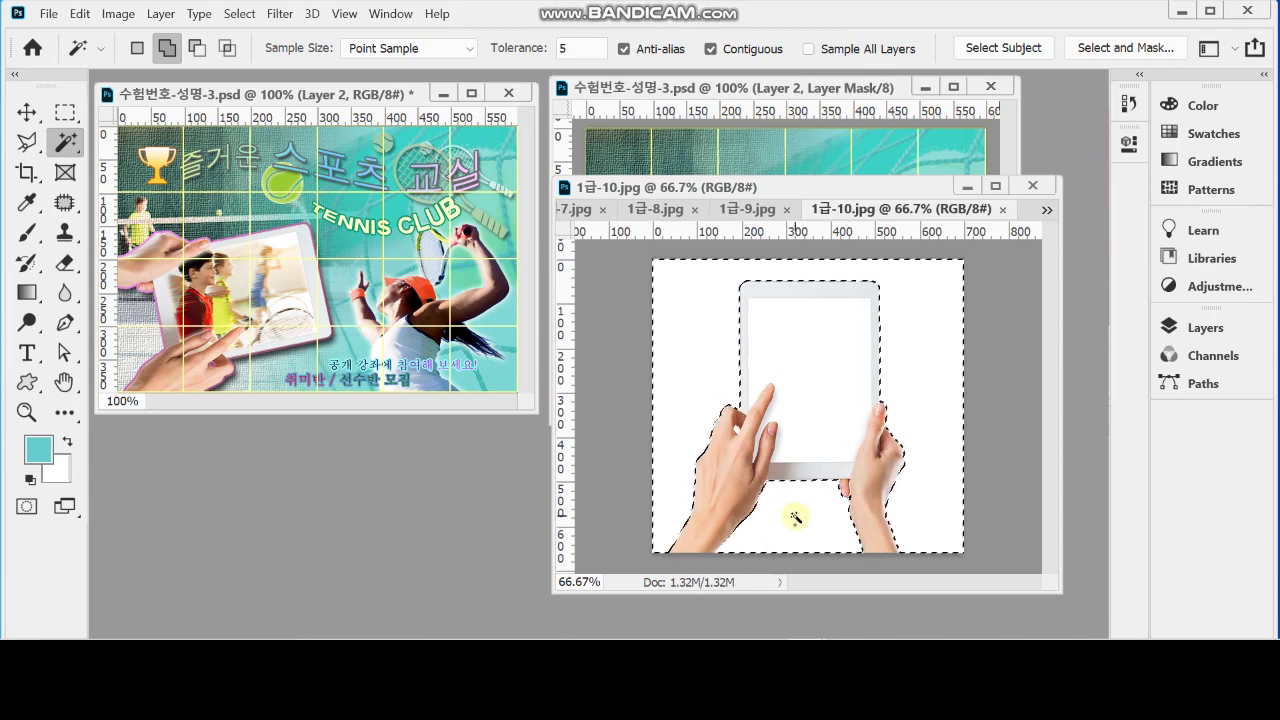
scroll(773, 411, "up", 2)
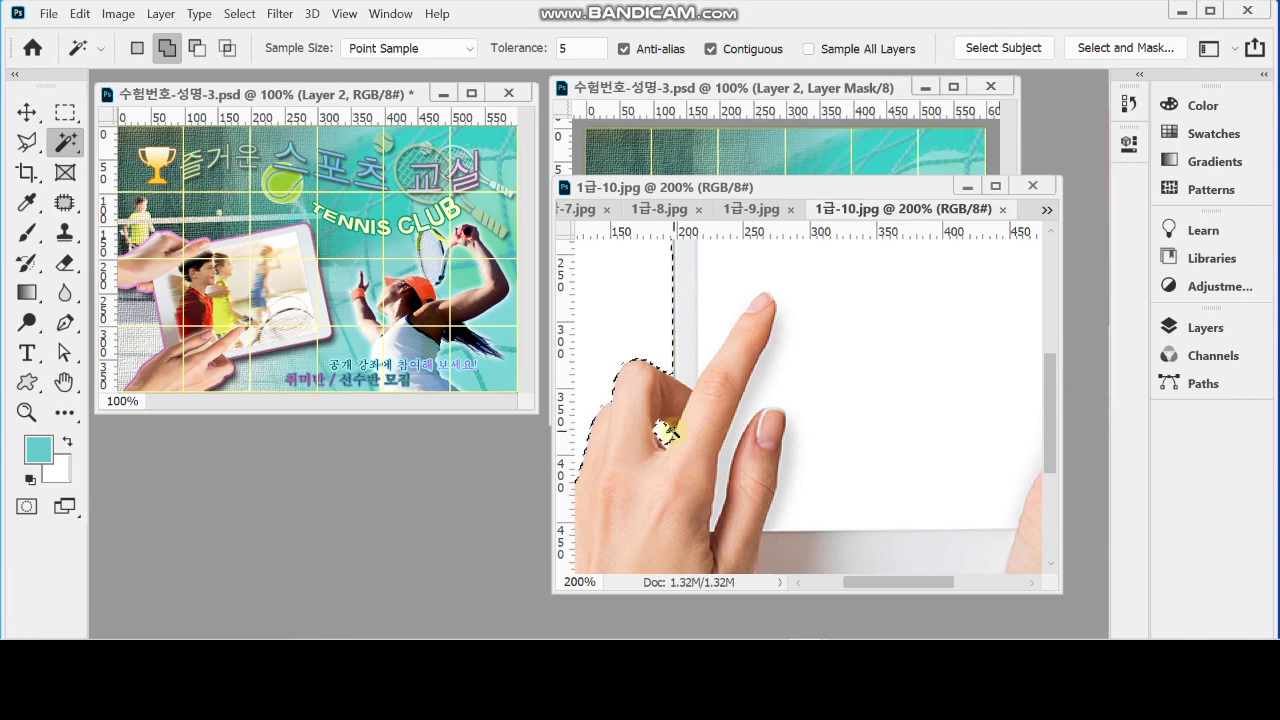
left_click(811, 408, "alt")
left_click(813, 408, "alt")
left_click(813, 408, "alt")
left_click(824, 383)
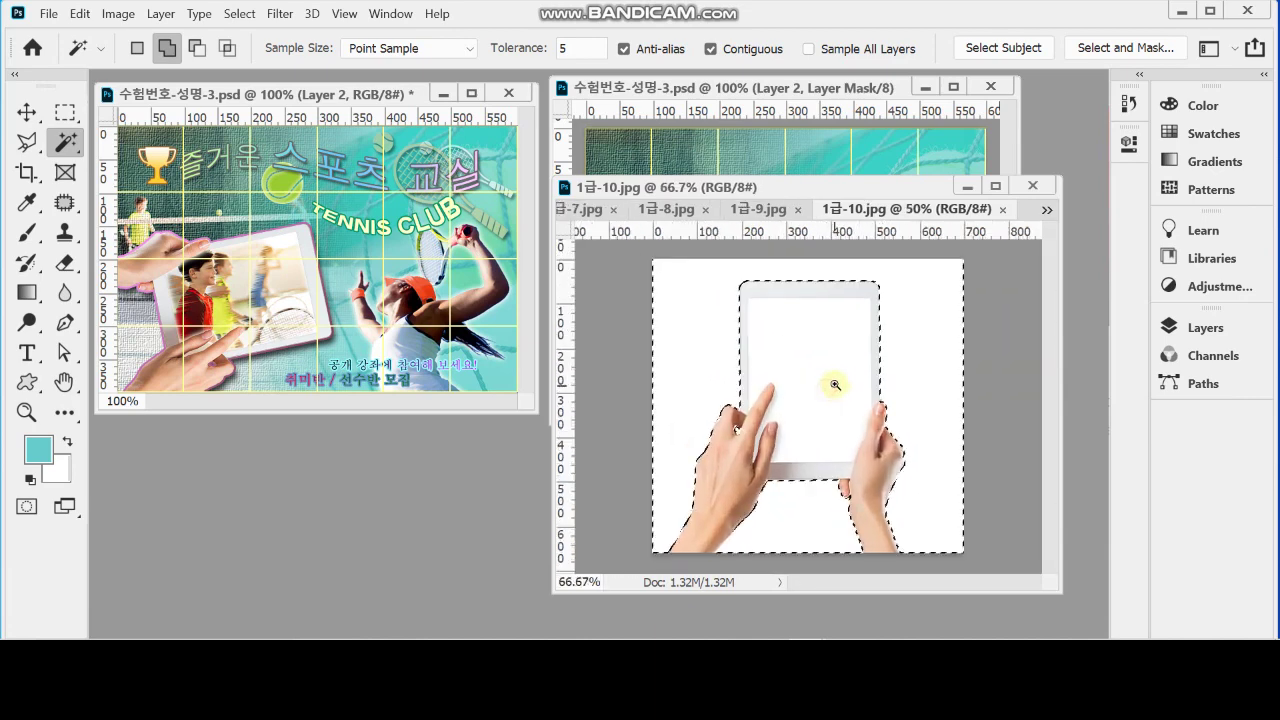
Step: Invert the selection to capture the tablet with hands and paste that cut-out into the 수험번호-성명-3.psd poster
left_click(238, 14)
left_click(255, 89)
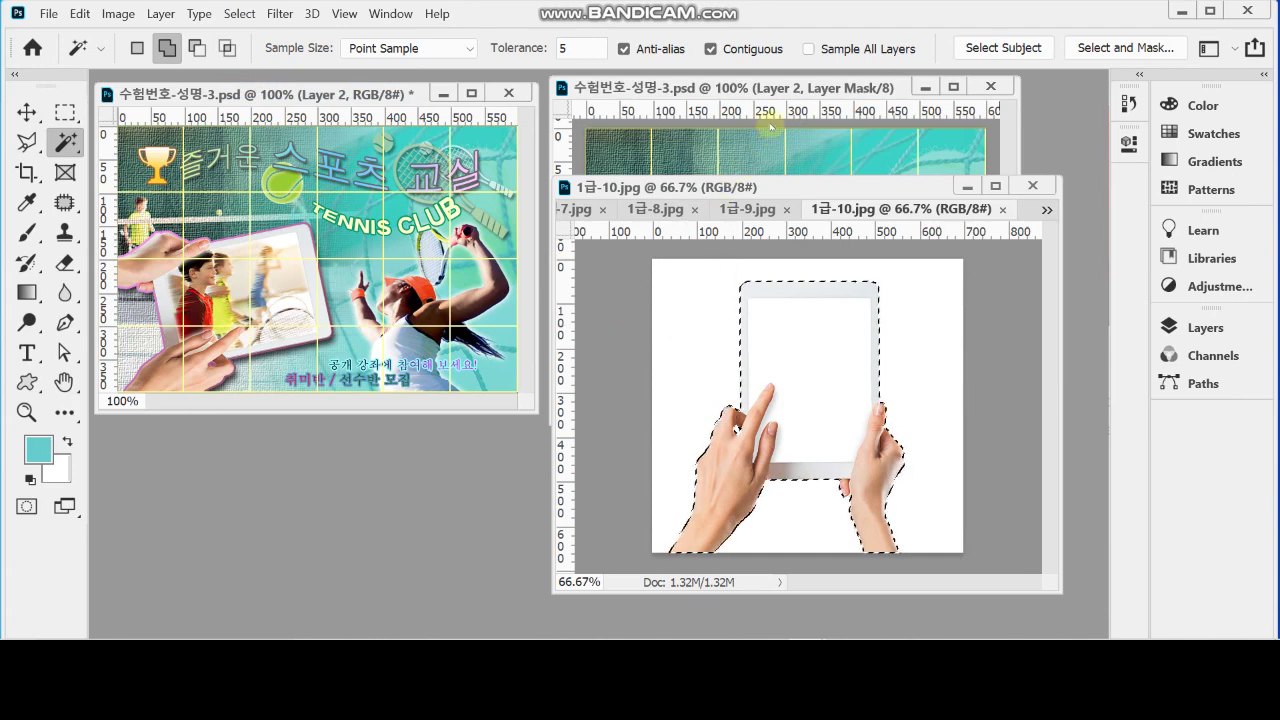
left_click(745, 88)
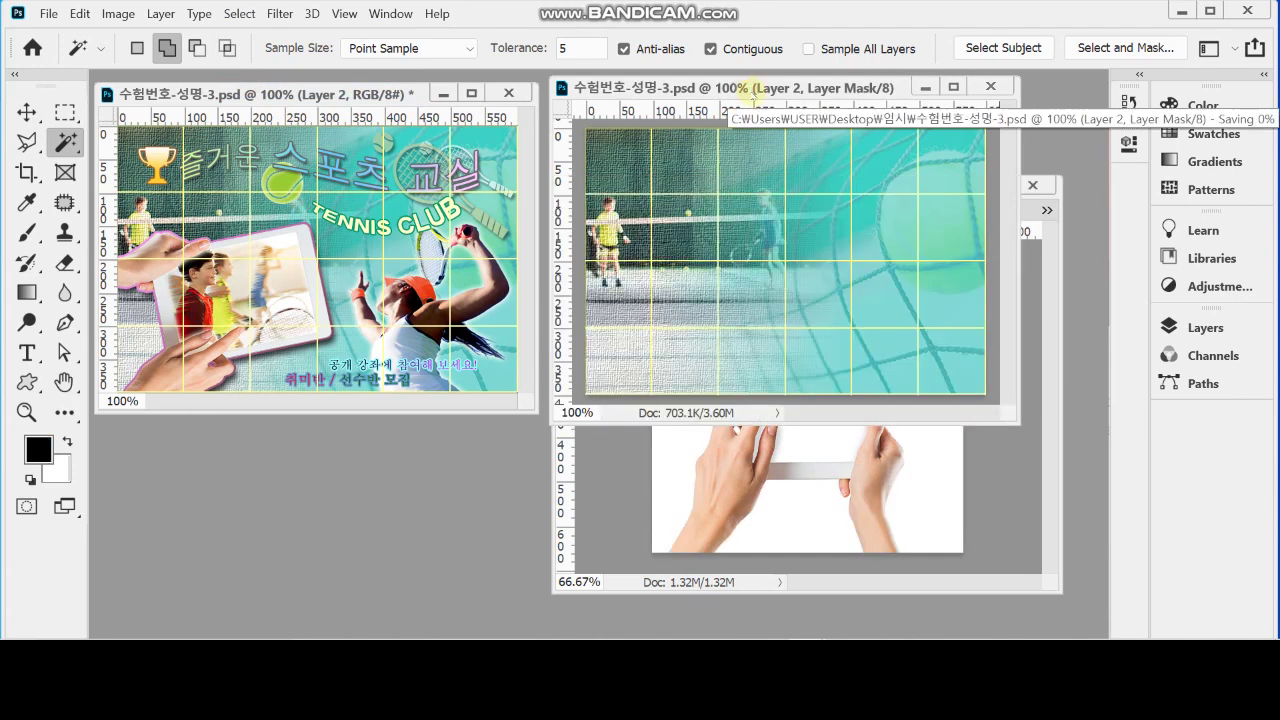
key("ctrl+v")
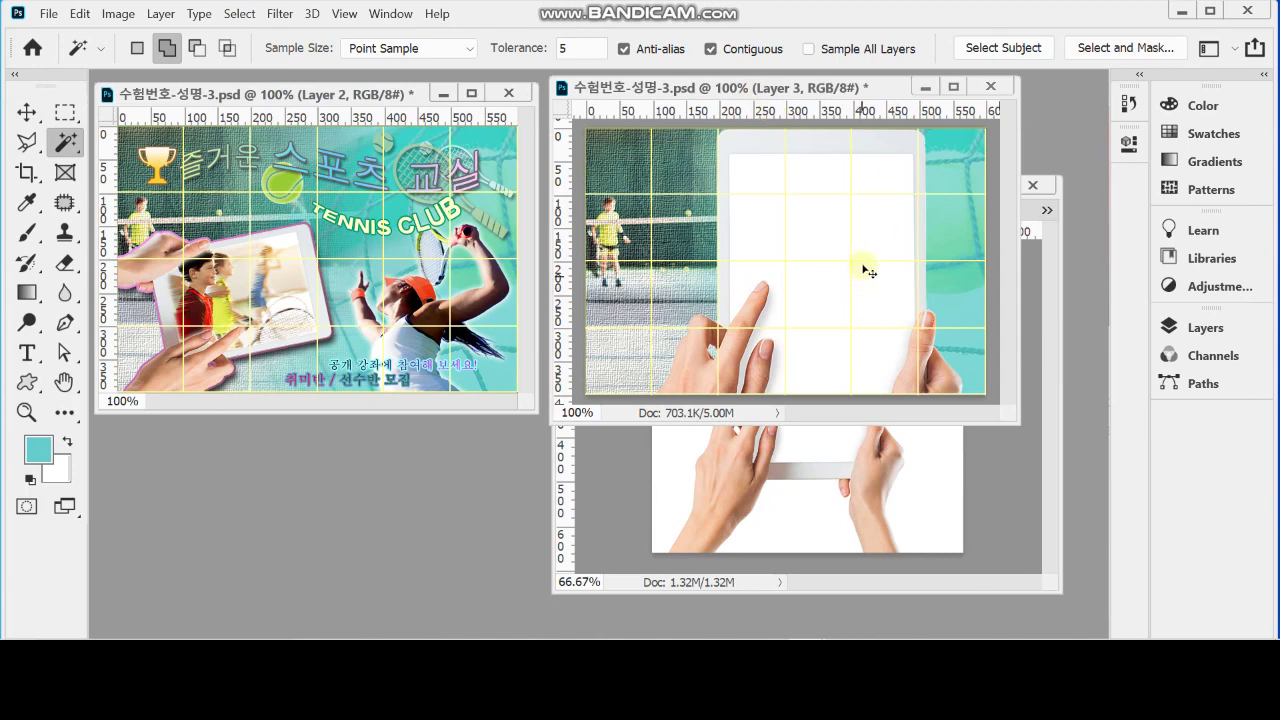
Step: Scale the tablet cut-out to 56.93%, flip it vertically, rotate it -102° and place it at the poster's lower left
key("ctrl+t")
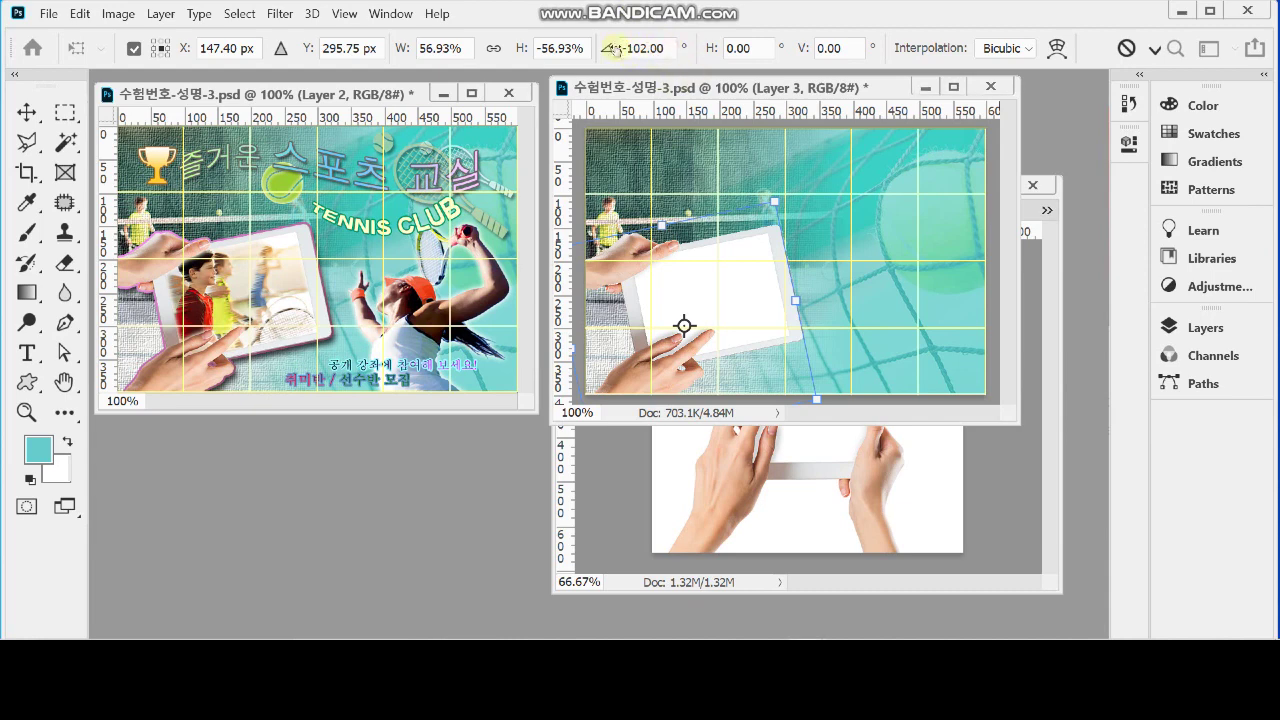
key("Return")
key("w")
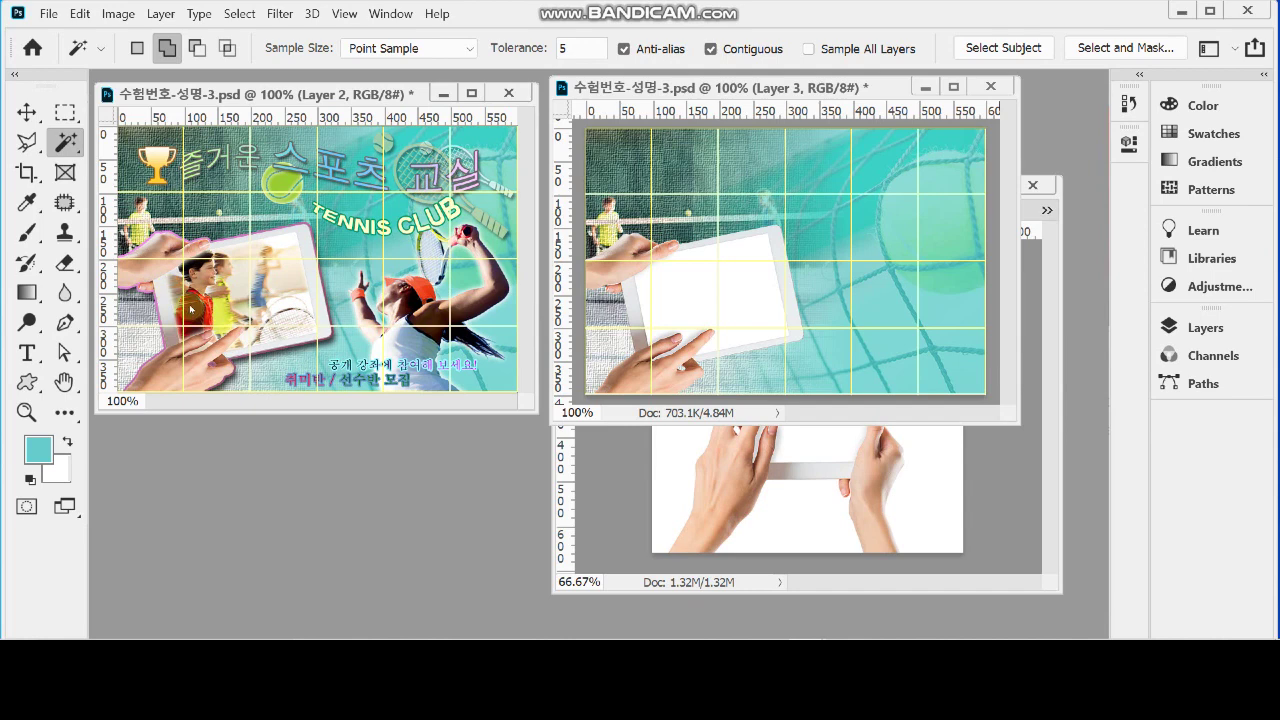
Step: Enlarge the poster's document window around the tablet and set the Pen tool to Path mode
left_click(735, 300, "ctrl")
left_click(737, 293, "ctrl")
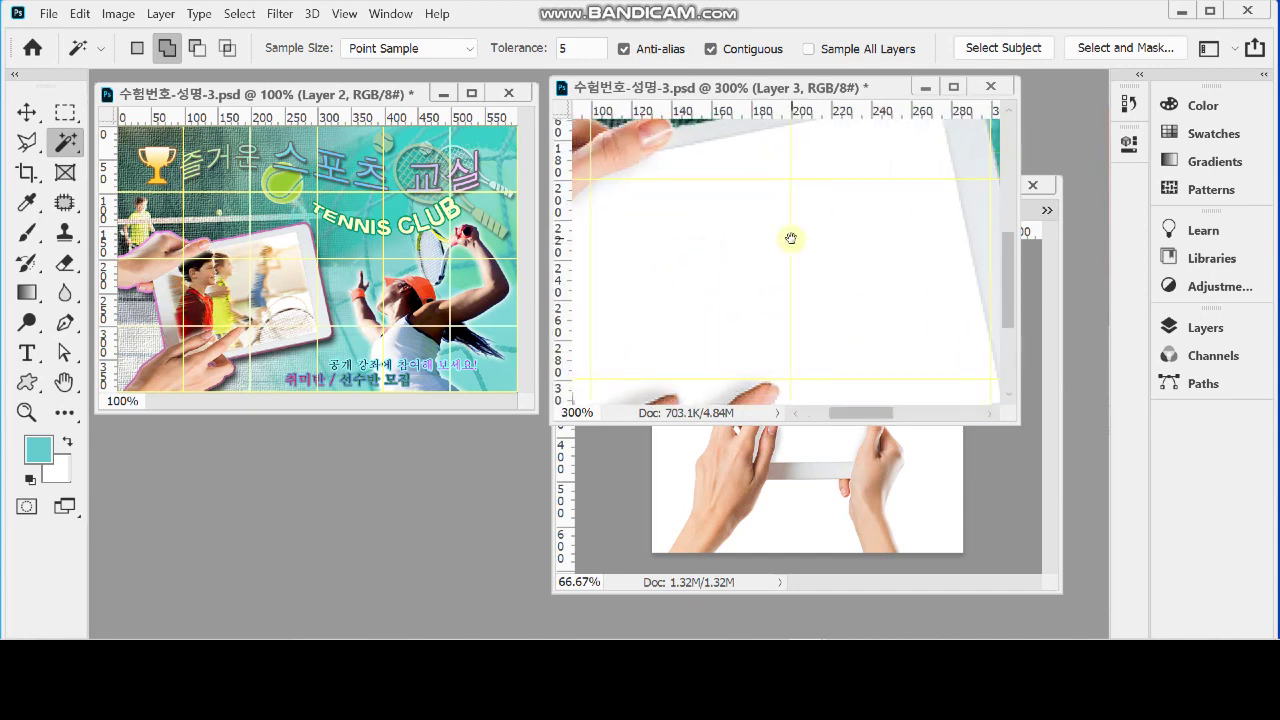
left_click_drag(1018, 425, 1140, 564)
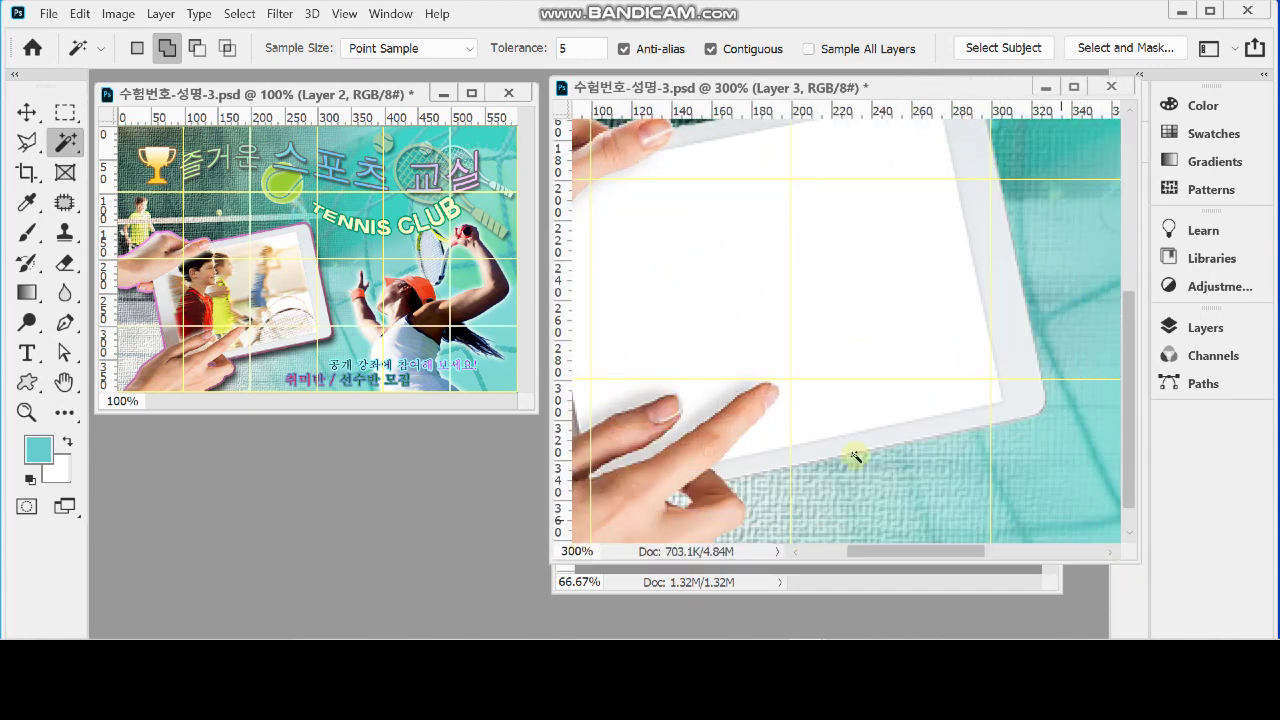
left_click_drag(545, 568, 437, 586)
left_click_drag(563, 360, 700, 371)
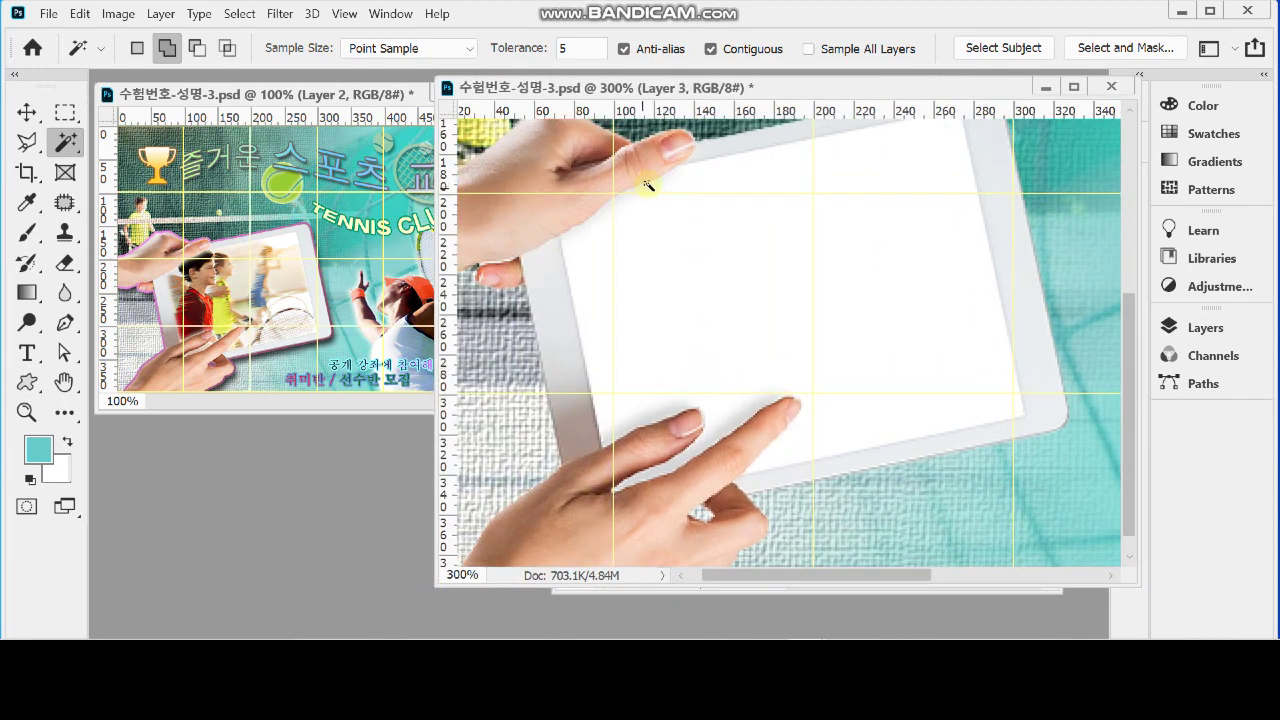
left_click_drag(714, 234, 666, 244)
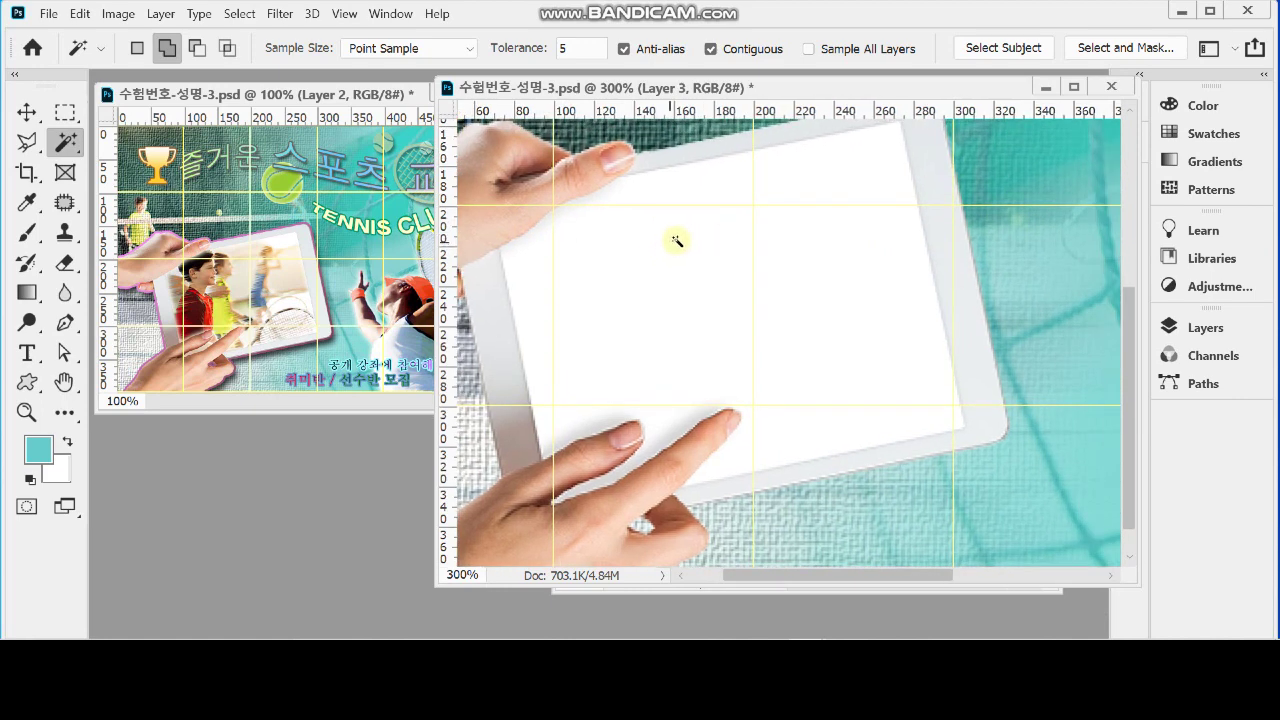
left_click_drag(65, 322, 117, 322)
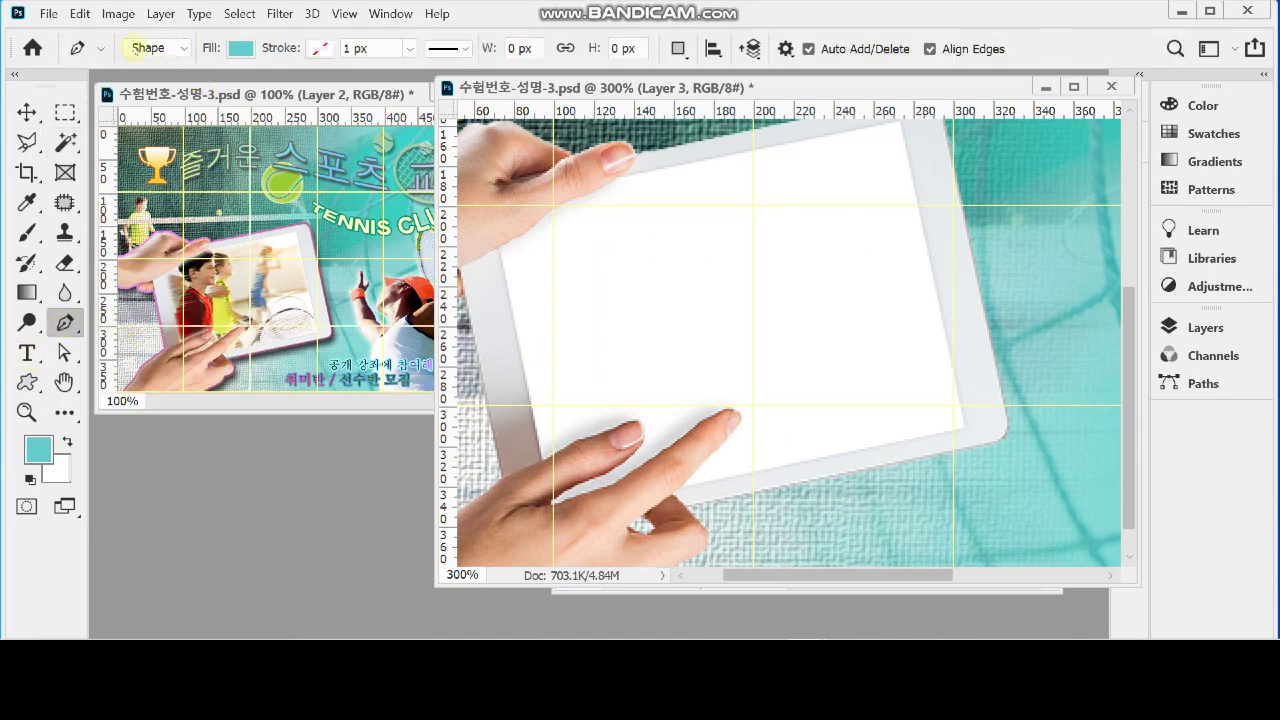
left_click(145, 48)
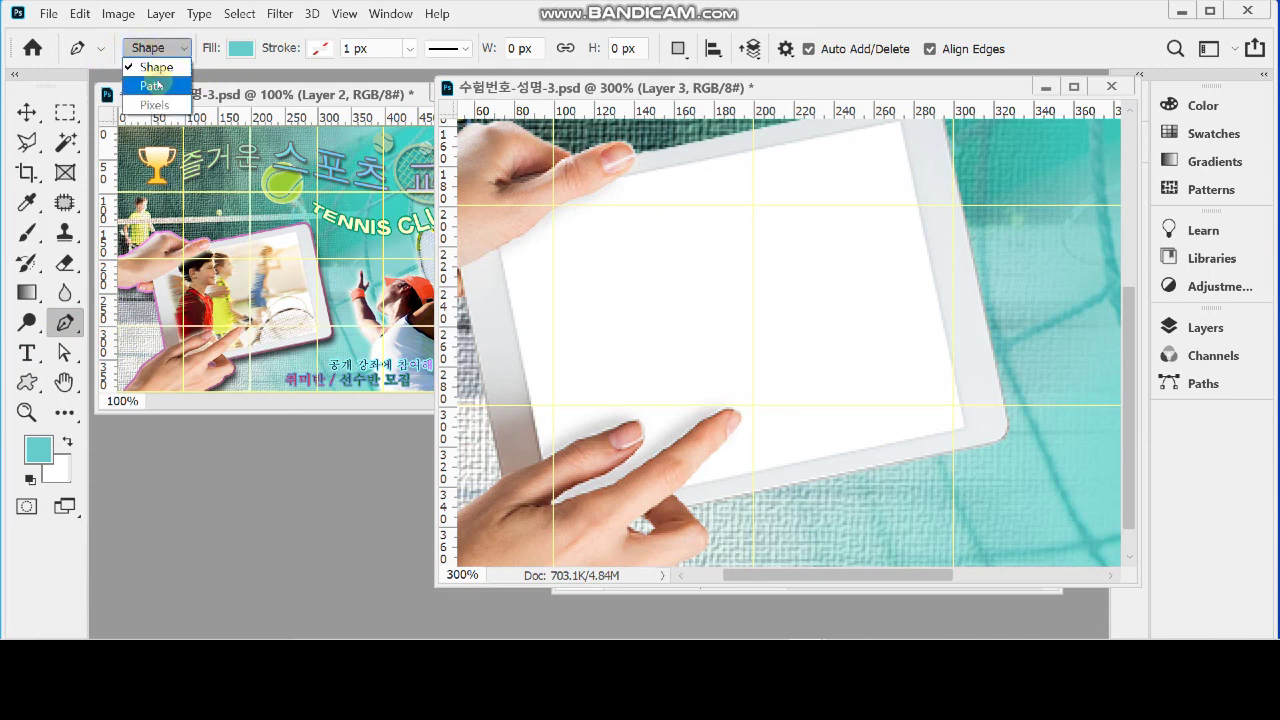
left_click(155, 86)
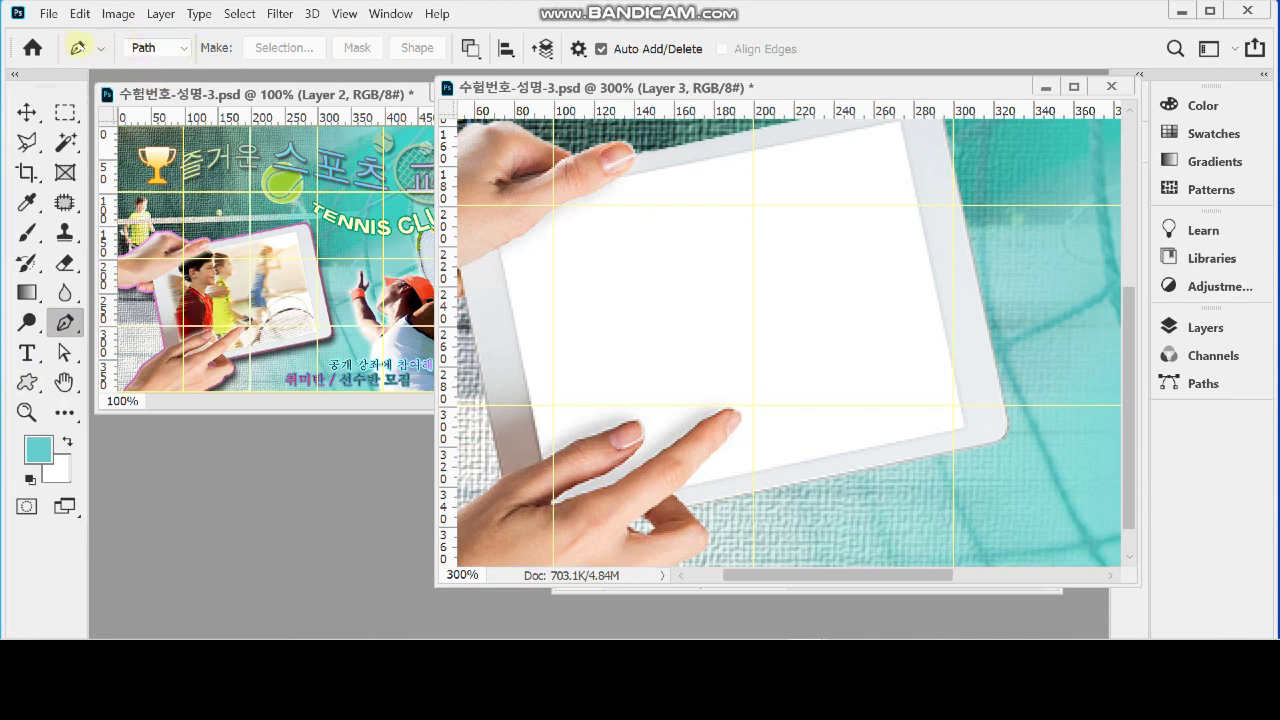
Step: Reset all tools to their default settings
right_click(74, 48)
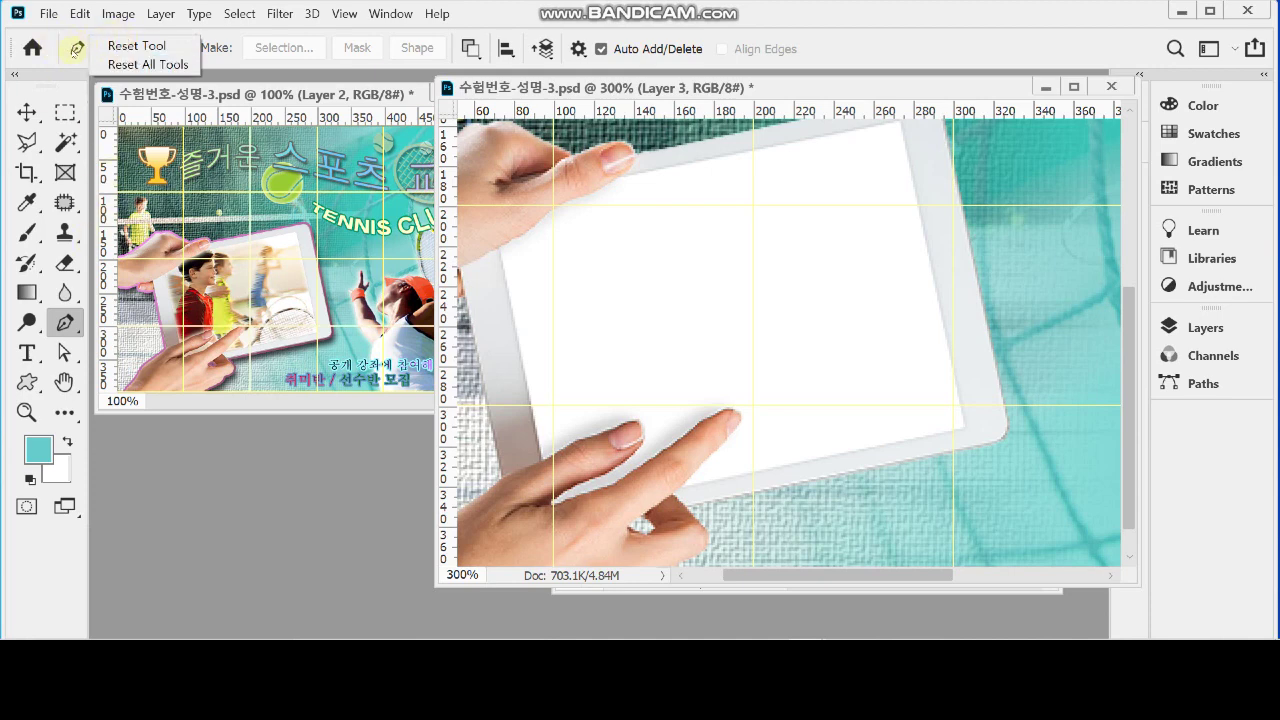
left_click(121, 64)
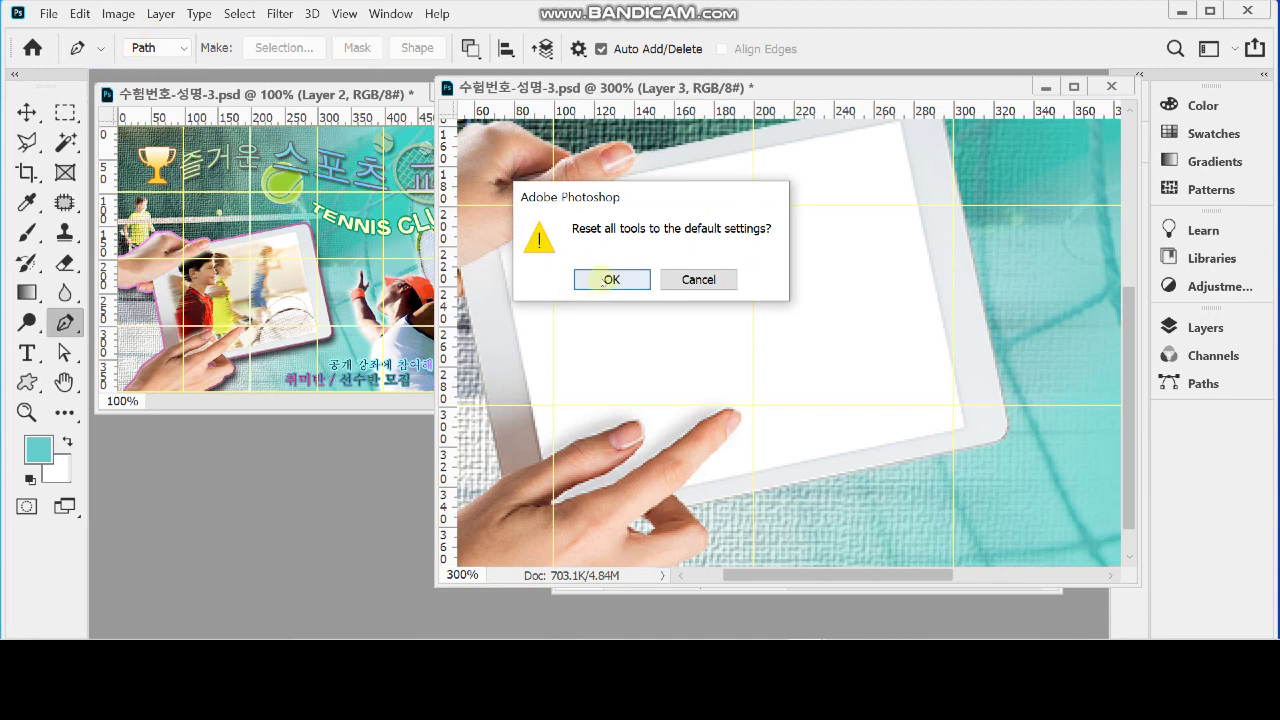
left_click(598, 273)
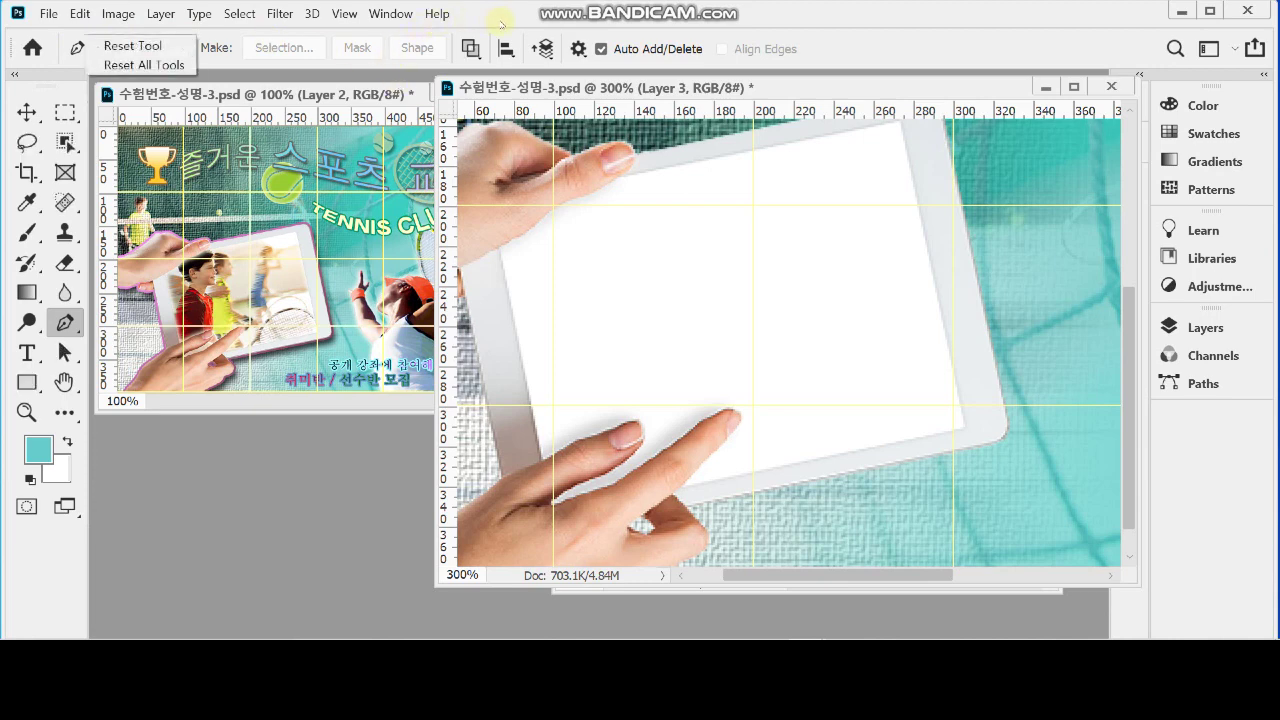
left_click(502, 21)
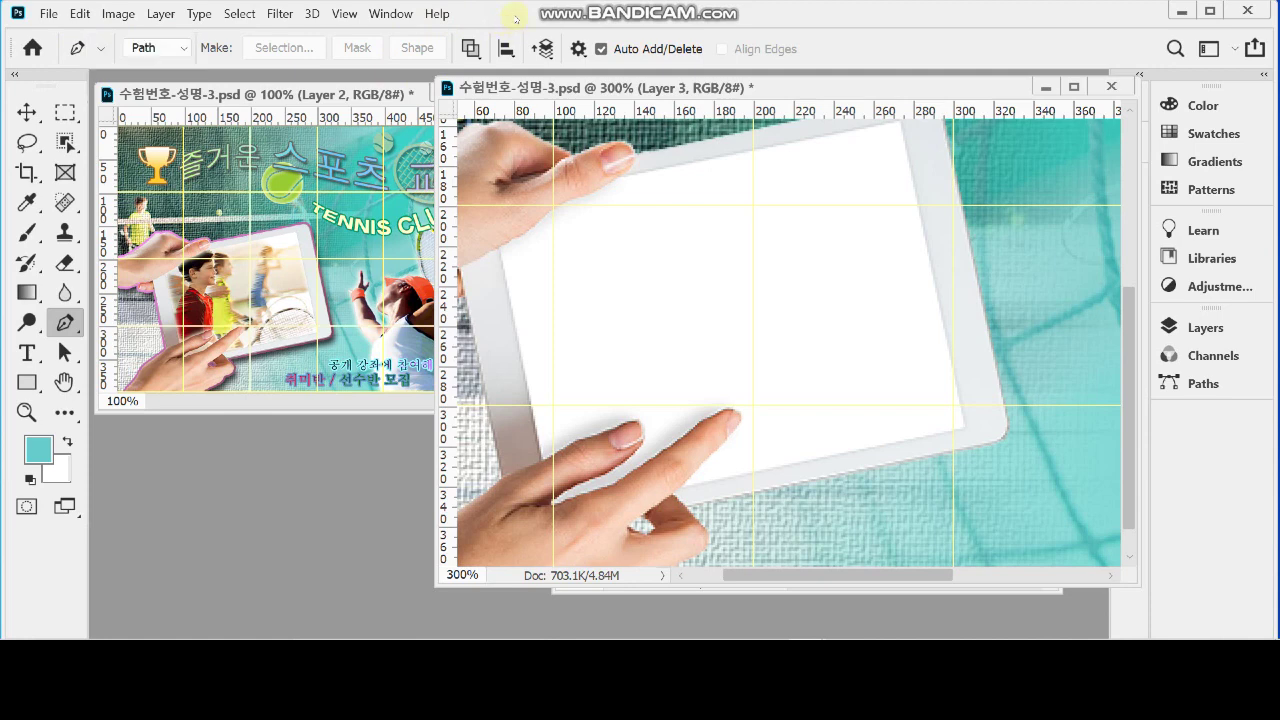
left_click(150, 48)
left_click(150, 48)
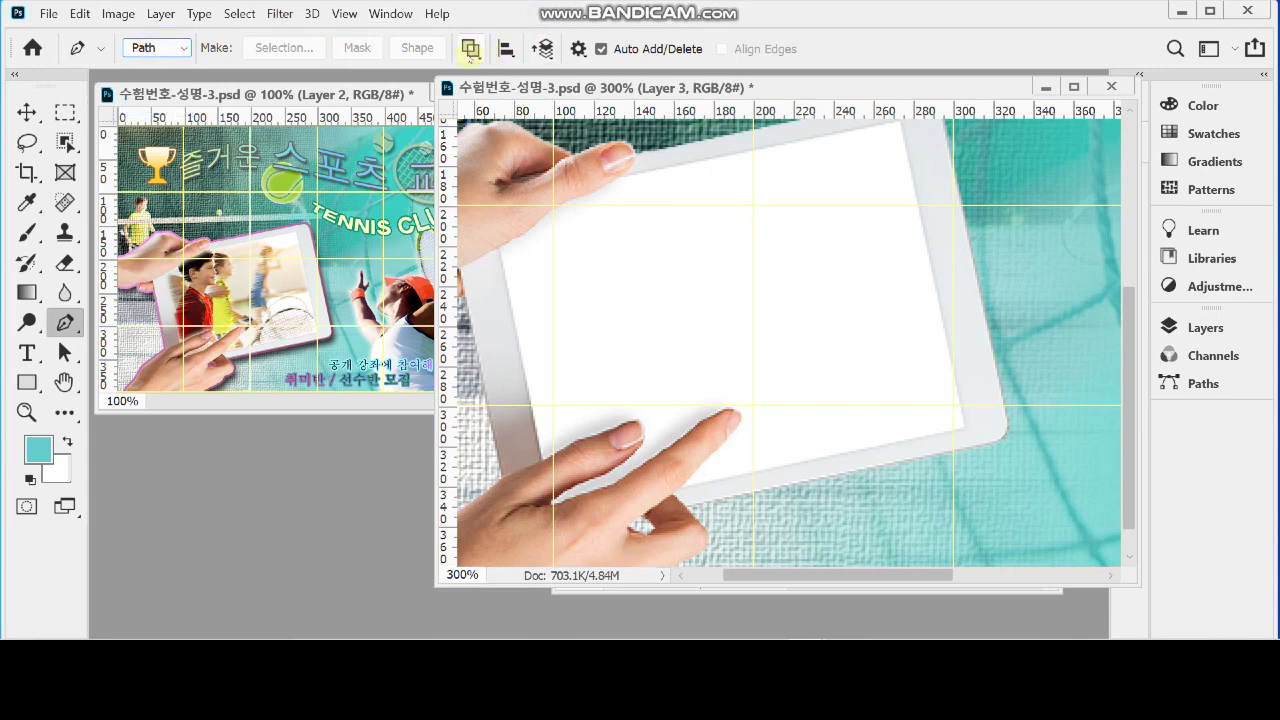
left_click(470, 50)
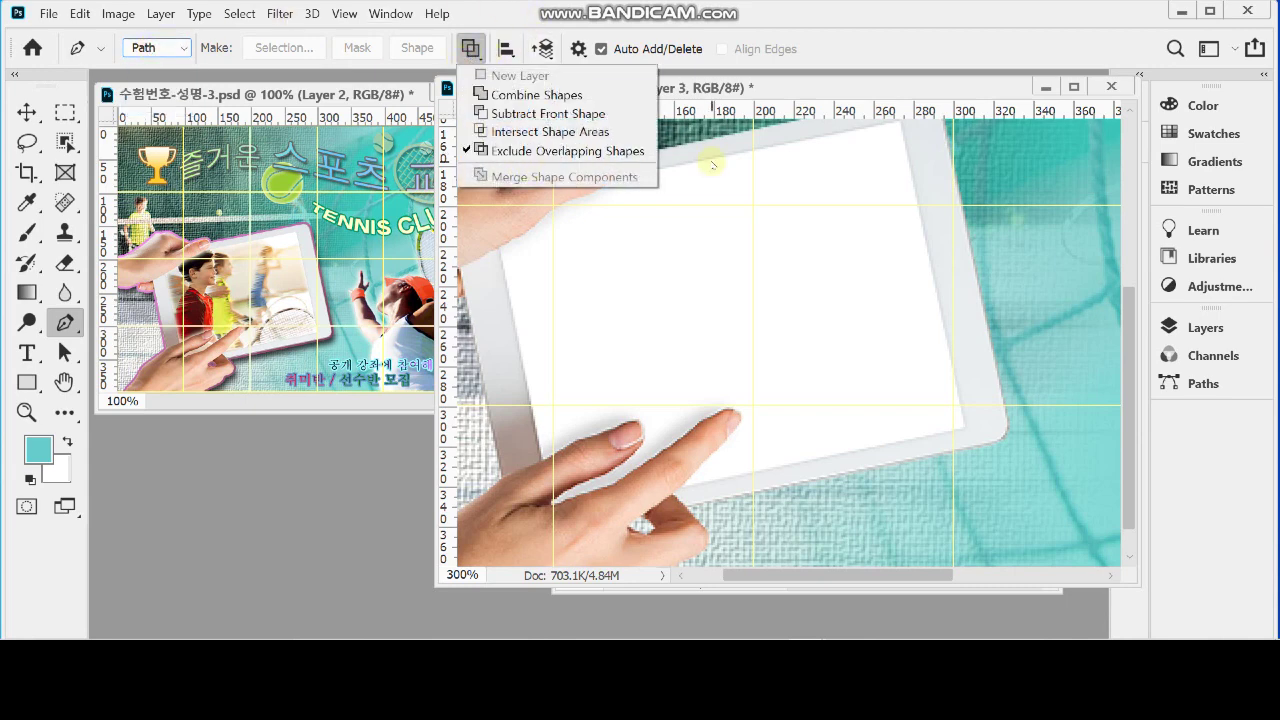
left_click(713, 163)
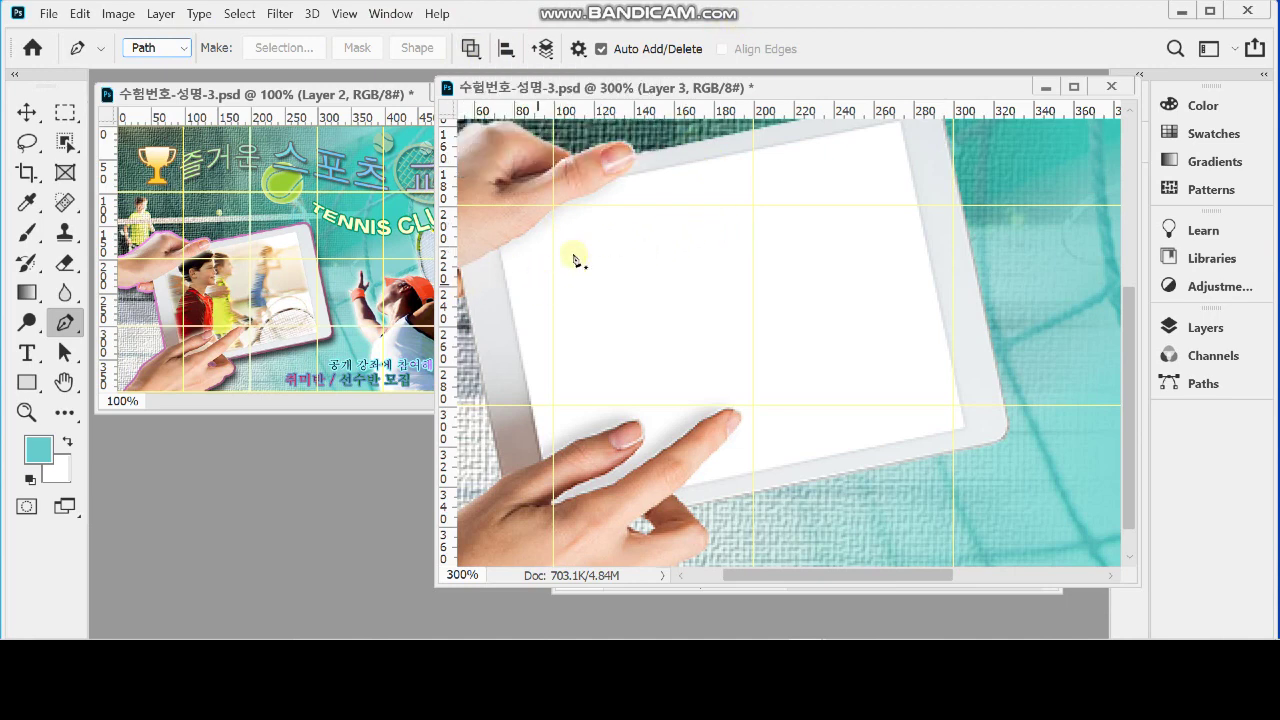
Step: Start a path at the tablet screen's left corner and trace it along the upper hand's edge to the thumb tip
scroll(575, 260, "up", 2)
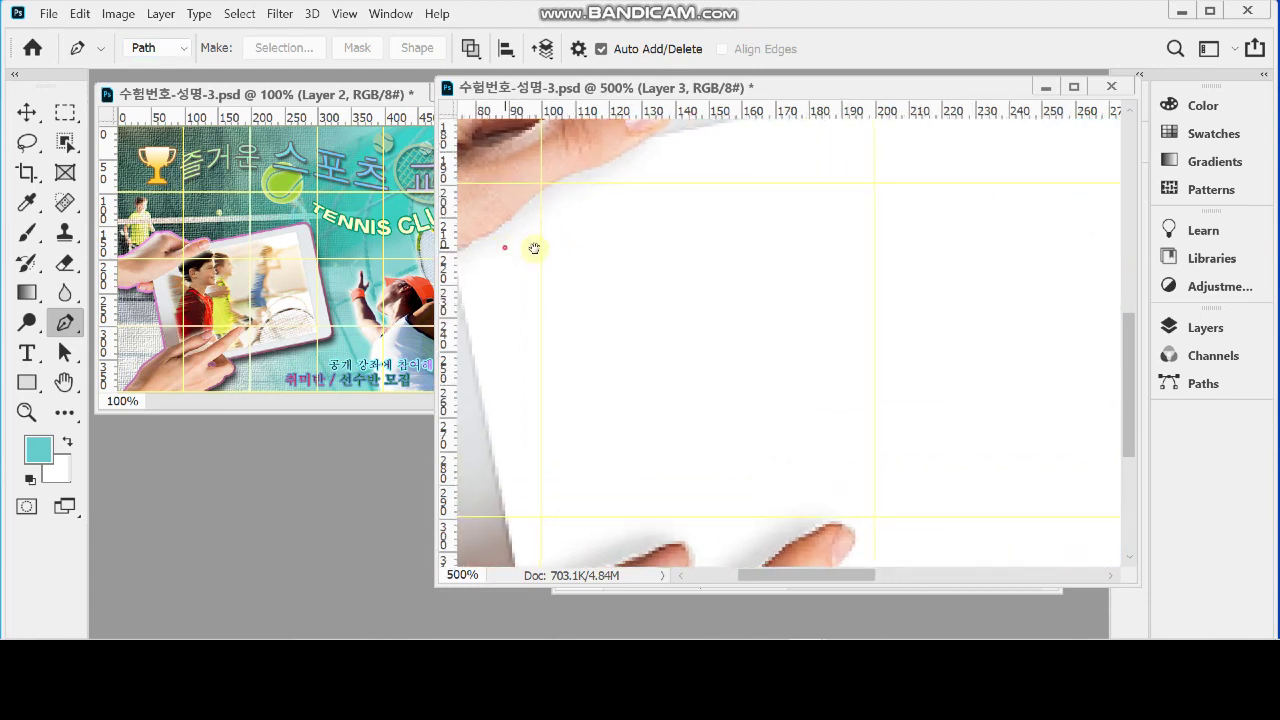
left_click_drag(505, 247, 554, 254)
left_click(498, 261)
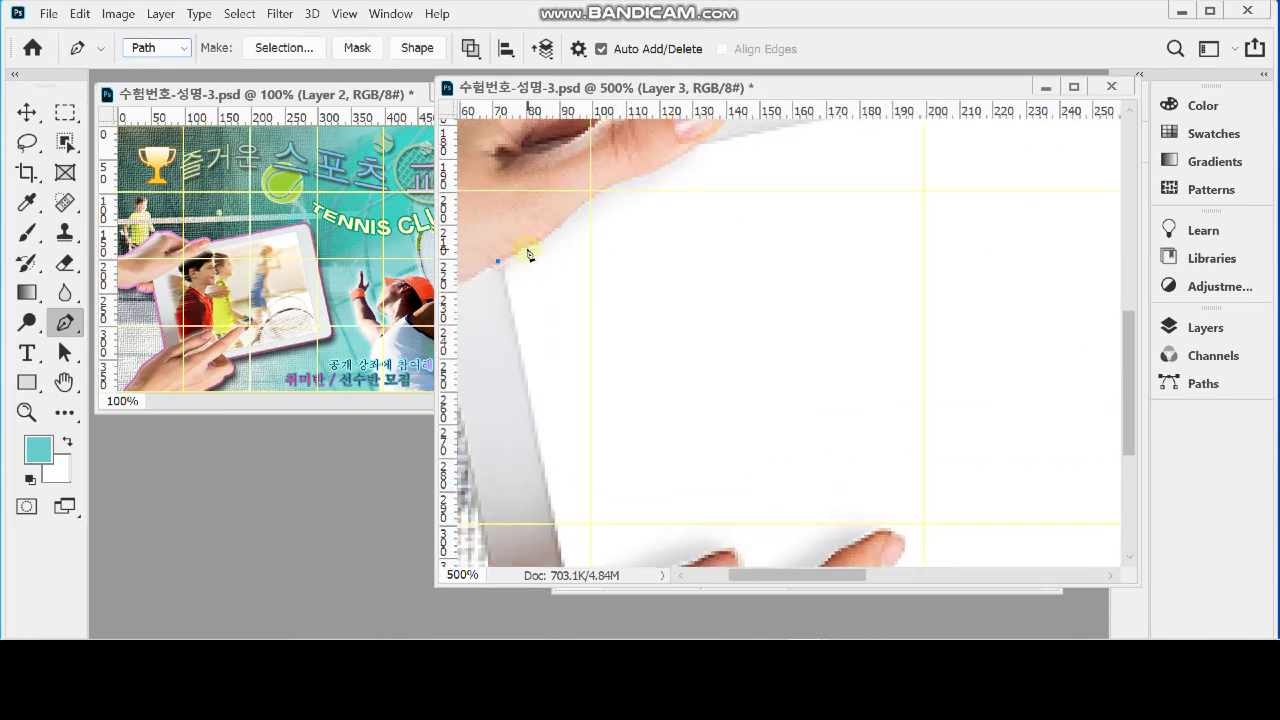
left_click(531, 244)
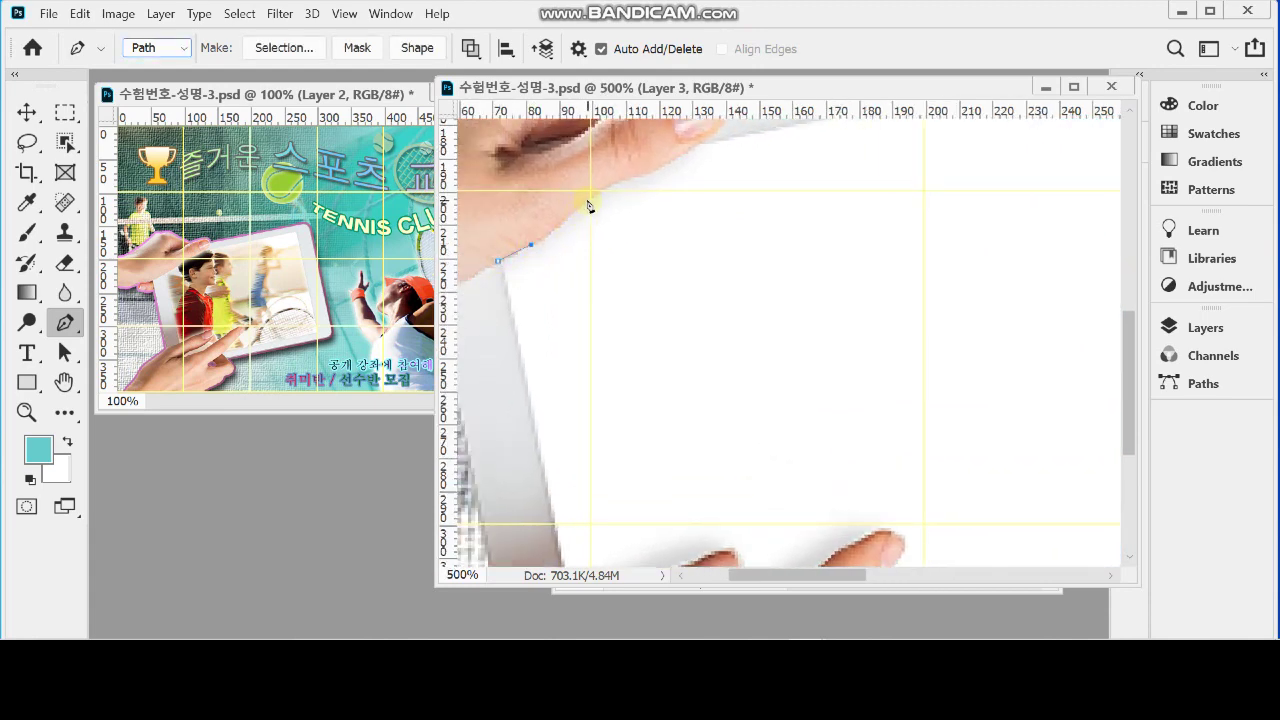
left_click_drag(592, 194, 605, 187)
left_click(572, 213)
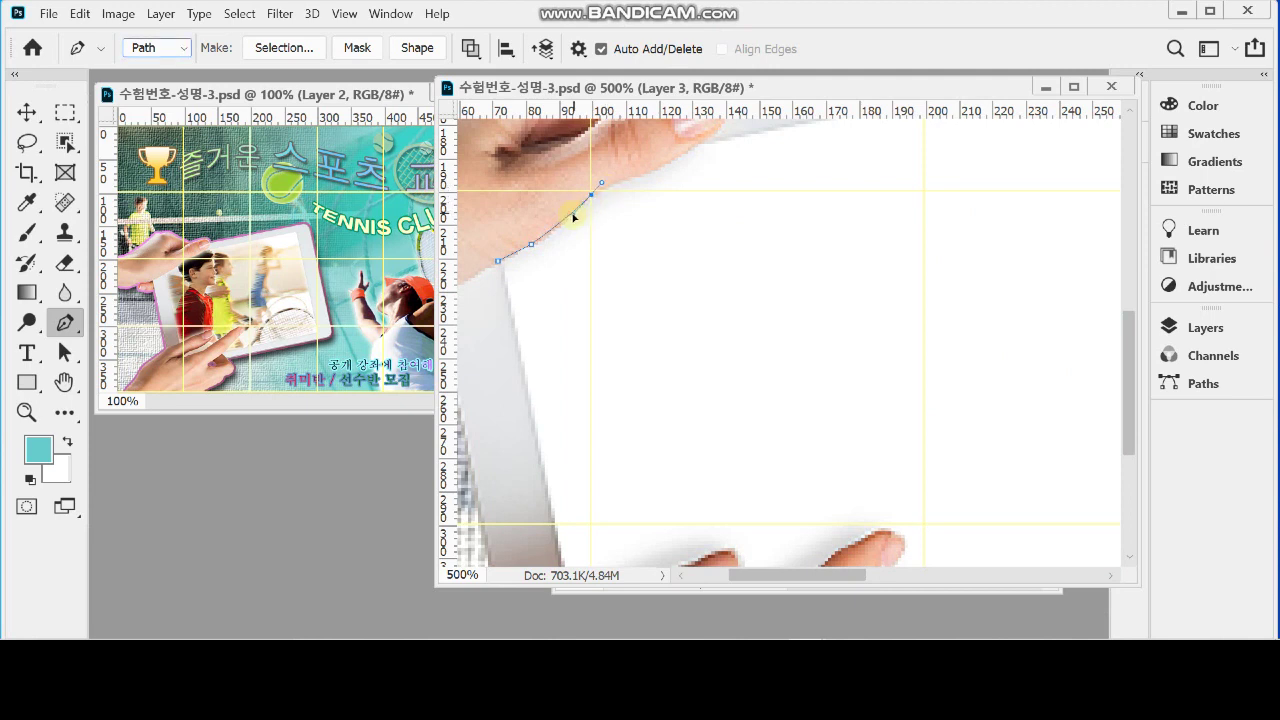
left_click_drag(641, 177, 603, 263)
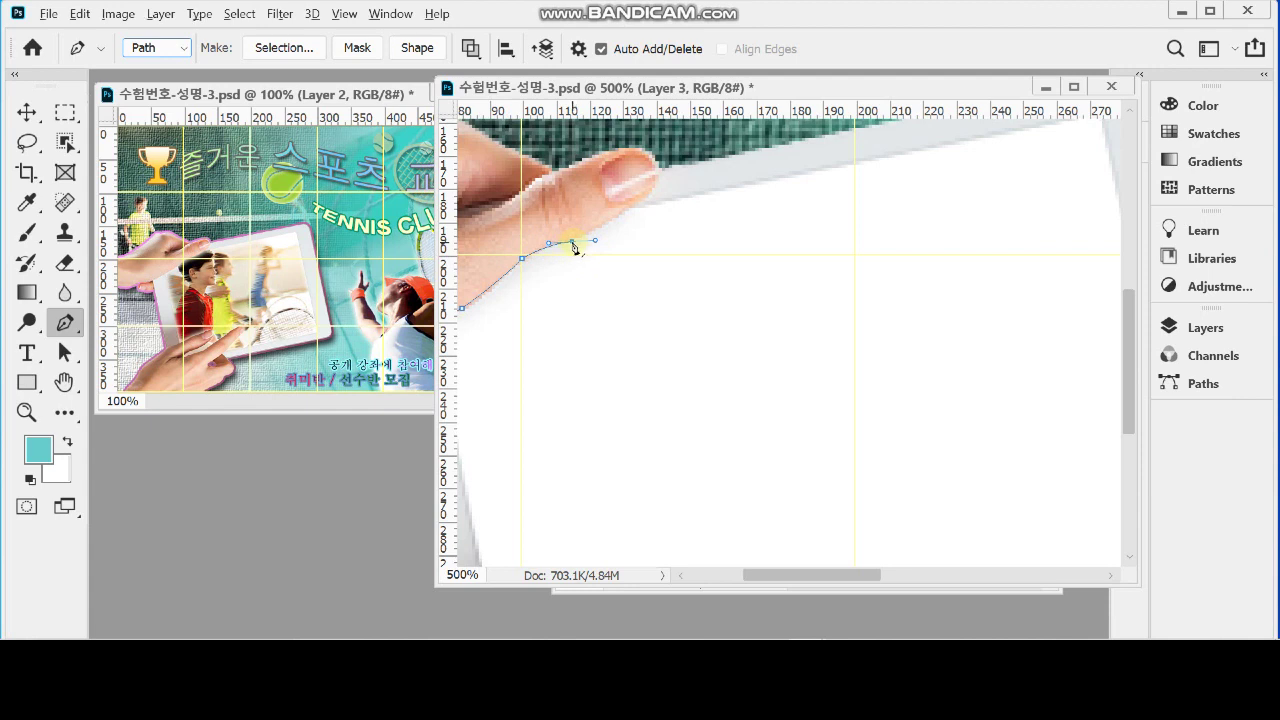
left_click(573, 243)
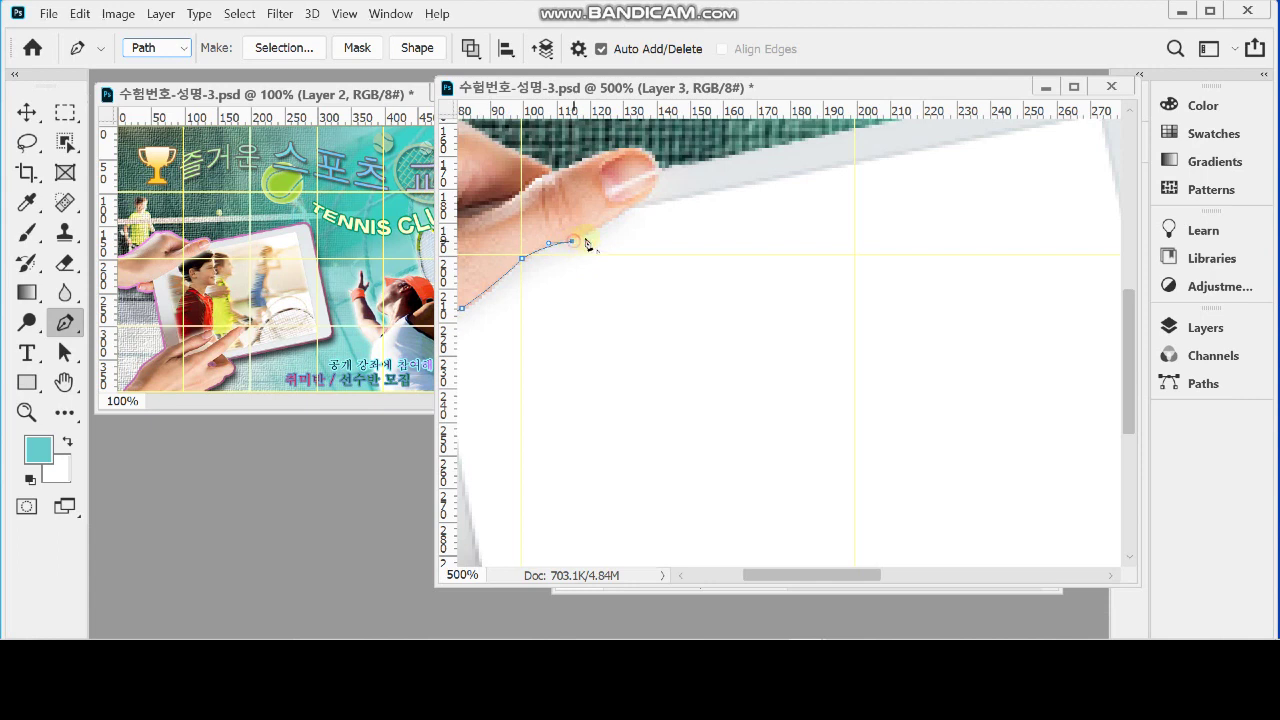
left_click_drag(628, 207, 649, 192)
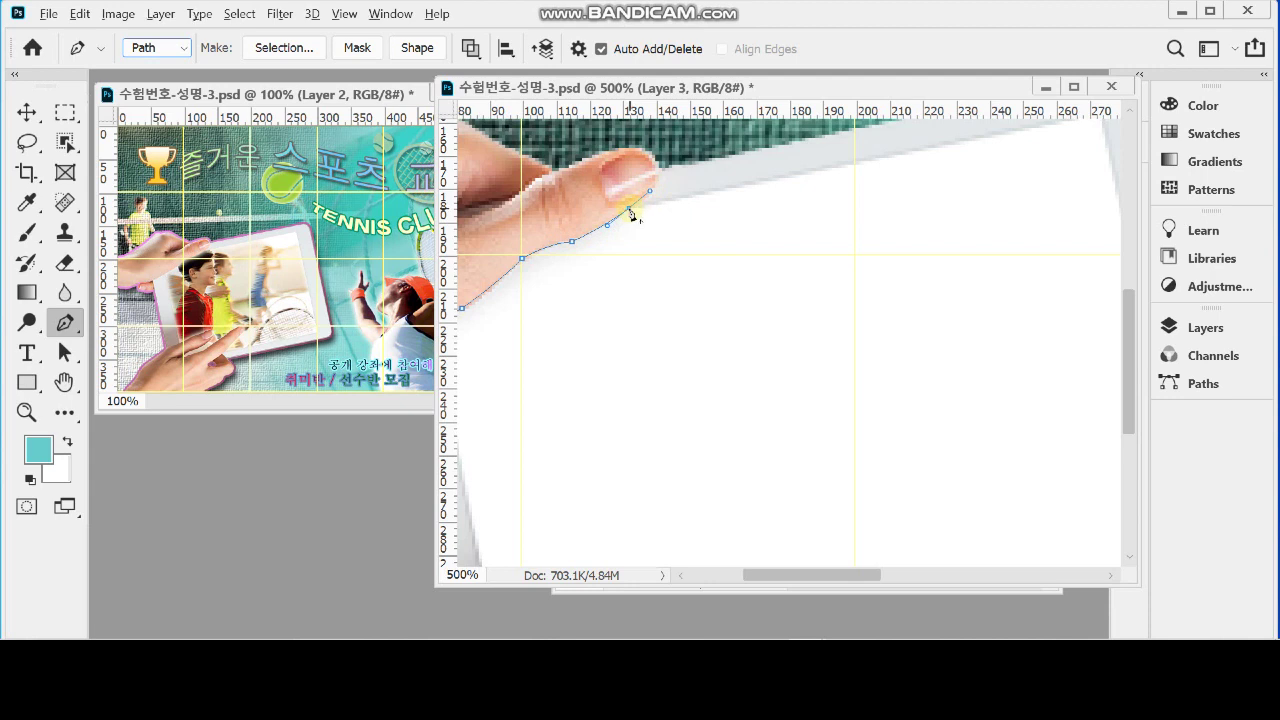
left_click(629, 208)
Step: Continue the path around the tablet screen's corners and the lower hand's fingers and close it at the starting point
scroll(743, 266, "down", 1)
left_click_drag(708, 287, 698, 250)
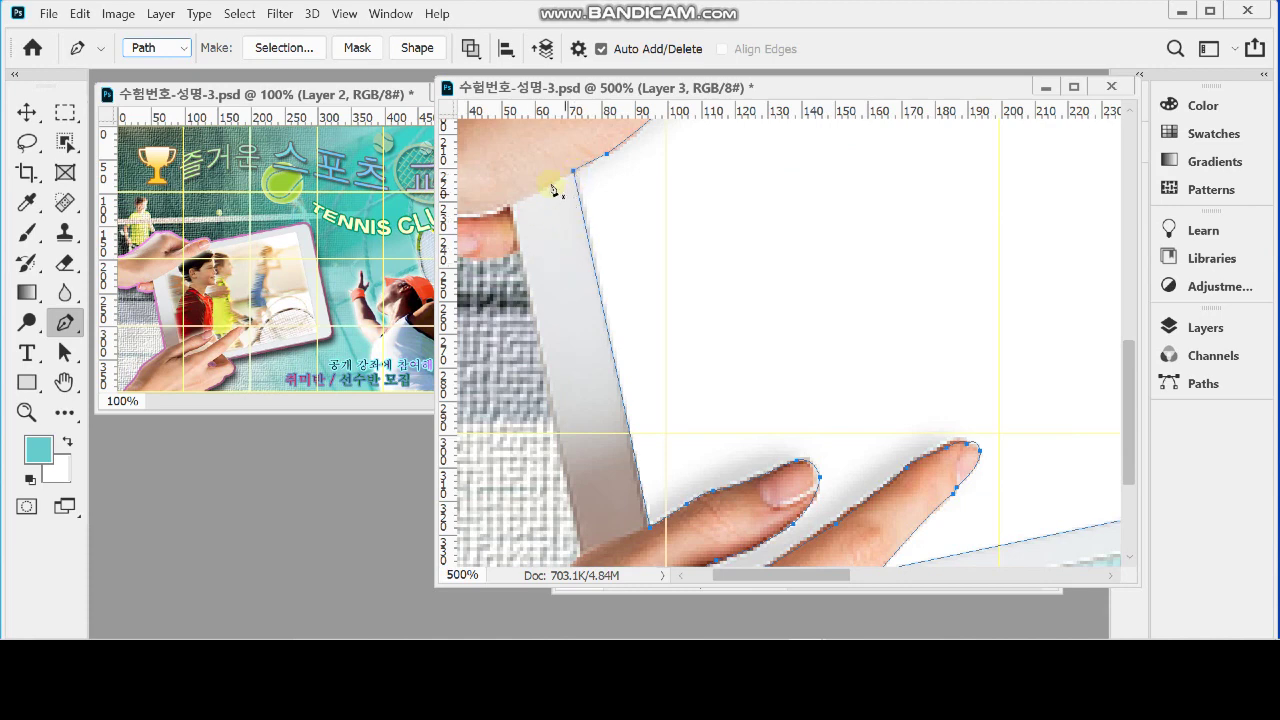
scroll(674, 220, "down", 2)
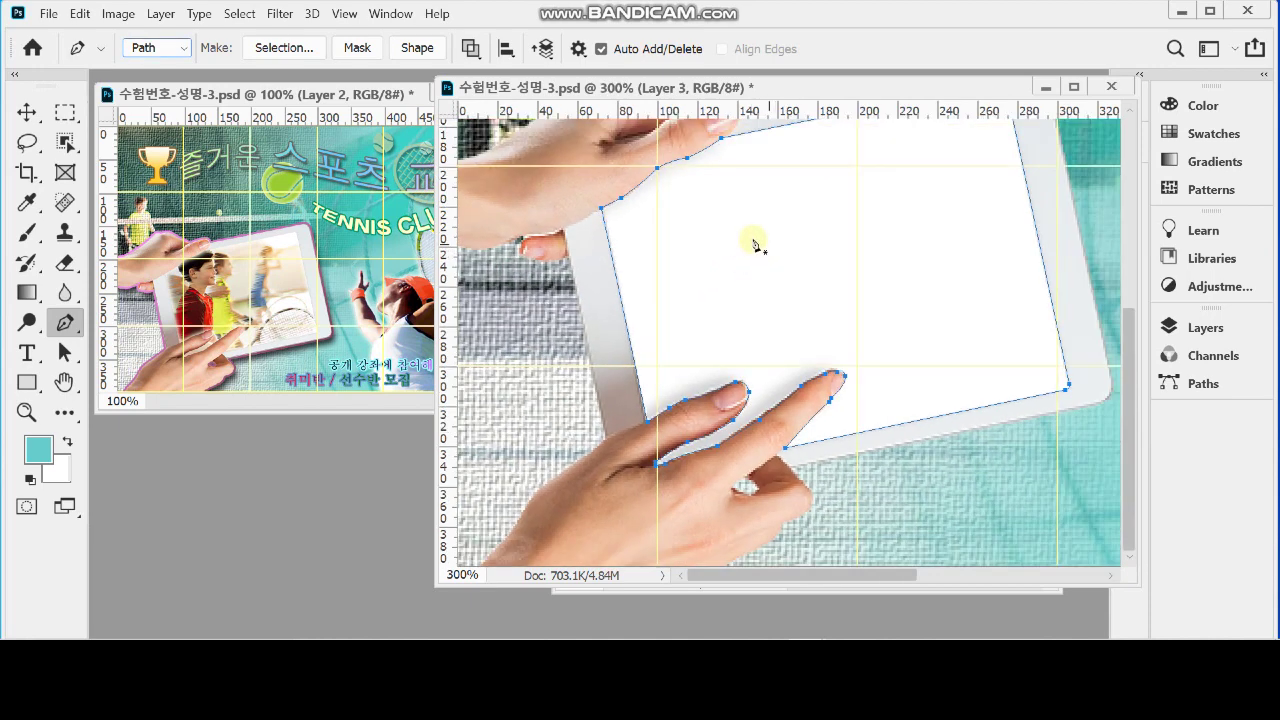
left_click_drag(806, 194, 744, 238)
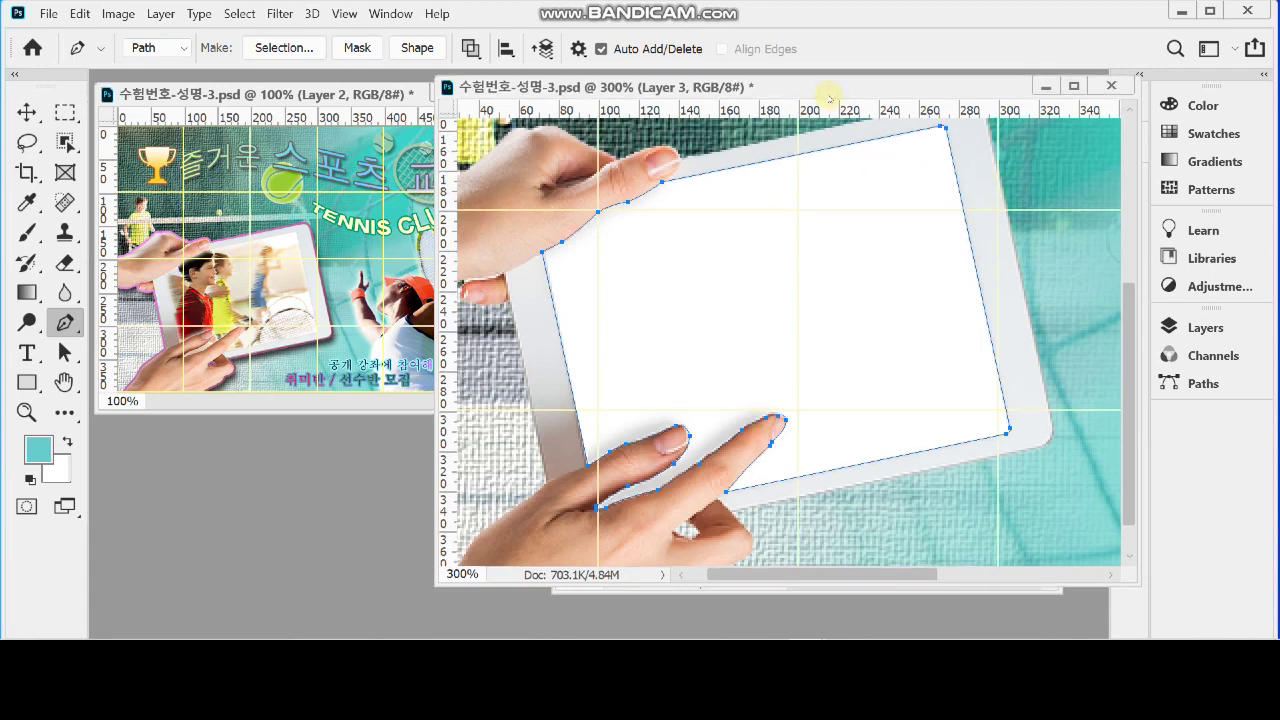
Step: Convert the path to a selection and copy the tablet's white screen area onto a new layer
key("ctrl+Return")
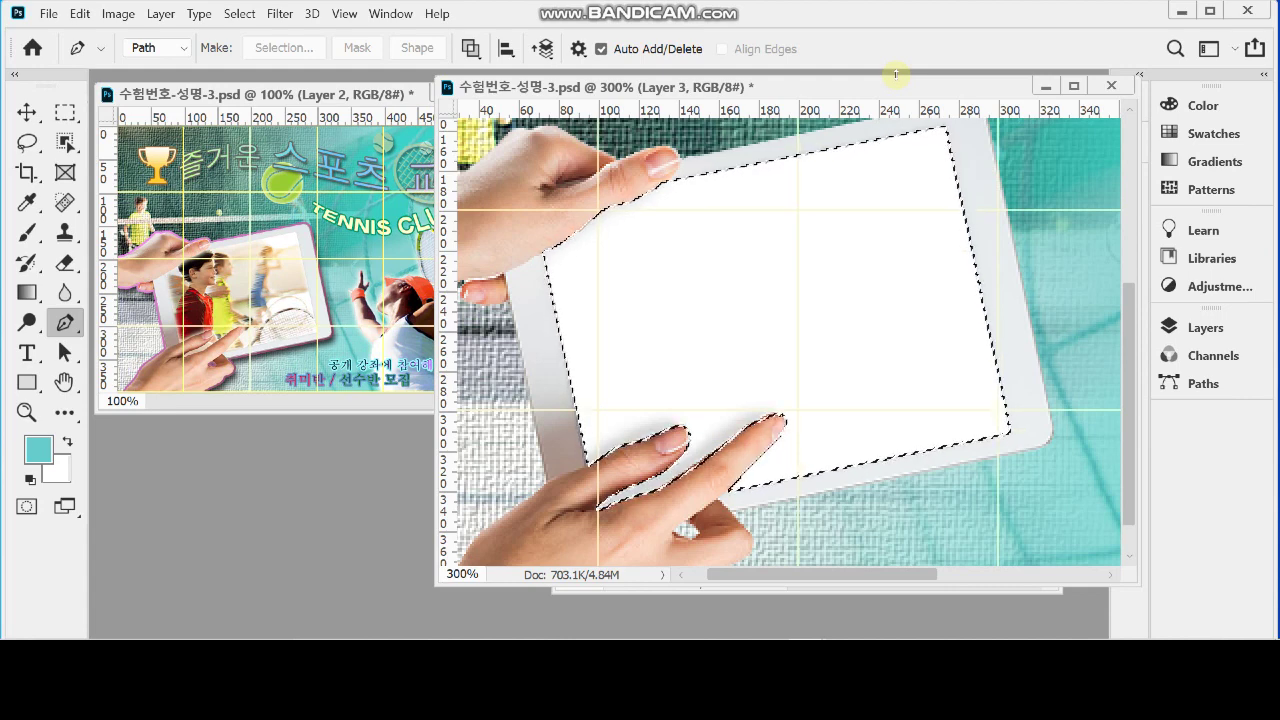
key("ctrl+j")
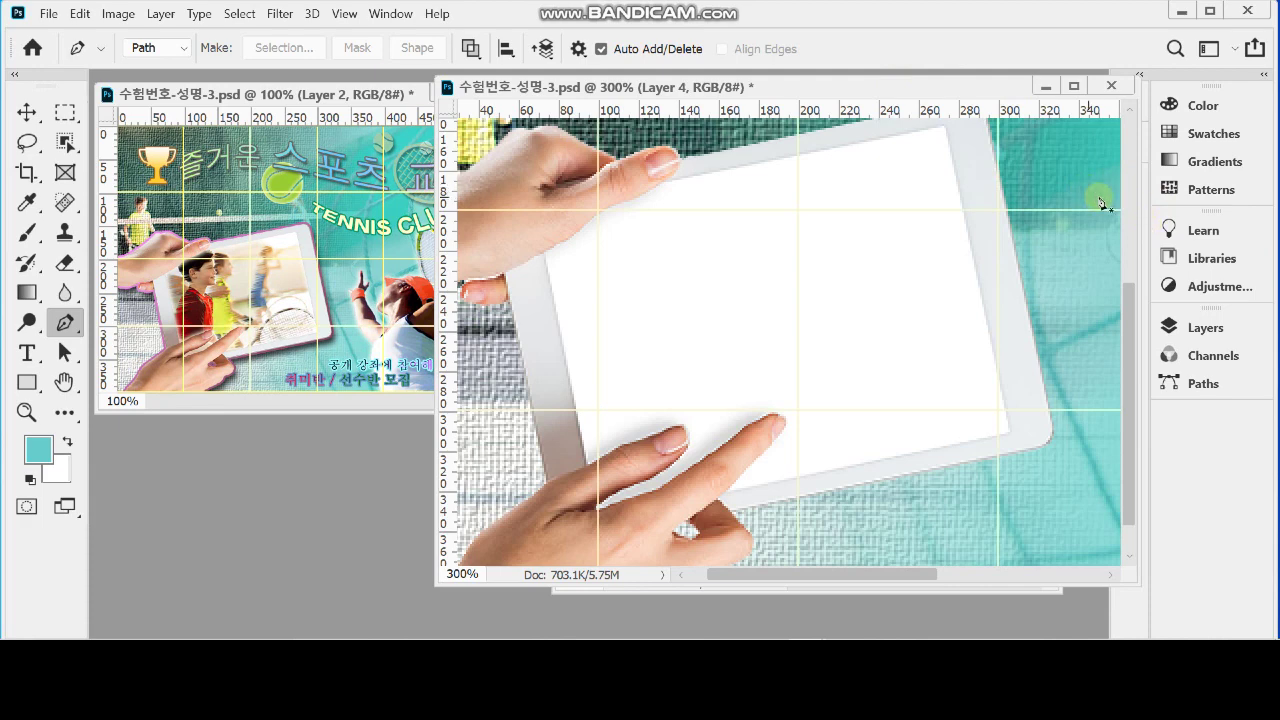
left_click(1172, 327)
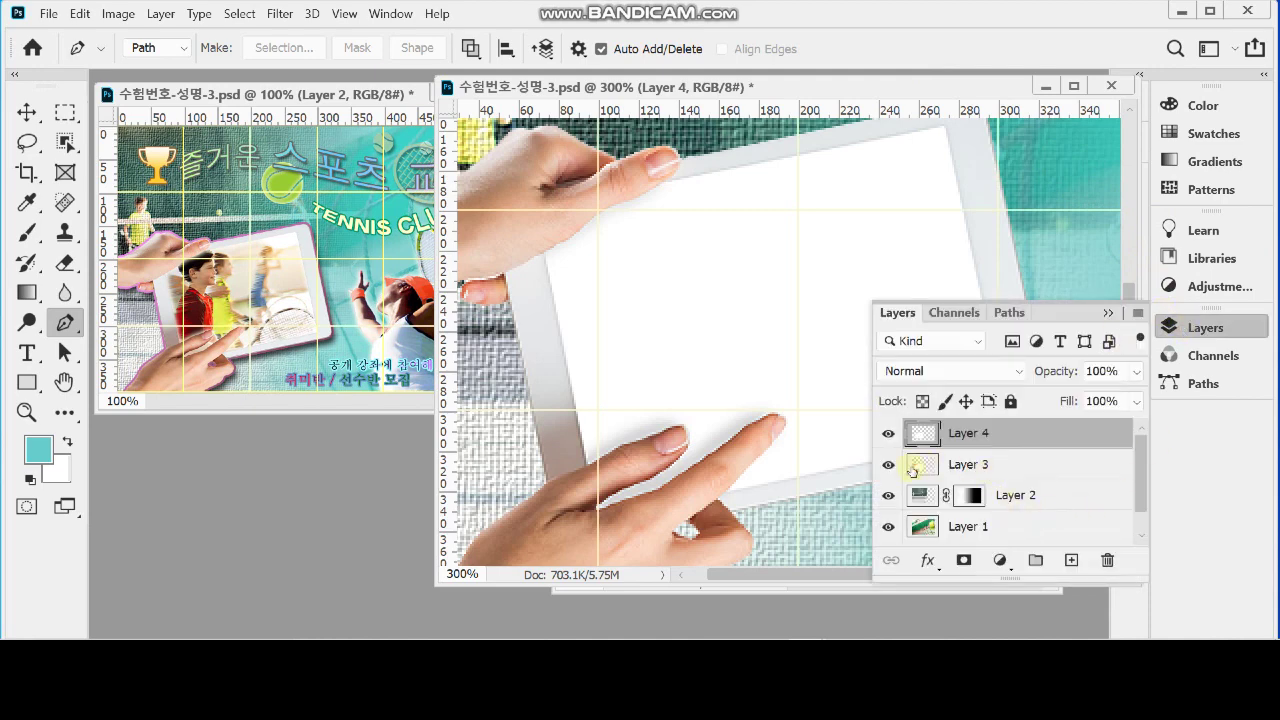
mouse_move(888, 464)
left_mouse_down()
mouse_move(886, 541)
mouse_move(888, 466)
left_mouse_up()
left_click(1176, 328)
left_click(785, 350, "alt")
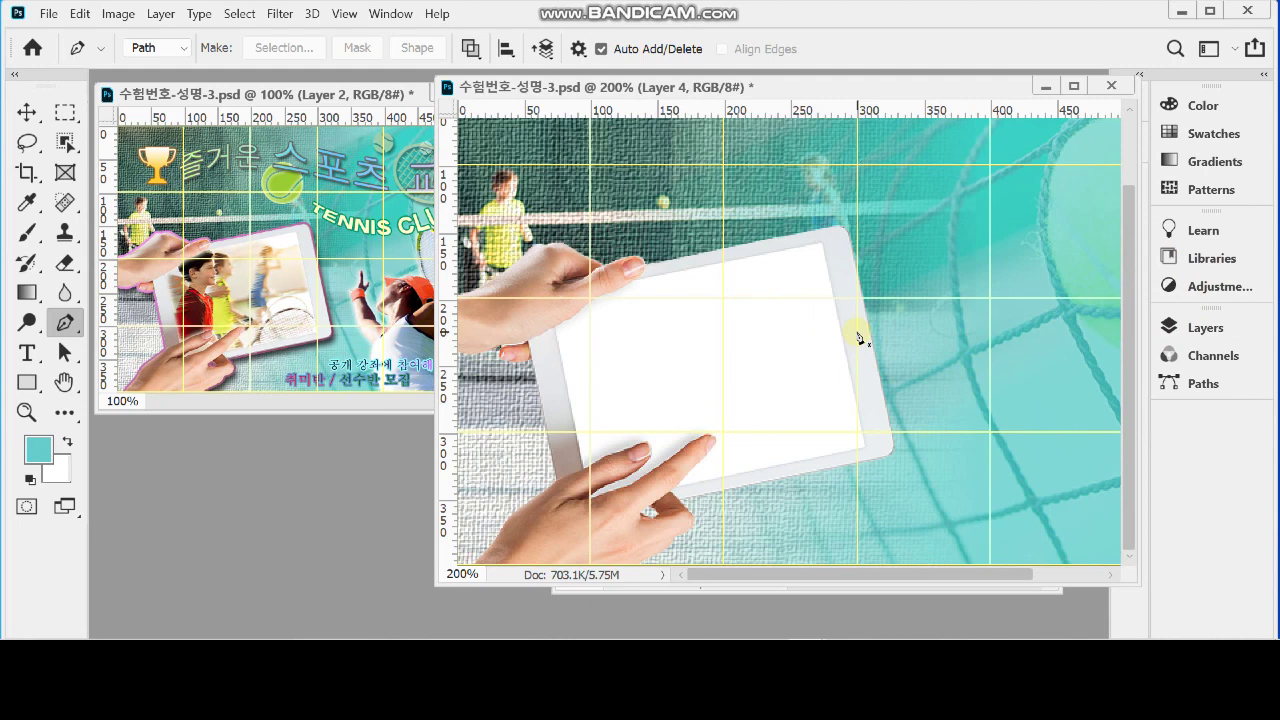
Step: Switch to the 1급-9.jpg photo and move its window lower over the poster window
left_click(806, 591)
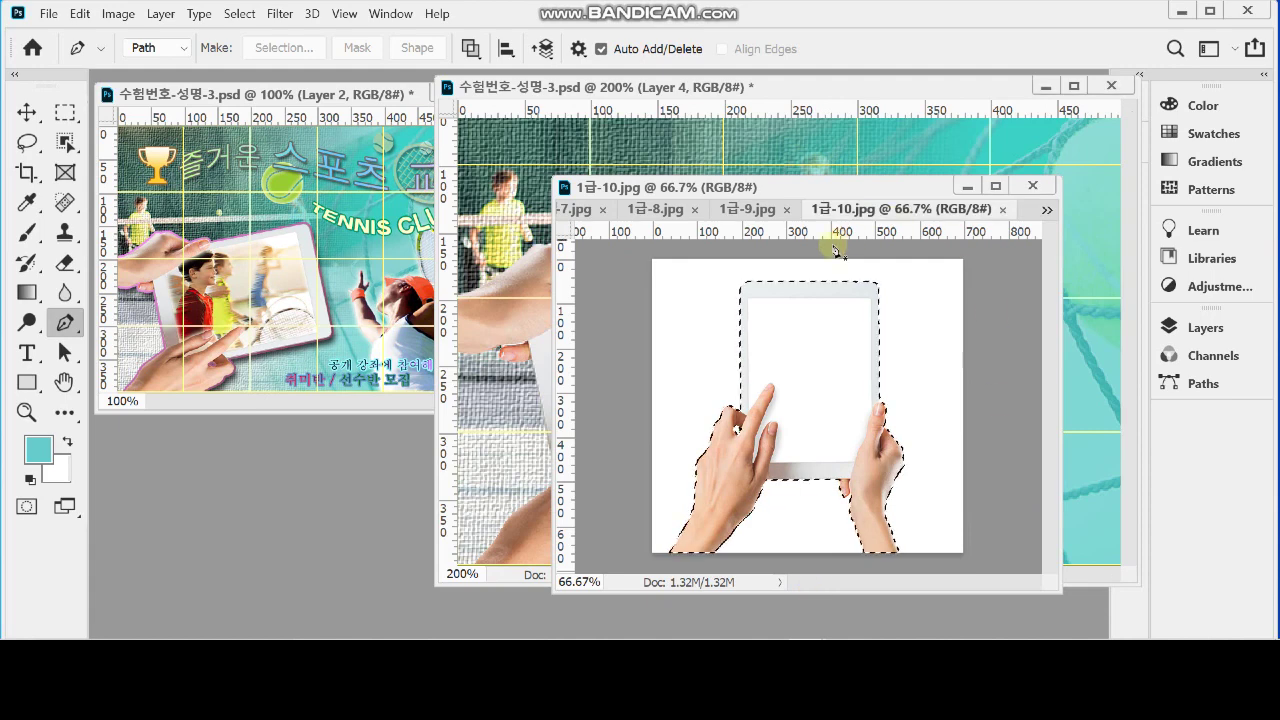
left_click(758, 209)
left_click_drag(779, 186, 809, 272)
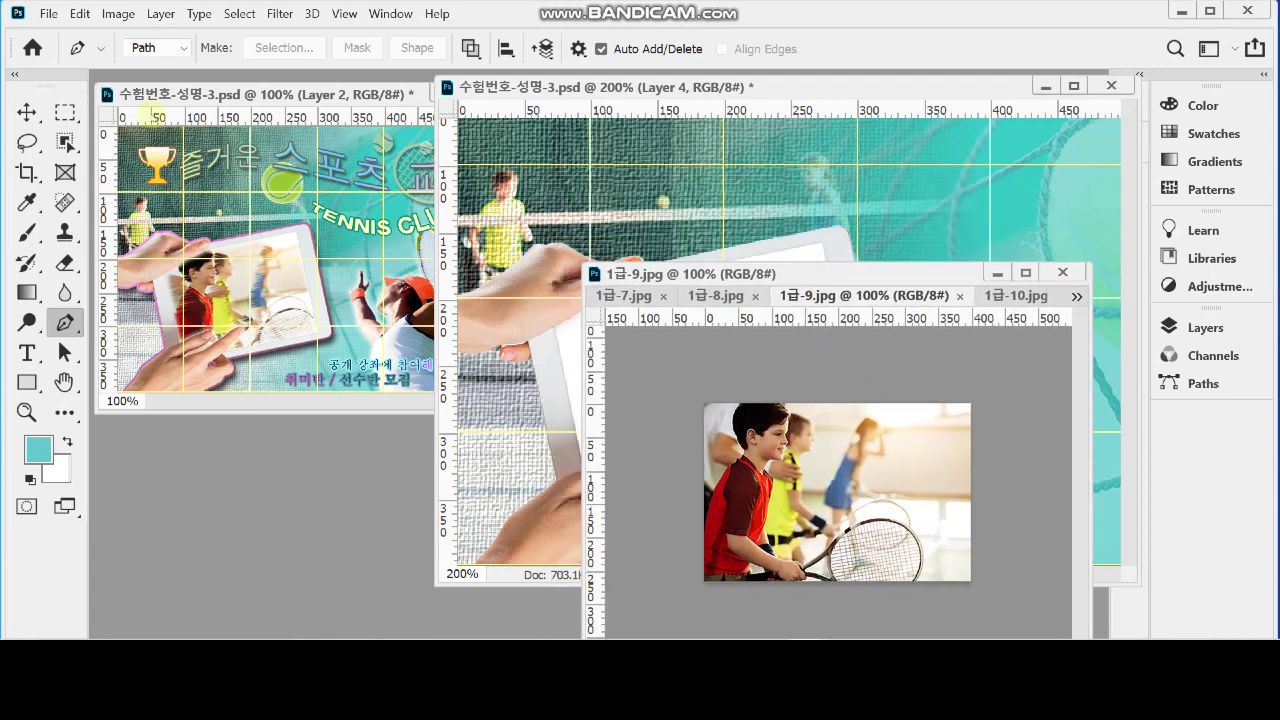
Step: Copy the children's tennis photo into the poster document and place it over the tablet
left_click(27, 112)
left_click_drag(800, 505, 649, 340)
left_click_drag(733, 340, 704, 336)
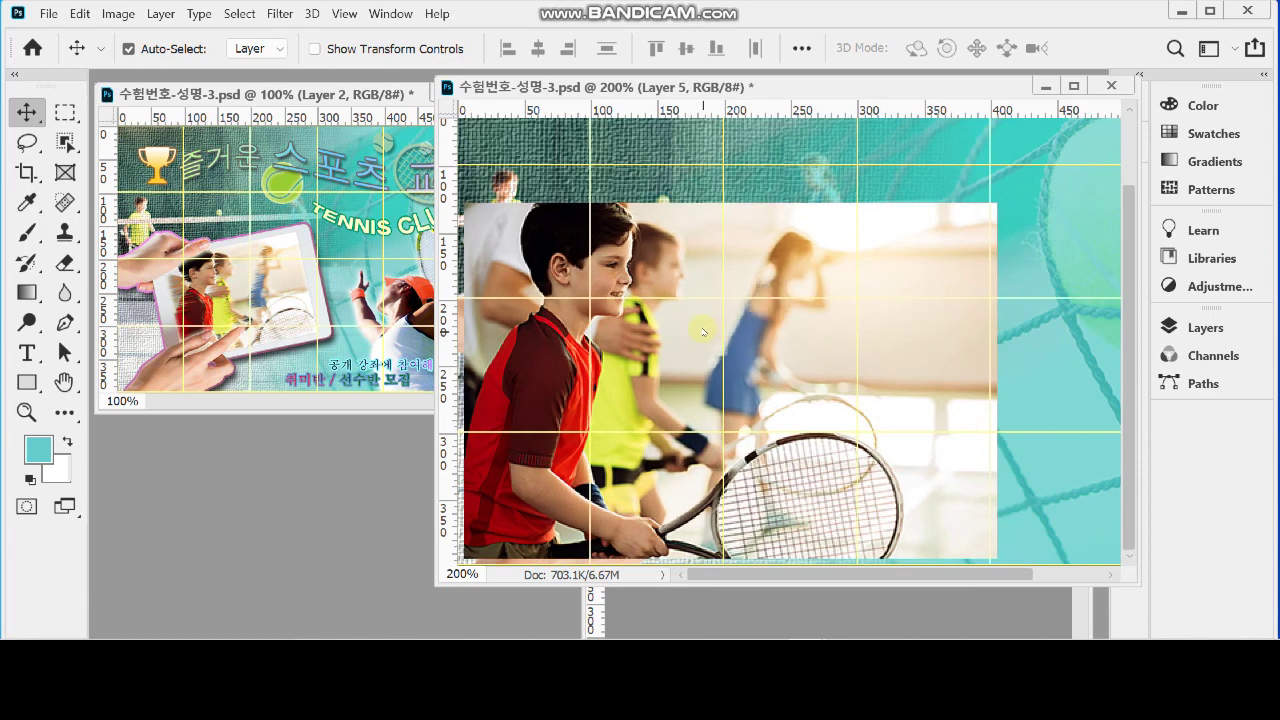
Step: Scale the children's photo proportionally to about 65% and position it so it covers the tablet's screen
key("ctrl")
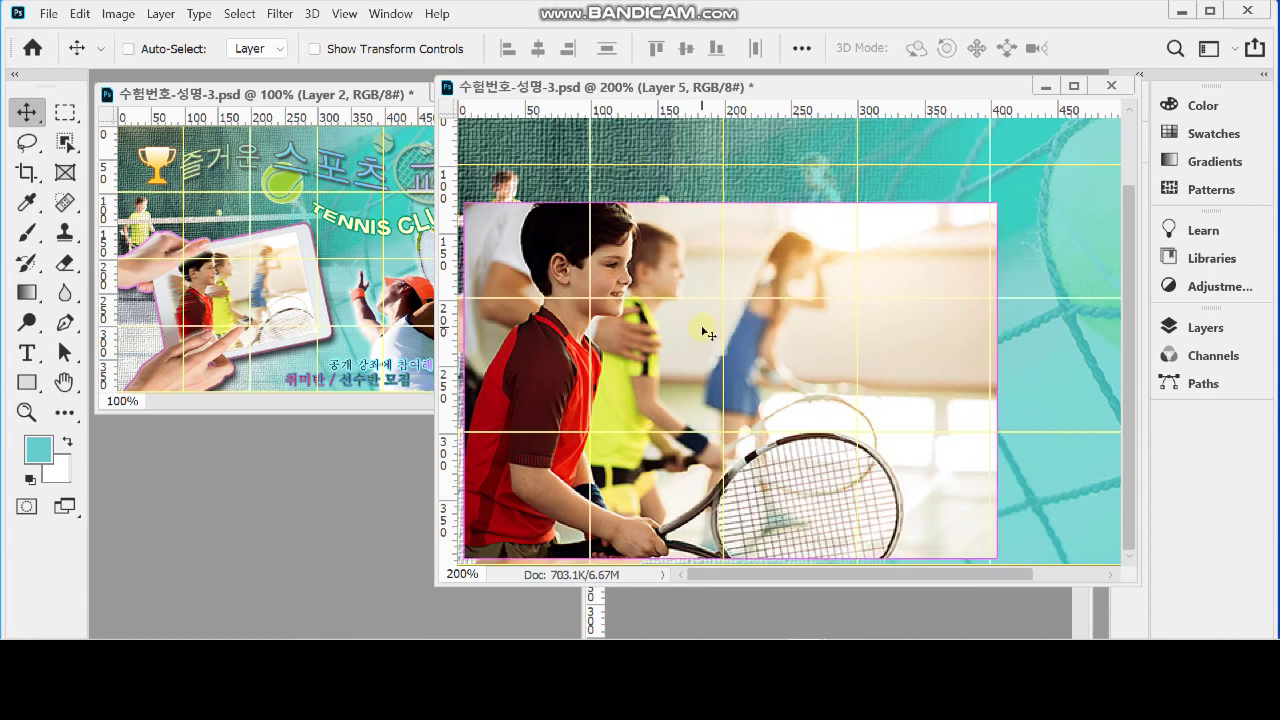
key("ctrl+t")
left_click_drag(995, 200, 789, 340)
left_click_drag(717, 443, 792, 350)
left_click_drag(865, 257, 876, 245)
left_click_drag(851, 286, 847, 292)
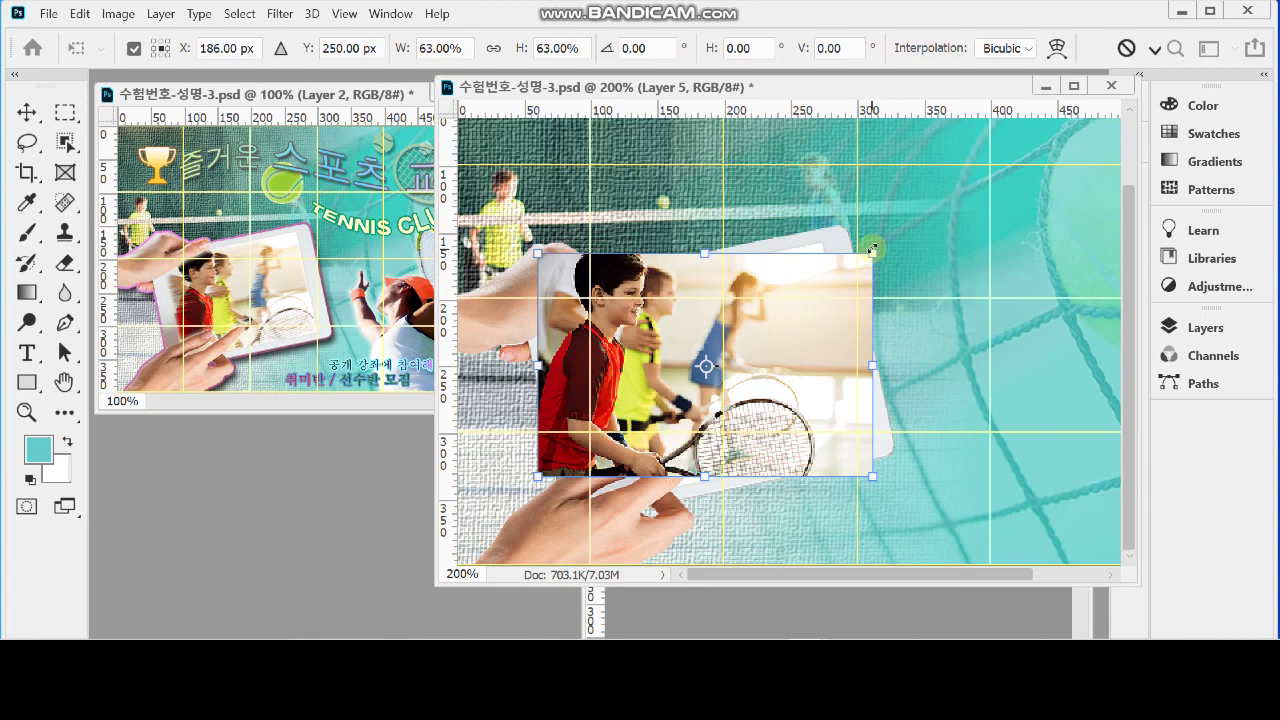
left_click_drag(872, 250, 884, 245)
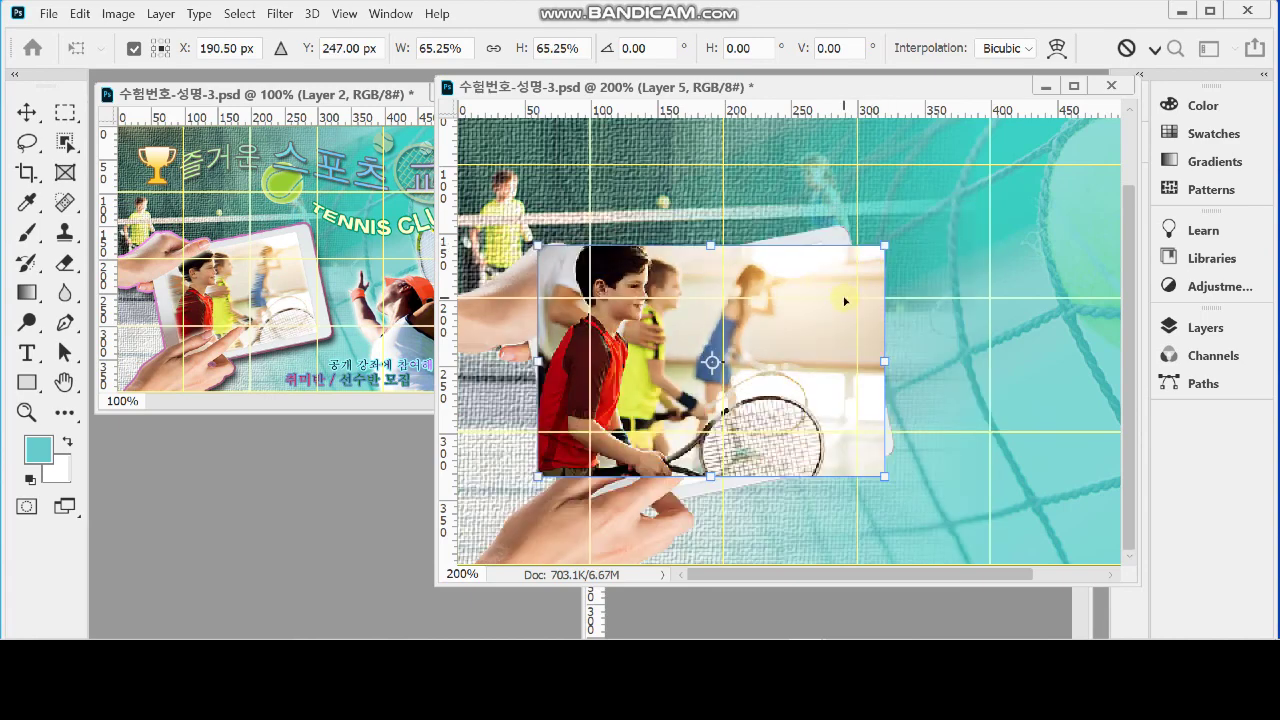
key("Return")
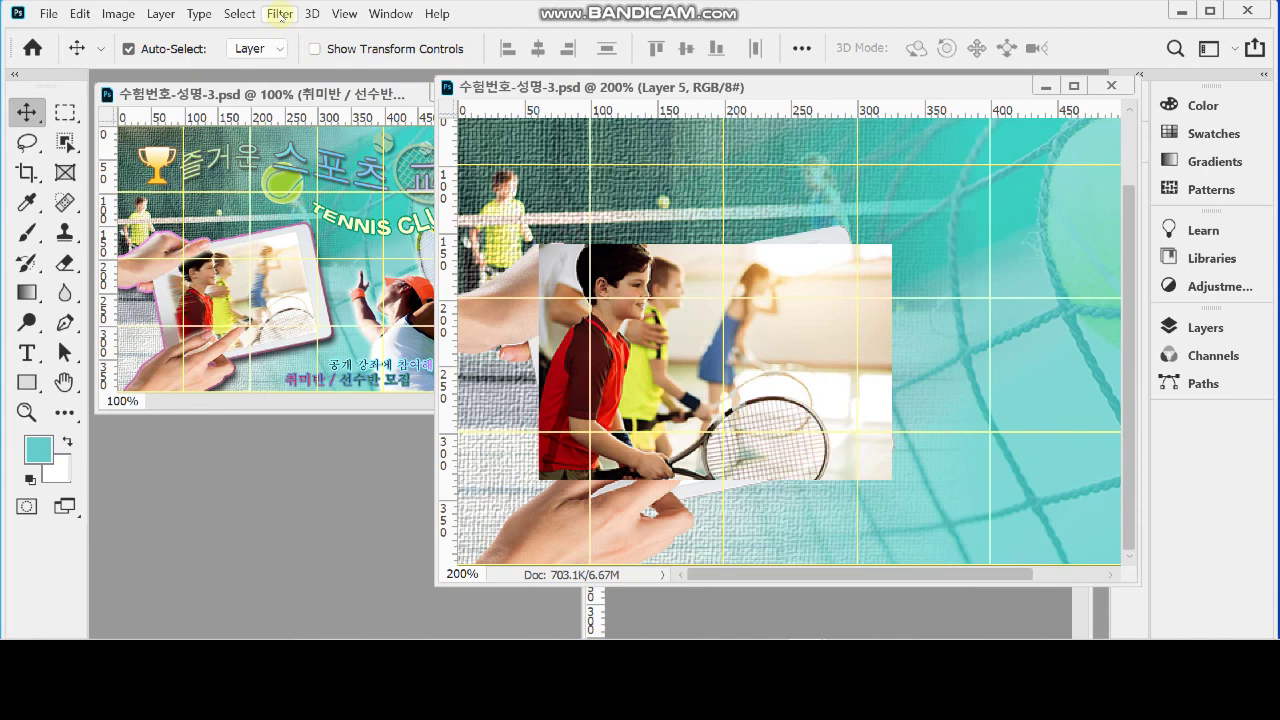
Step: Apply the Stylize Wind filter to the children's photo with method Wind and direction From the Left
left_click(280, 13)
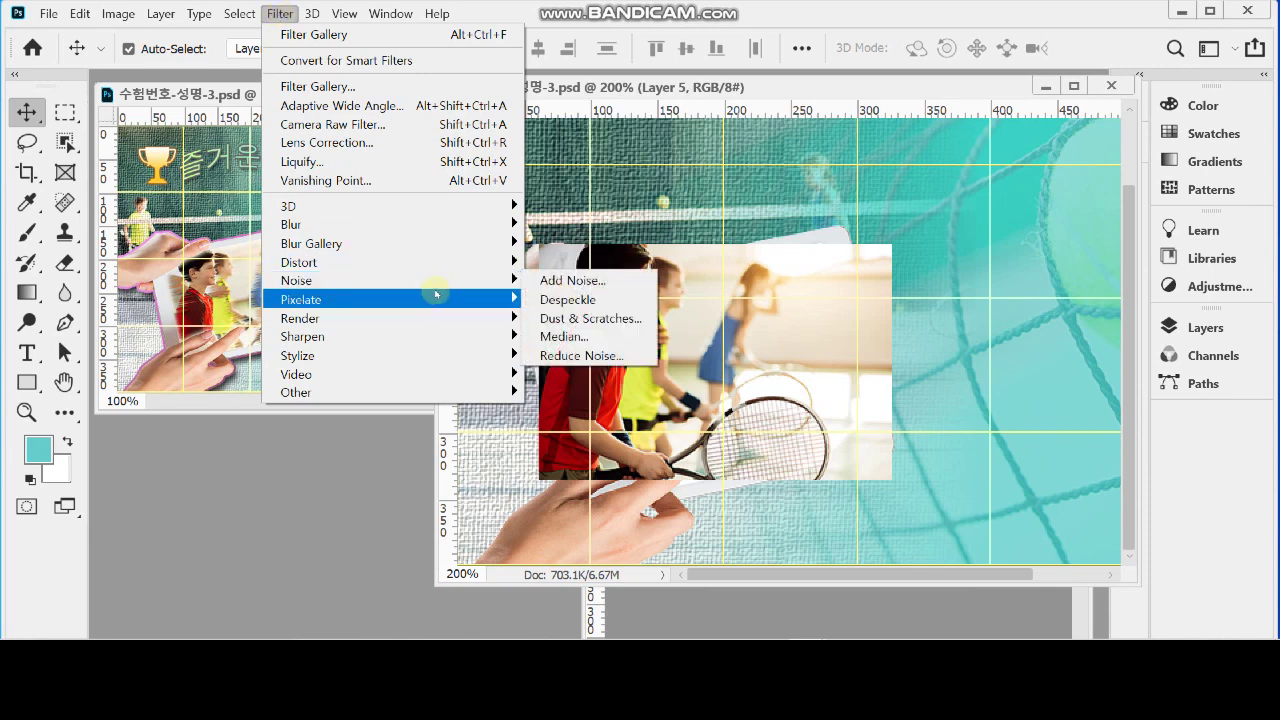
mouse_move(398, 362)
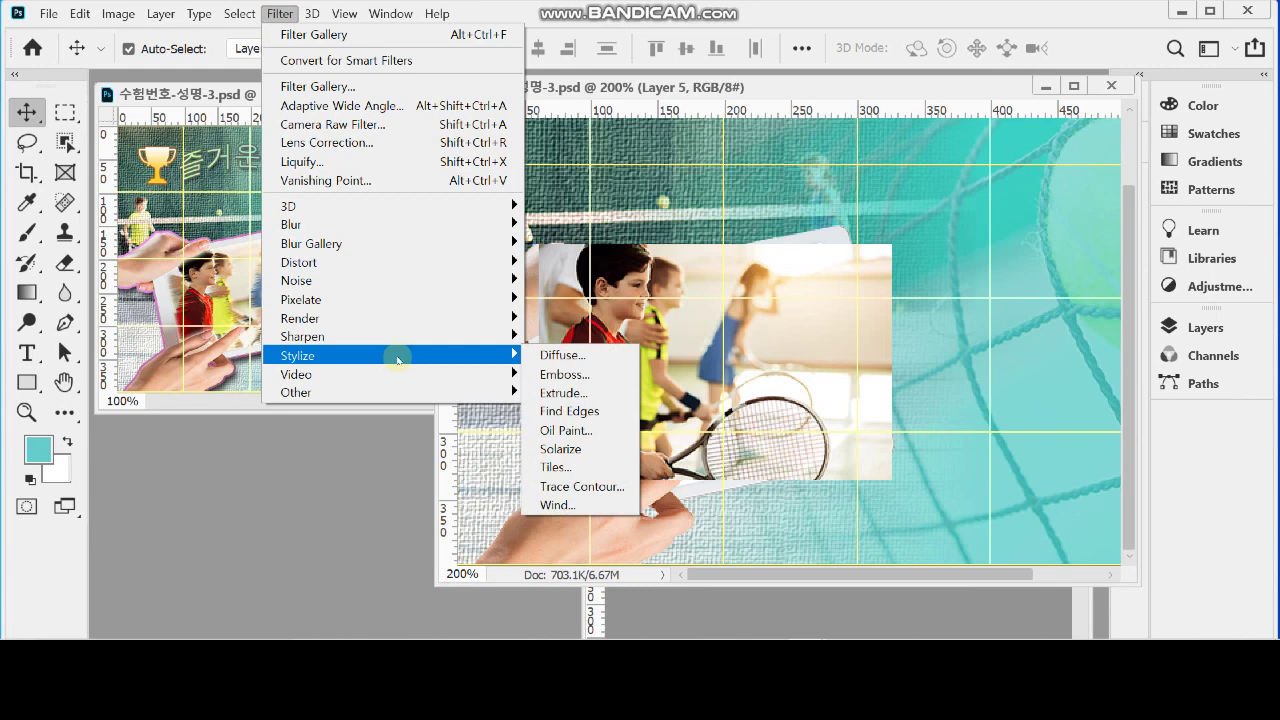
left_click(603, 513)
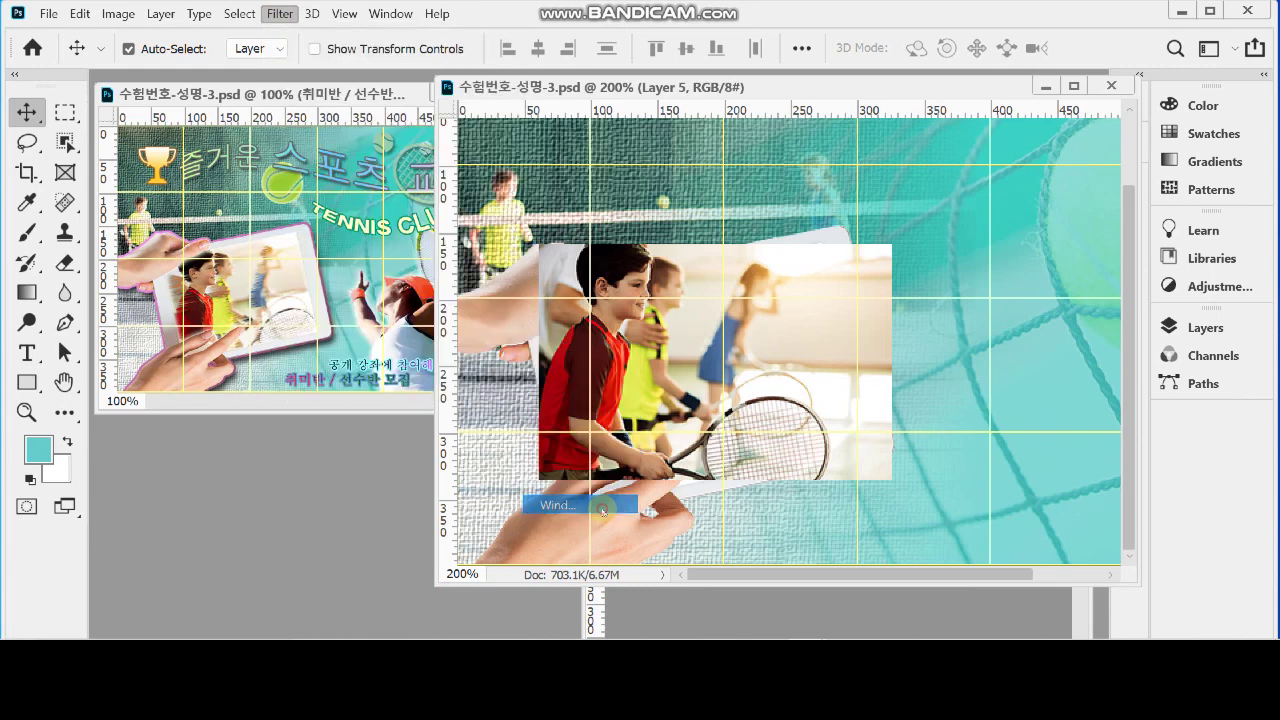
left_click_drag(682, 0, 417, 104)
left_click_drag(266, 256, 356, 212)
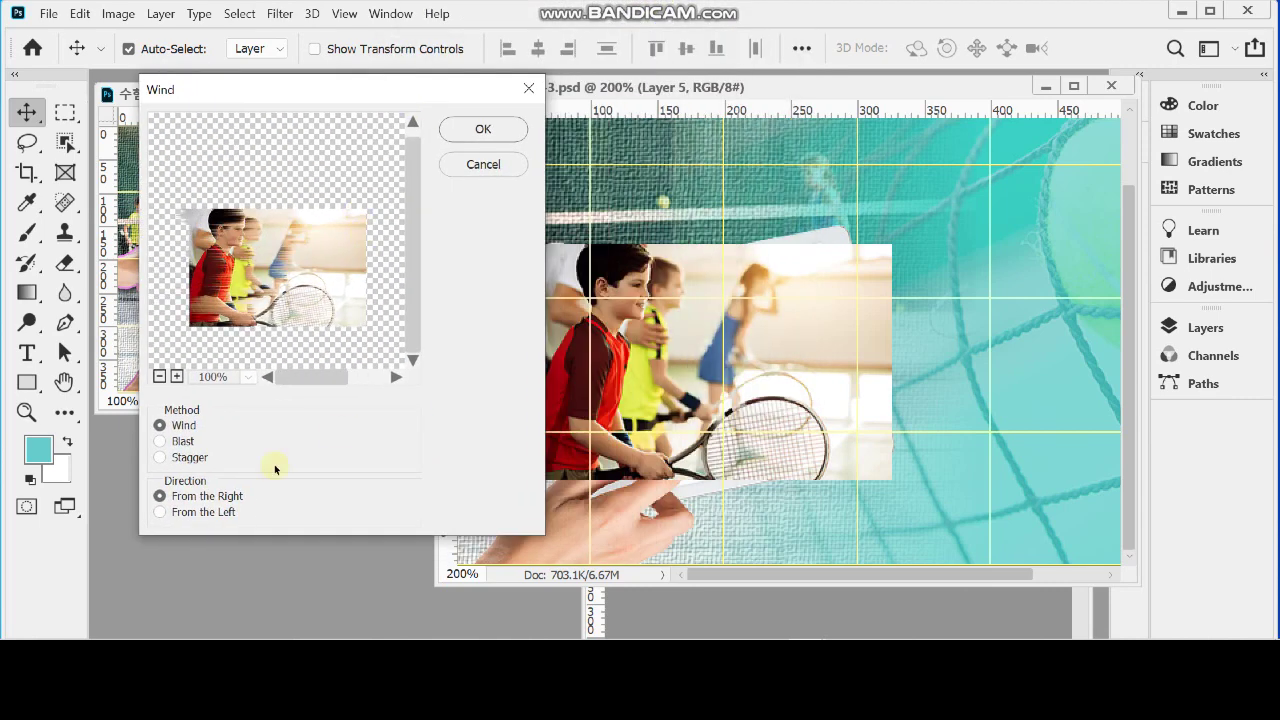
left_click(180, 441)
left_click(187, 460)
left_click(181, 442)
left_click(184, 426)
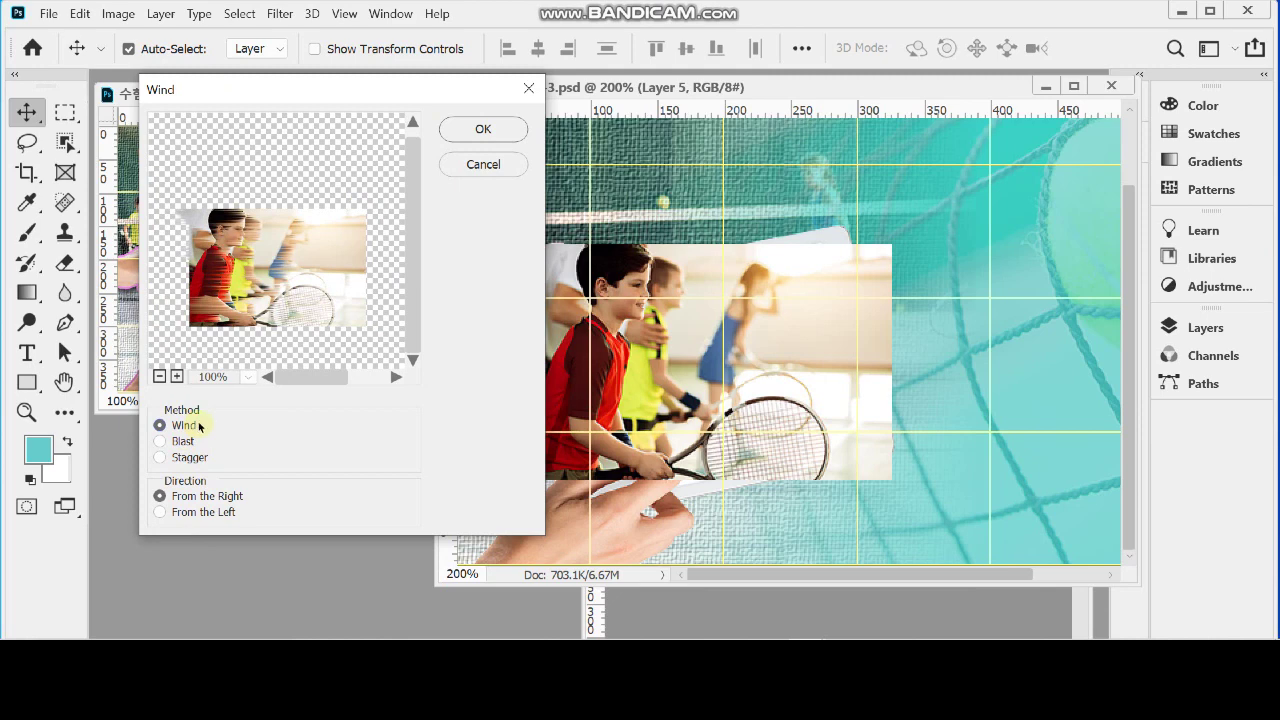
left_click(200, 511)
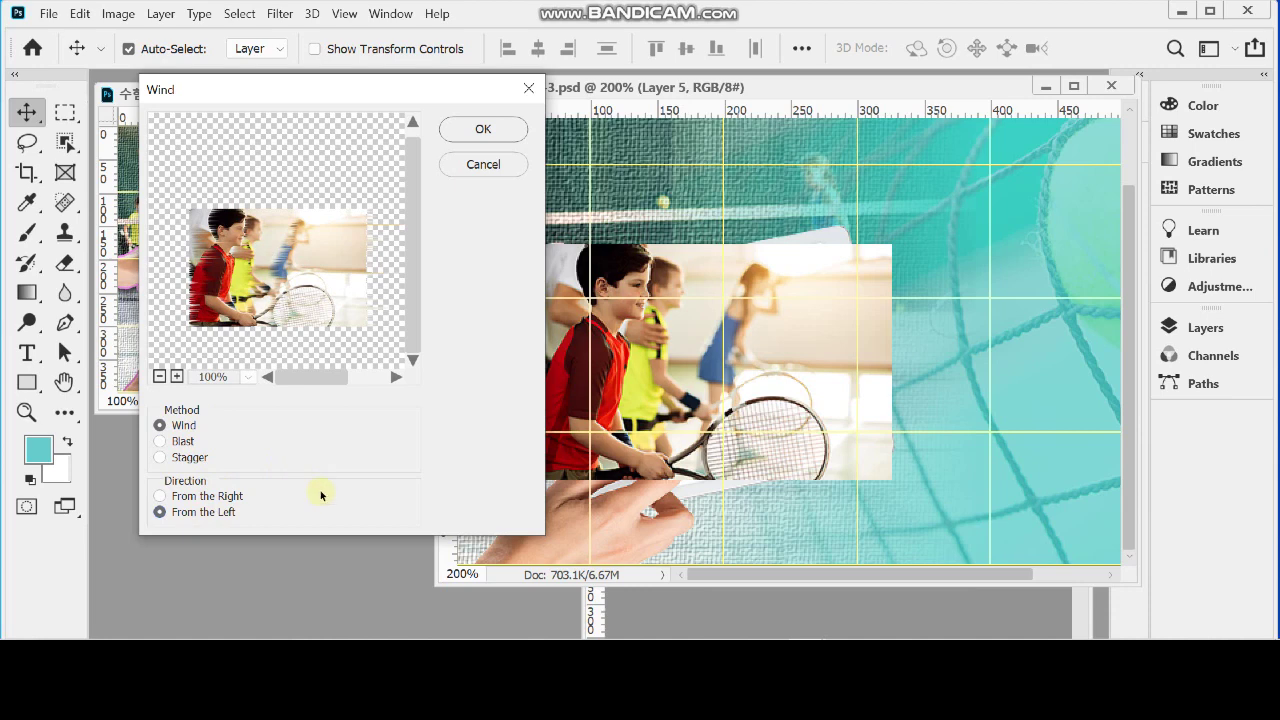
left_click(483, 129)
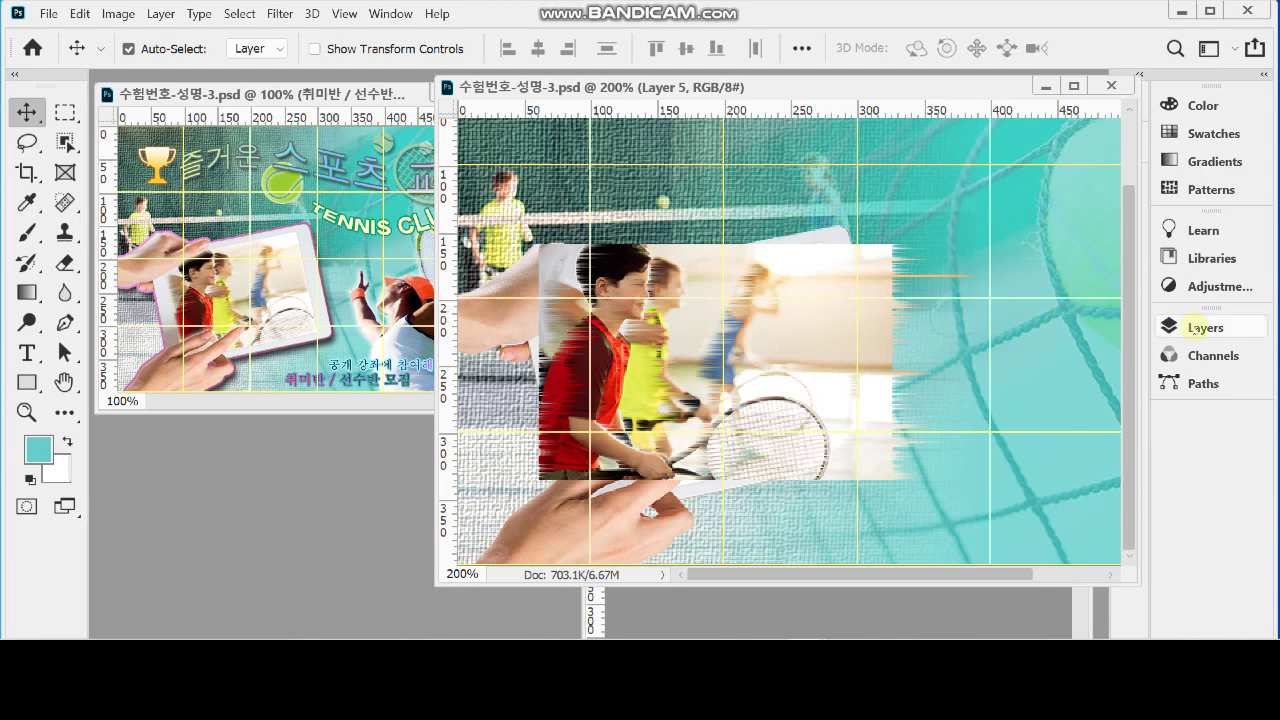
Step: Clip the children's photo layer to the tablet screen shape on Layer 4
left_click(1197, 327)
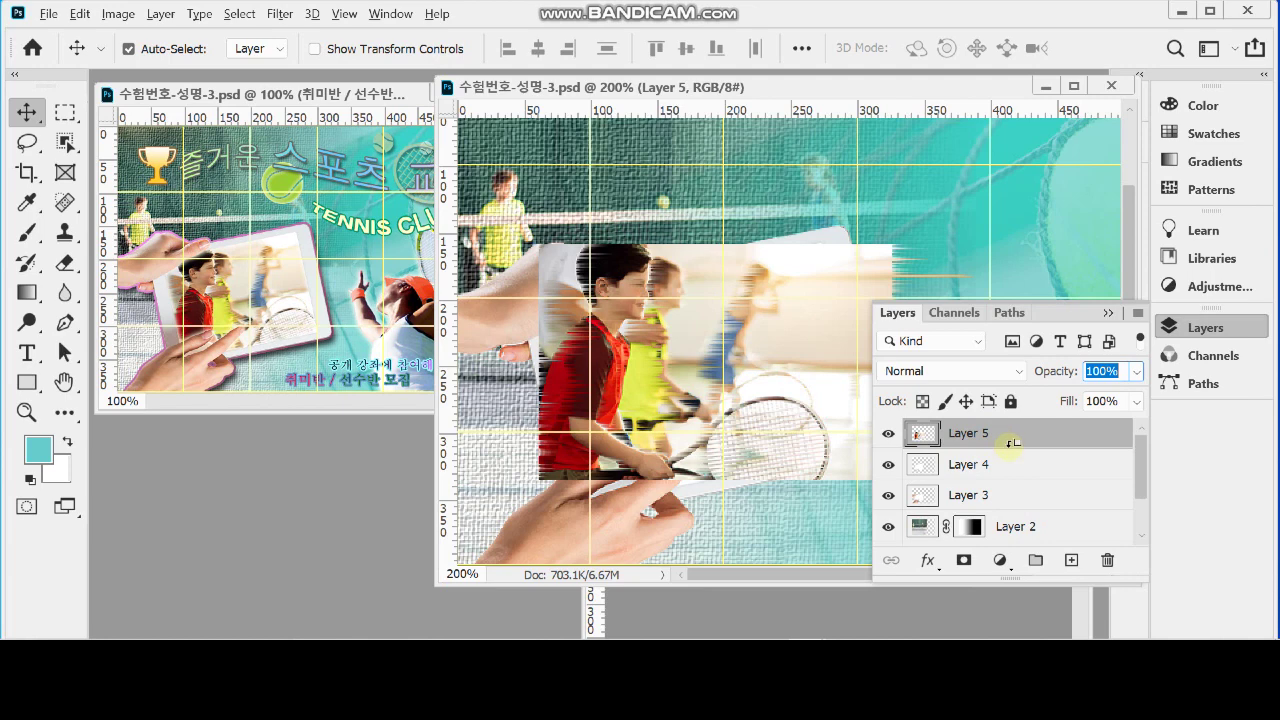
left_click(1012, 444, "alt")
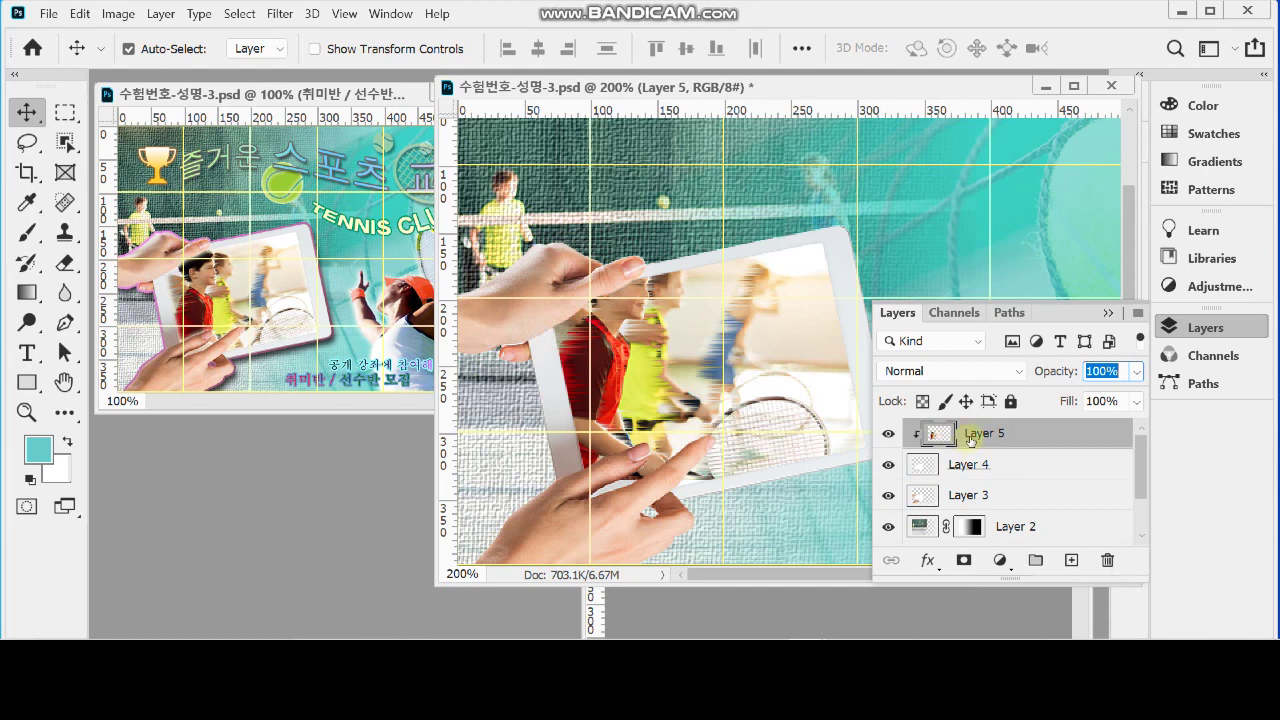
left_click(1193, 328)
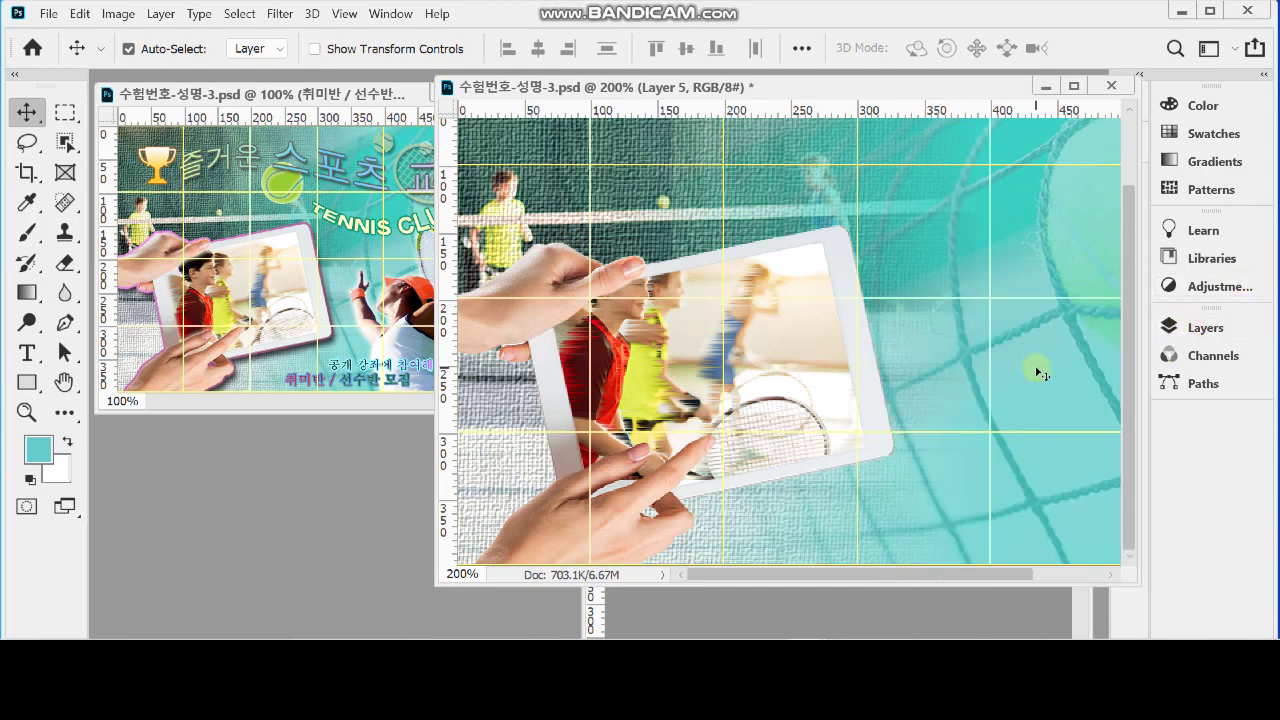
Step: Rotate the clipped photo slightly counterclockwise to match the tablet's tilt and shift it within the screen
key("ctrl+t")
left_click_drag(1004, 380, 1018, 332)
left_click_drag(757, 362, 768, 367)
key("Return")
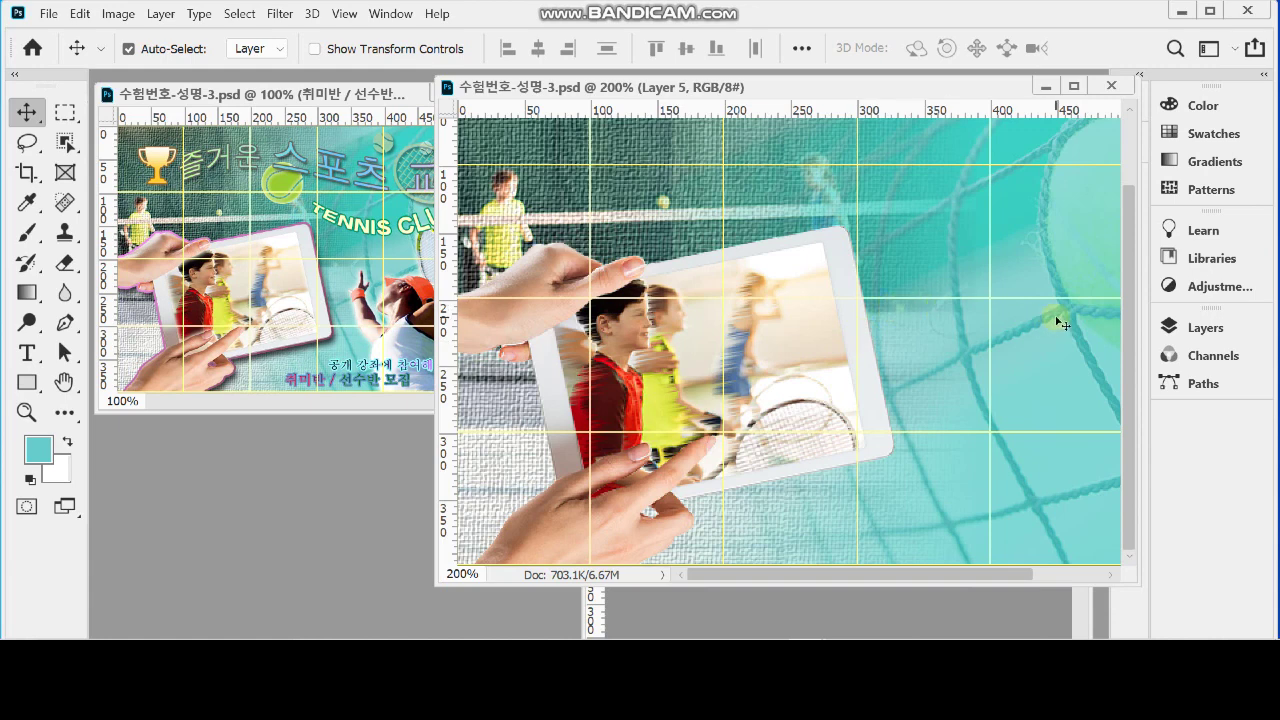
Step: Add a Stroke layer style to the hands-and-tablet layer, Layer 3, with a size of 3 px
left_click(1195, 329)
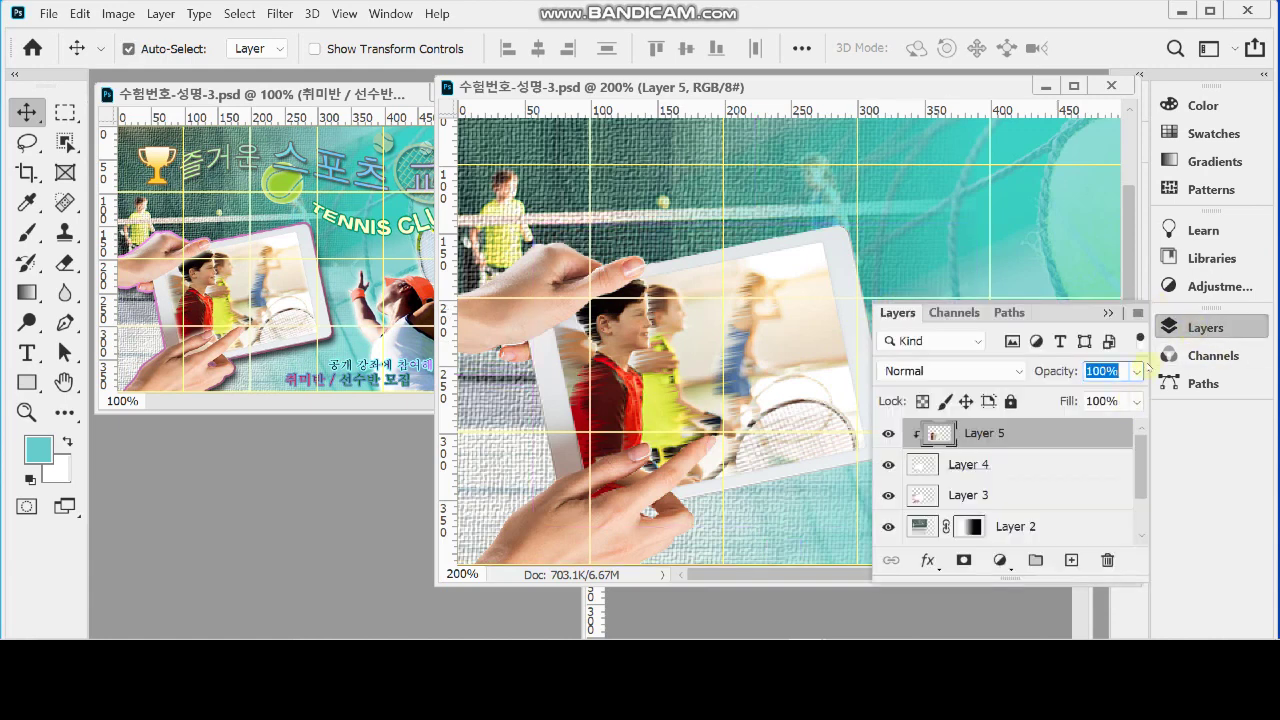
left_click(996, 500)
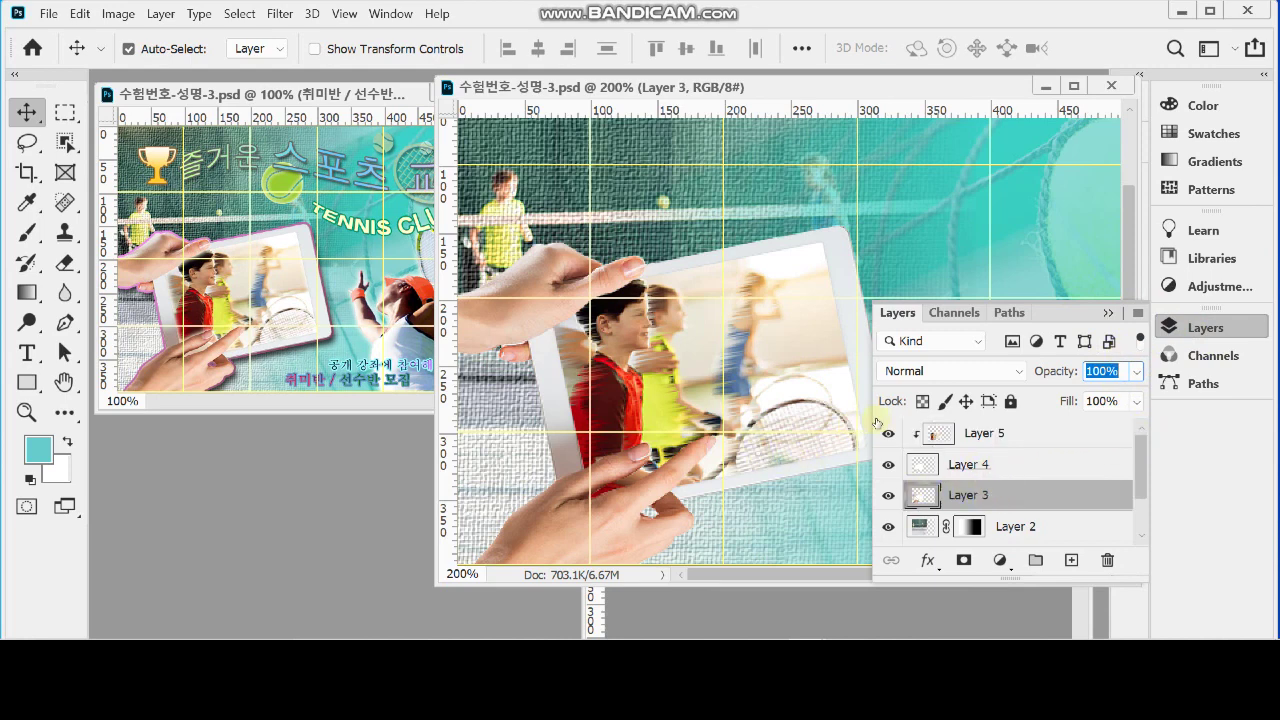
left_click(889, 496)
left_click(889, 496)
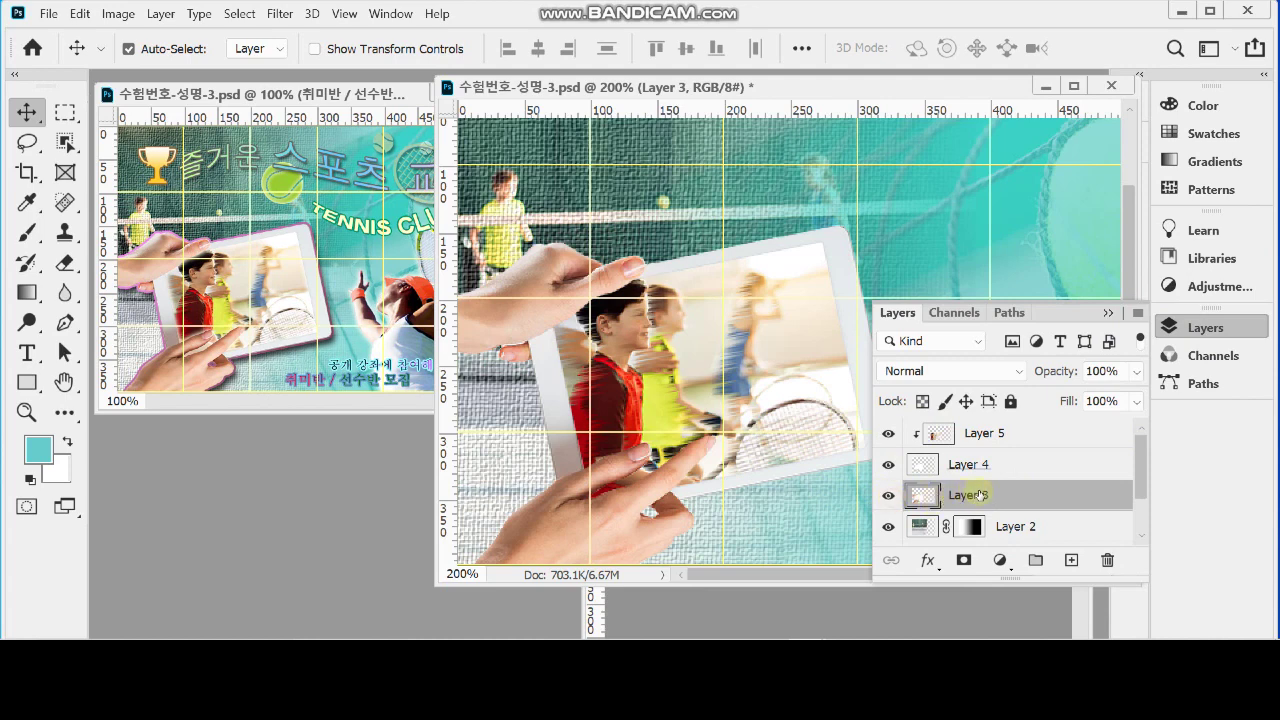
left_click(934, 566)
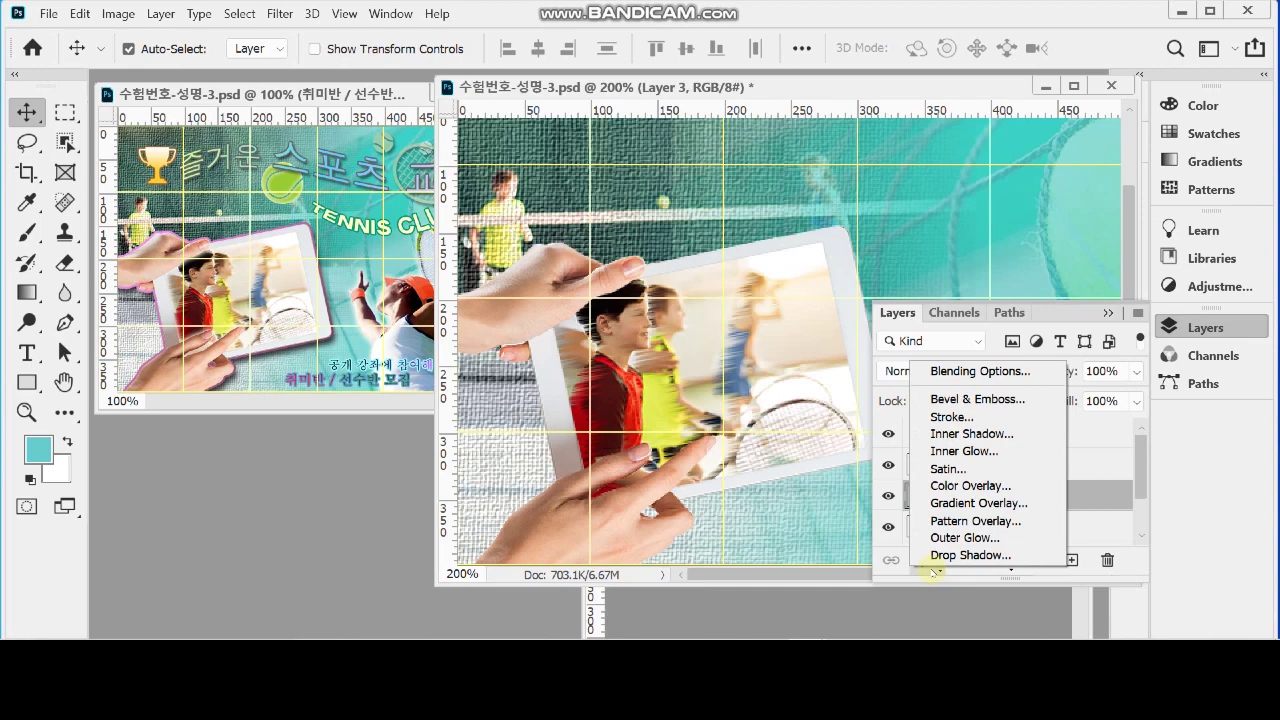
left_click(986, 417)
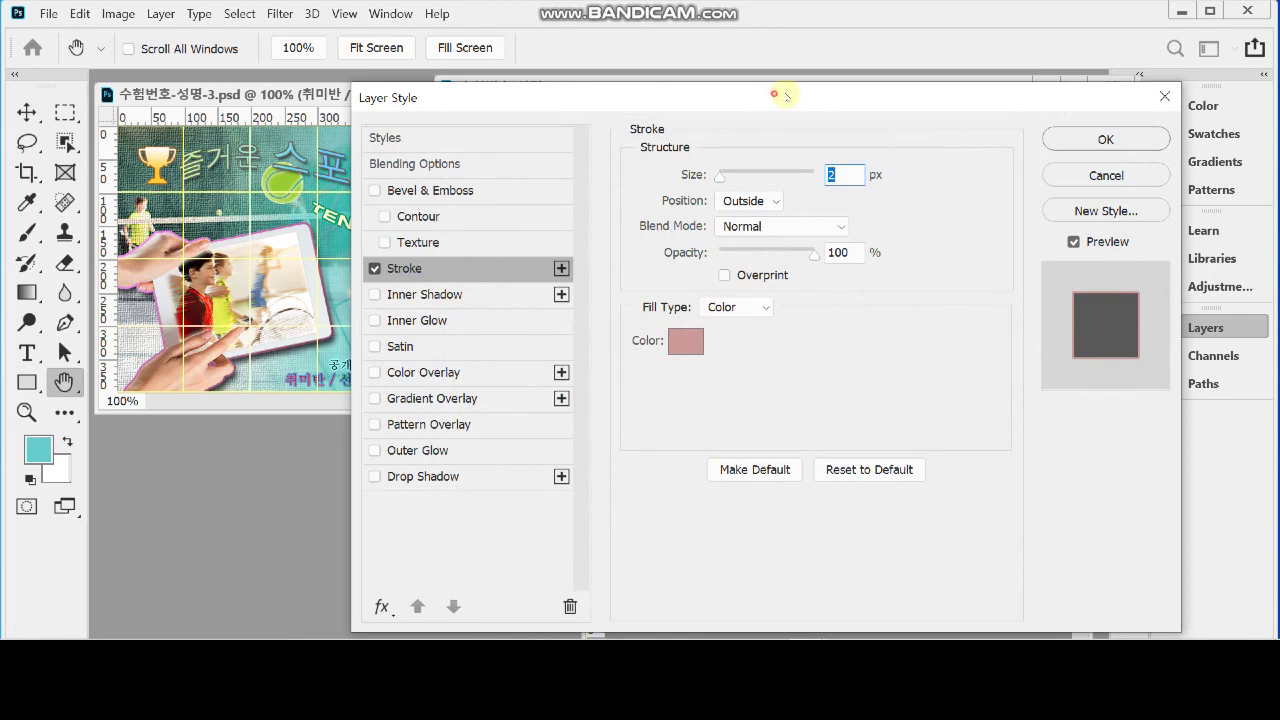
left_click_drag(777, 94, 997, 122)
type("3")
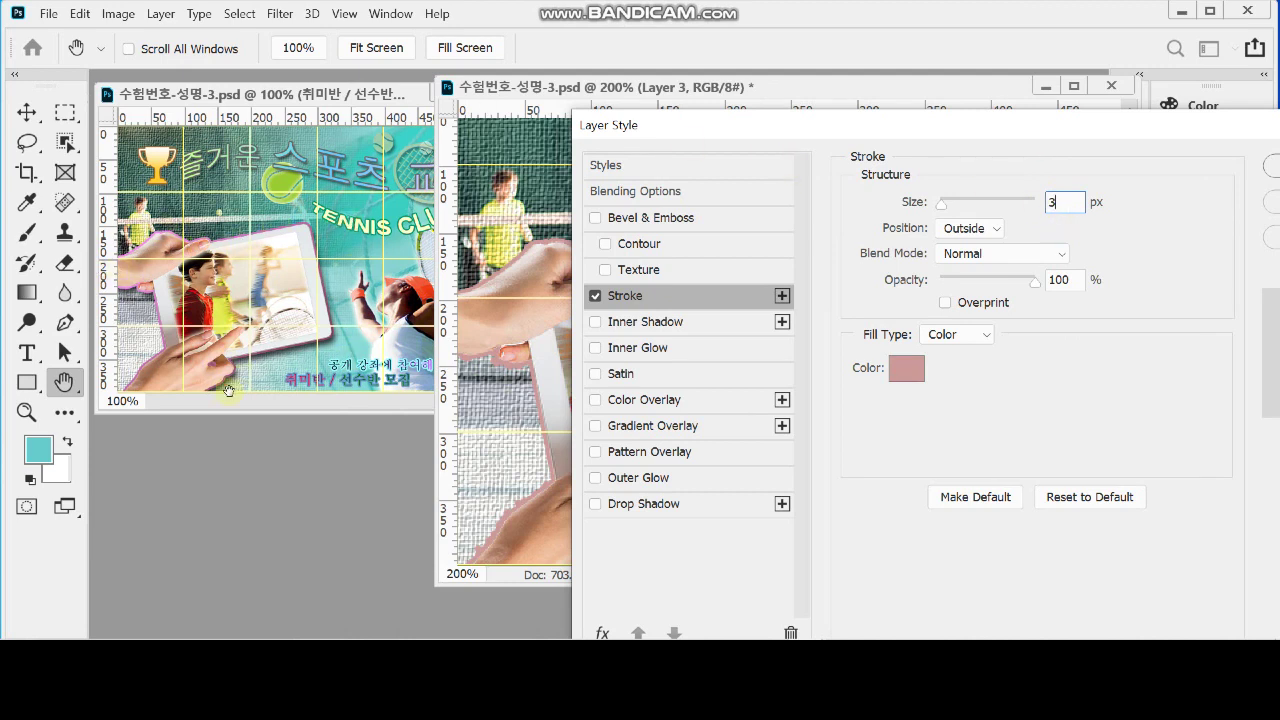
Step: Set the stroke's fill type to Gradient
left_click(903, 372)
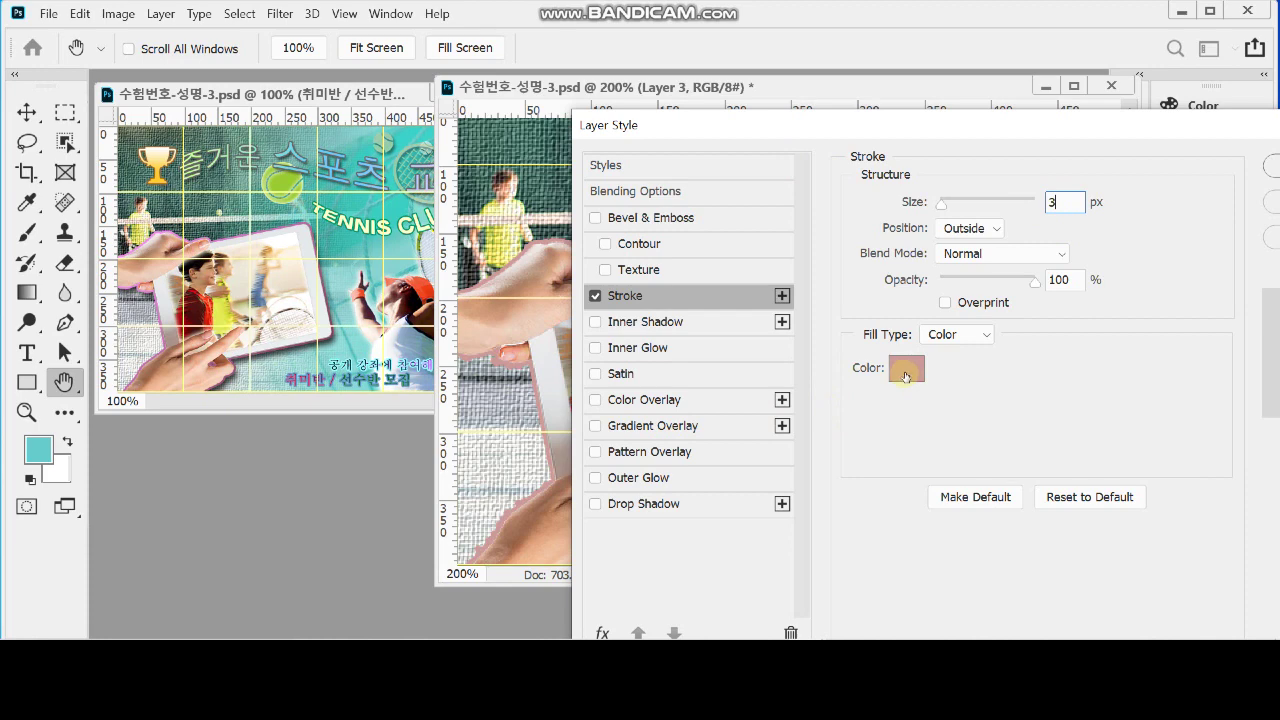
left_click(957, 334)
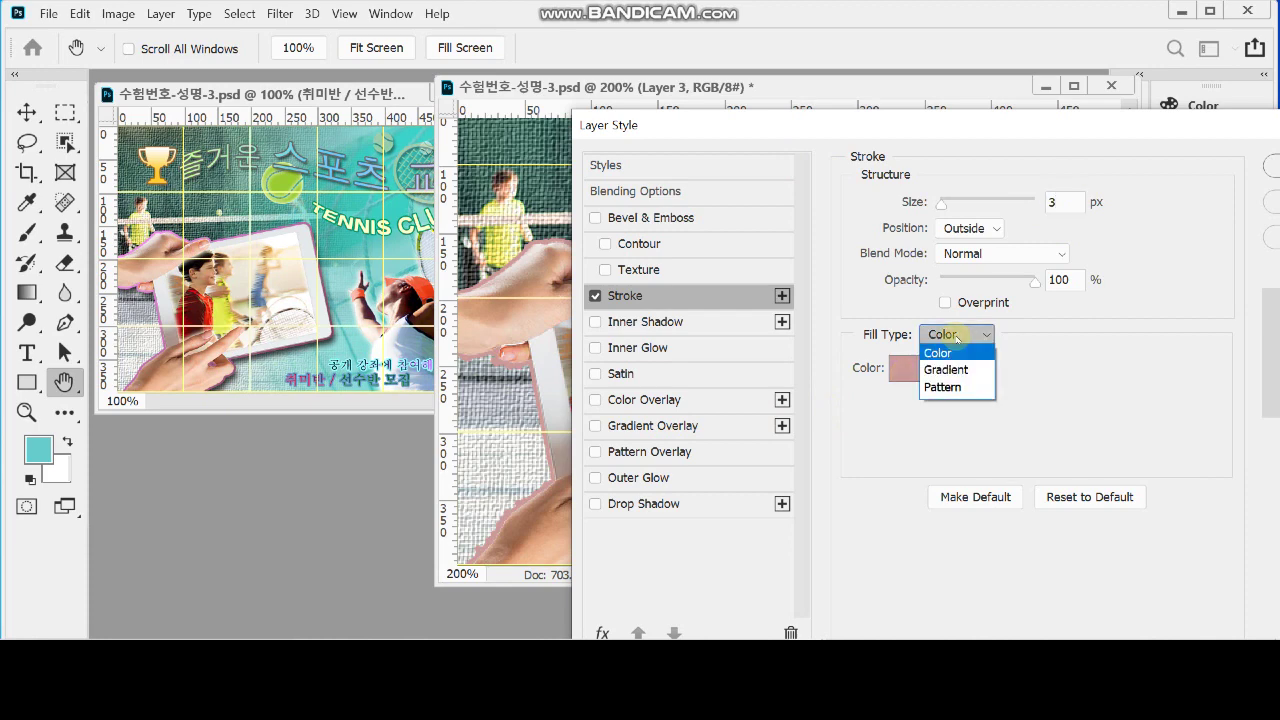
left_click(966, 369)
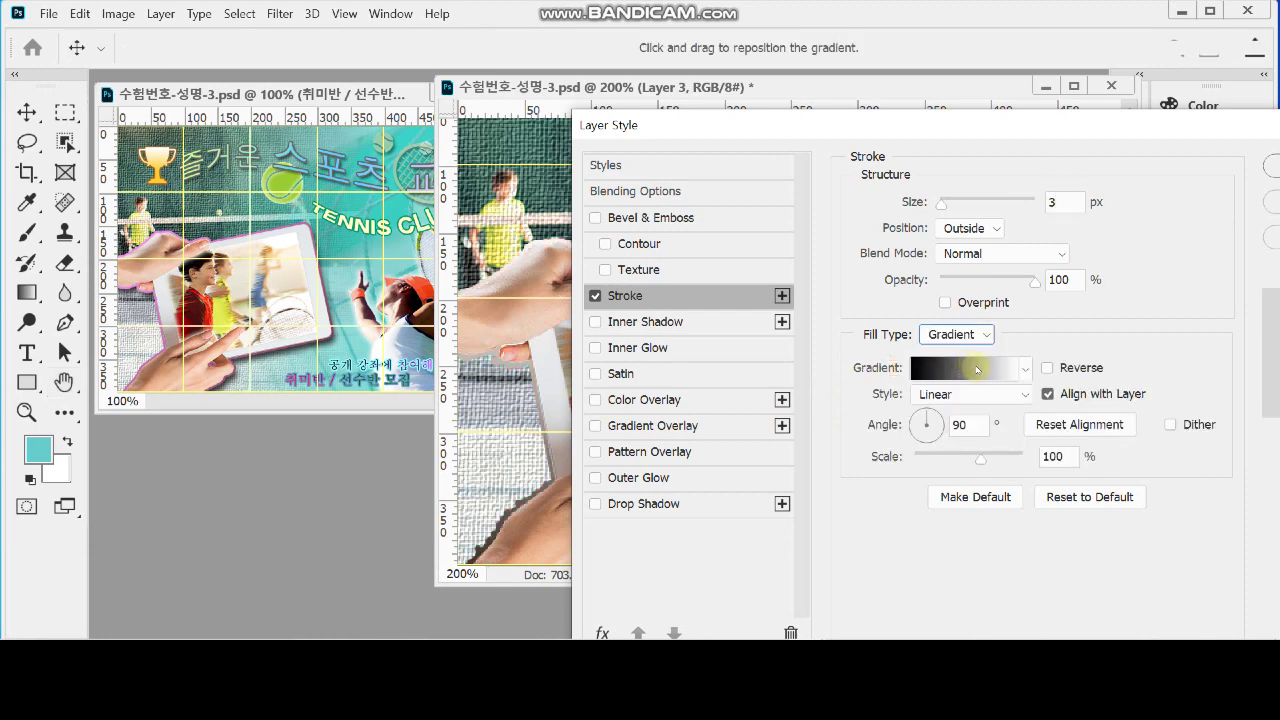
Step: Edit the stroke's gradient to run from start color #f9f to end color #633
left_click(976, 369)
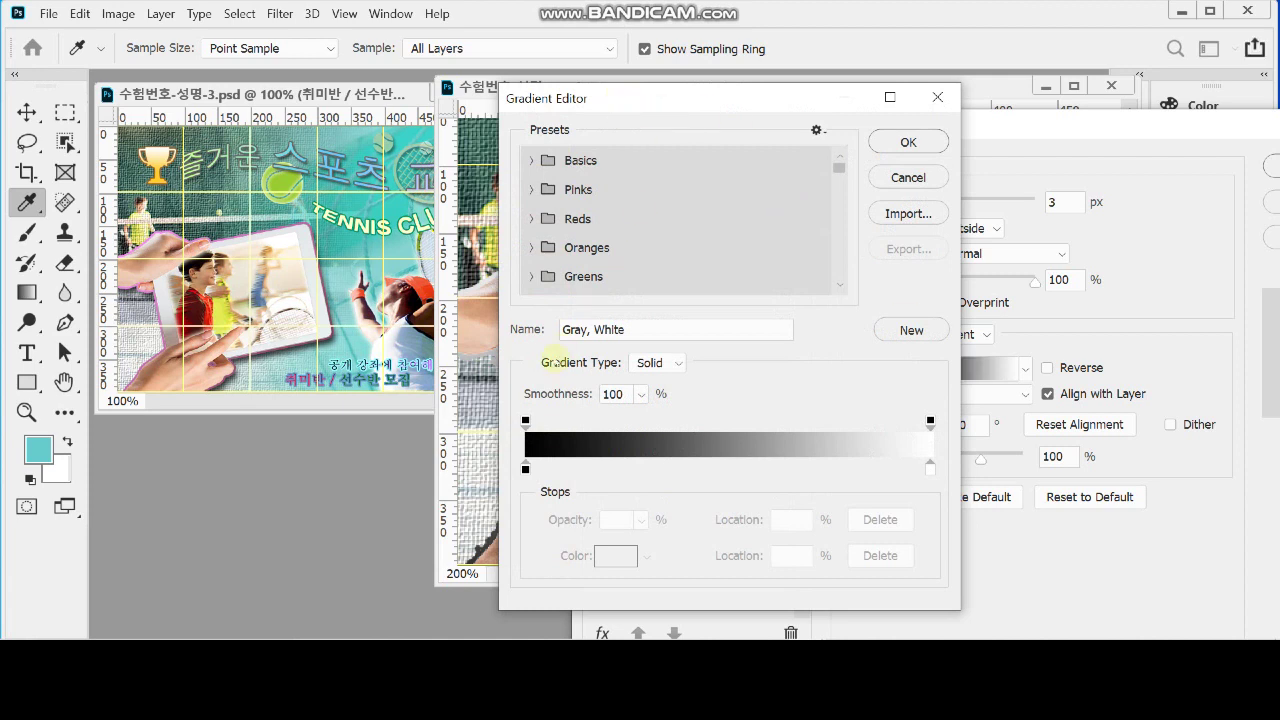
left_click(526, 469)
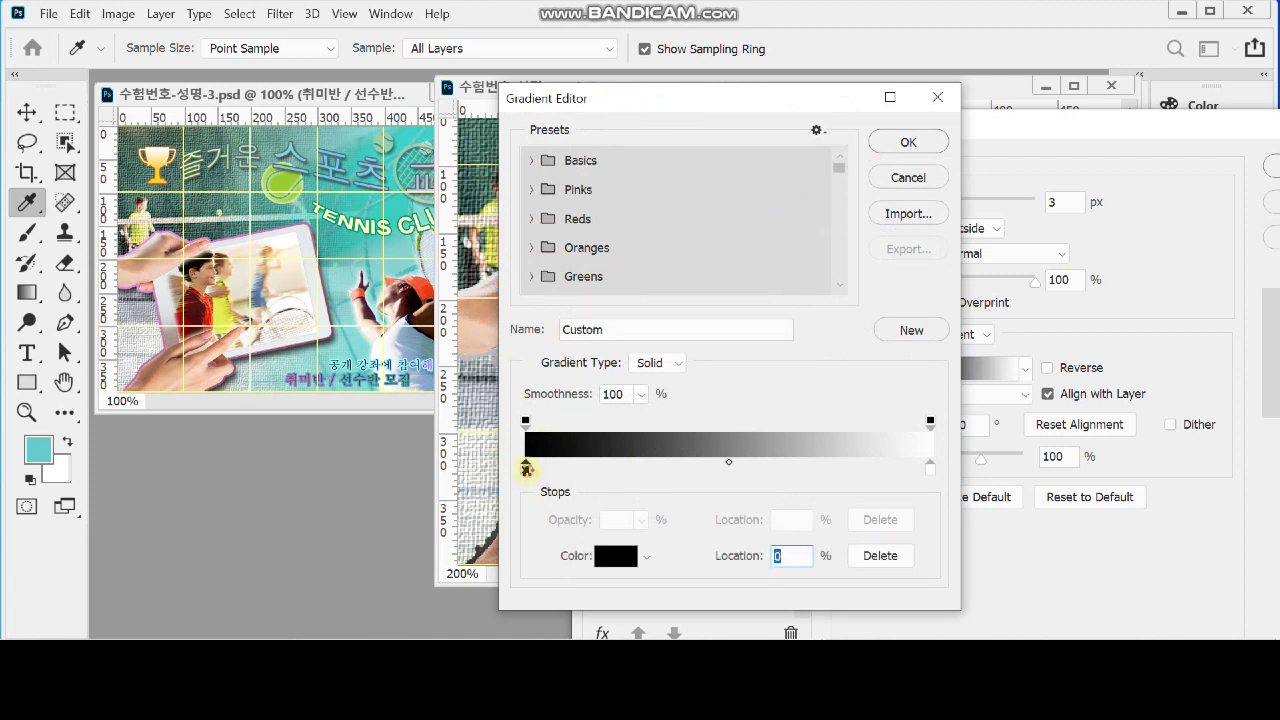
double_click(526, 469)
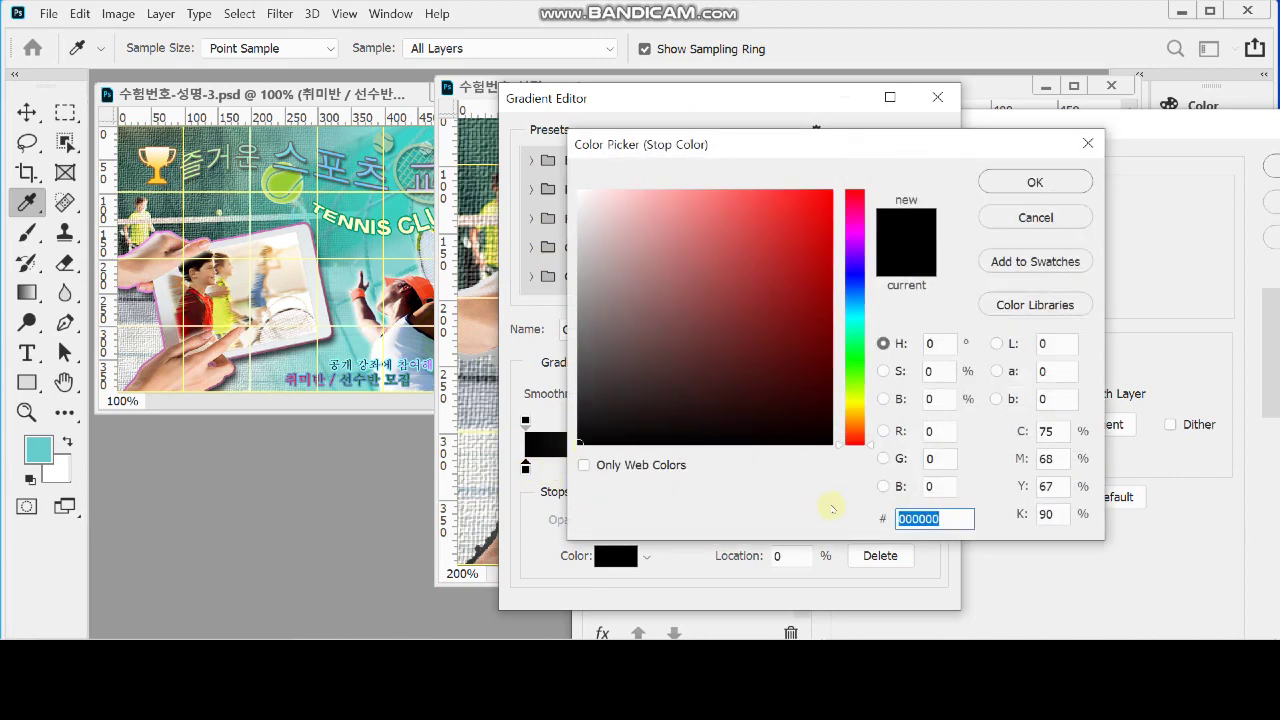
type("f9f")
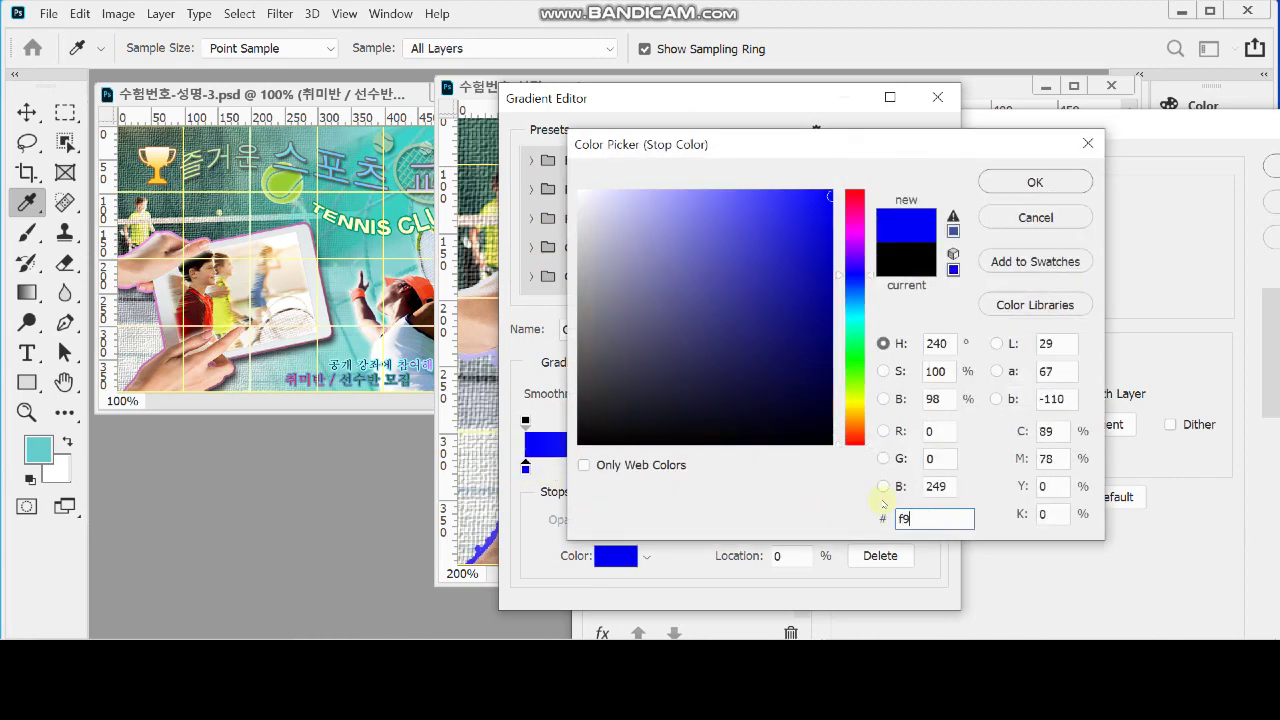
left_click(1044, 195)
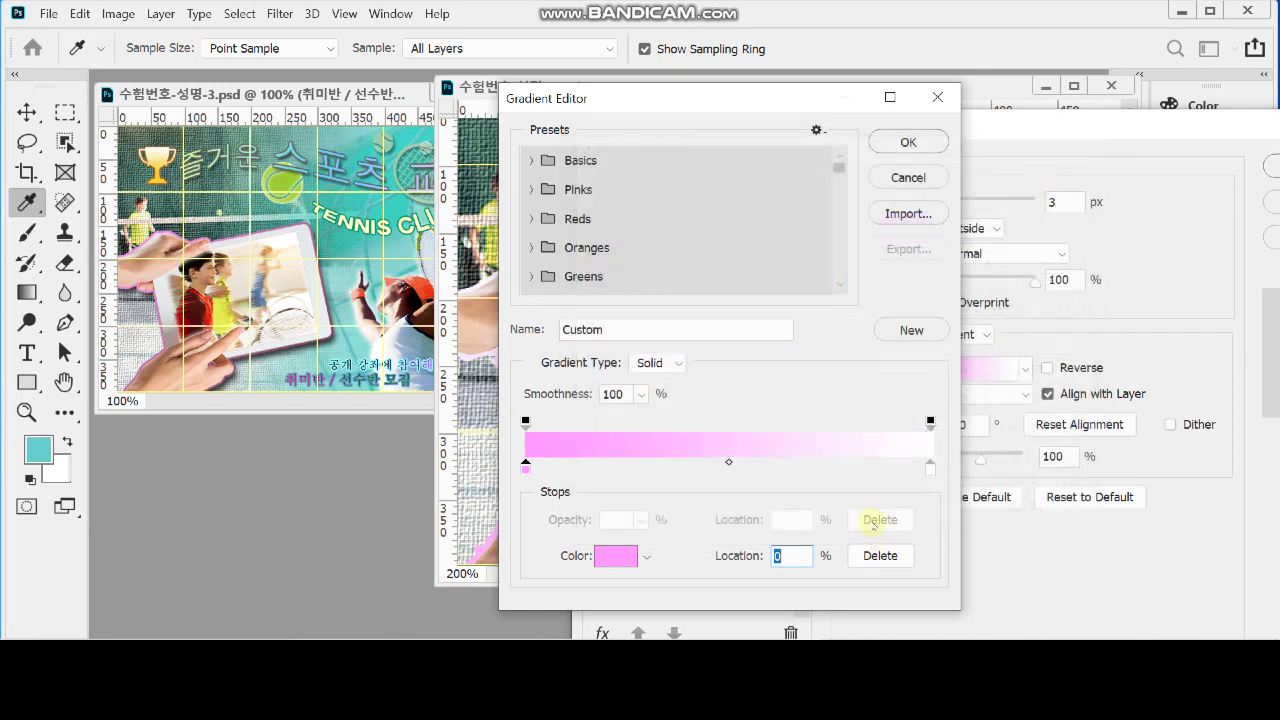
double_click(932, 468)
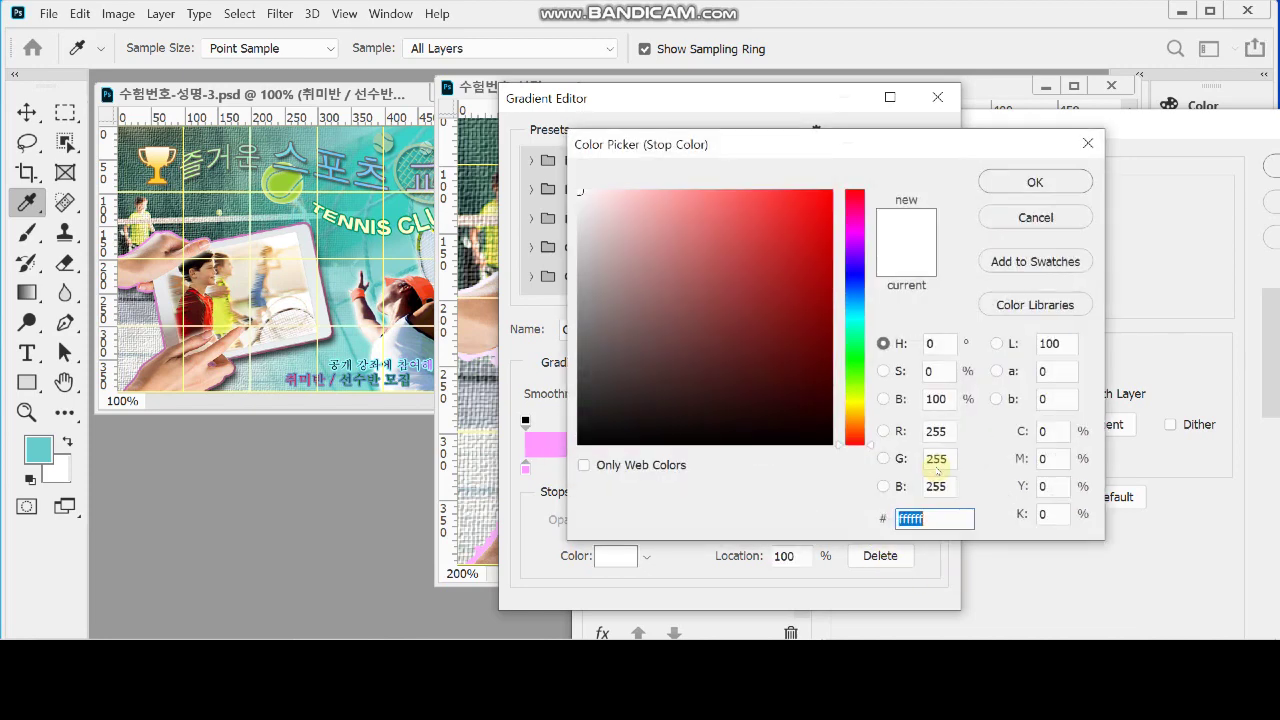
type("633")
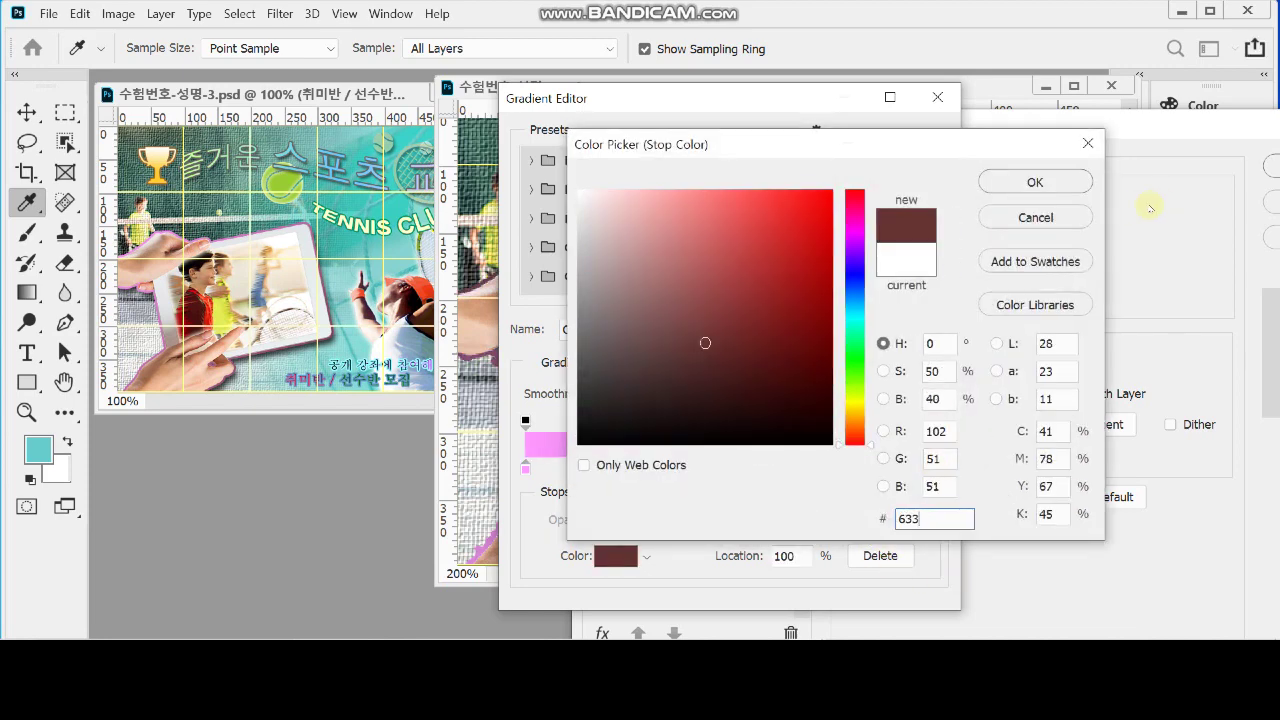
left_click(1050, 184)
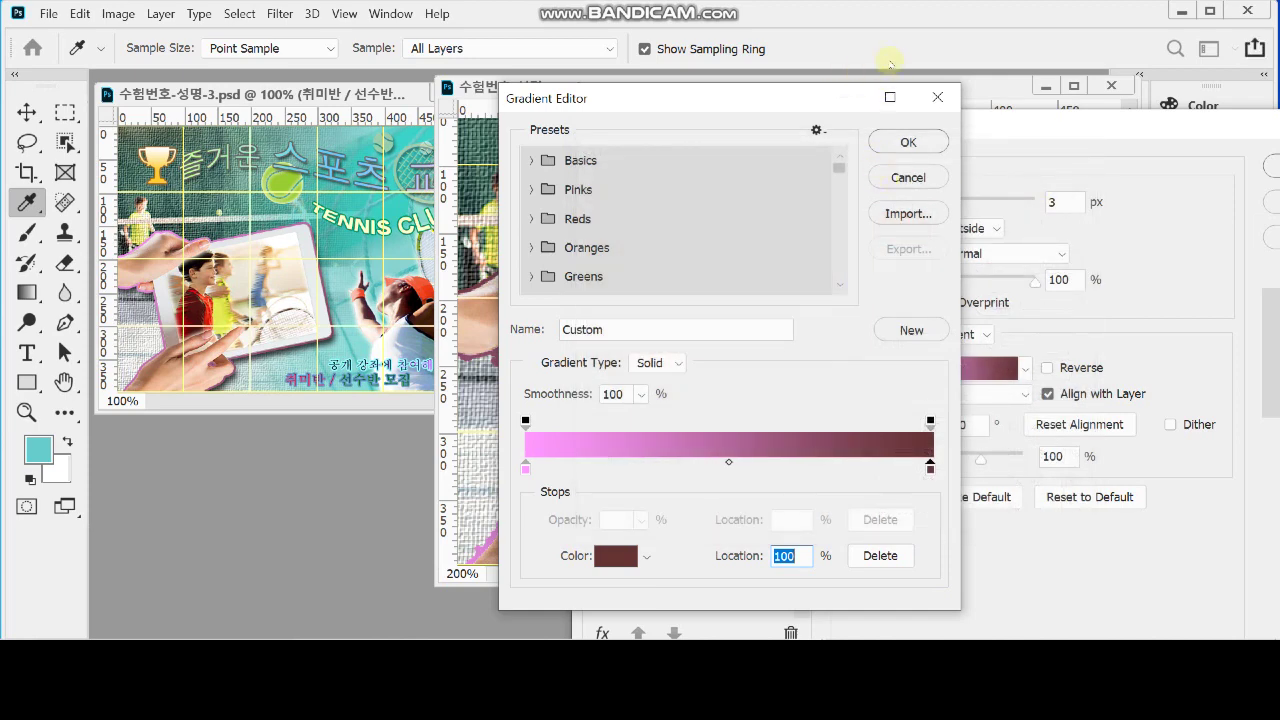
left_click(912, 140)
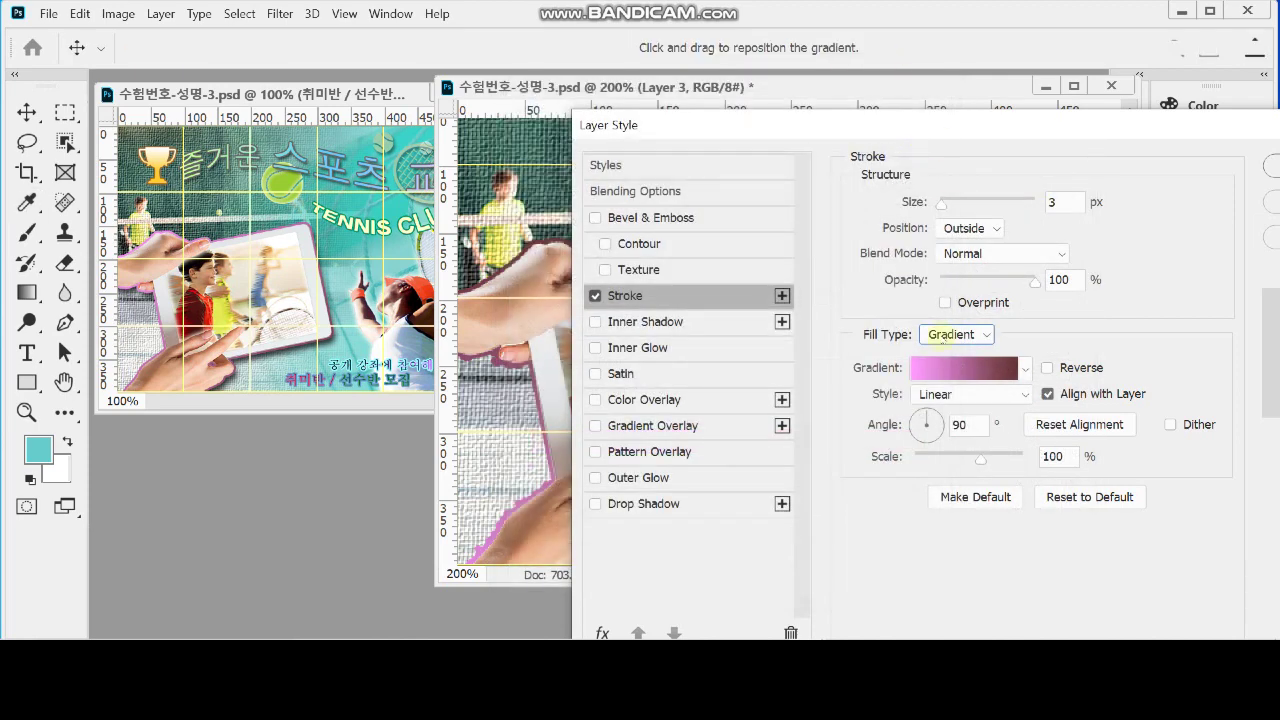
left_click_drag(763, 125, 743, 86)
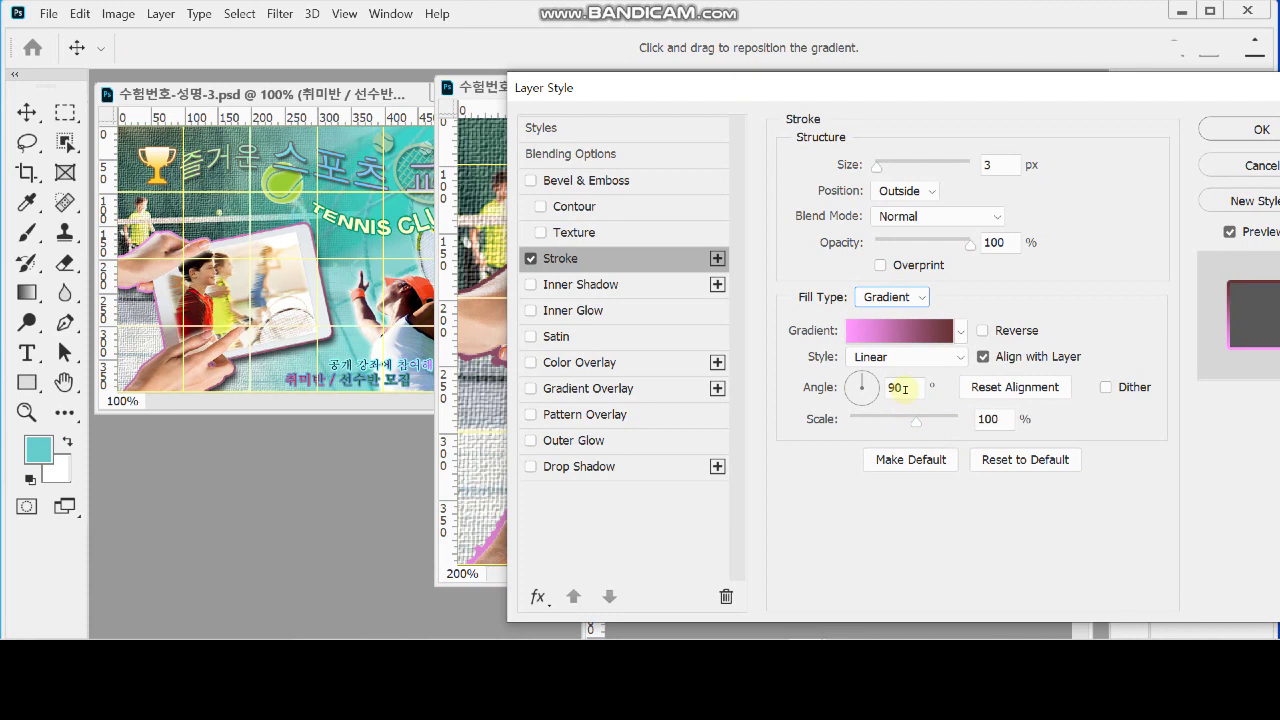
Step: Set the stroke gradient's angle to -45° and enable a Drop Shadow on the hands-and-tablet layer
left_click_drag(904, 389, 872, 391)
type("-45")
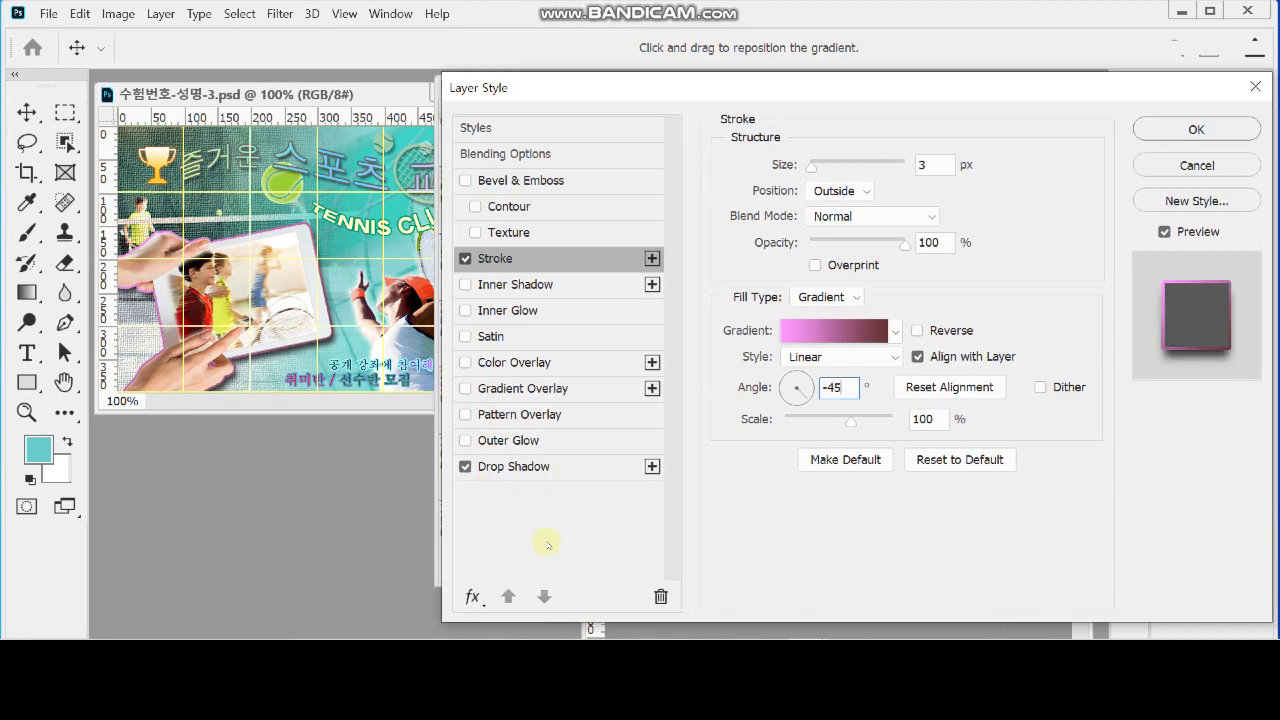
left_click(541, 467)
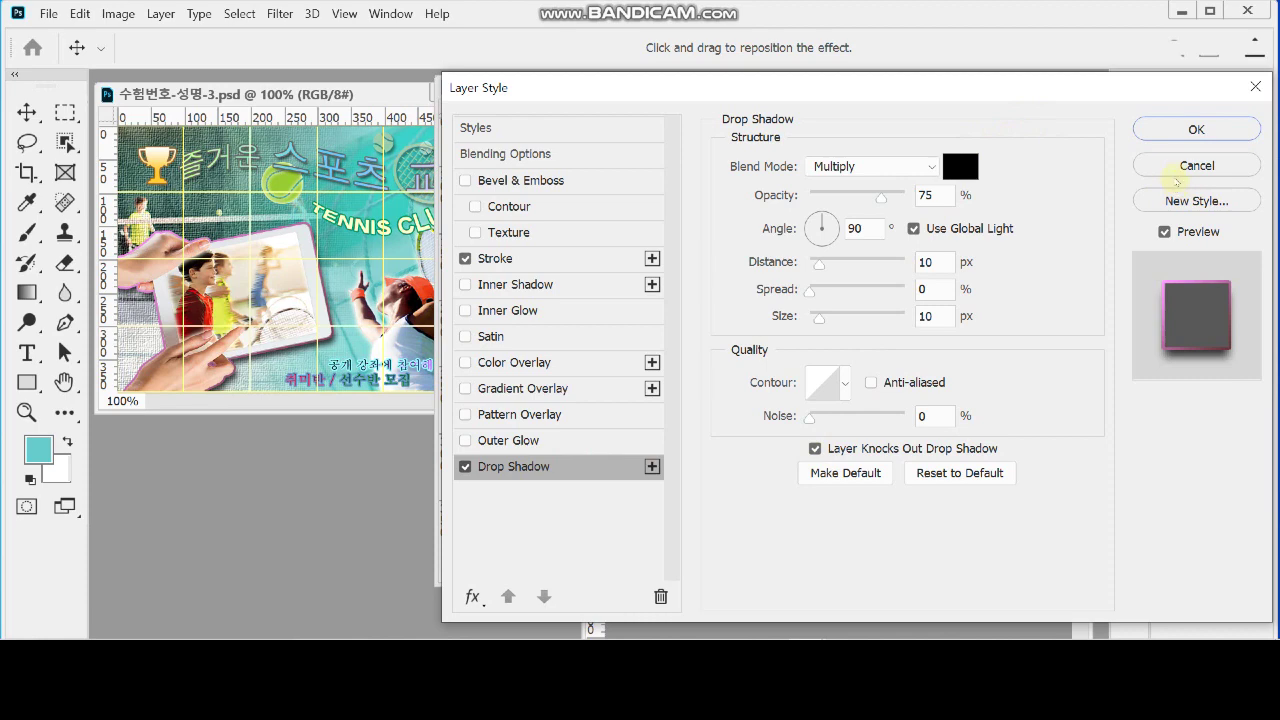
left_click(1196, 132)
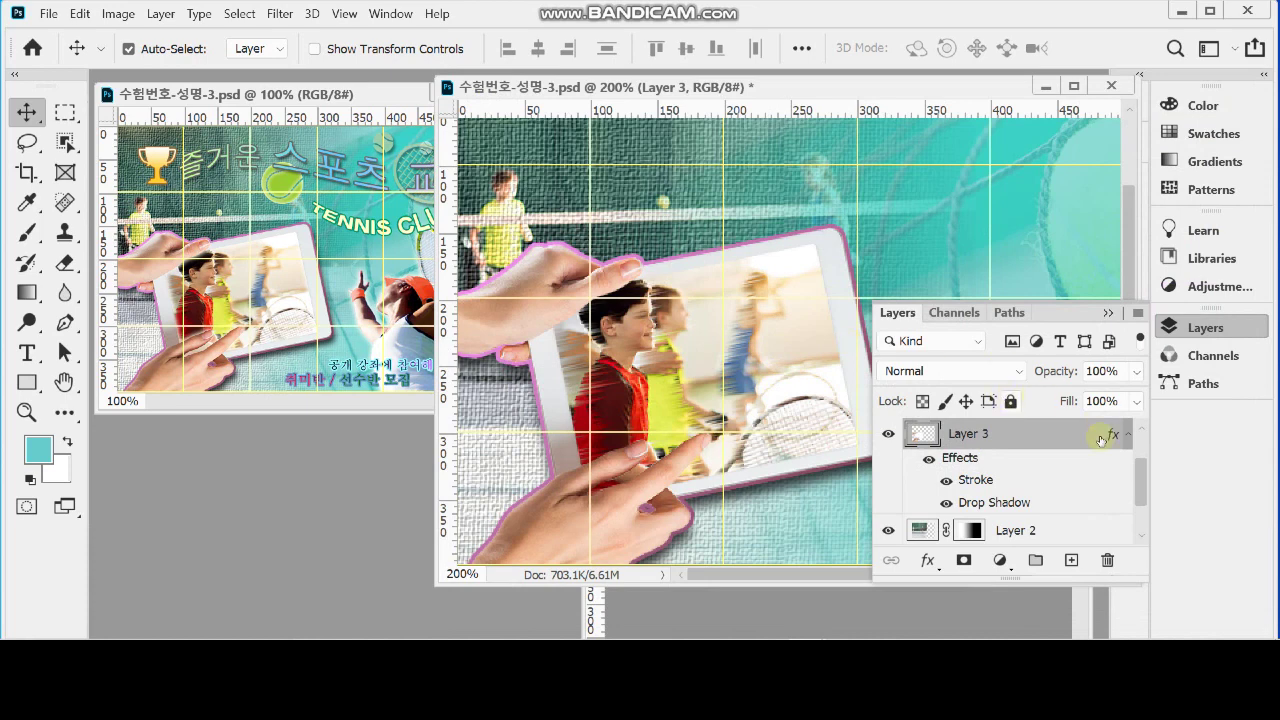
Step: Add an Inner Glow layer style with a size of 10 px to the tablet screen layer, Layer 4
scroll(1032, 503, "down", 1)
left_click(785, 357)
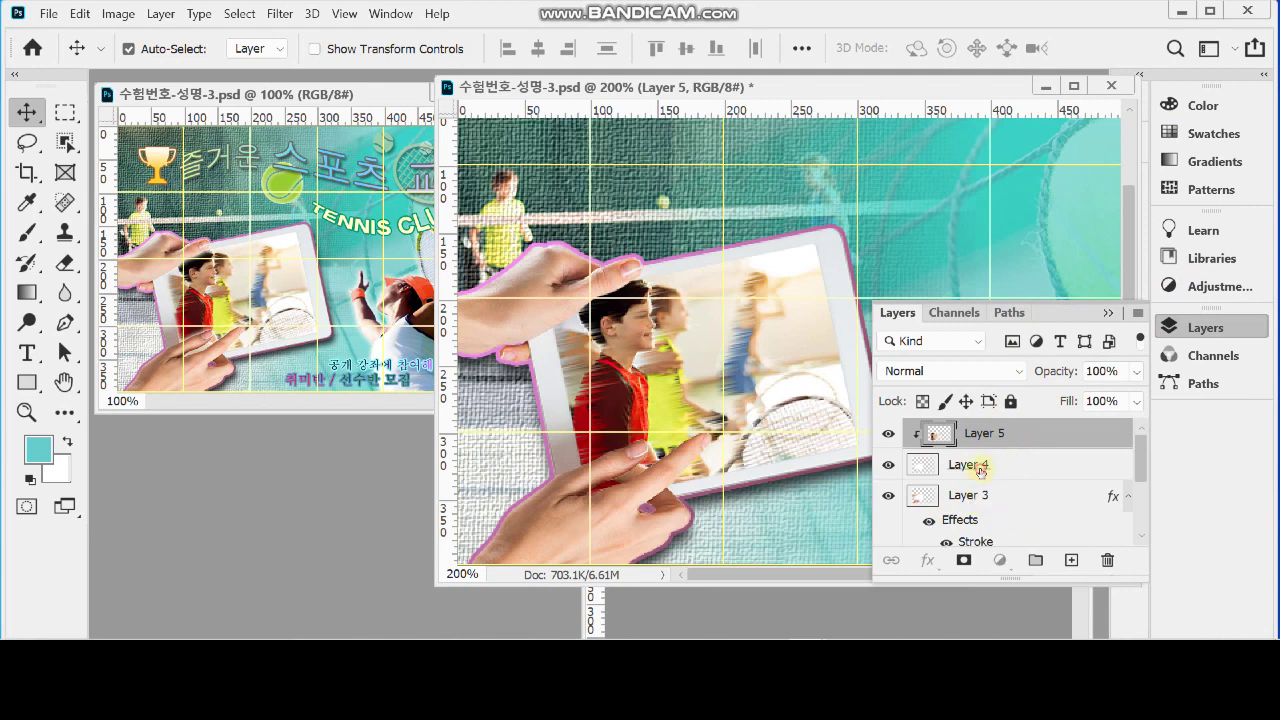
left_click(981, 471)
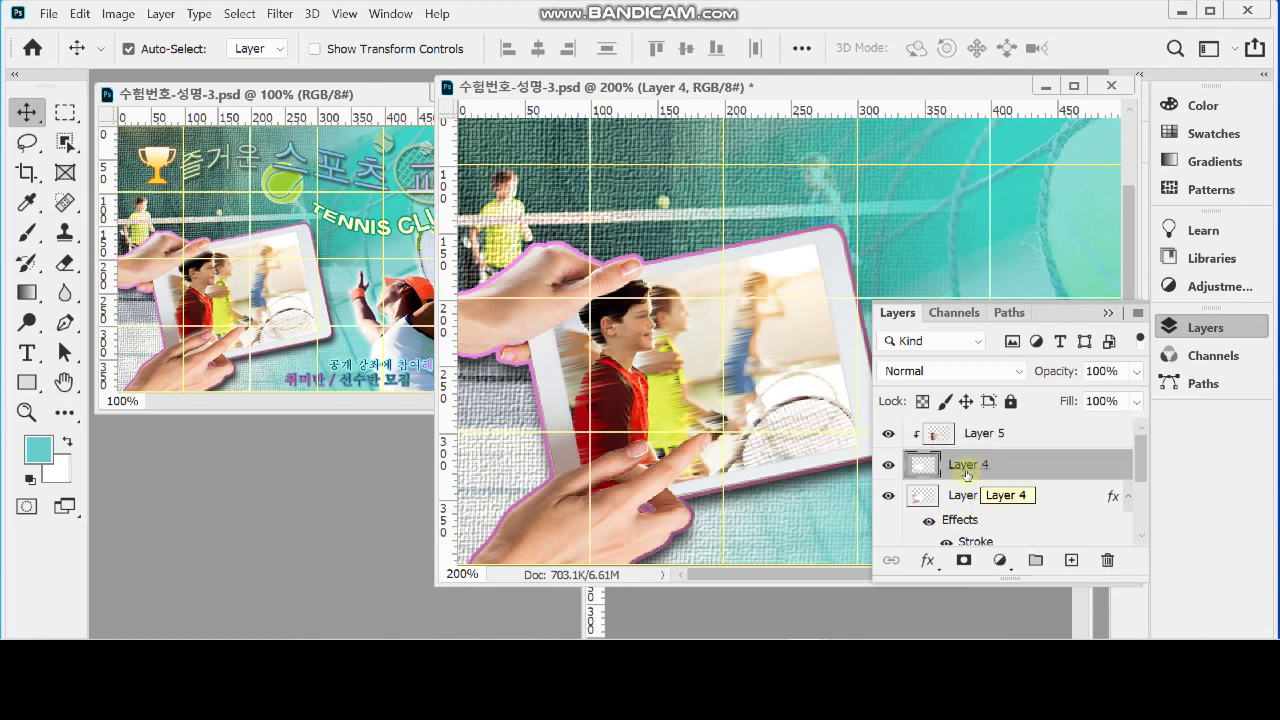
left_click(930, 558)
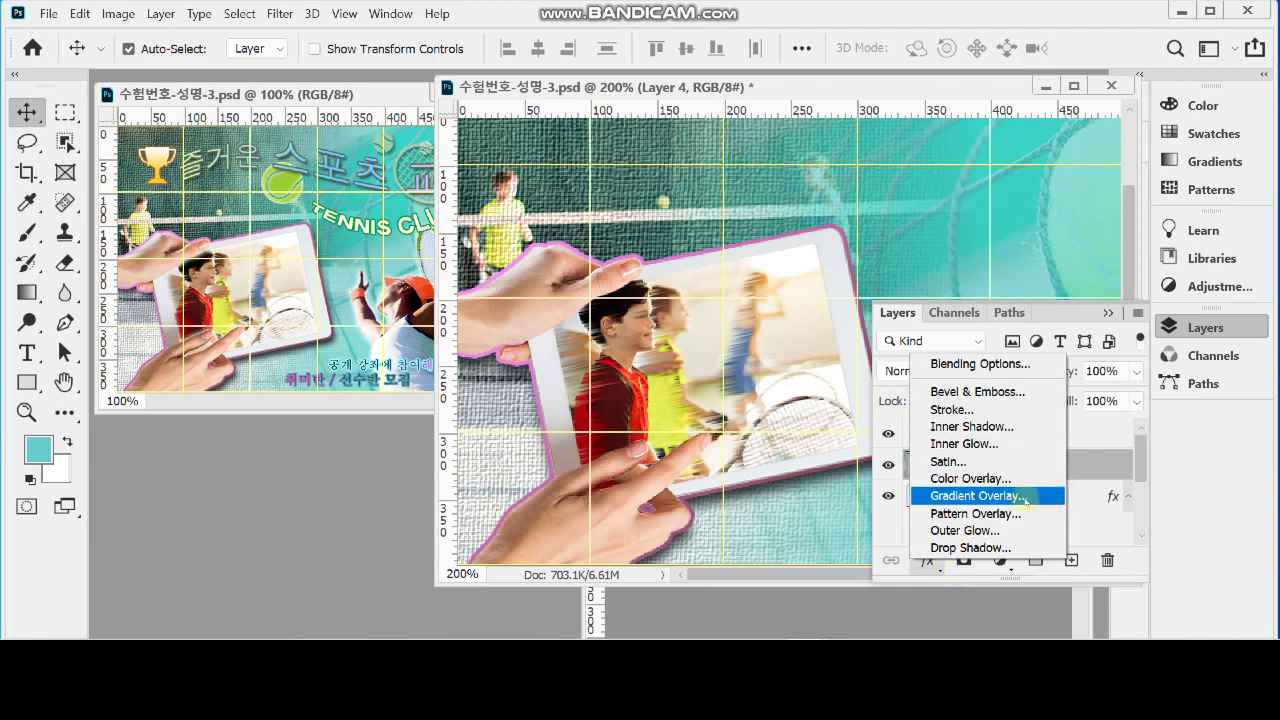
left_click(1008, 446)
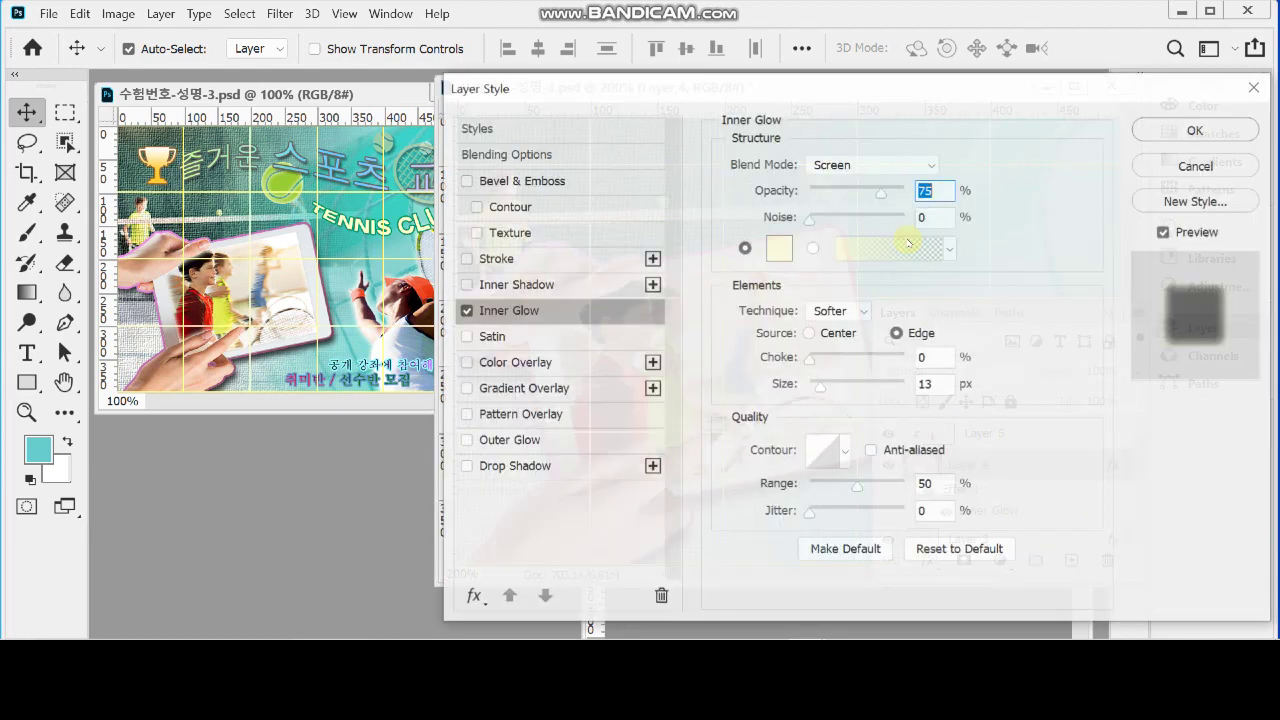
left_click_drag(896, 86, 1069, 87)
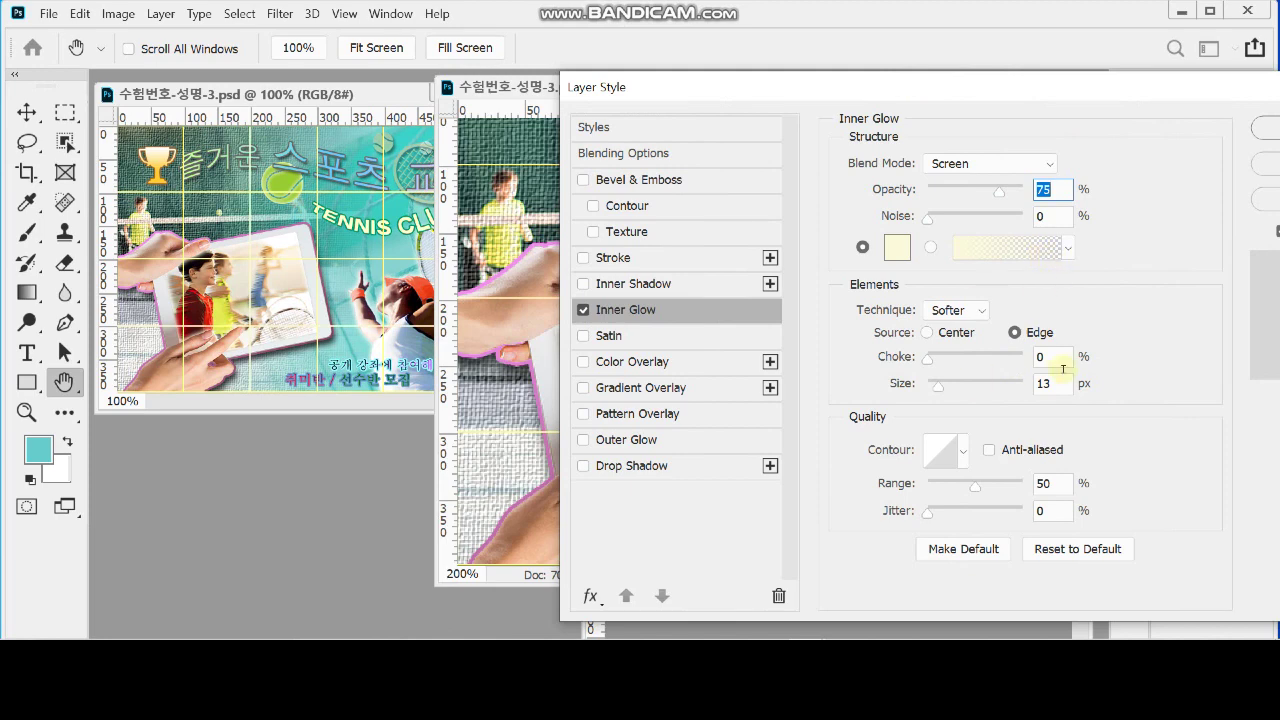
left_click_drag(1055, 384, 1016, 395)
type("10")
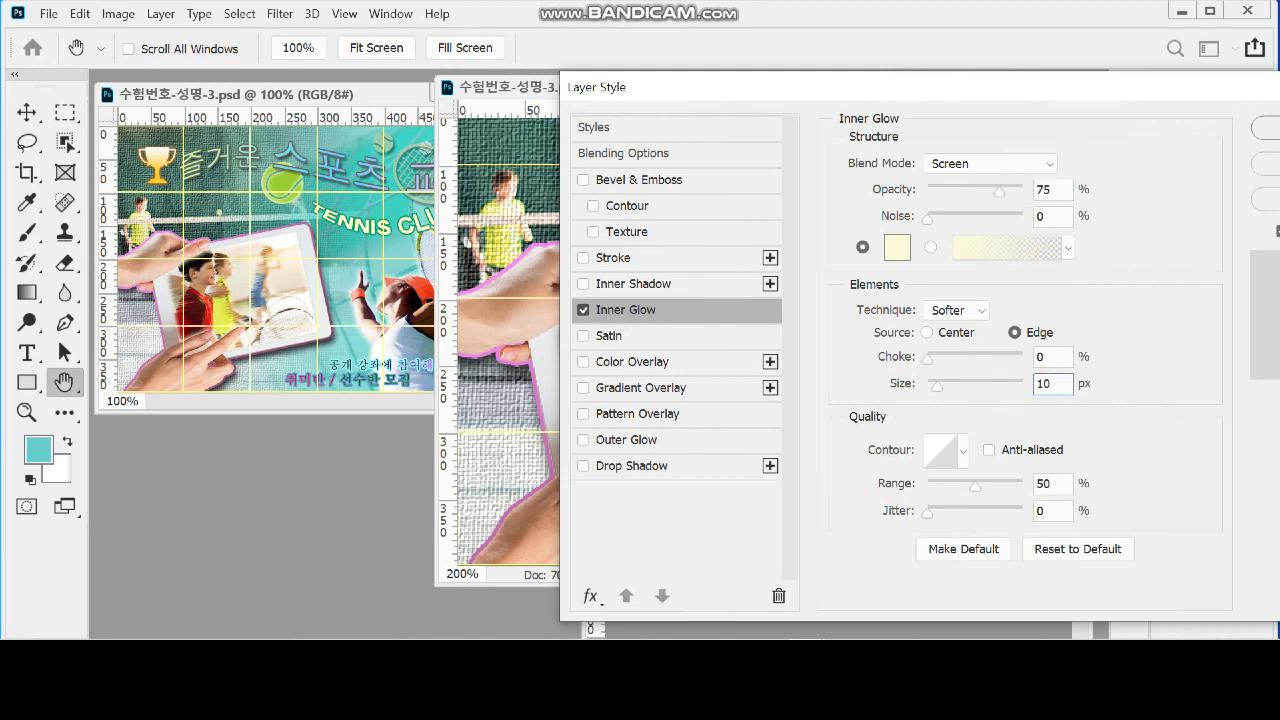
key("Return")
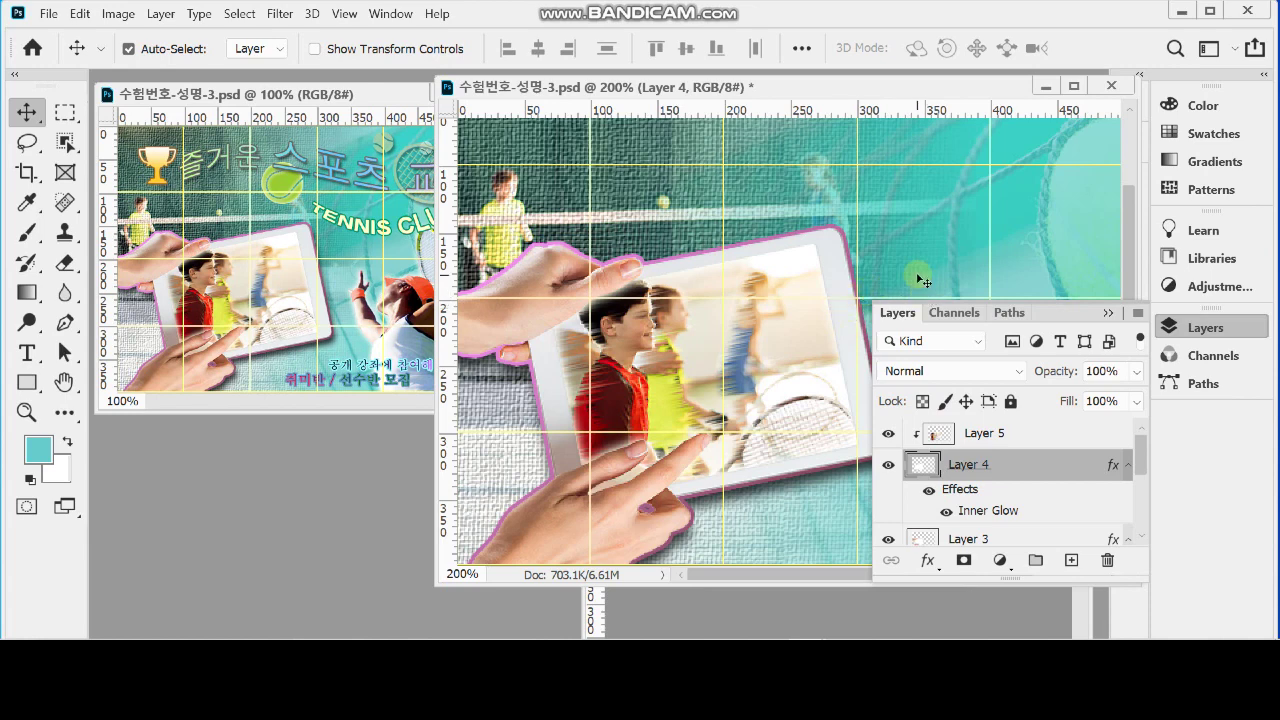
Step: Save the poster and switch to the tennis player photo, 1급-11.jpg
left_click(1180, 328)
key("ctrl")
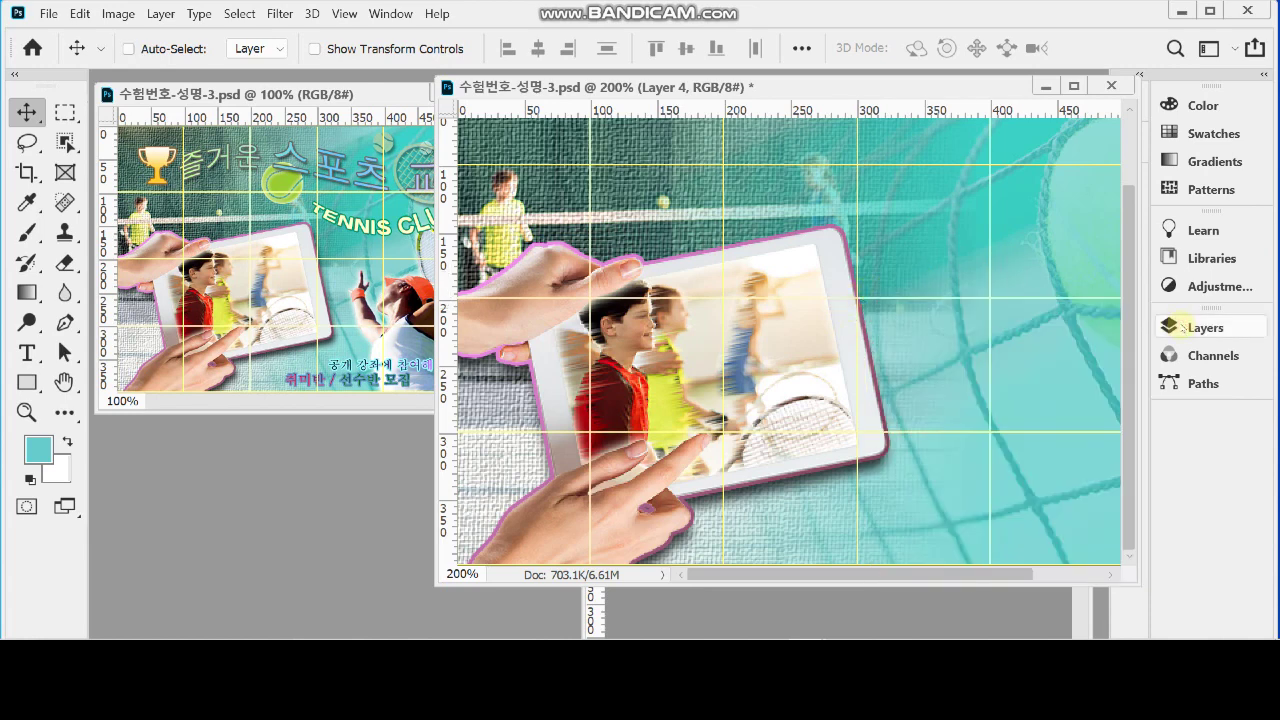
left_click(742, 604)
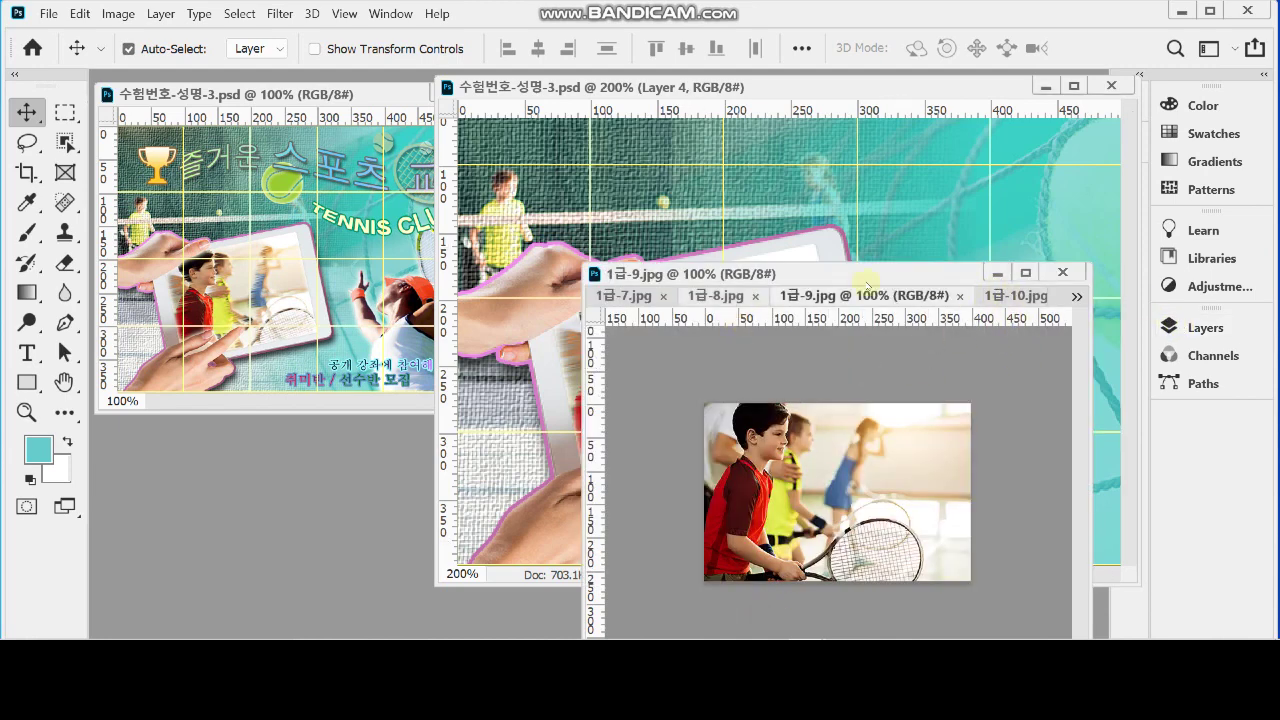
left_click(1015, 296)
left_click(1076, 296)
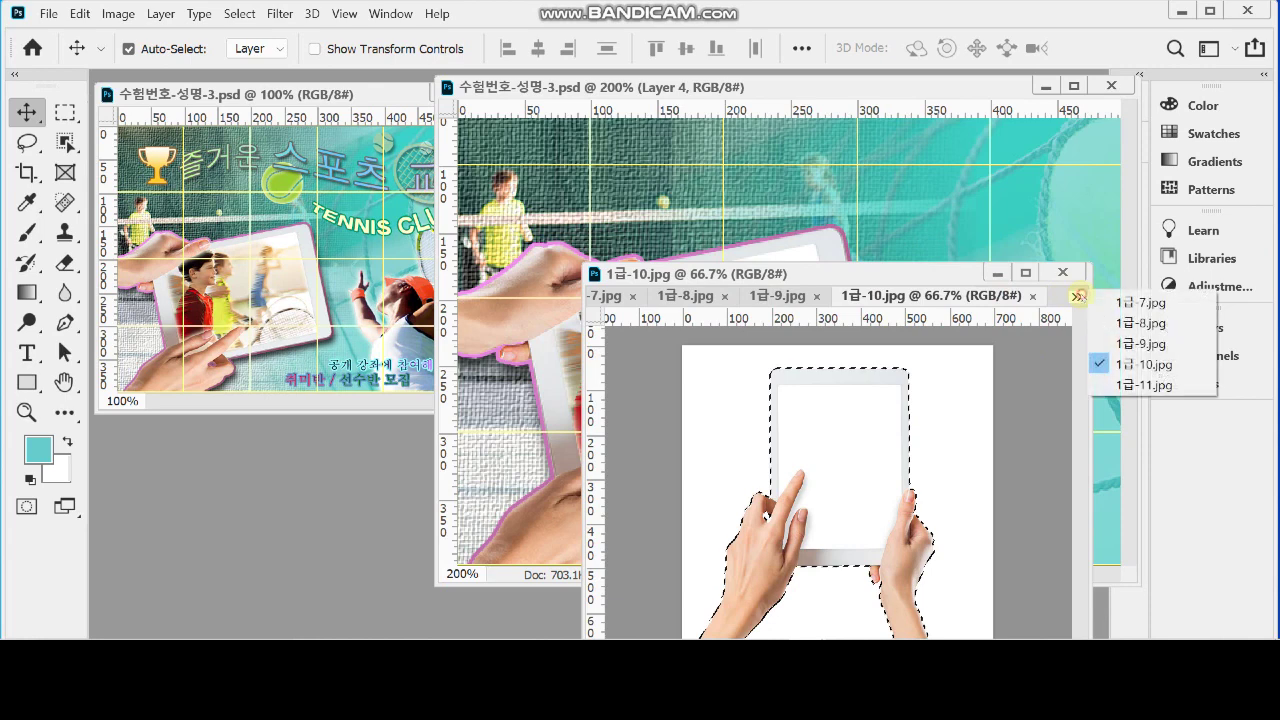
left_click(940, 297)
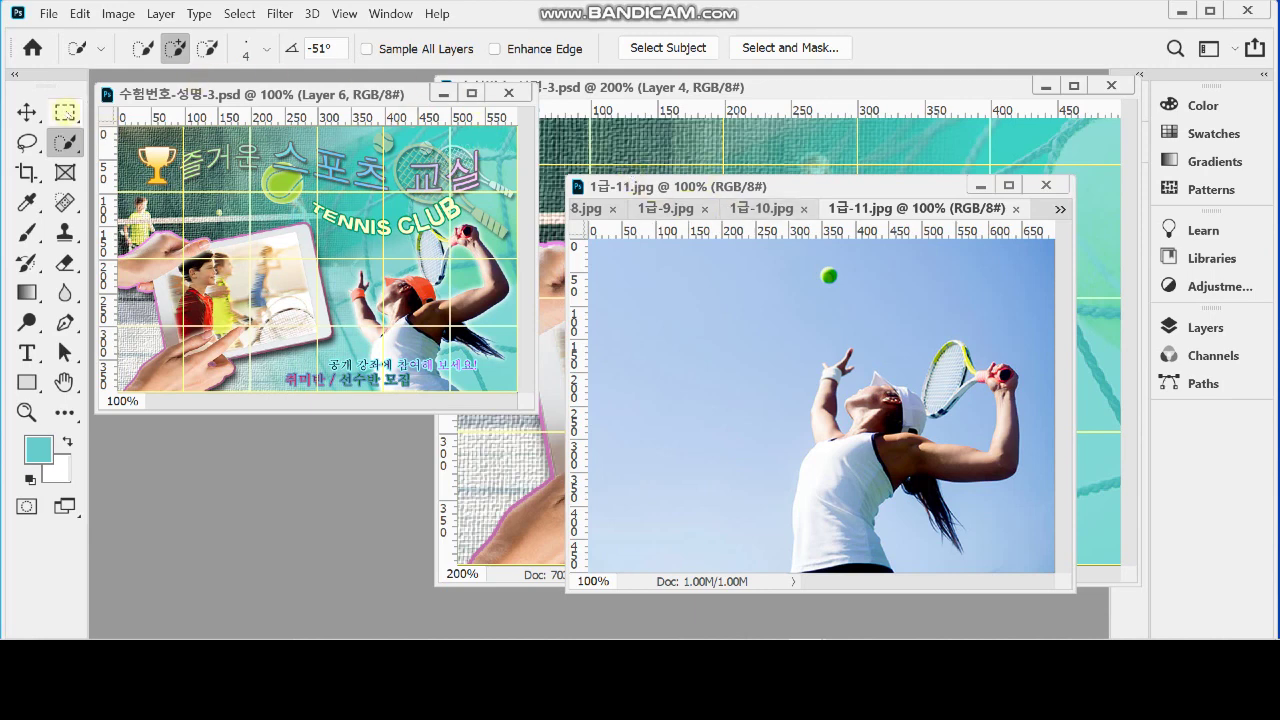
Step: Marquee the tennis player with her racket and subtract the surrounding sky using the Magic Wand at tolerance 20
left_click(65, 112)
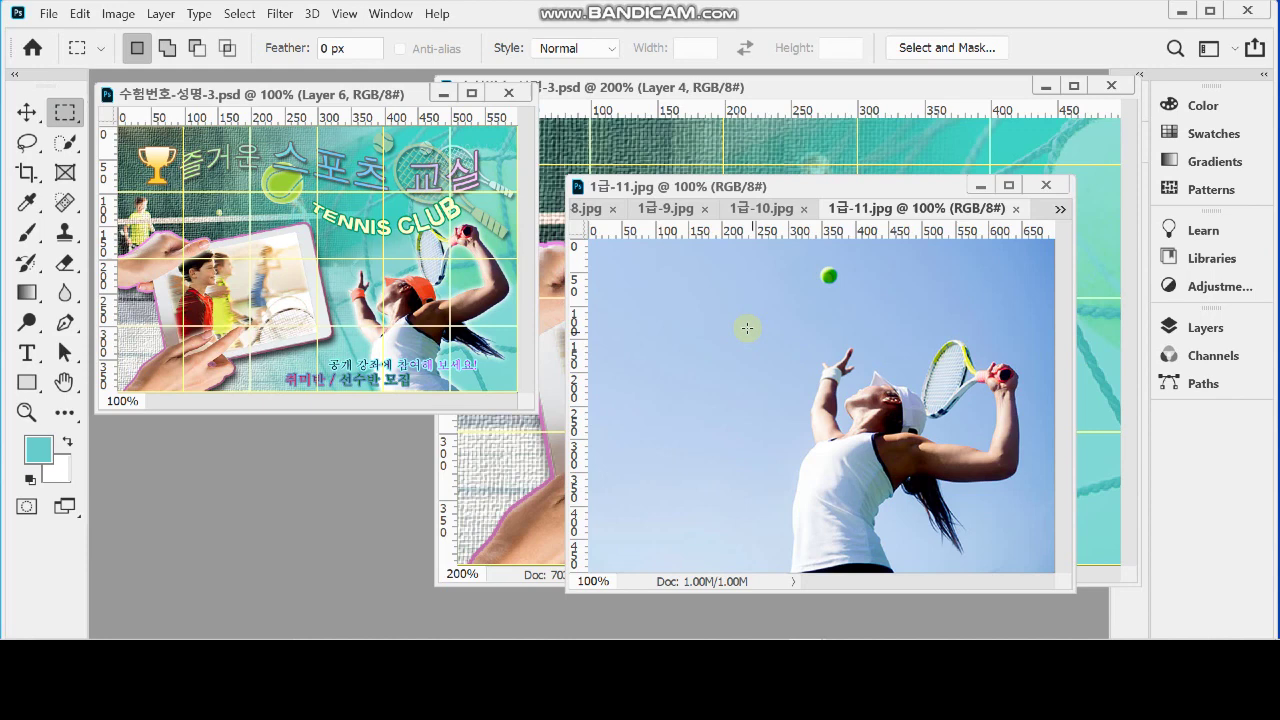
left_click_drag(758, 326, 1041, 606)
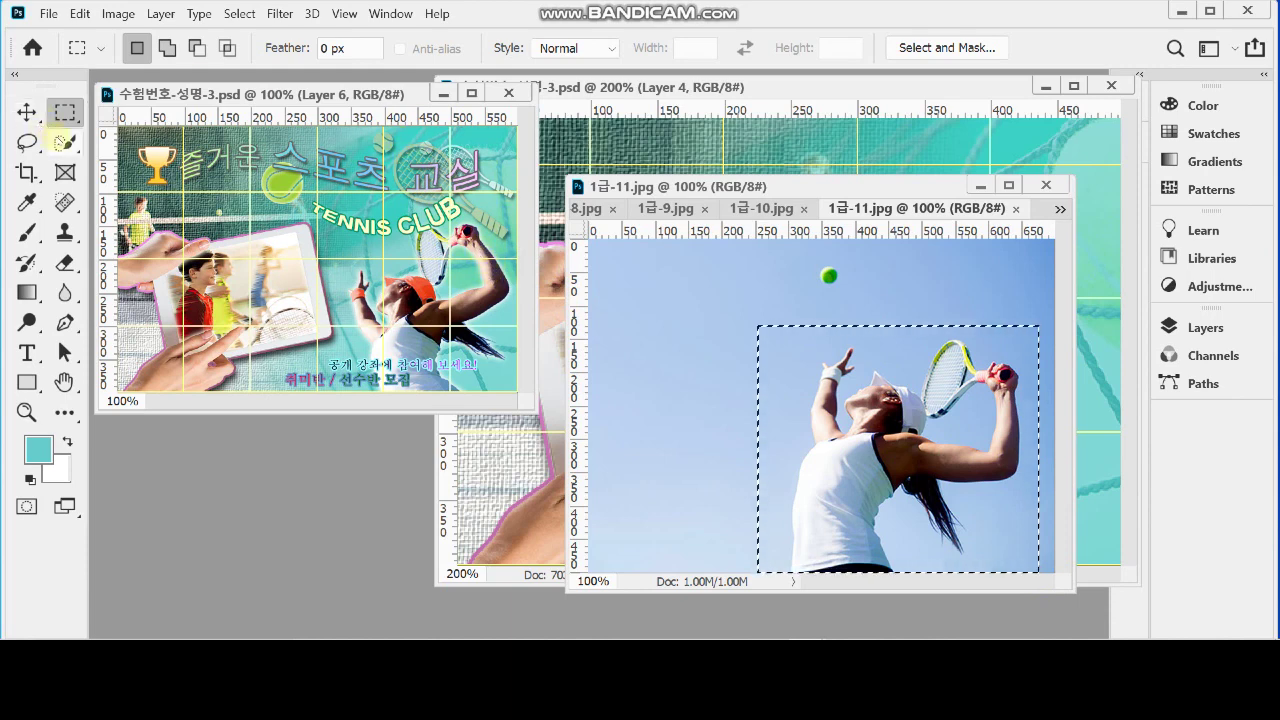
left_click(66, 143)
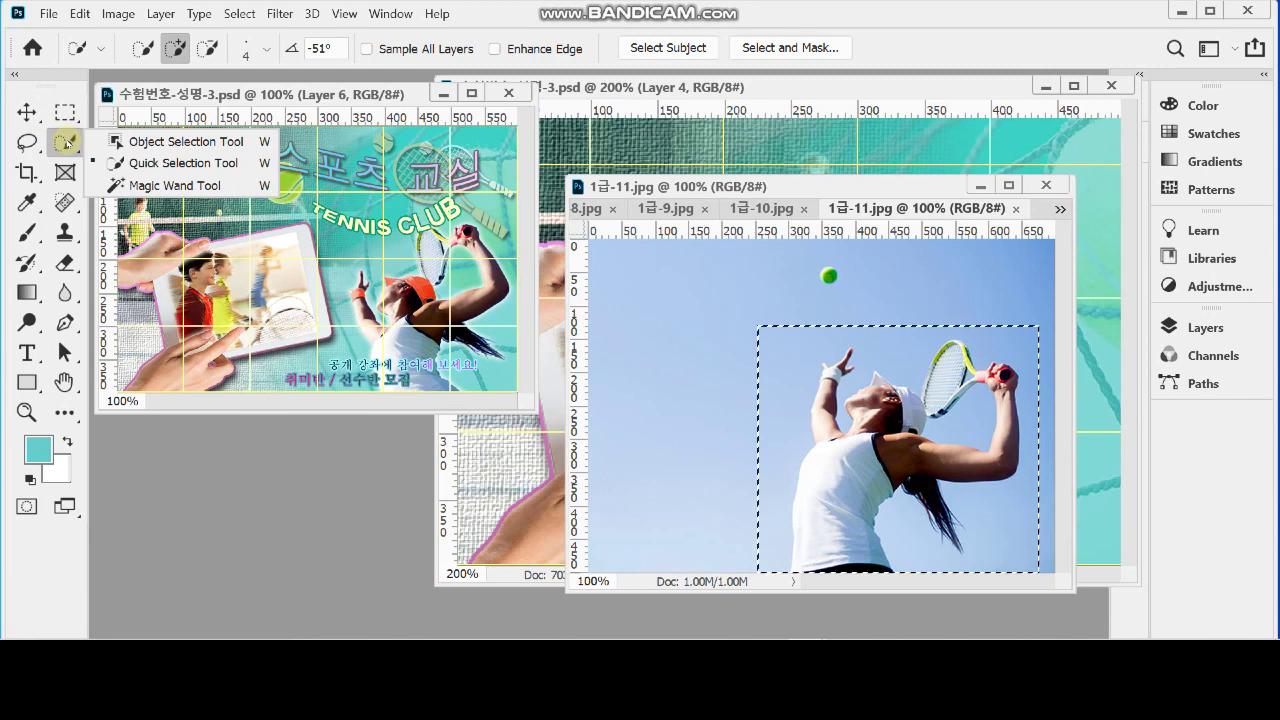
left_click(122, 186)
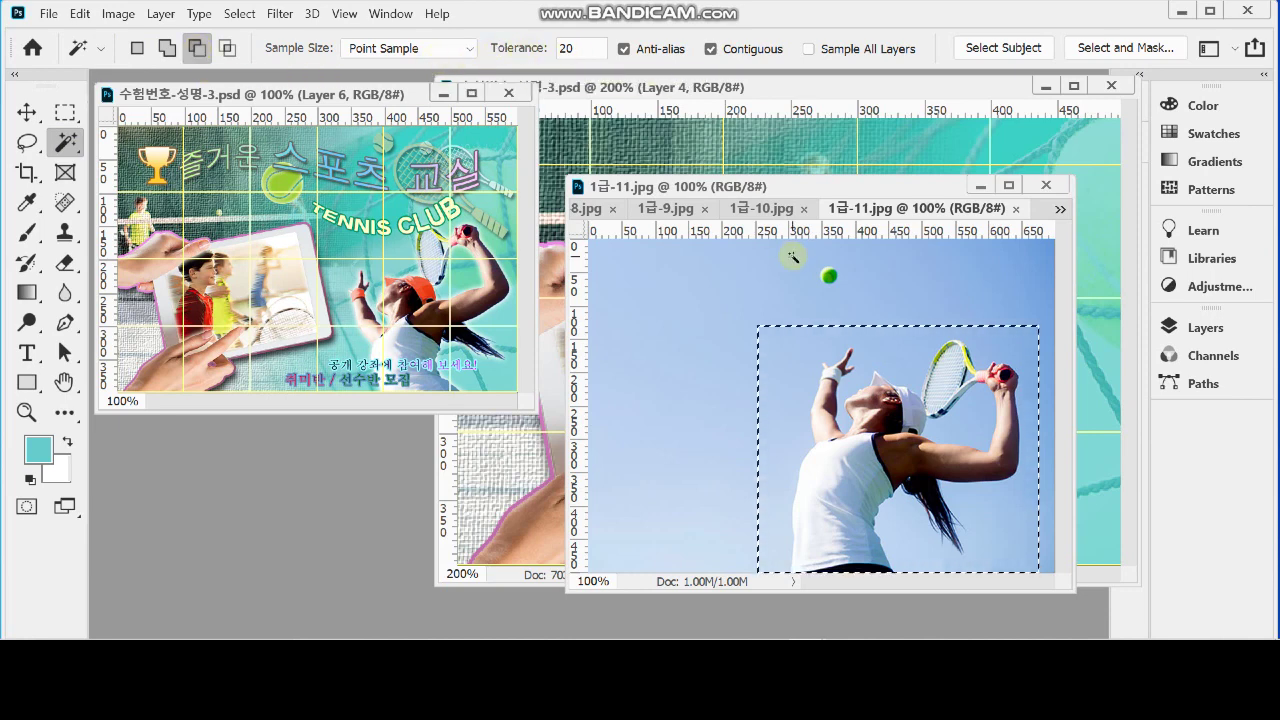
left_click(788, 363)
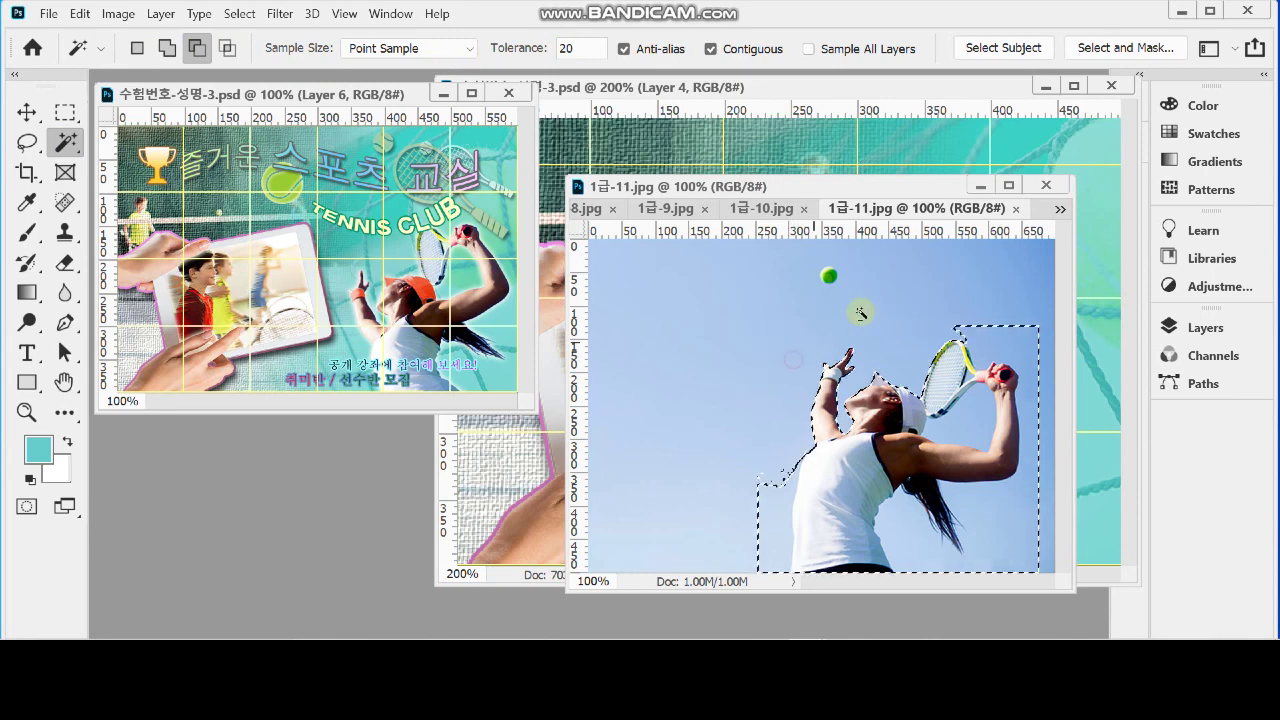
left_click(987, 427)
left_click(986, 531)
left_click(777, 487)
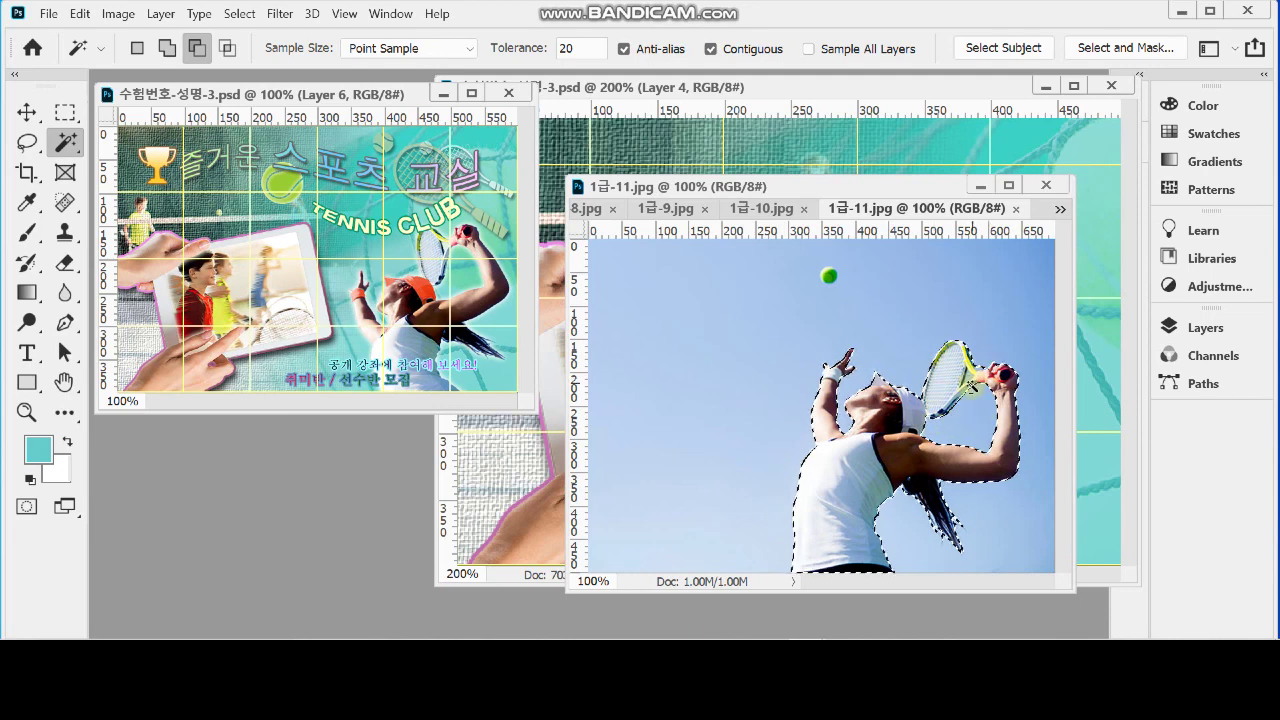
Step: Subtract the leftover patches of sky around the racket and raised arm from the player's selection
left_click(956, 408, "ctrl")
left_click(984, 346)
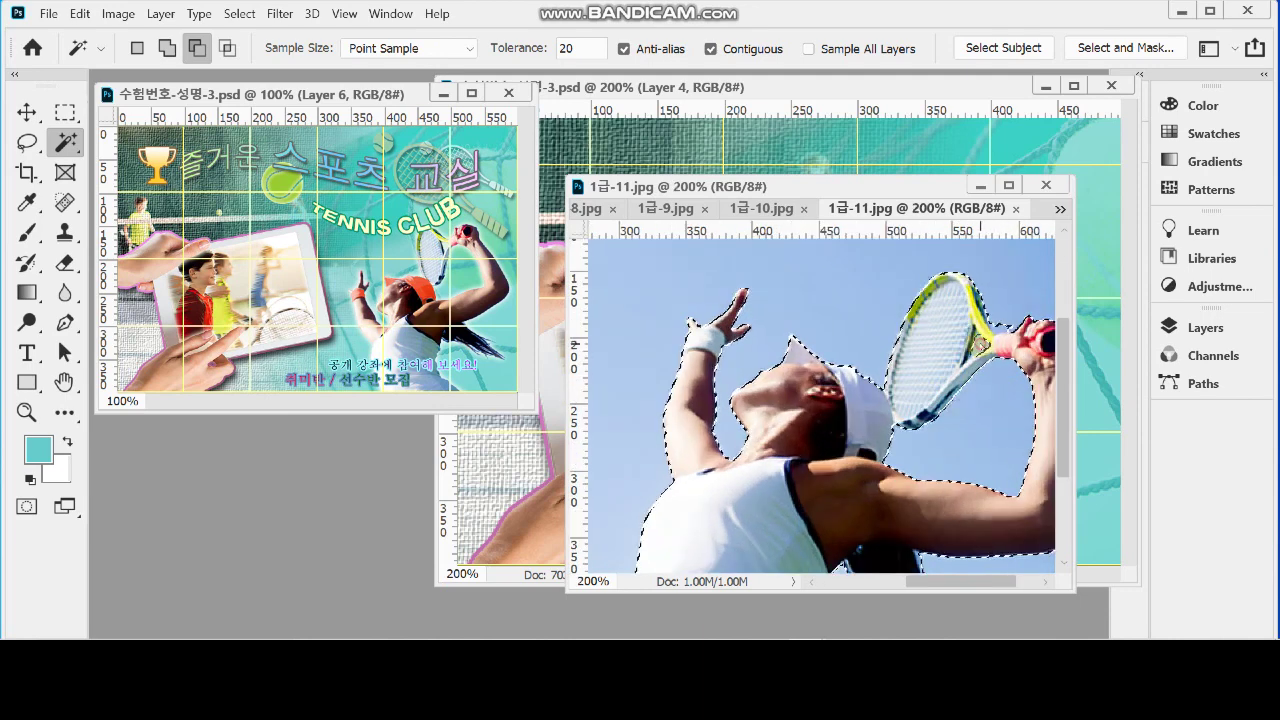
left_click(1008, 322)
left_click(985, 420, "ctrl")
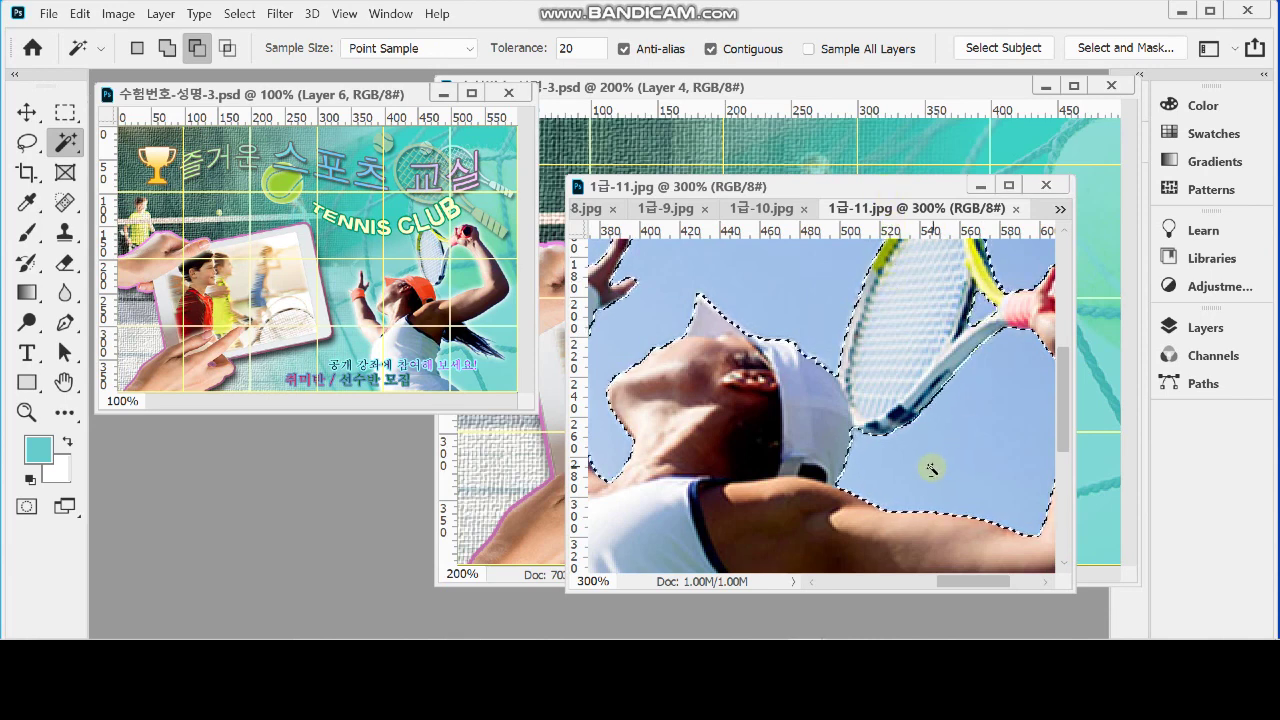
Step: Set up the Quick Selection tool in add-to-selection mode with a 3 px brush for refining the cap's edge
left_click_drag(808, 453, 896, 377)
left_click_drag(990, 287, 894, 377)
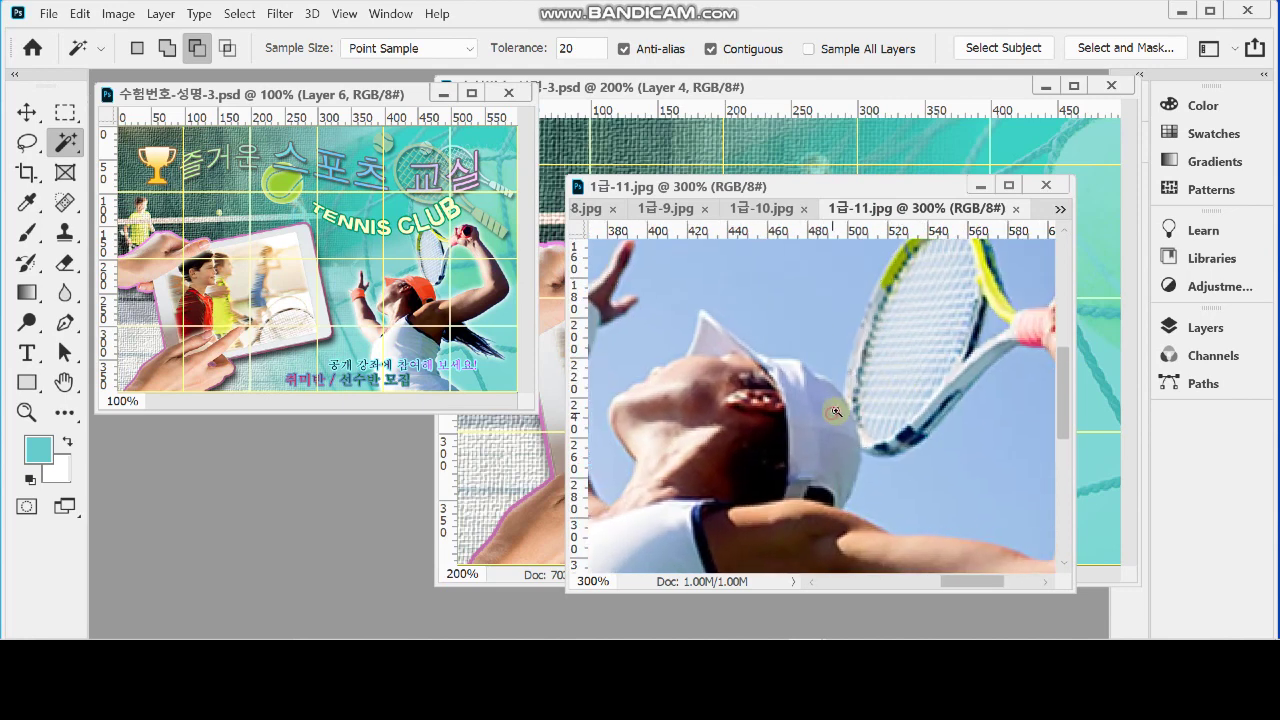
left_click(836, 411, "ctrl")
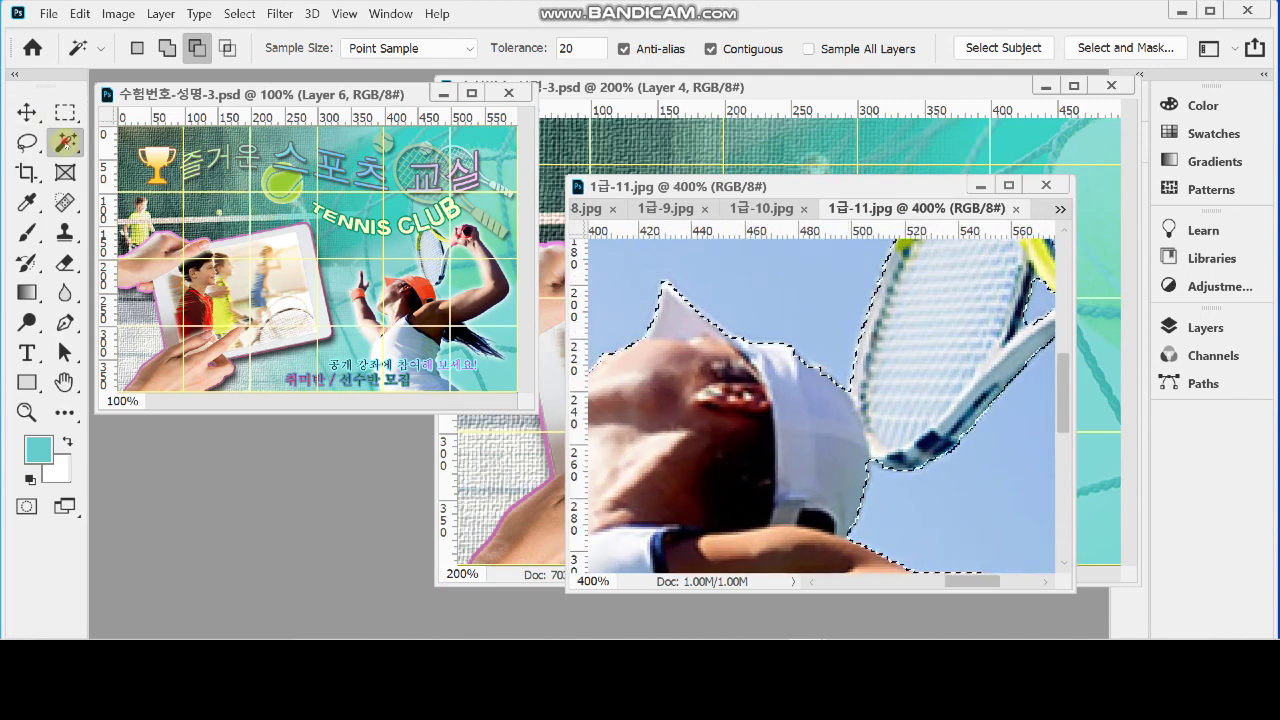
right_click(66, 143)
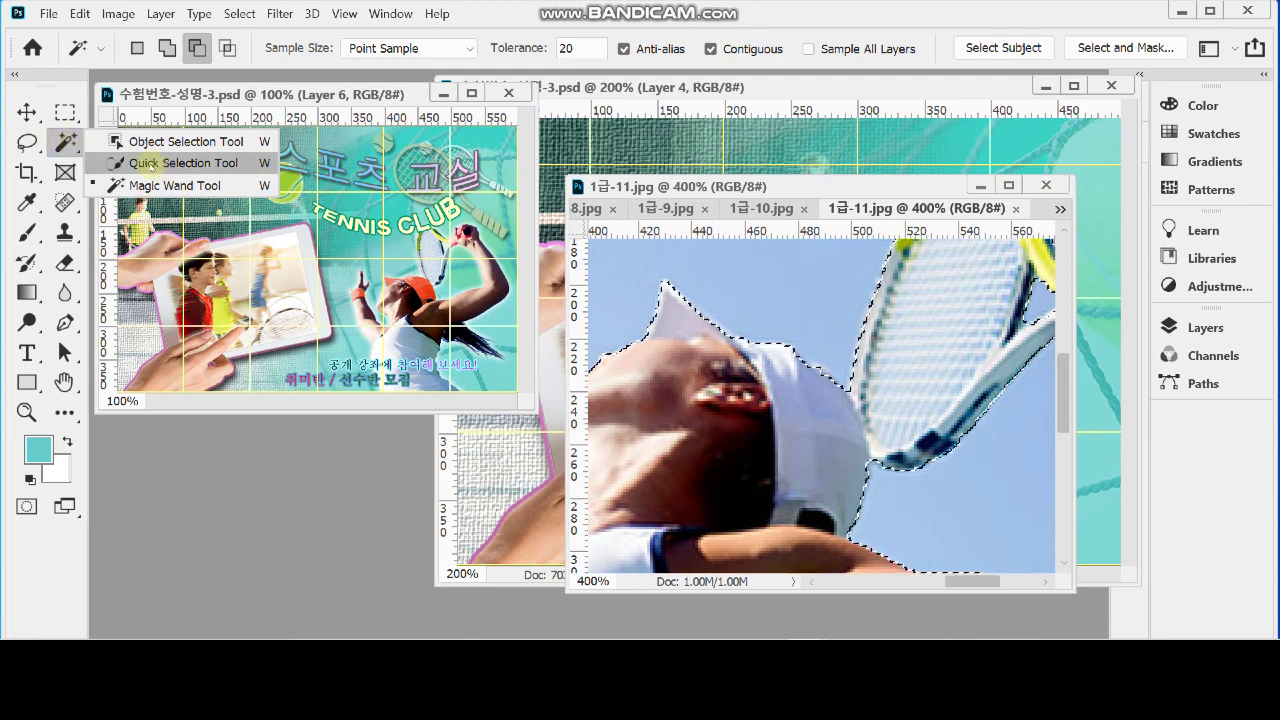
left_click(150, 164)
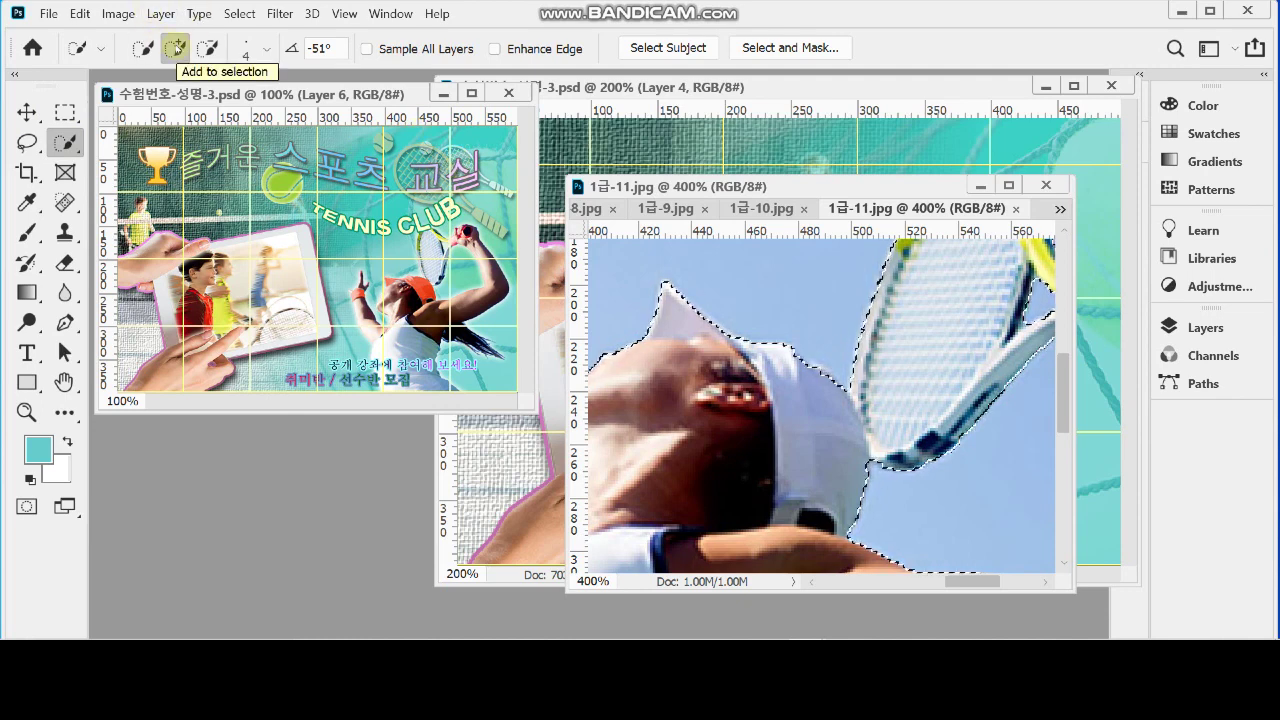
left_click(175, 47)
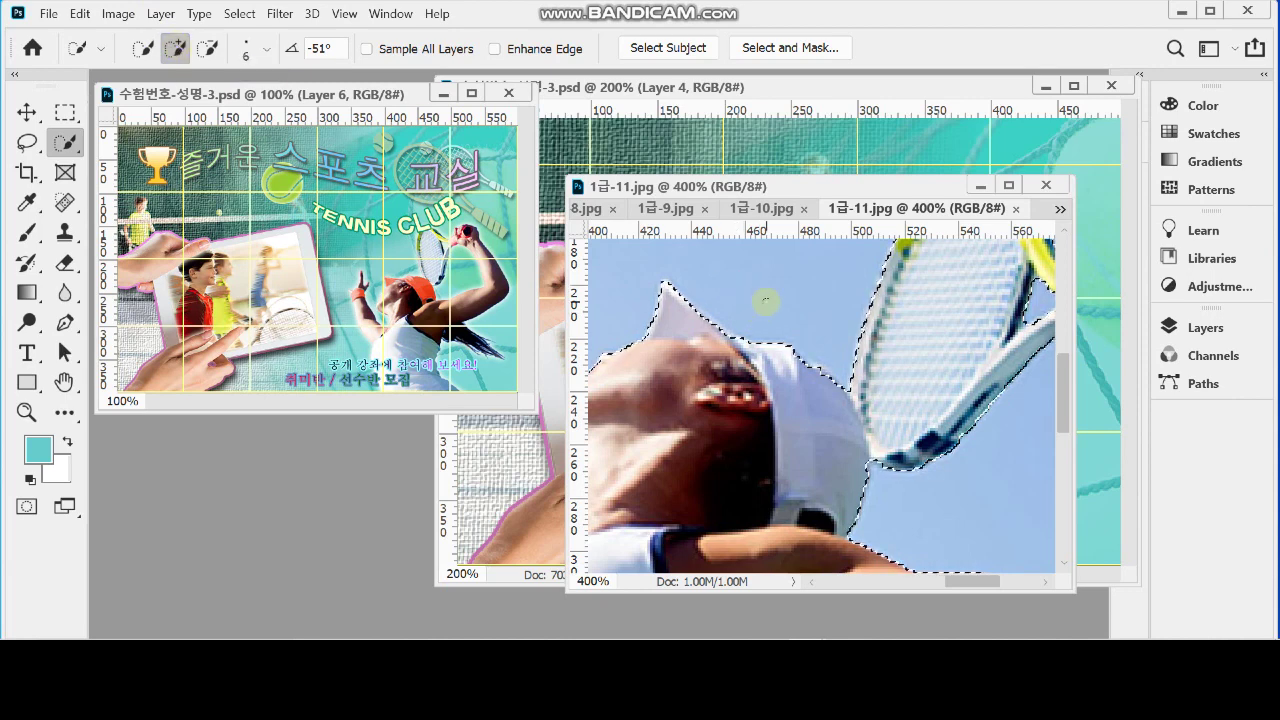
key("bracketright")
key("bracketright")
key("bracketright")
key("bracketright")
key("bracketleft")
key("bracketleft")
key("bracketleft")
key("bracketleft")
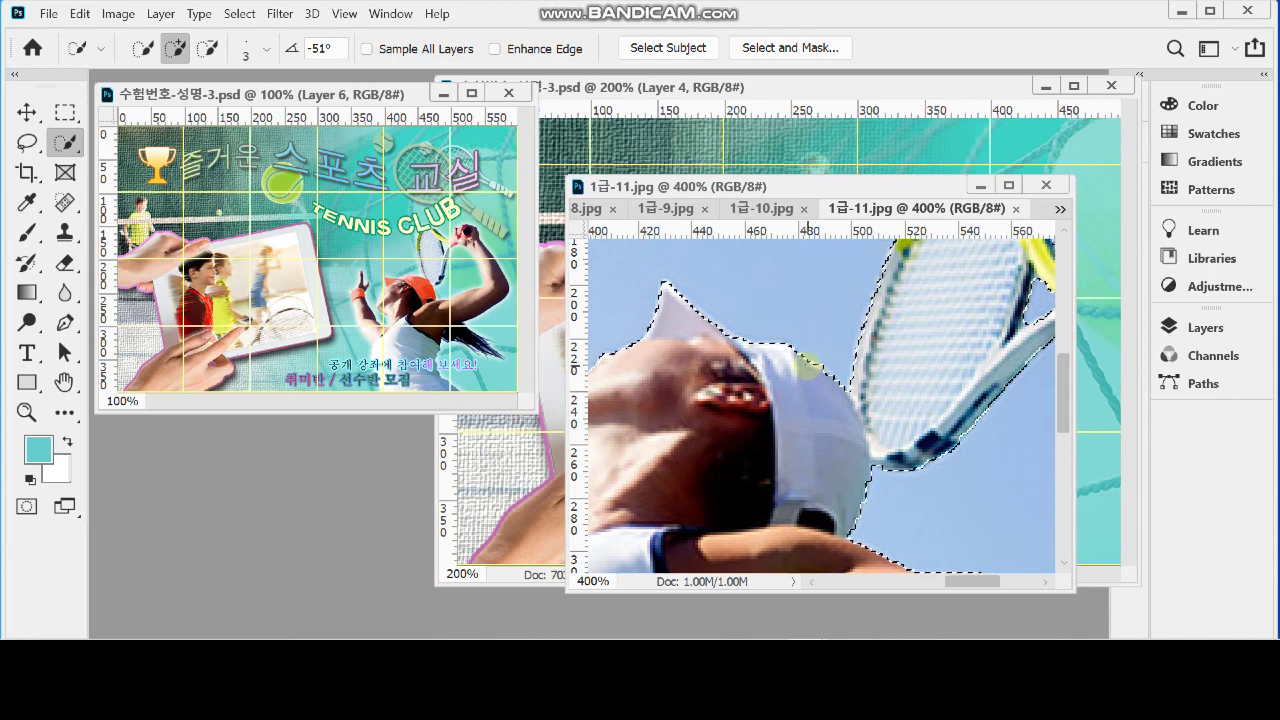
Step: Copy the selected tennis player and switch to the working poster document, showing the whole canvas
key("ctrl+d")
left_click(837, 398, "alt")
left_click(837, 398, "alt")
left_click(837, 398, "alt")
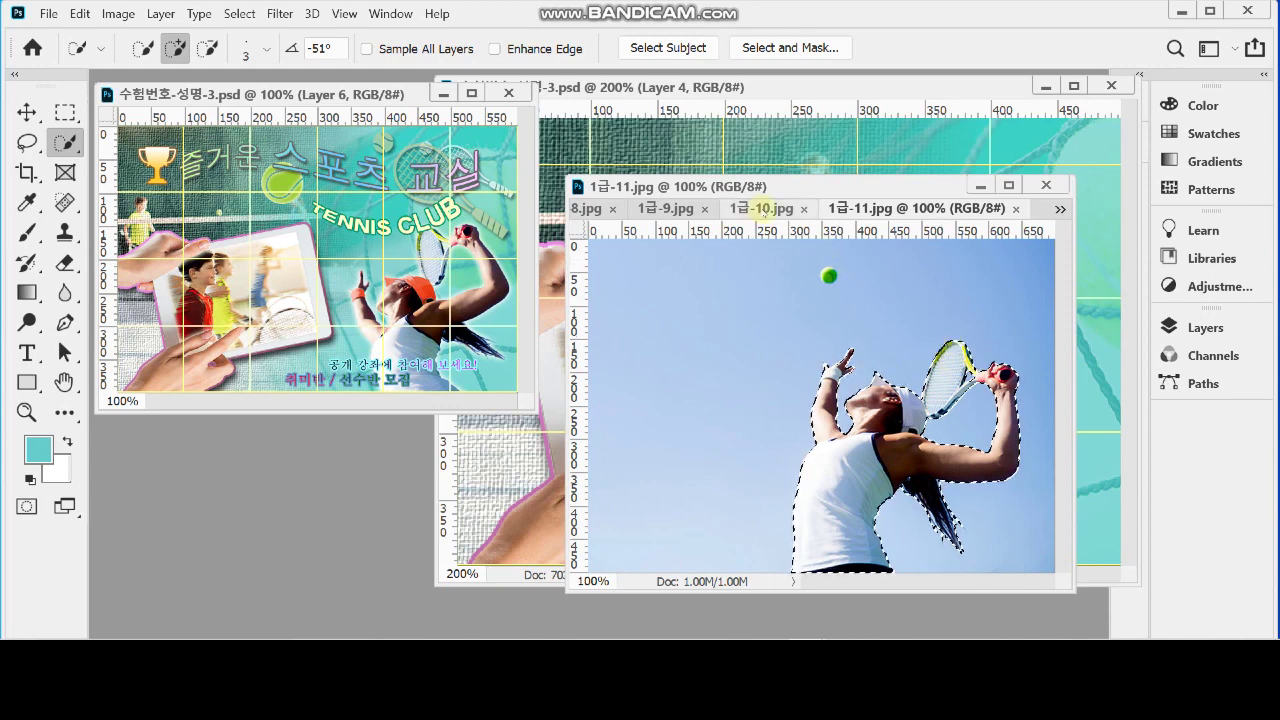
left_click(728, 87)
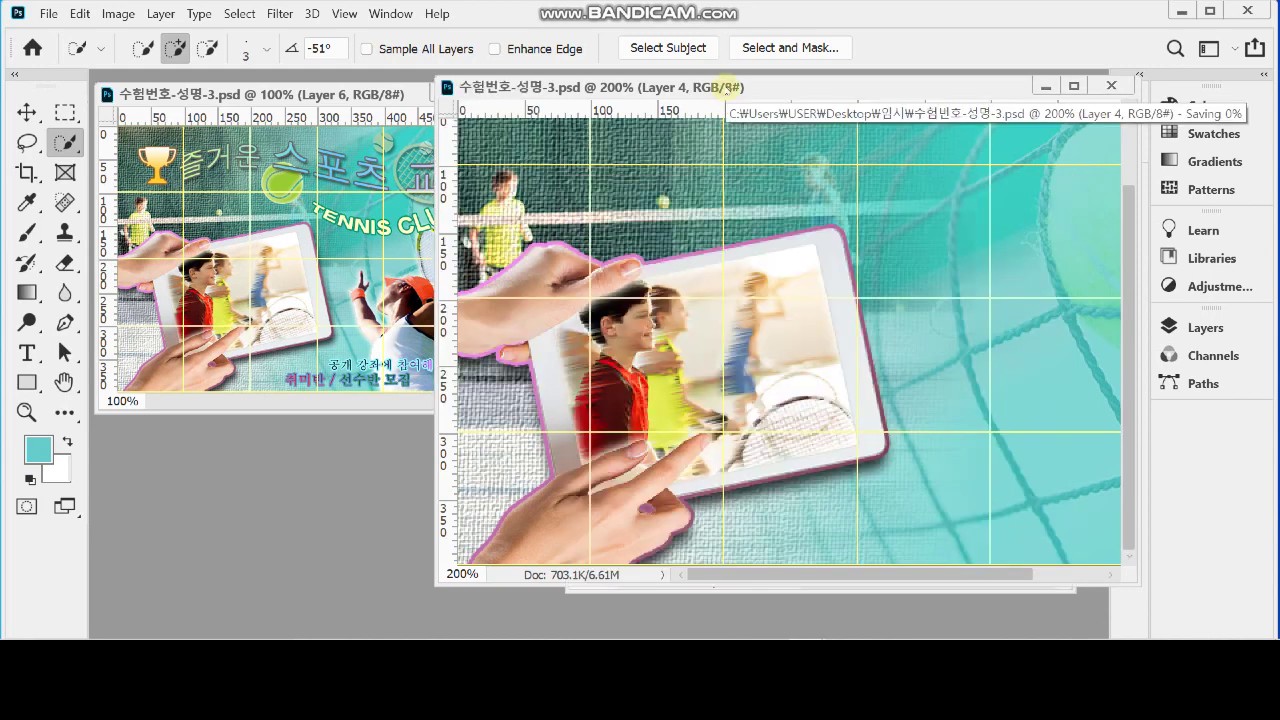
left_click(913, 387, "alt")
key("ctrl+v")
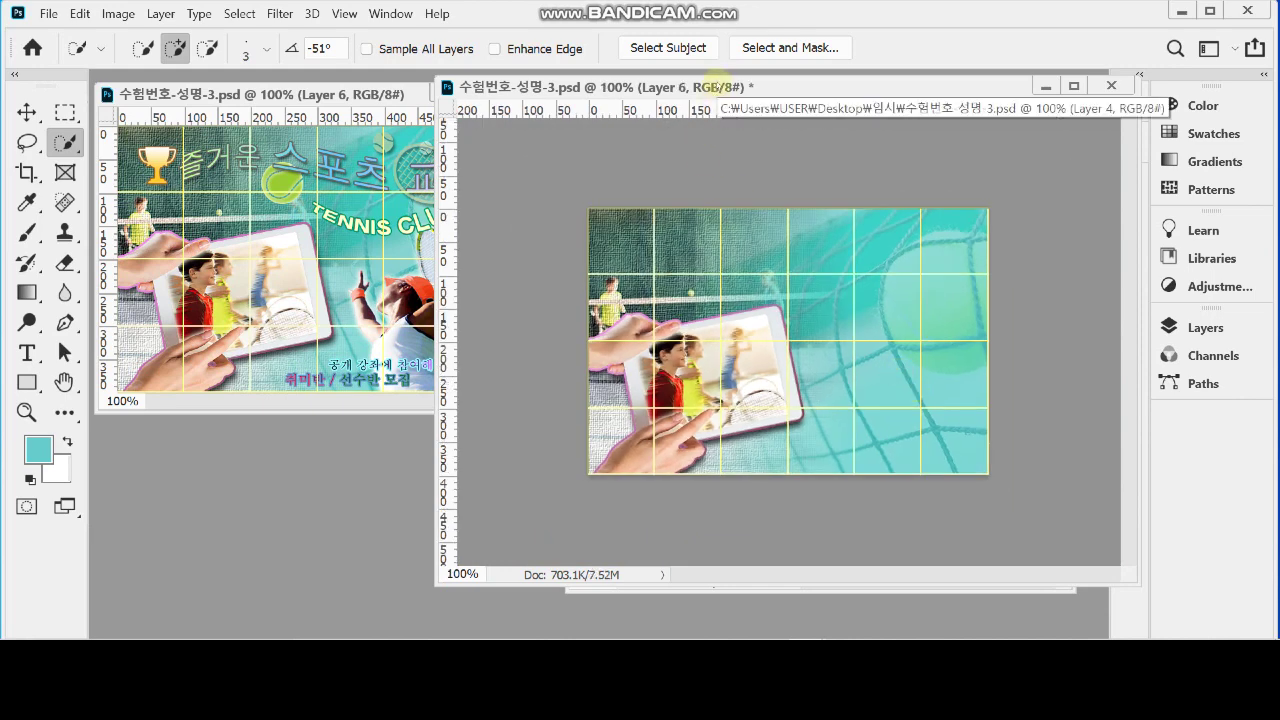
key("ctrl+v")
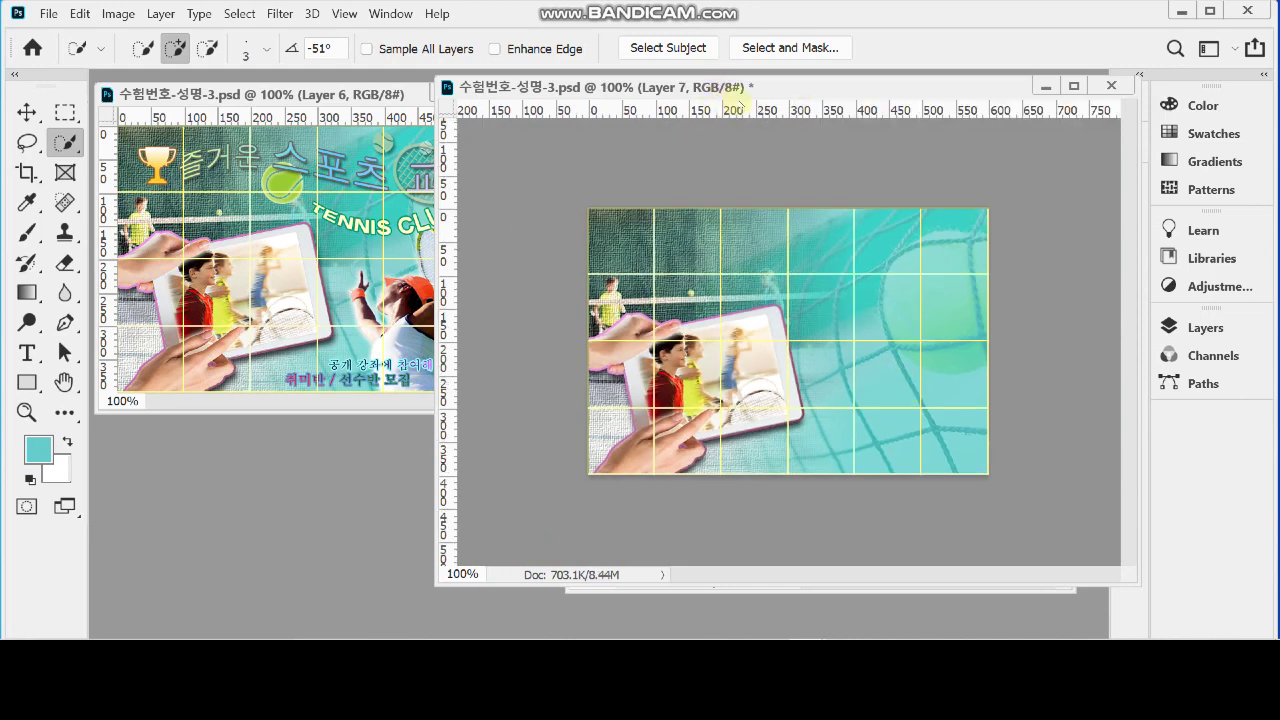
key("ctrl+z")
key("ctrl+z")
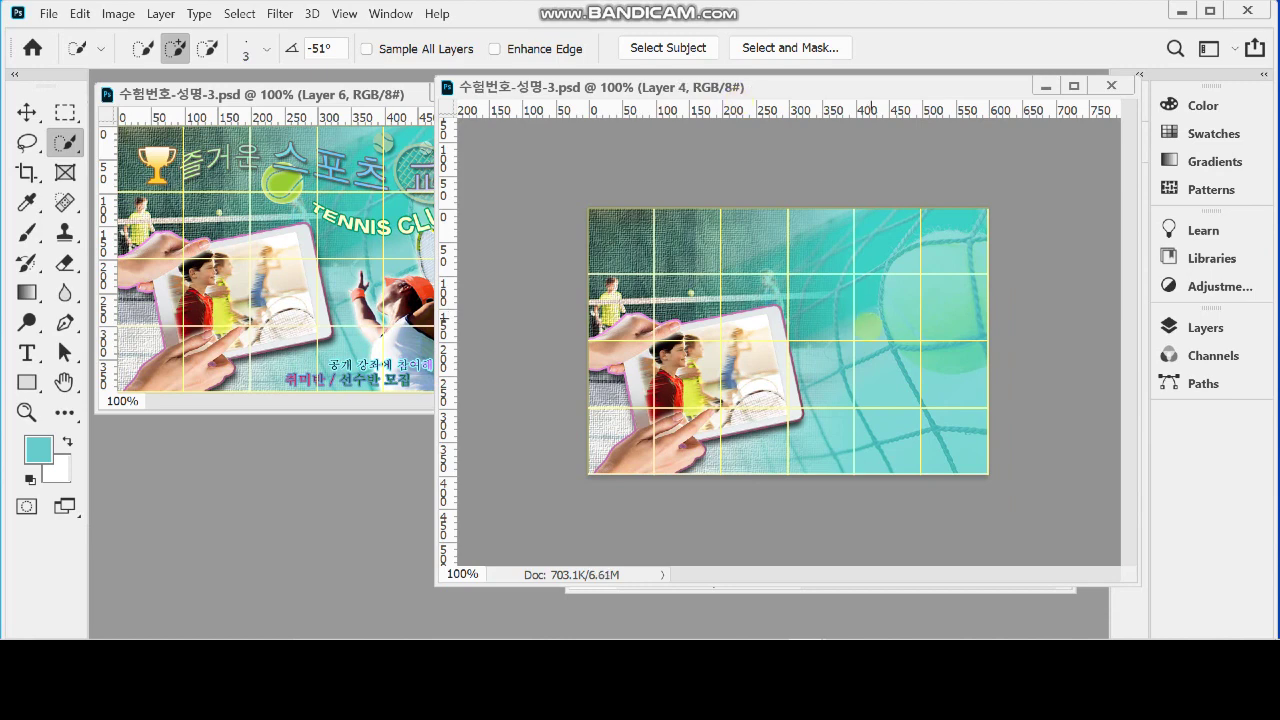
Step: Paste the copied tennis player into the poster as a new layer directly above Layer 4
left_click(1187, 330)
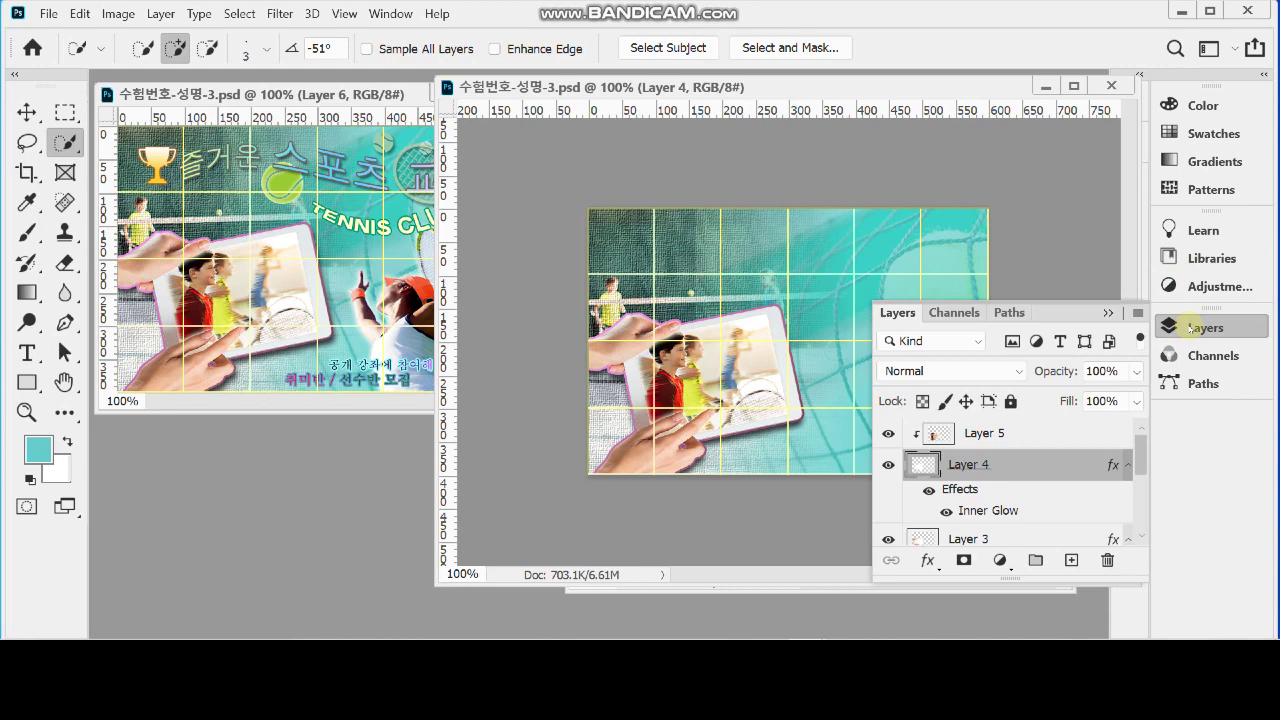
key("ctrl+v")
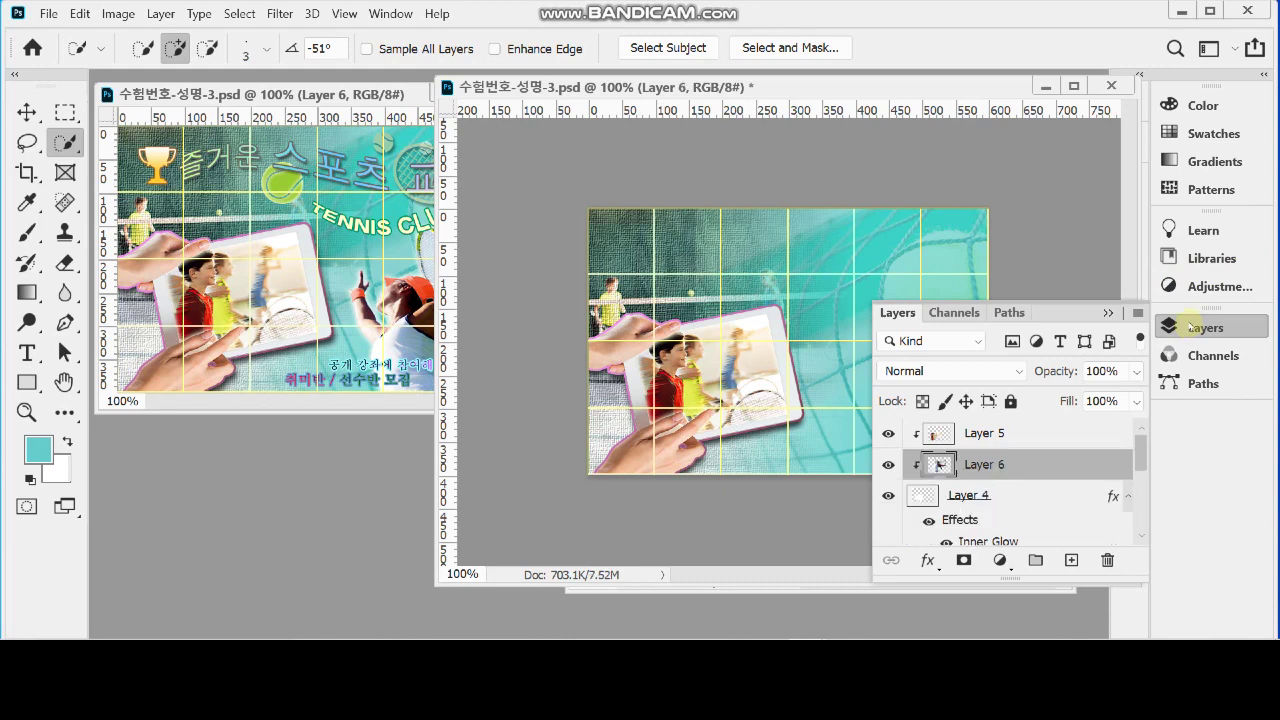
left_click_drag(790, 340, 864, 455)
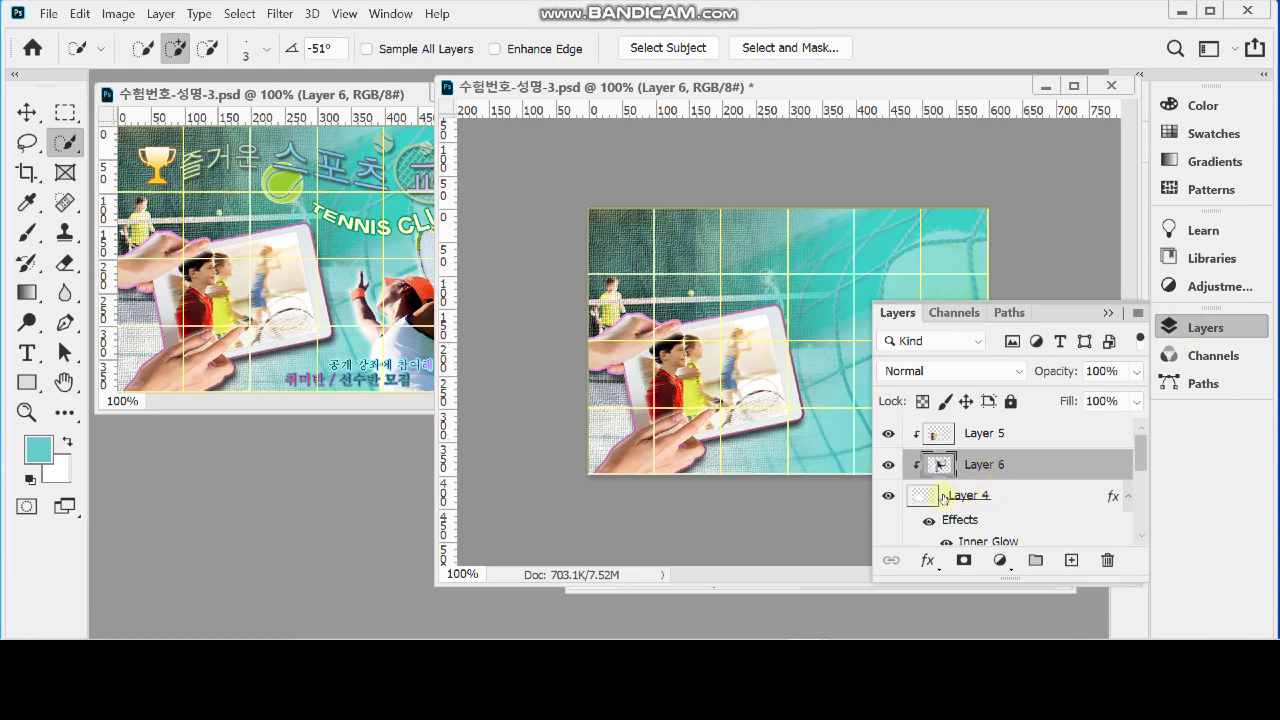
key("ctrl+z")
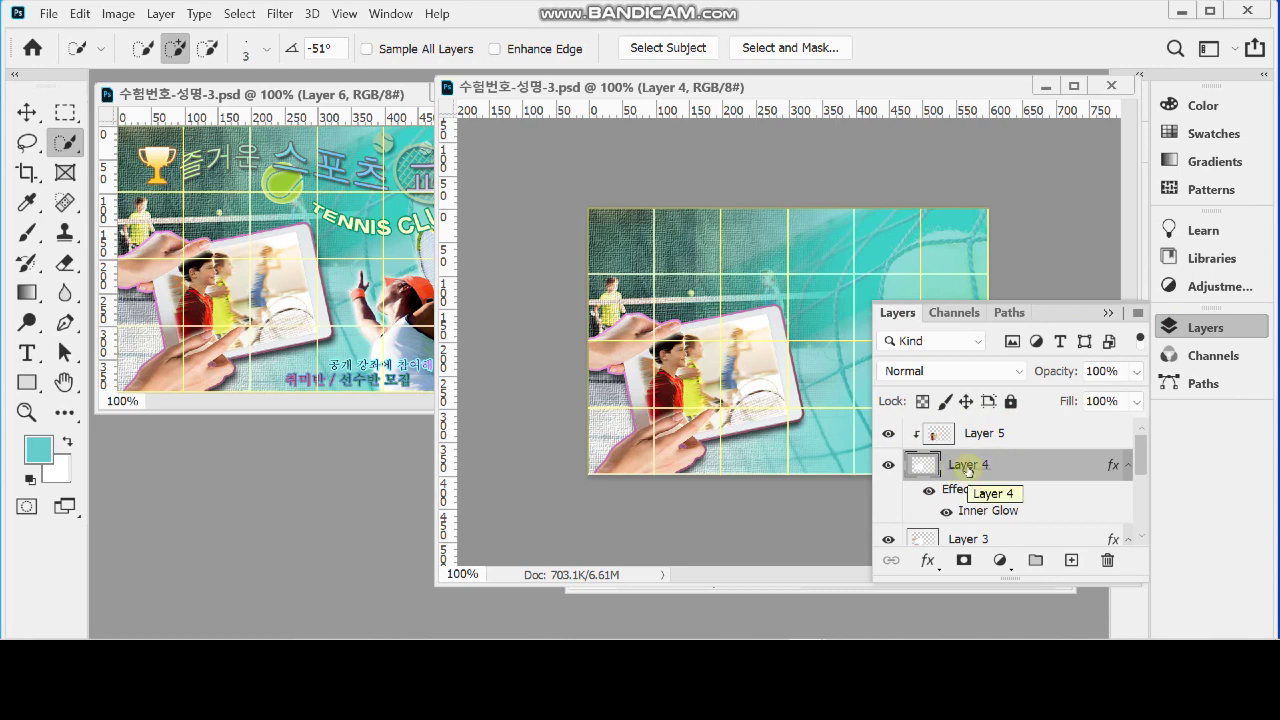
key("ctrl+shift+z")
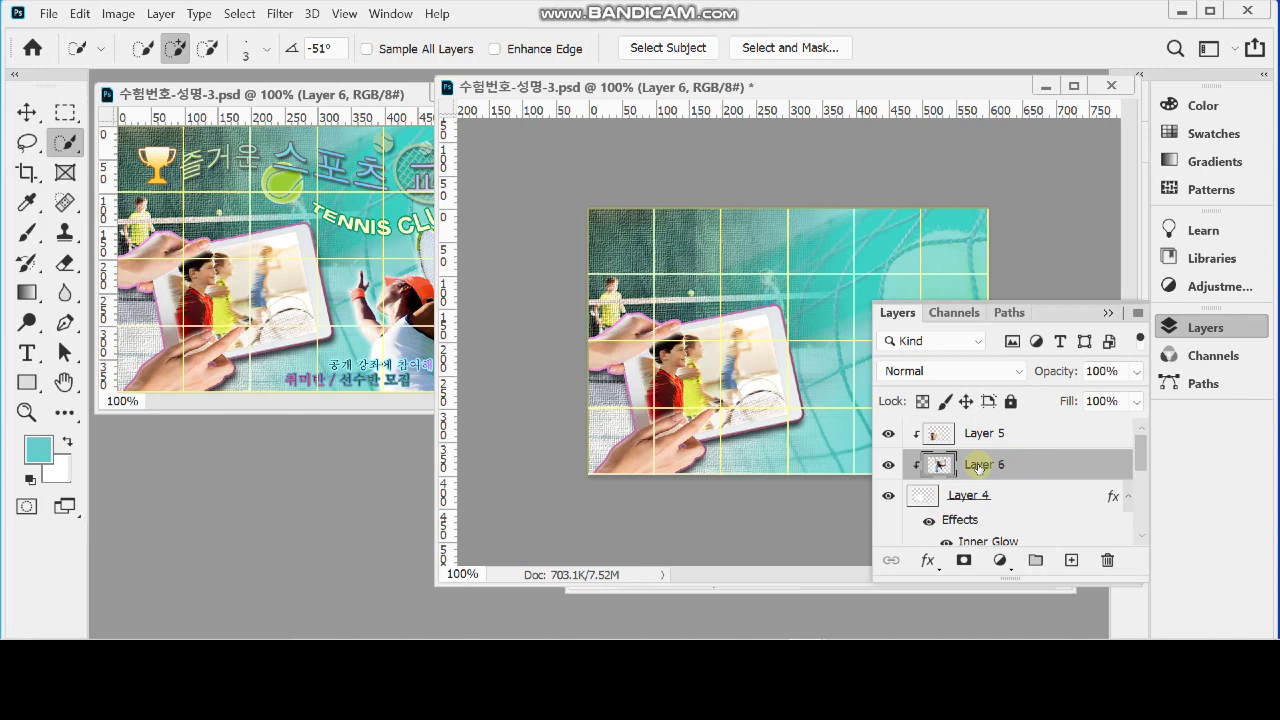
left_click(888, 433)
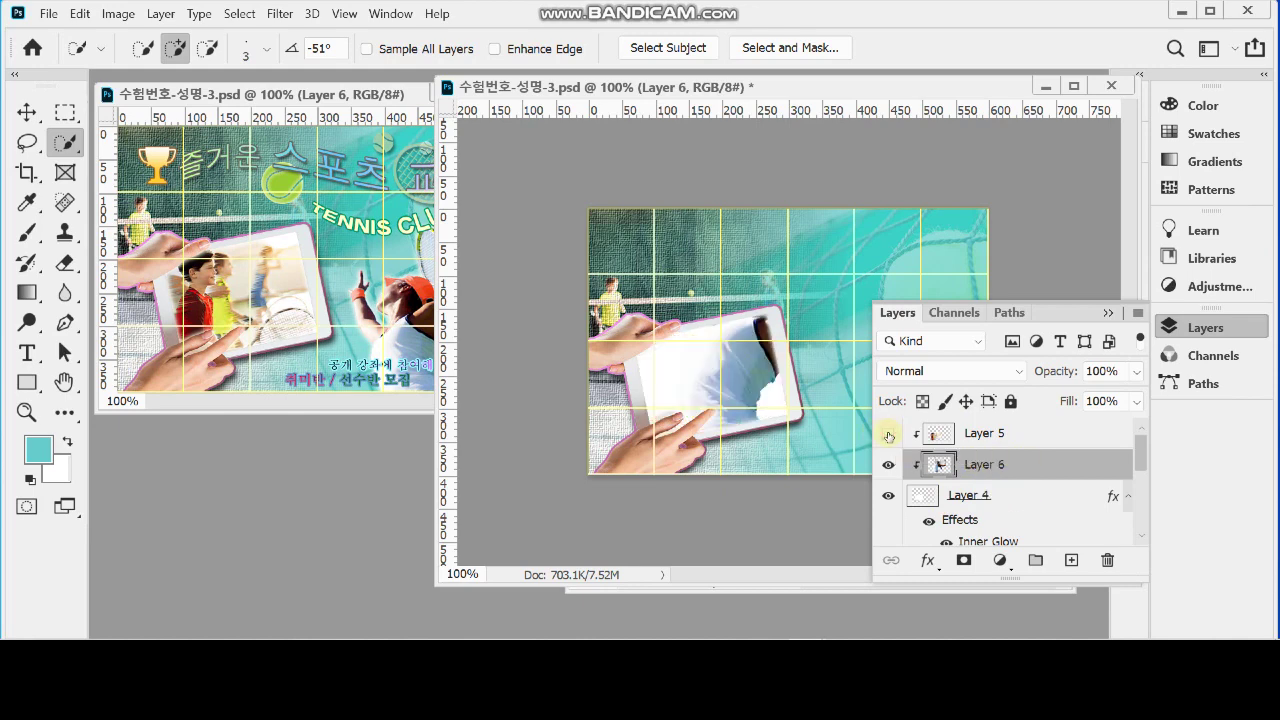
left_click(888, 434)
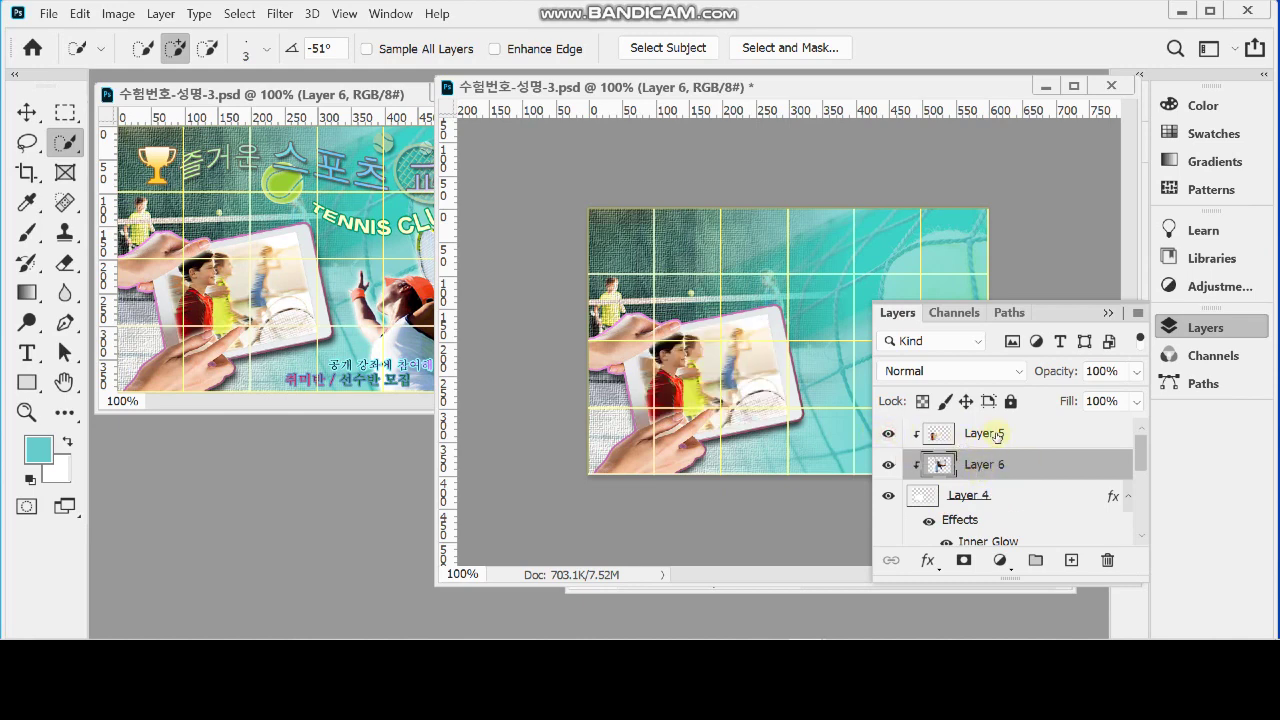
Step: Undo the player's paste above Layer 4 and paste it as an unclipped layer directly above Layer 5
key("ctrl+z")
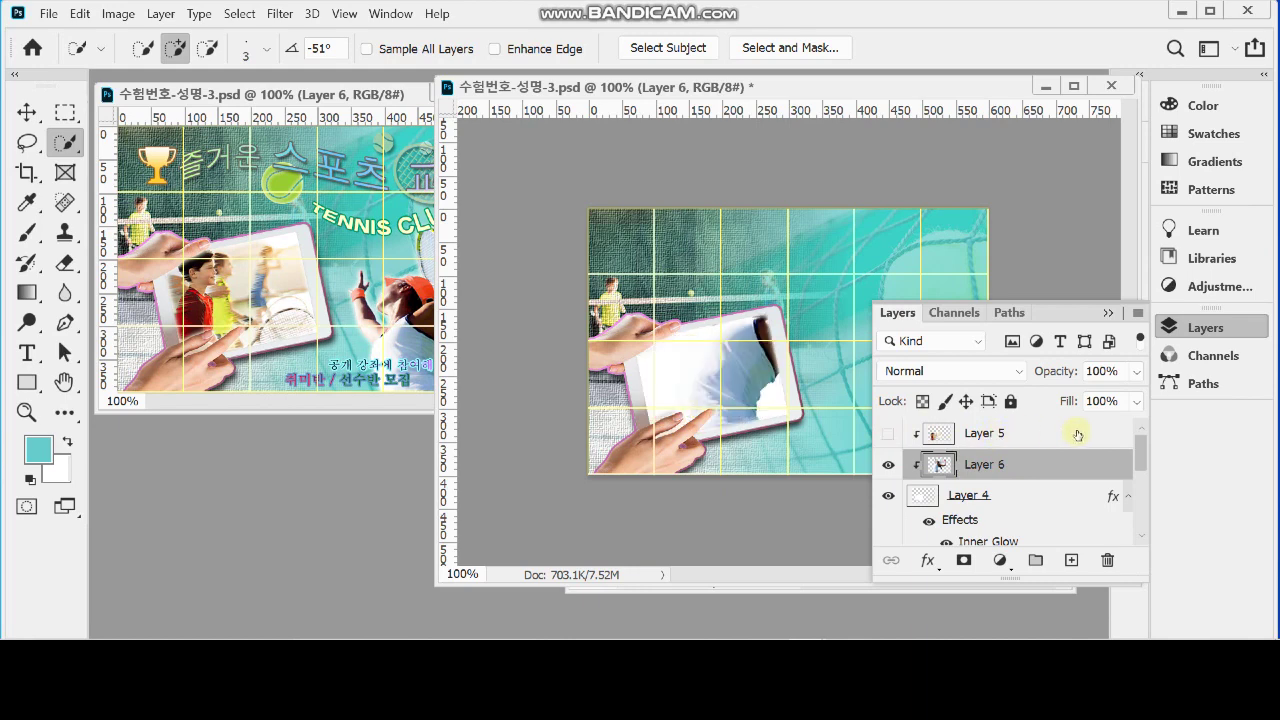
key("ctrl+z")
key("ctrl+z")
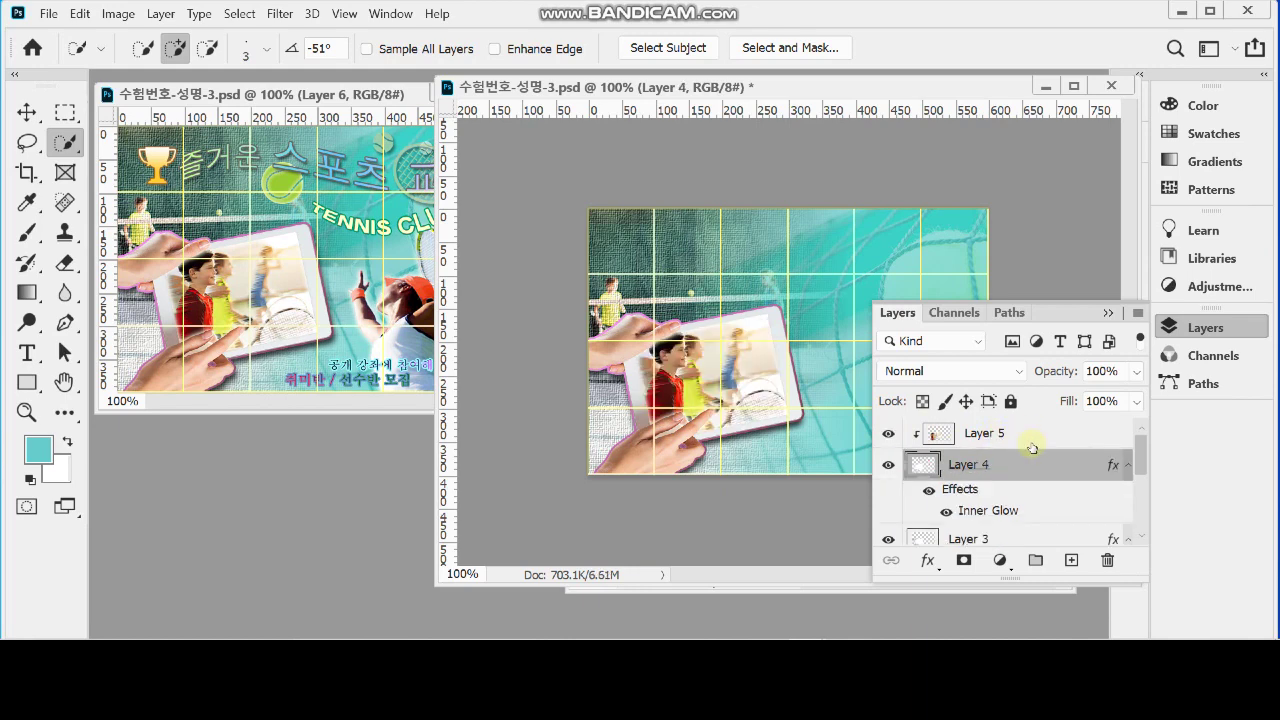
left_click(1029, 434)
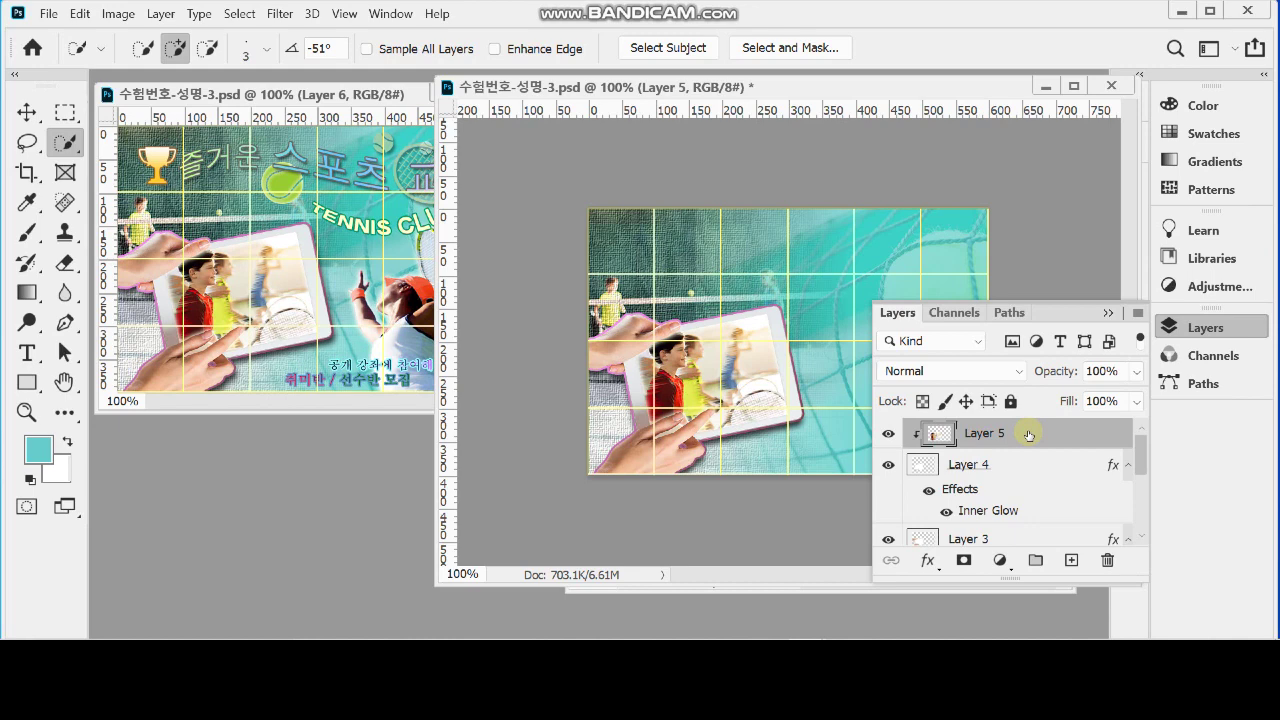
key("ctrl+shift+z")
left_click(1175, 330)
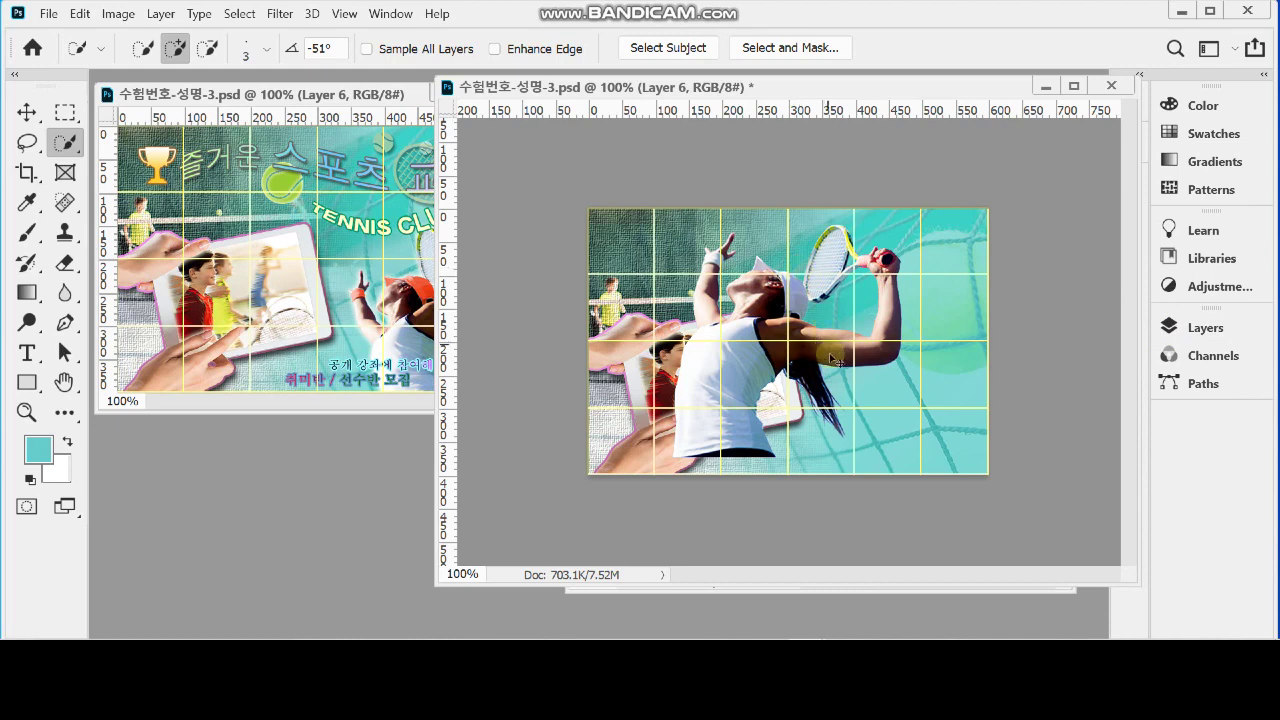
Step: Scale down the pasted player, move it to the poster's lower-right corner and give its layer an Outer Glow
key("ctrl+t")
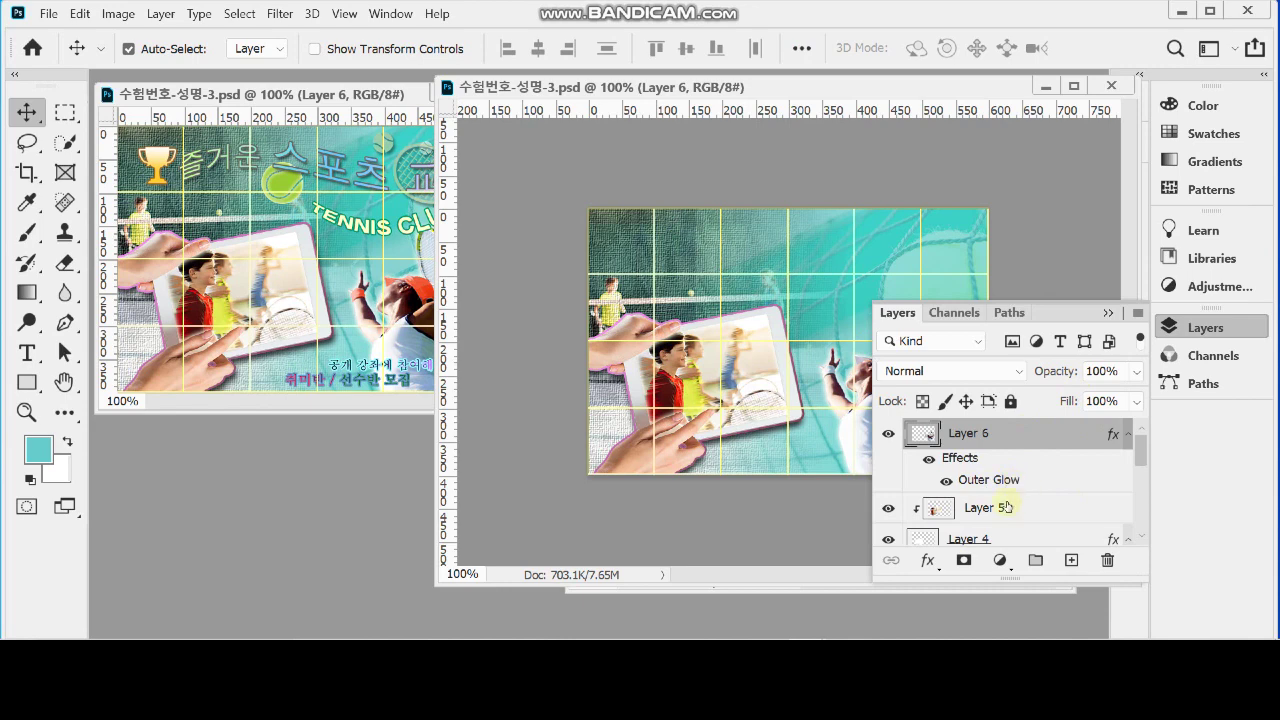
left_click(1203, 328)
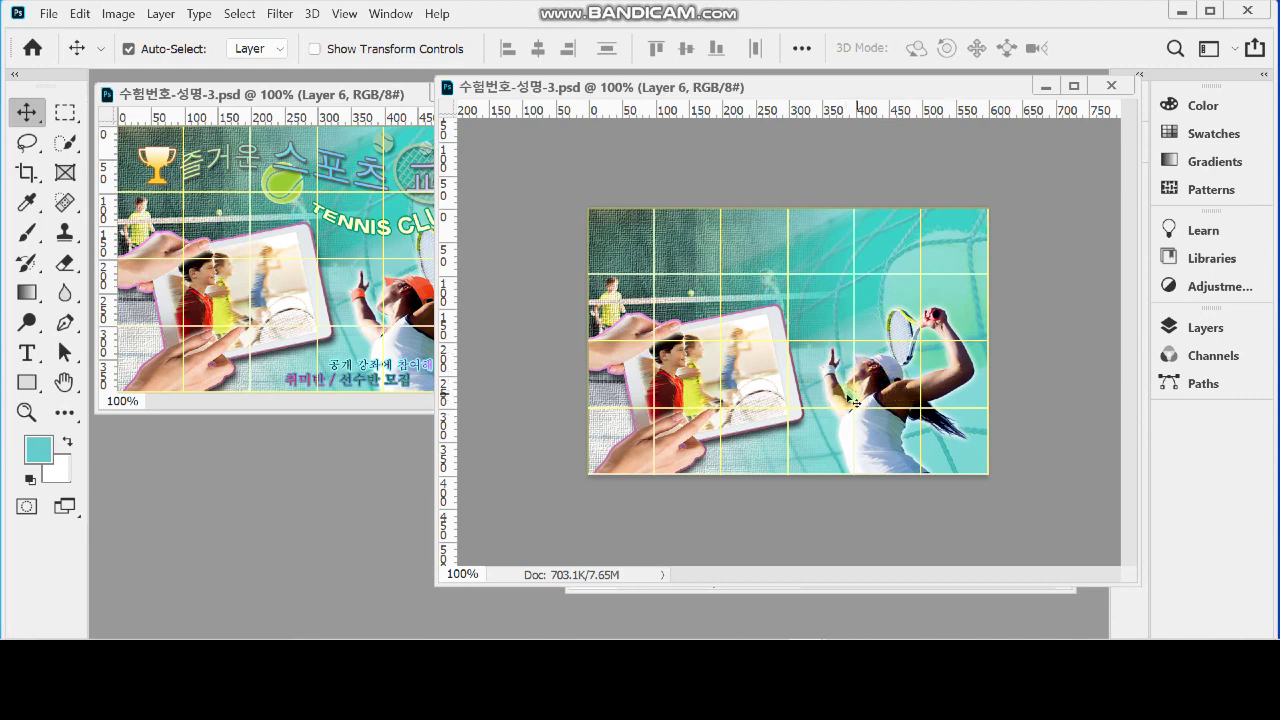
Step: Load the tennis player's outline on Layer 6 as a selection in the working poster
left_click(903, 404, "ctrl")
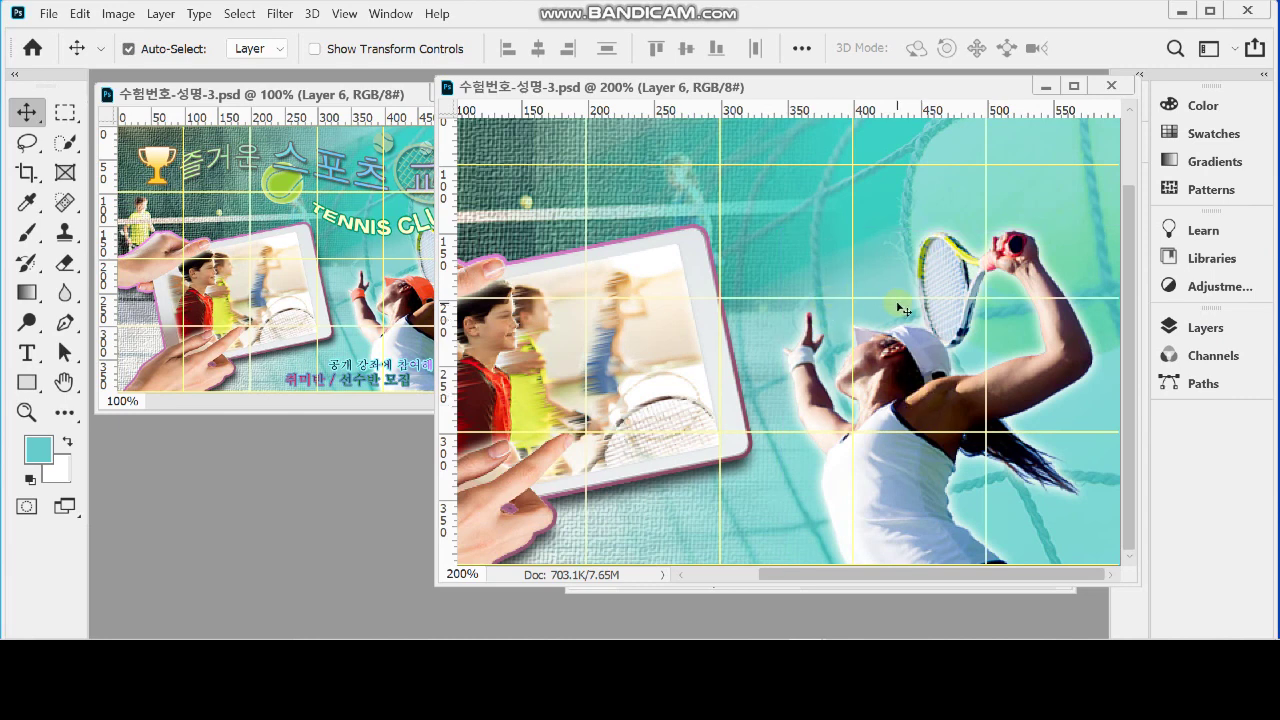
left_click(378, 94)
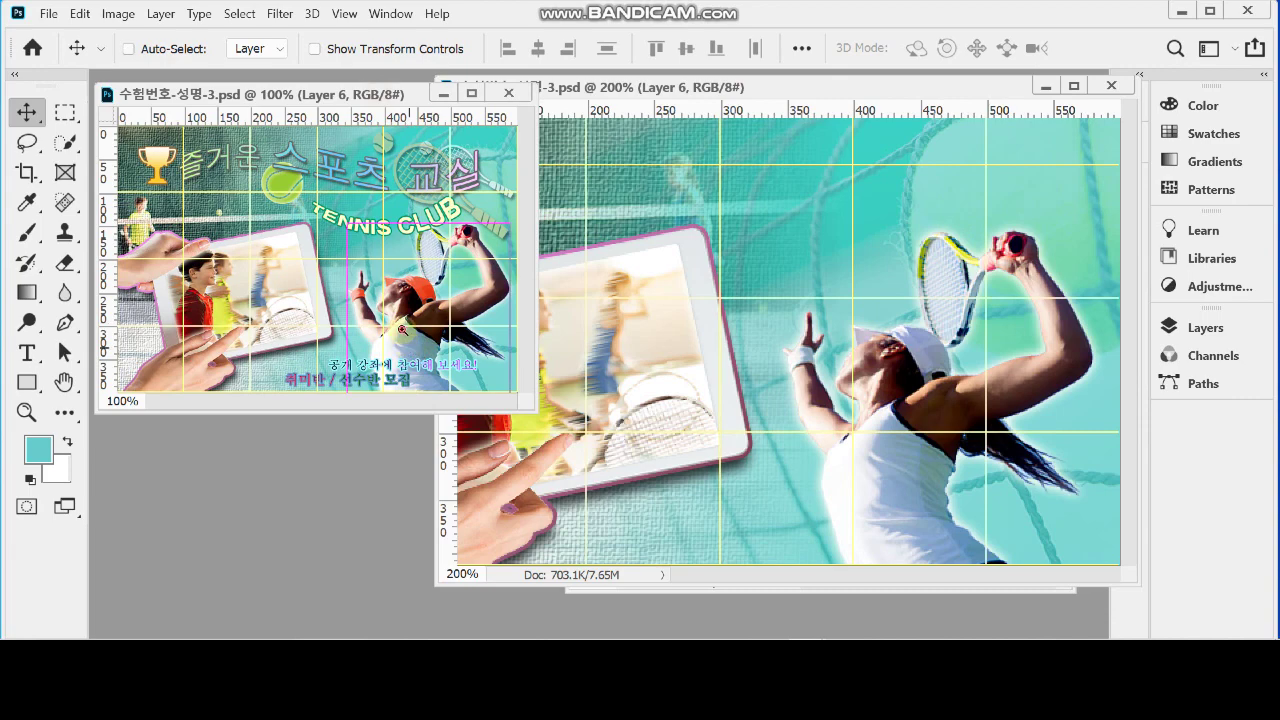
left_click(350, 295, "ctrl")
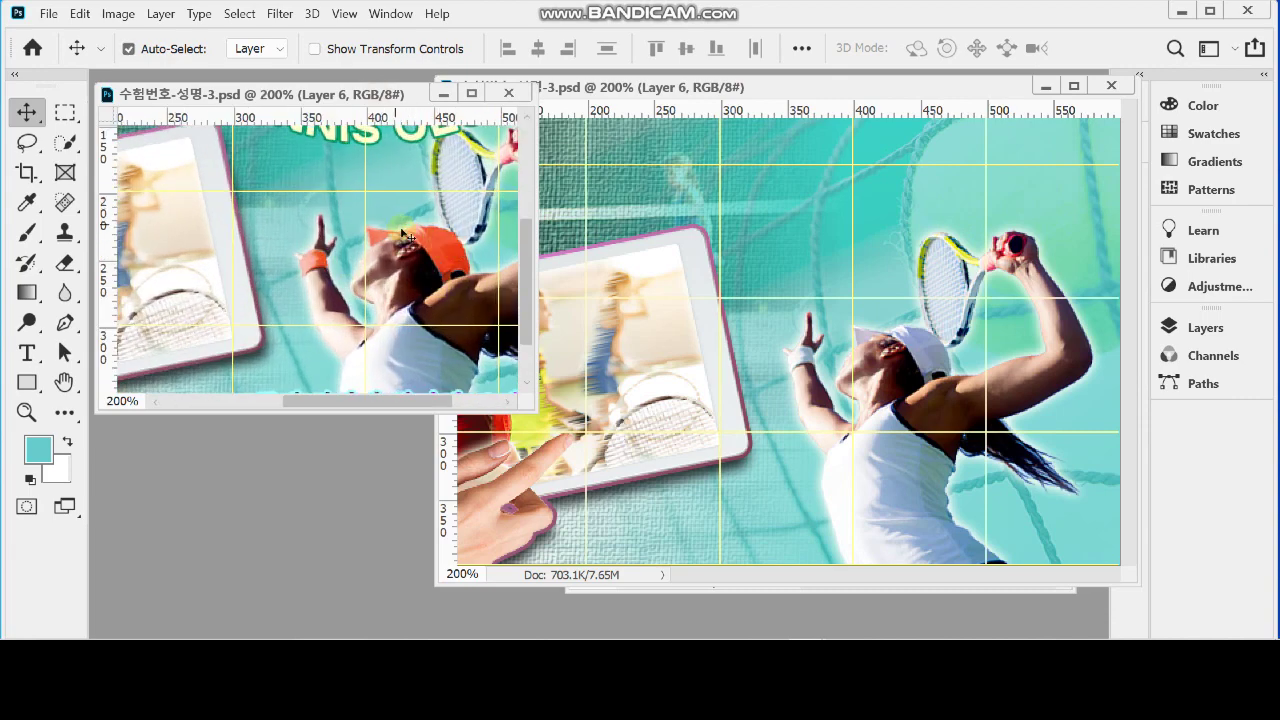
key("ctrl+minus")
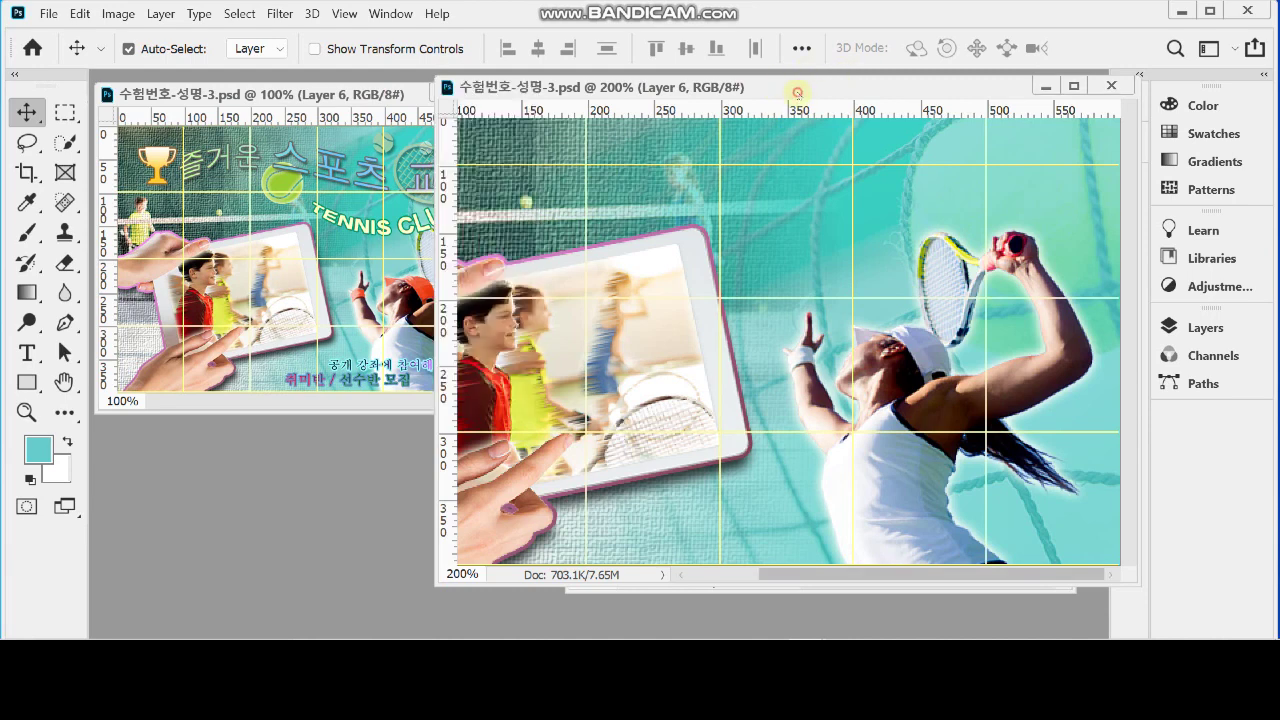
left_click(848, 138)
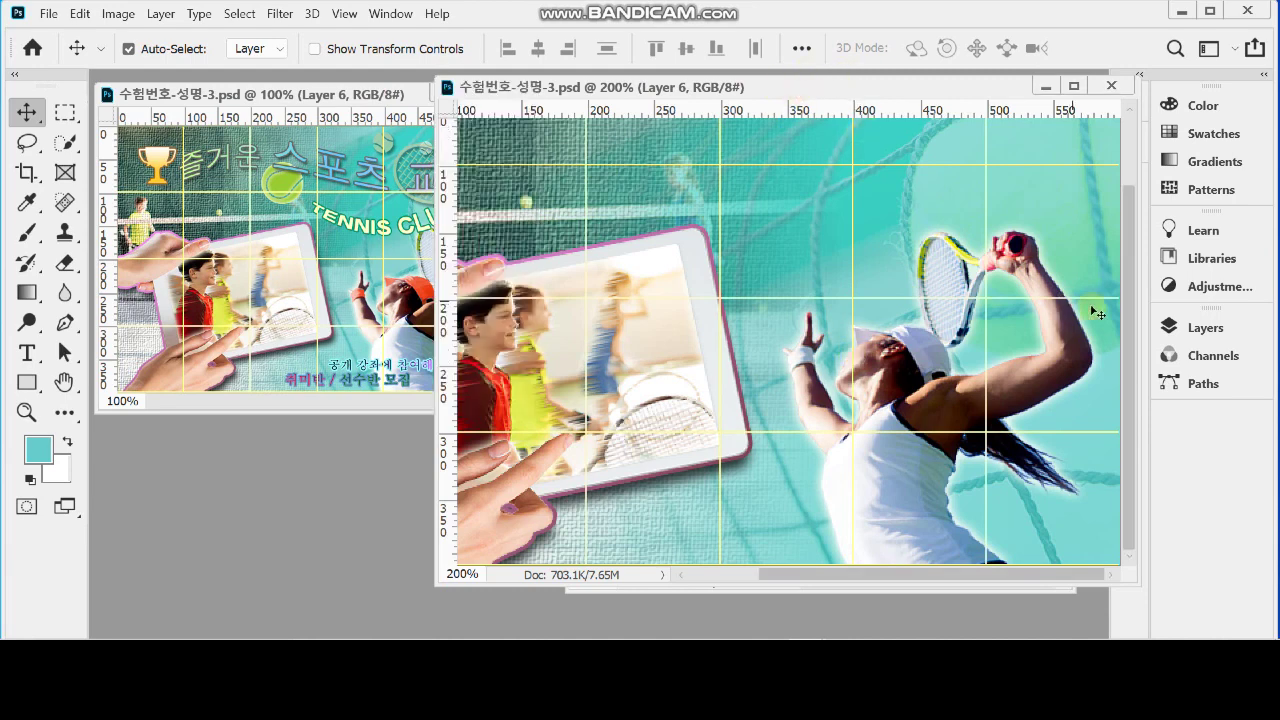
left_click(1205, 328)
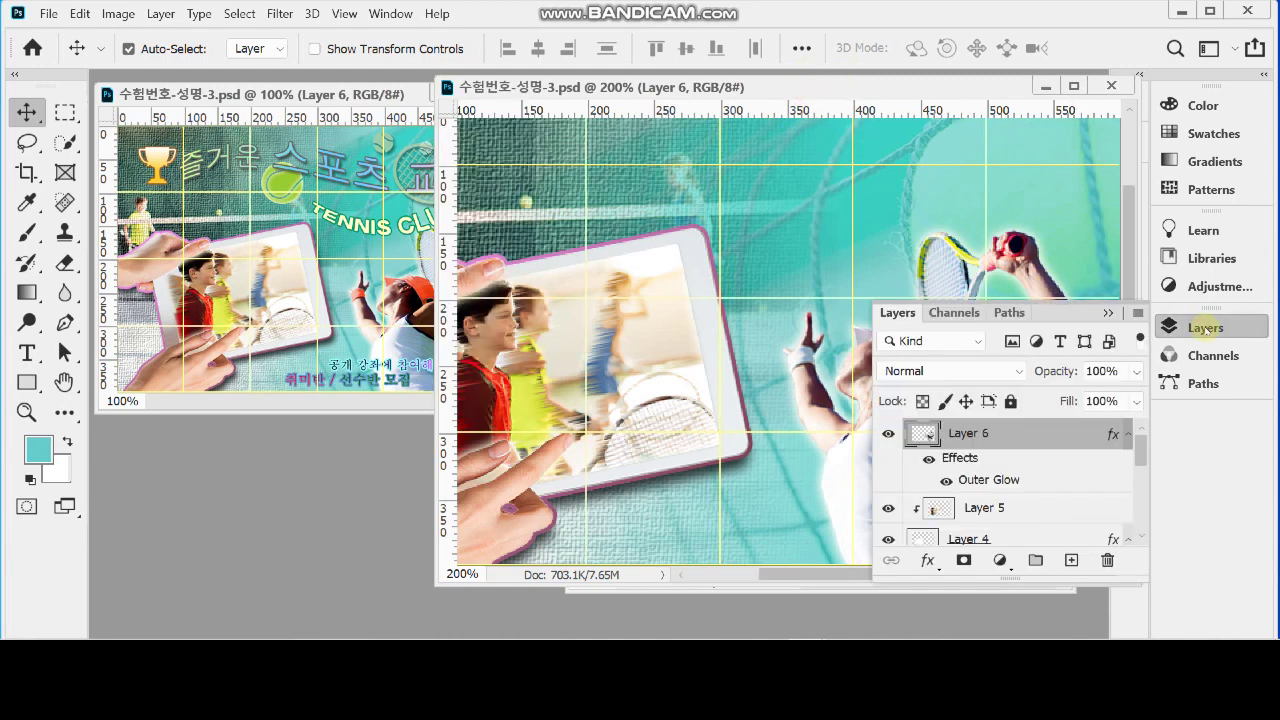
left_click(1204, 328)
left_click(1204, 328)
left_click(924, 436, "ctrl")
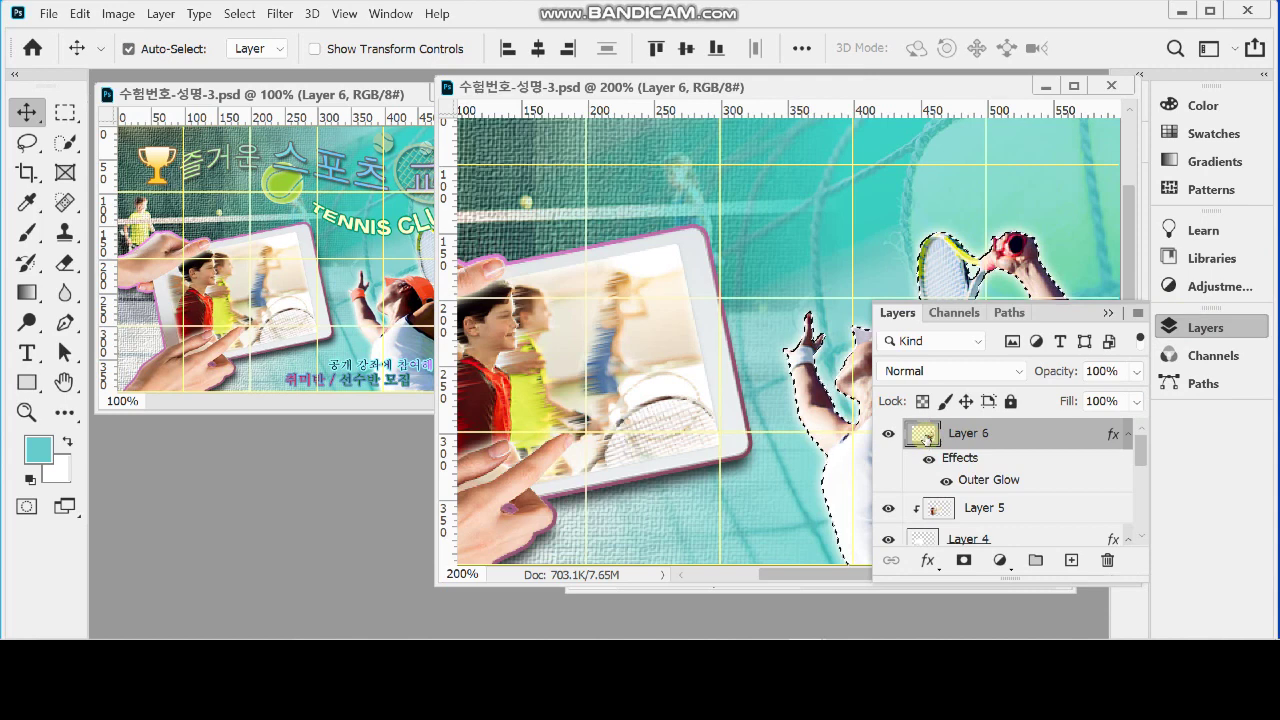
left_click(1197, 325)
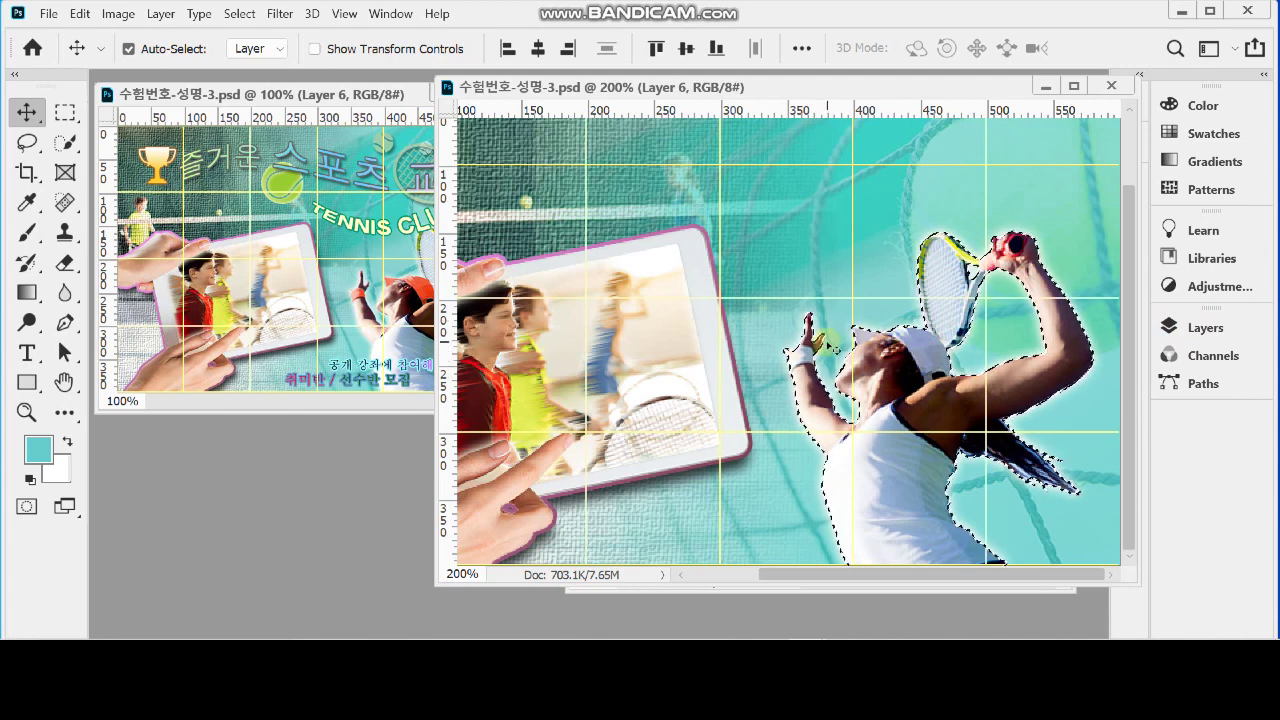
Step: Set up the Polygonal Lasso tool in intersect-with-selection mode for narrowing the player's selection
key("ctrl")
left_click(918, 373, "ctrl")
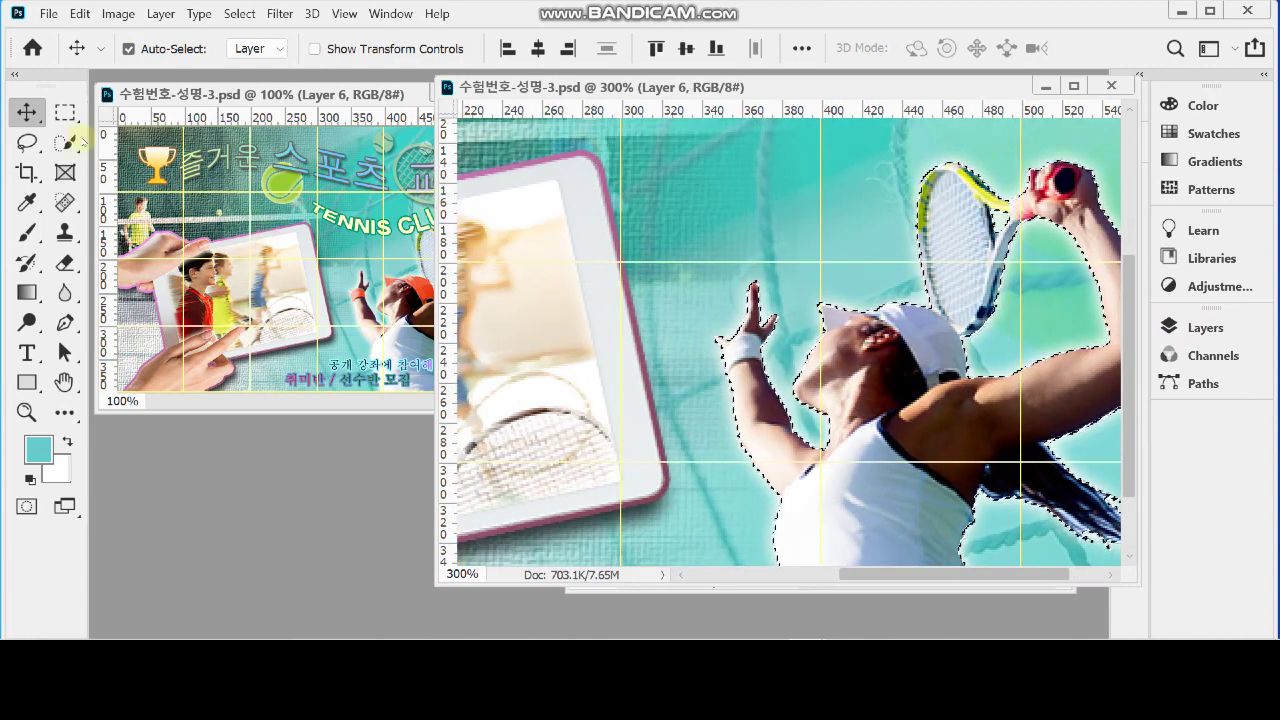
left_click(24, 143)
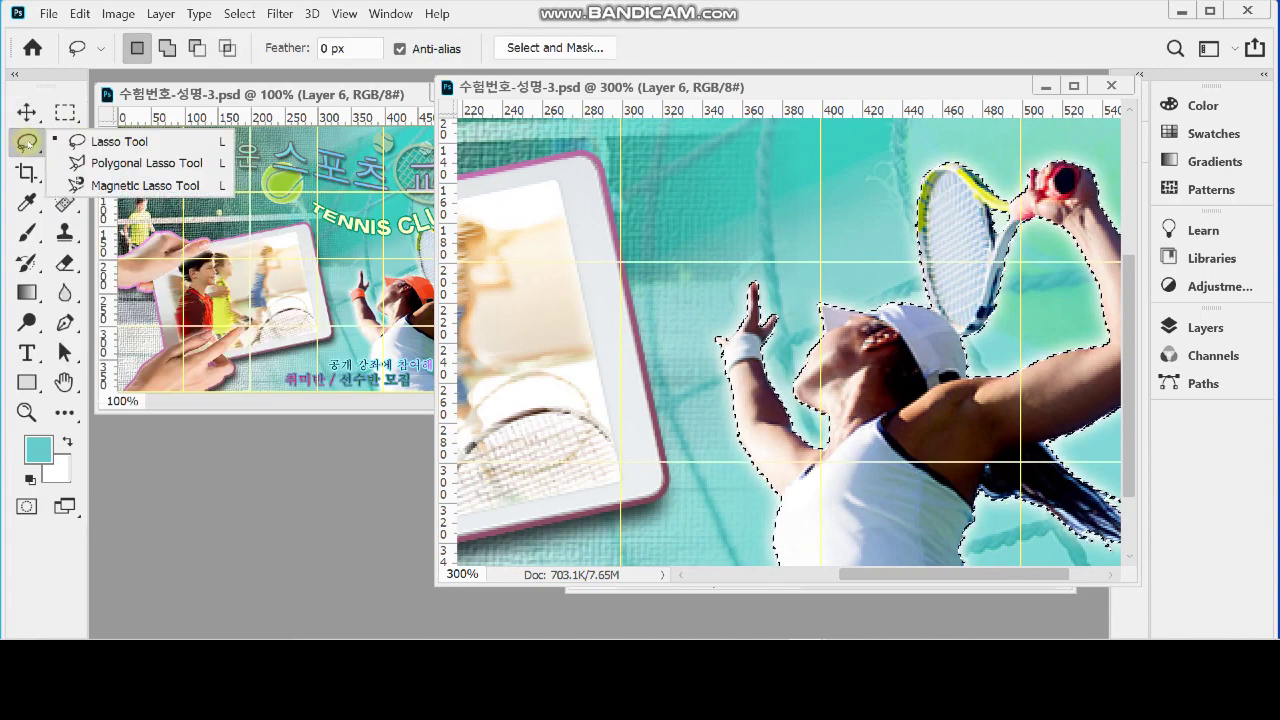
left_click(110, 163)
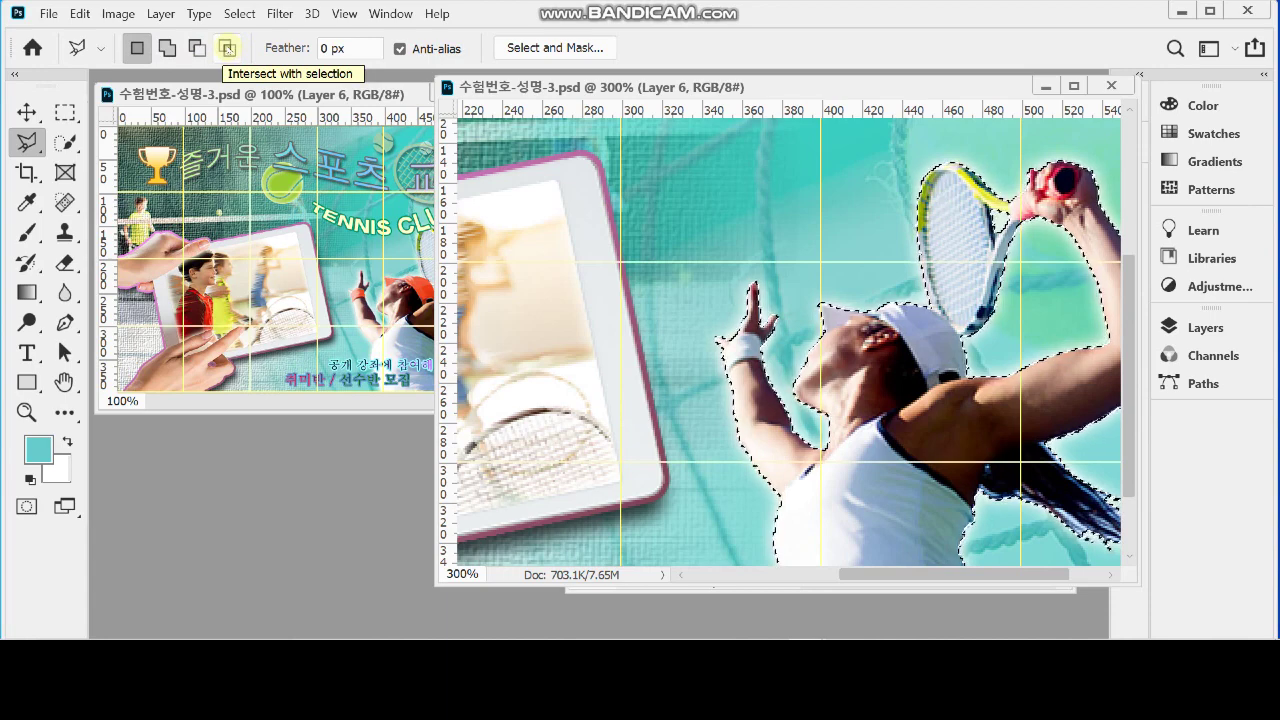
left_click(228, 48)
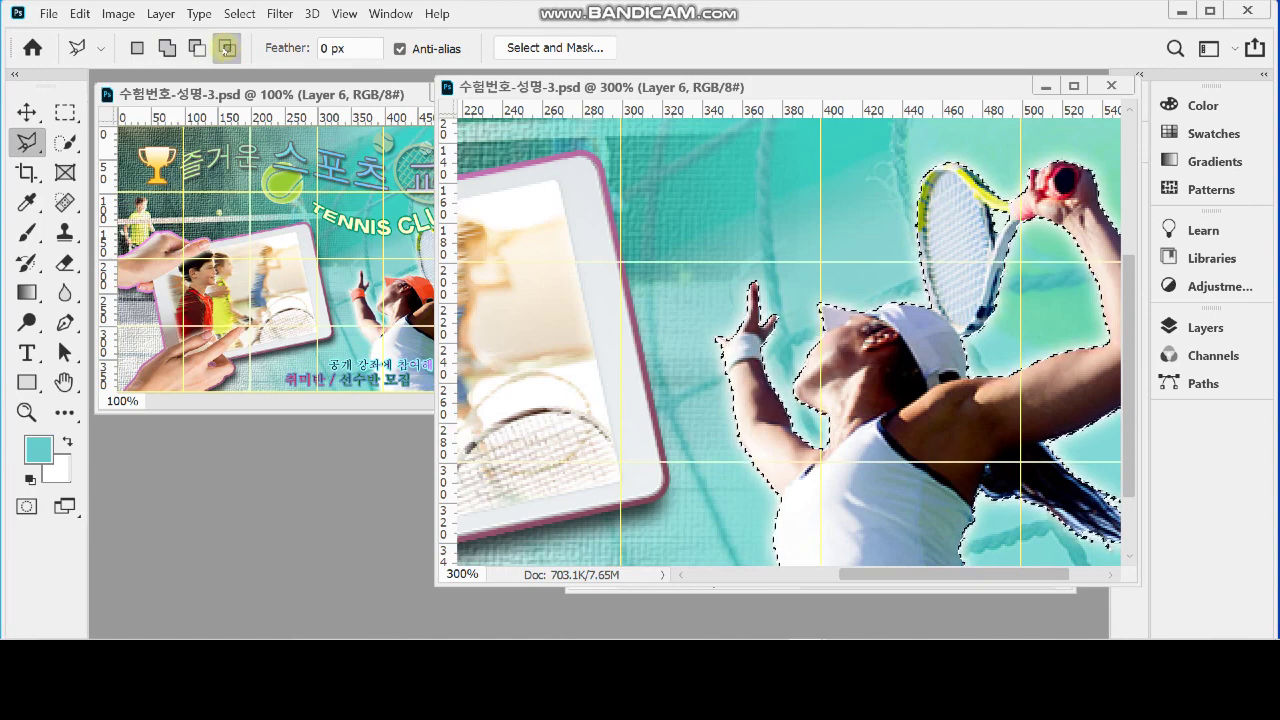
right_click(35, 141)
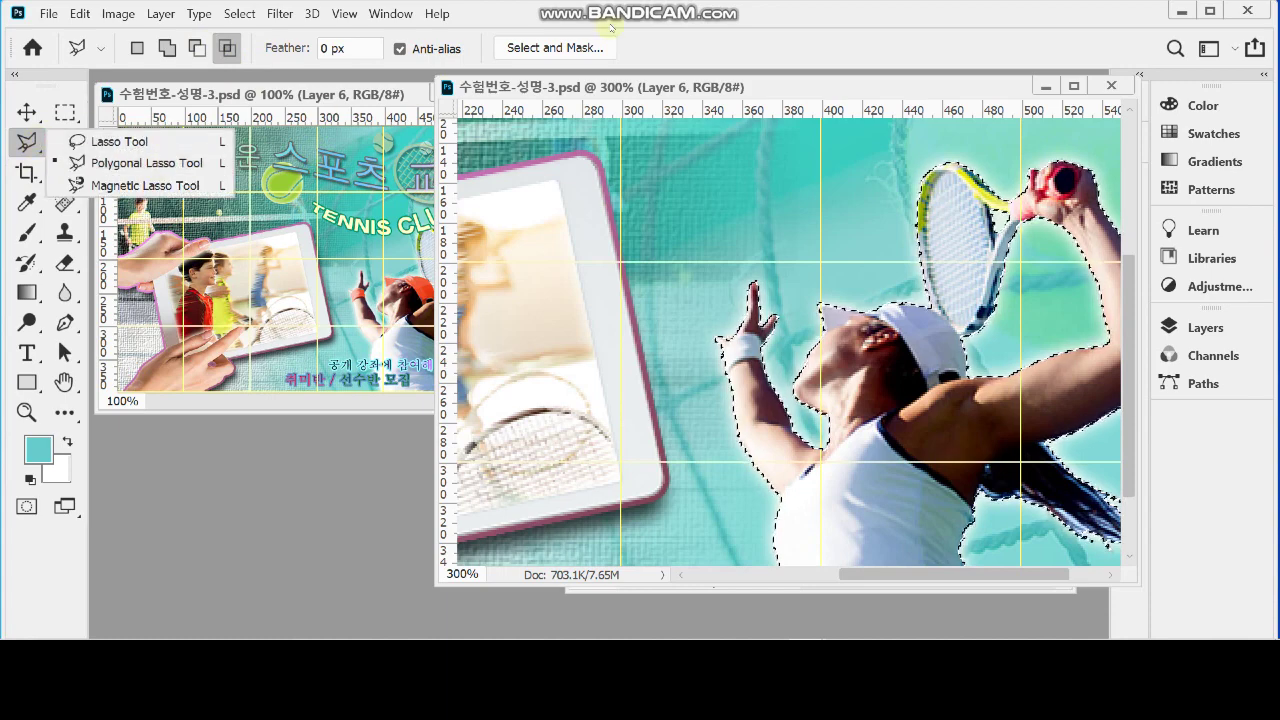
left_click(693, 45)
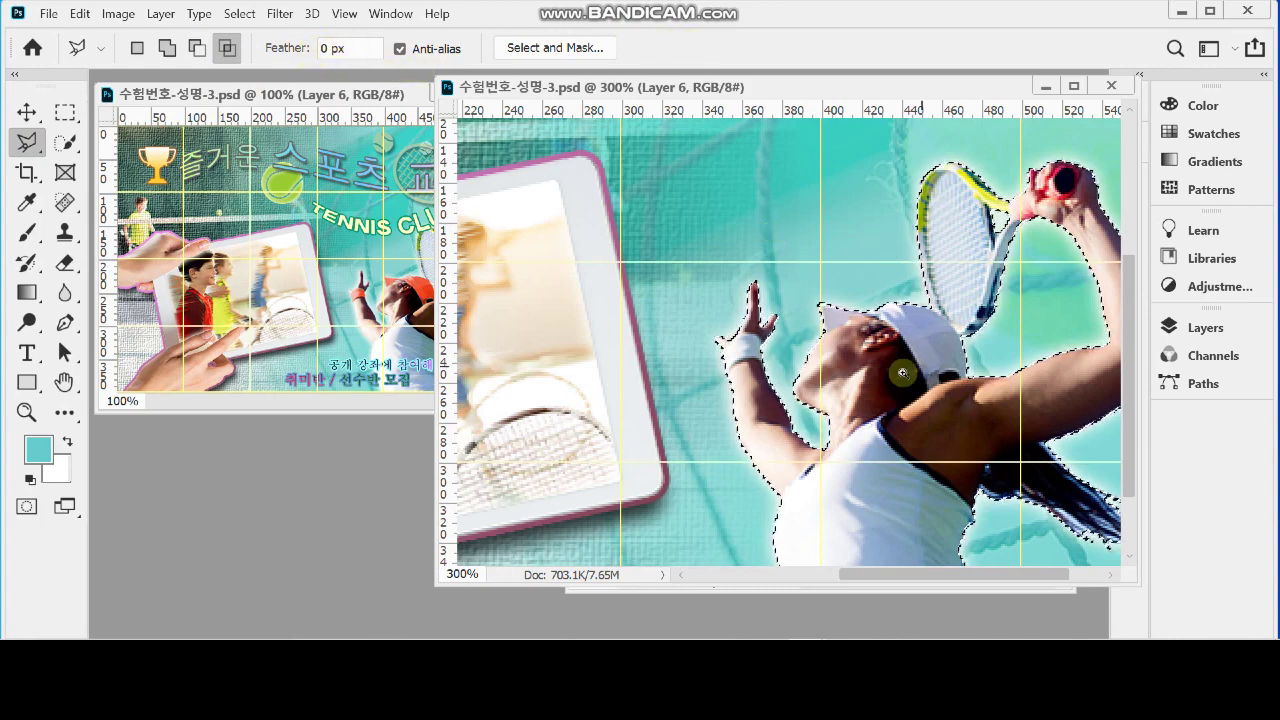
Step: Trace a polygonal lasso around the white wristband on the player's raised arm
left_click(799, 366, "ctrl")
left_click(808, 362, "ctrl")
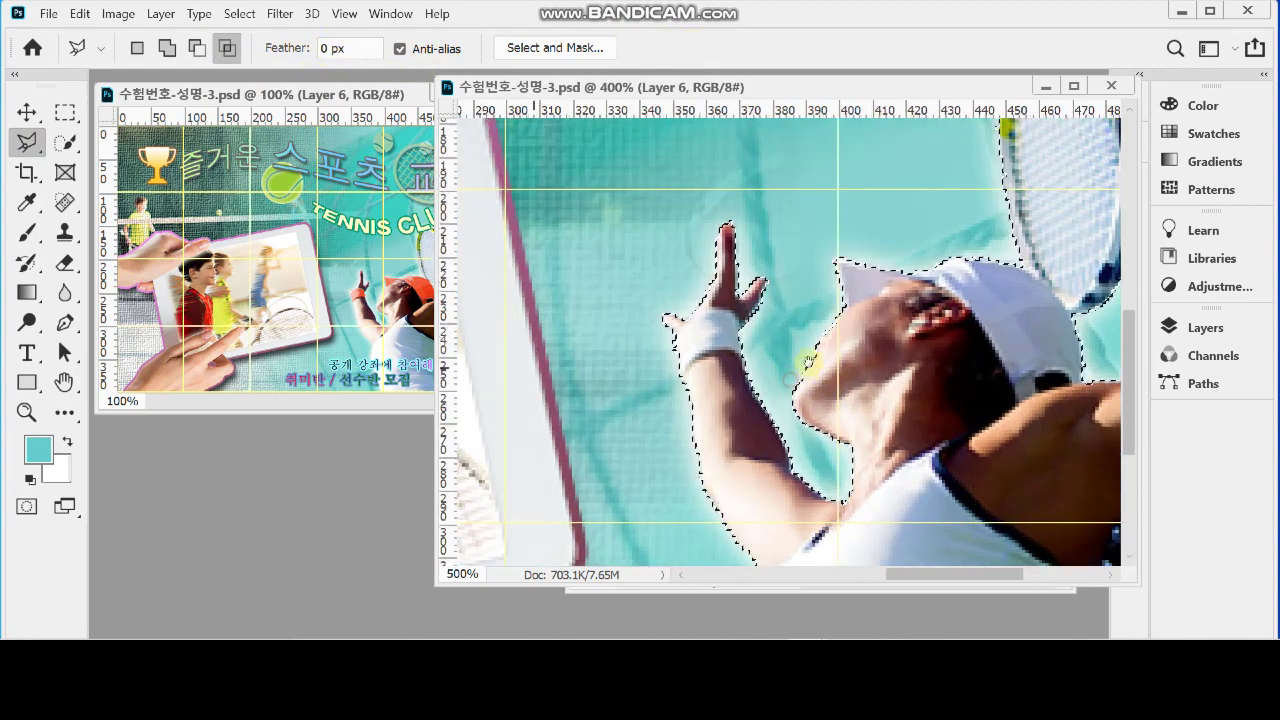
left_click(663, 362)
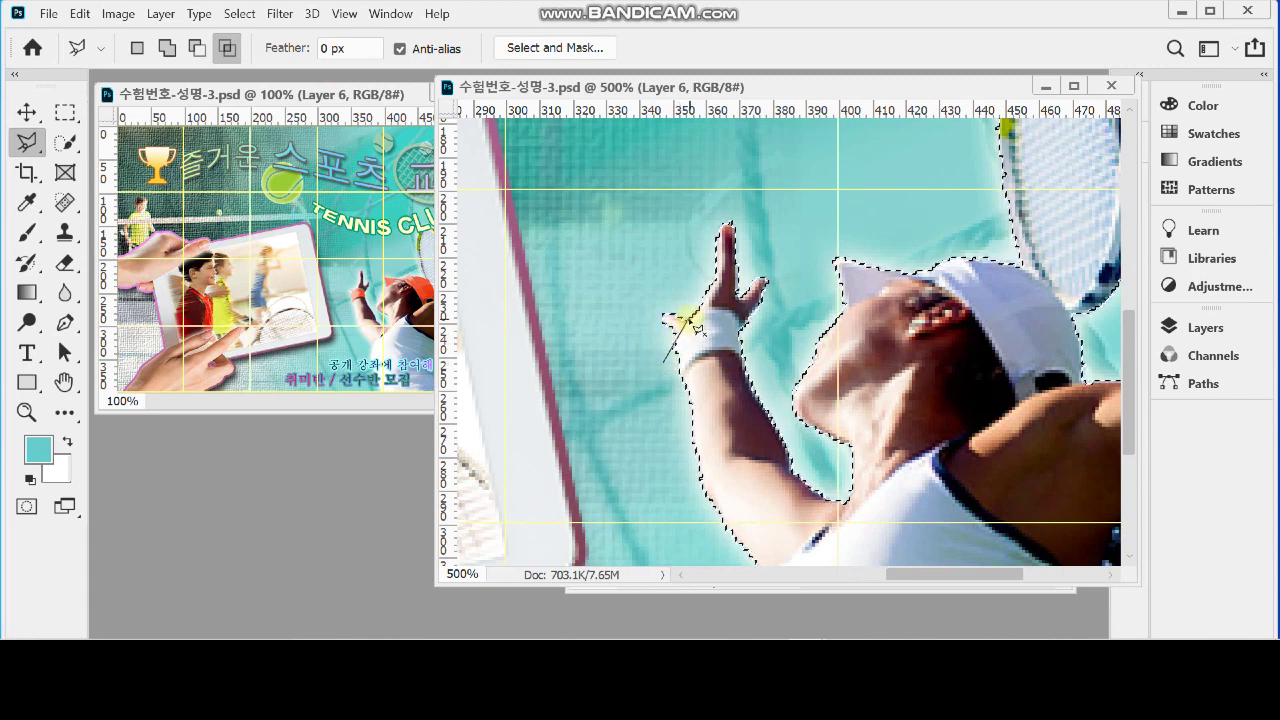
left_click(720, 306)
left_click(741, 321)
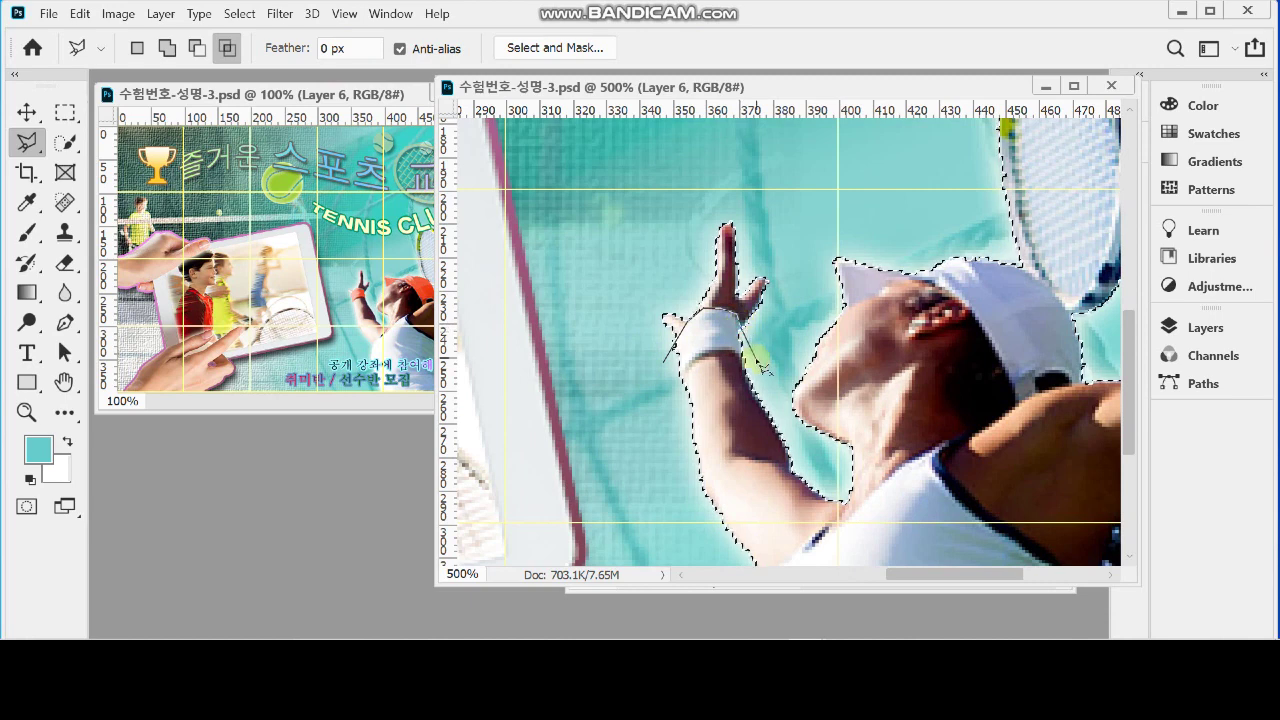
left_click(747, 359)
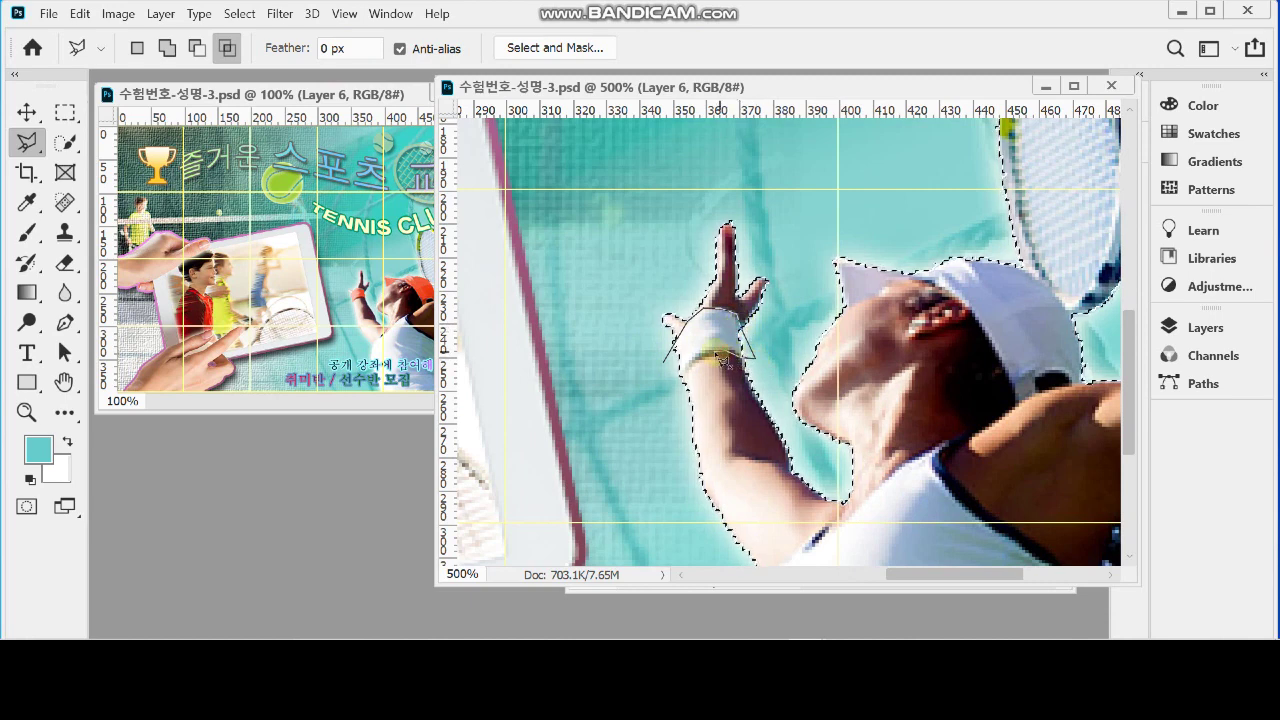
left_click(688, 368)
left_click(658, 397)
left_click(621, 373)
left_click(664, 362)
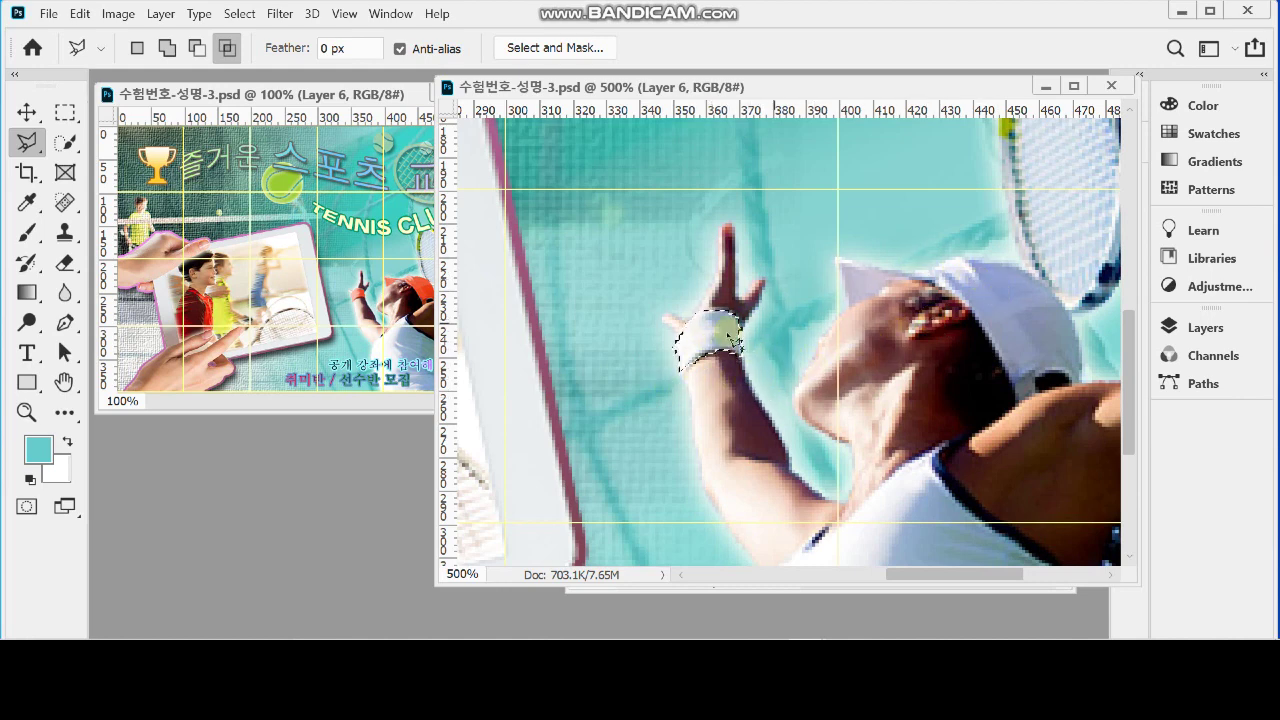
key("ctrl+z")
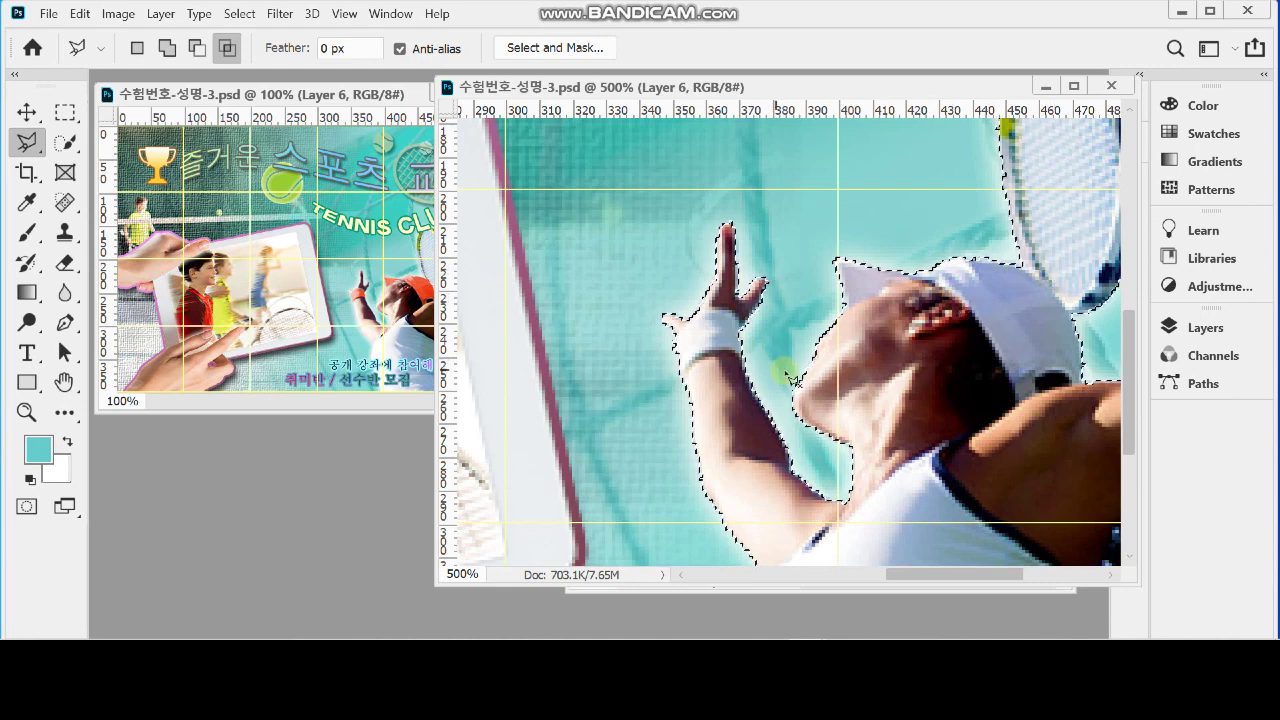
Step: Intersect the player's selection with one polygonal lasso outline so that only the white wristband and the cap remain selected
left_click(667, 394)
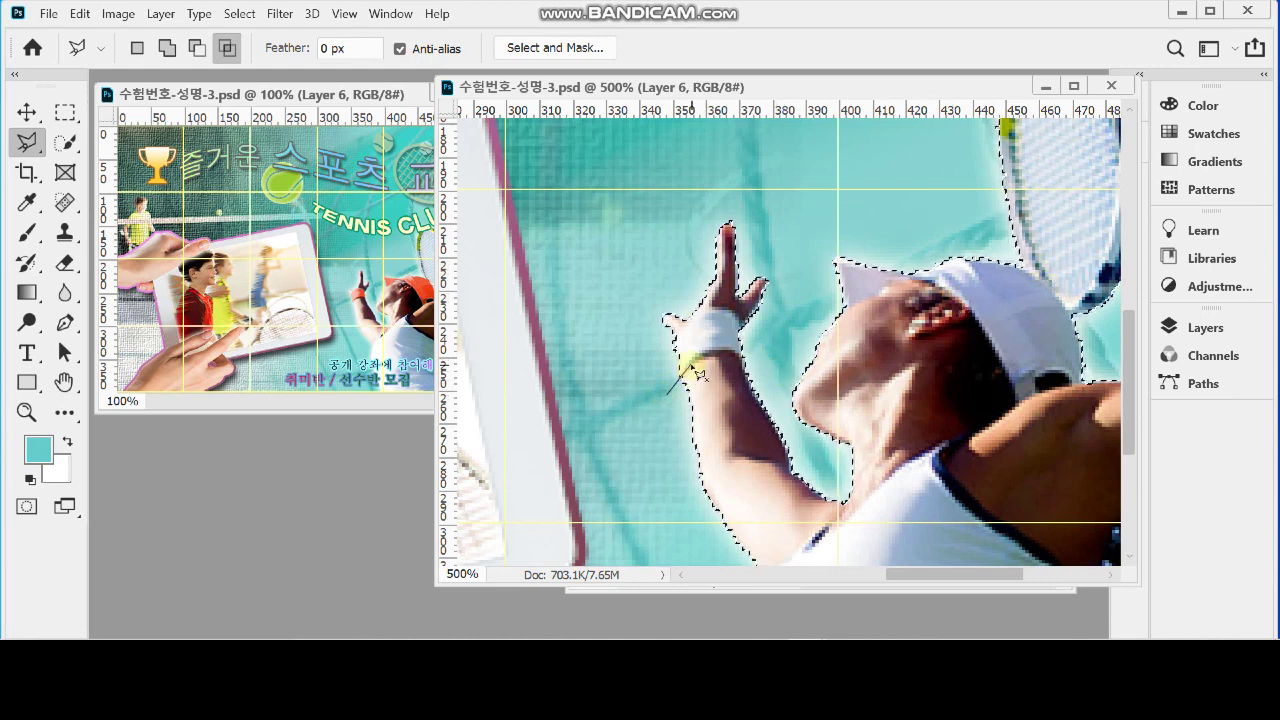
left_click(721, 350)
left_click(737, 351)
left_click(751, 361)
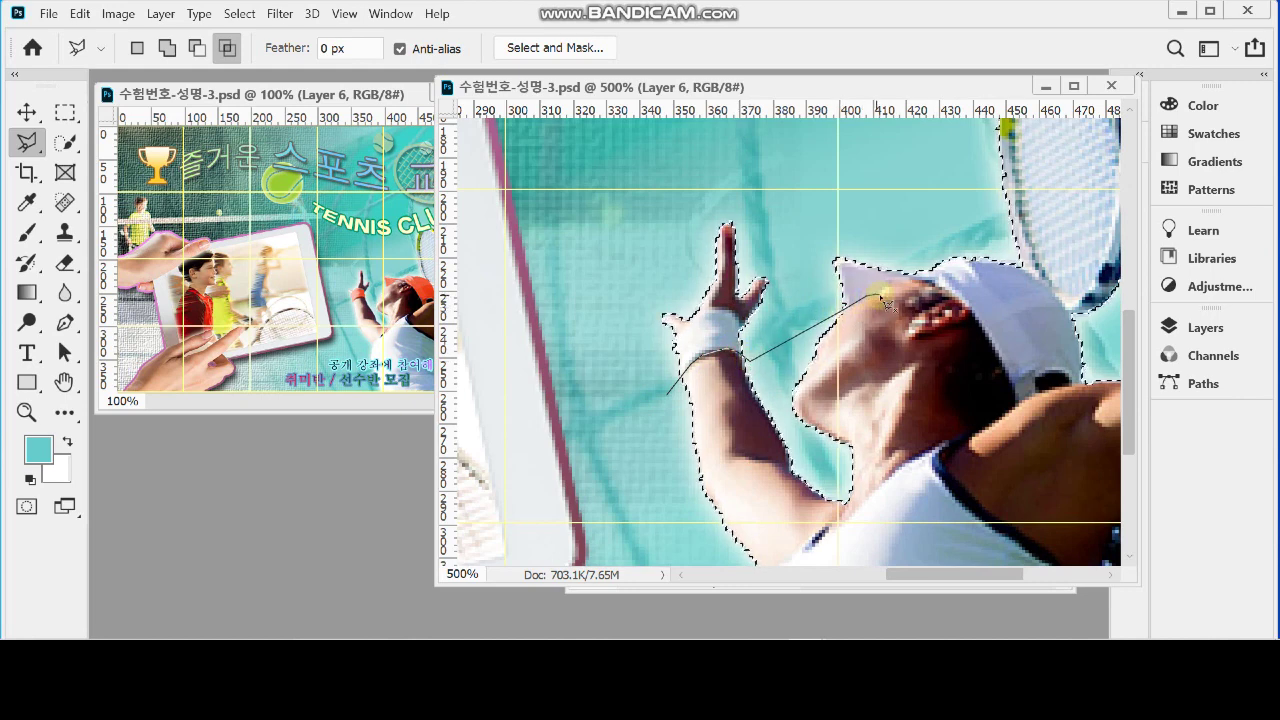
left_click(912, 277)
left_click(937, 281)
left_click(952, 292)
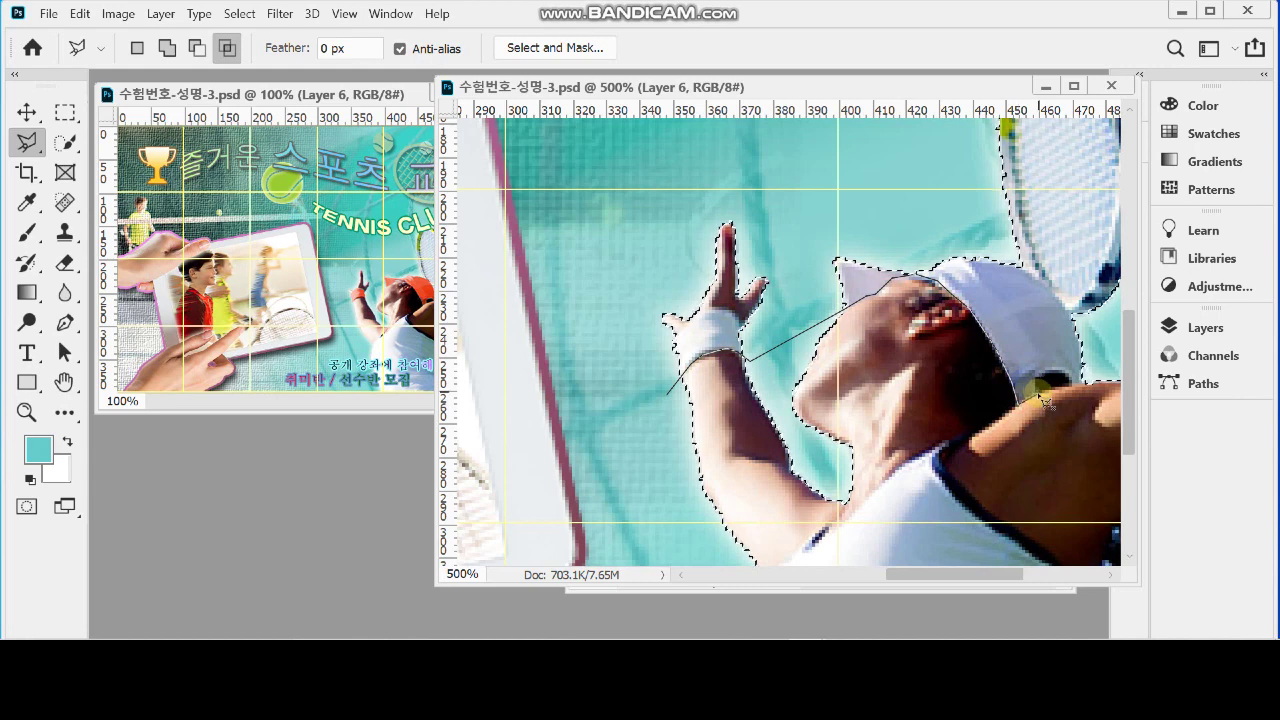
left_click(1096, 346)
left_click(1066, 306)
left_click(895, 207)
left_click(806, 262)
left_click(743, 333)
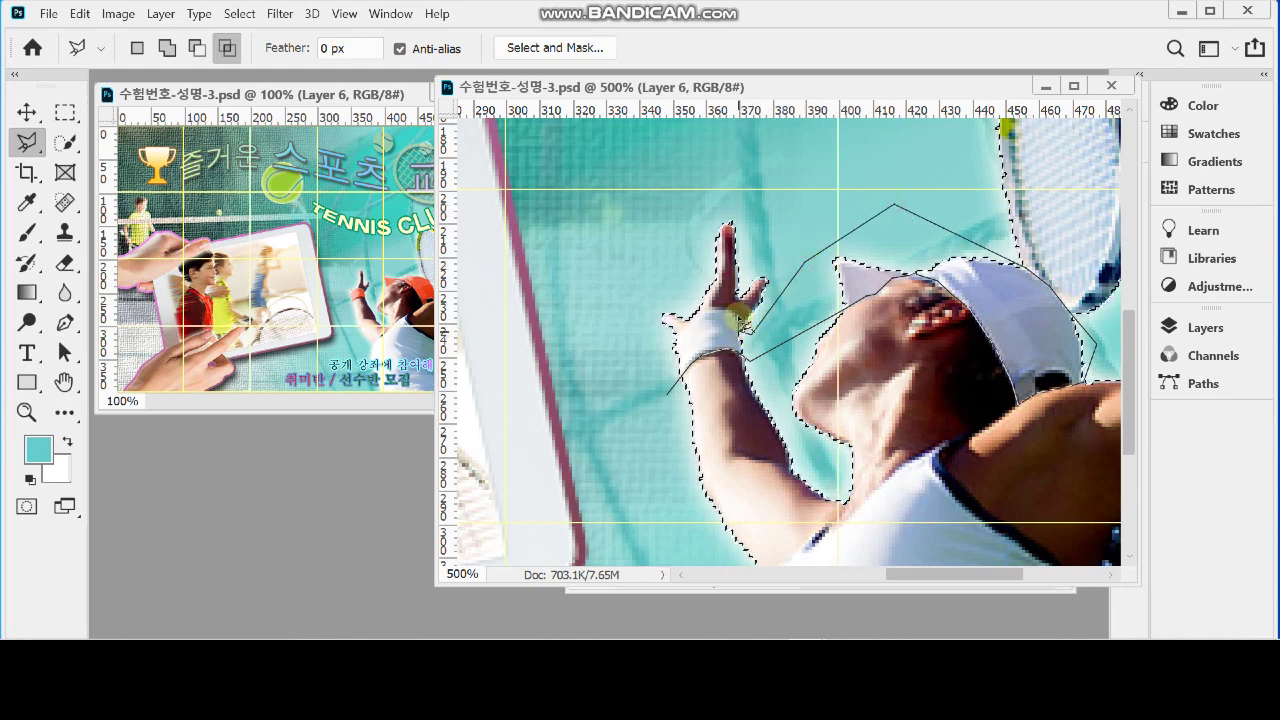
left_click(722, 312)
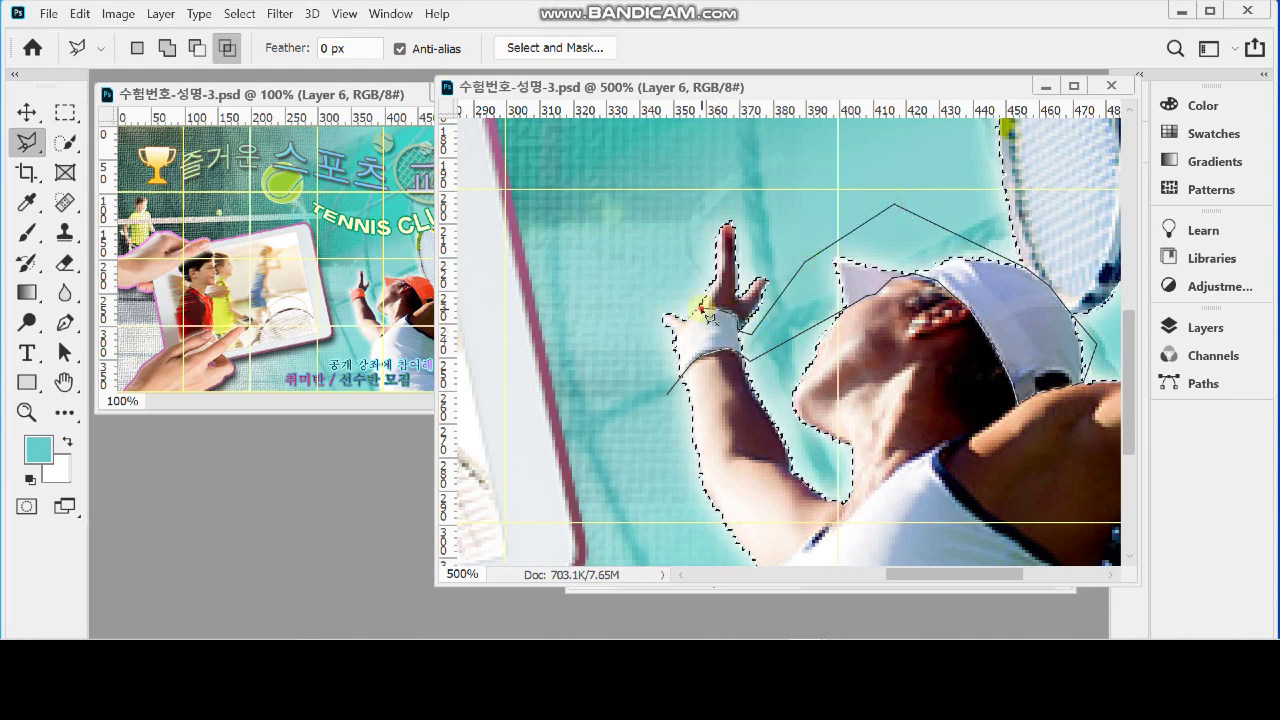
left_click(665, 355)
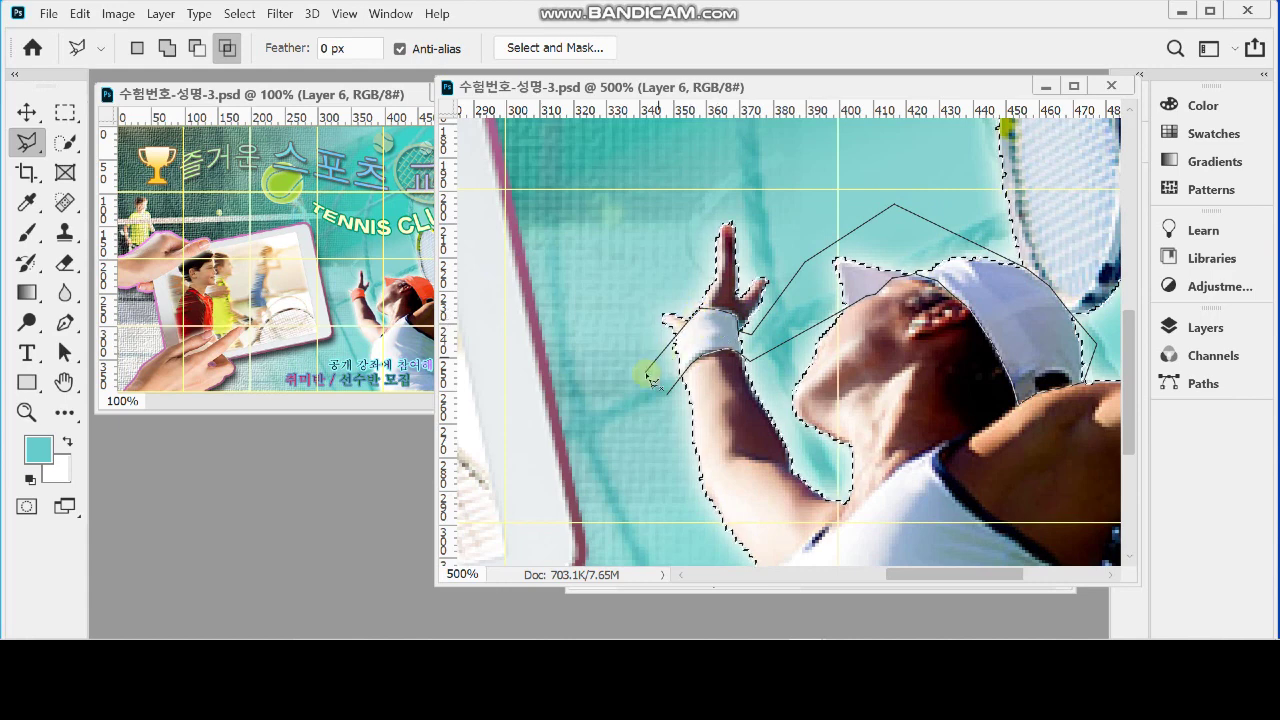
left_click(652, 381)
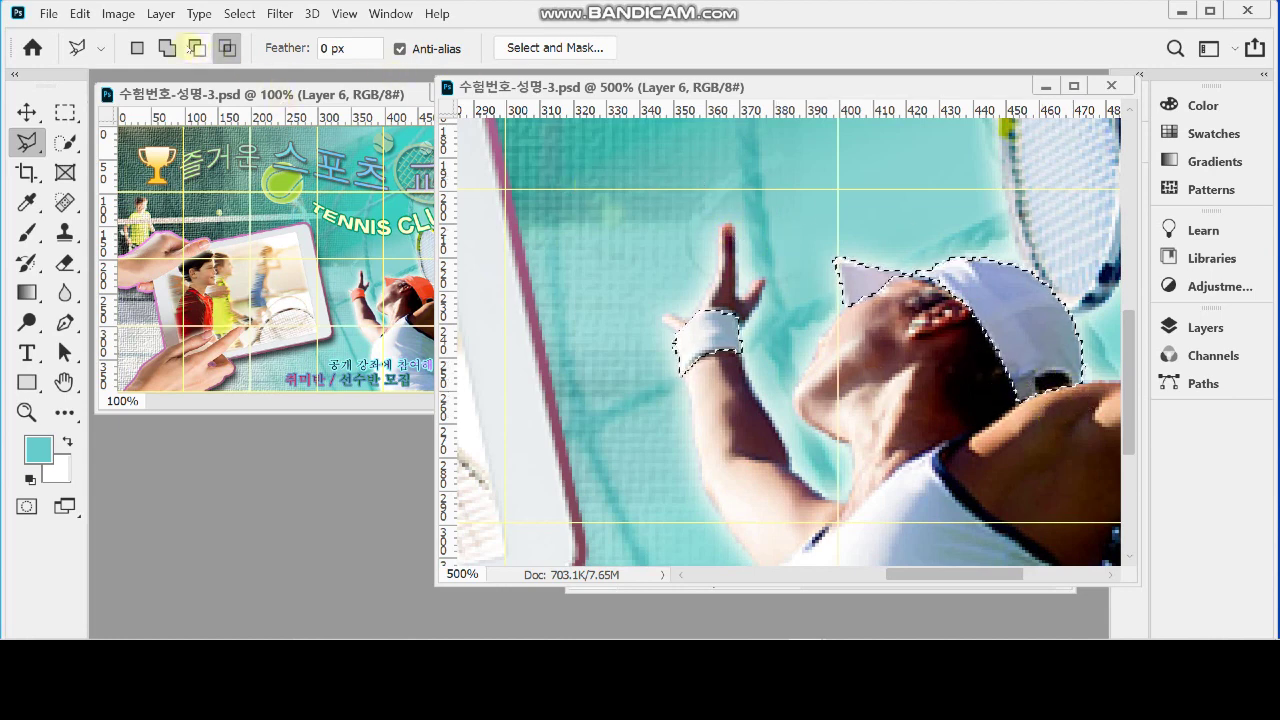
Step: Subtract the dark opening at the back of the cap from the selection with the Polygonal Lasso
left_click(198, 49)
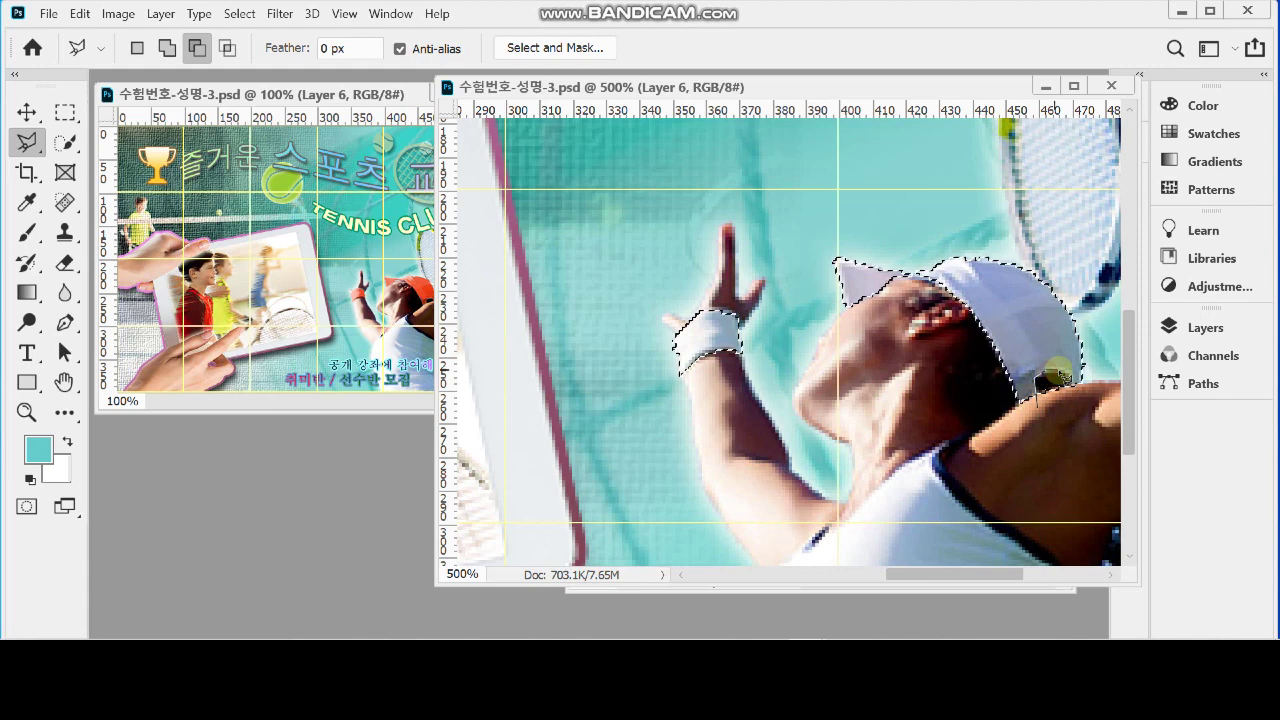
double_click(1081, 427)
left_click(984, 342)
scroll(984, 342, "down", 1)
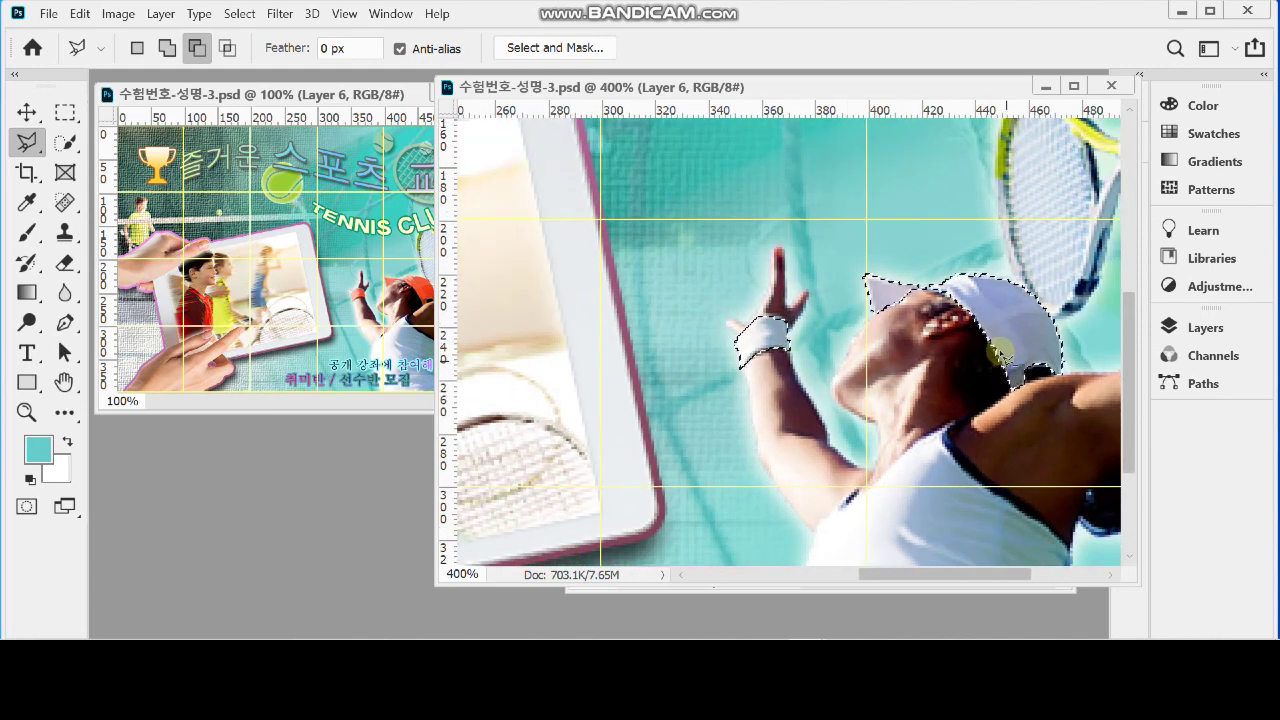
key("ctrl+d")
scroll(993, 318, "down", 1)
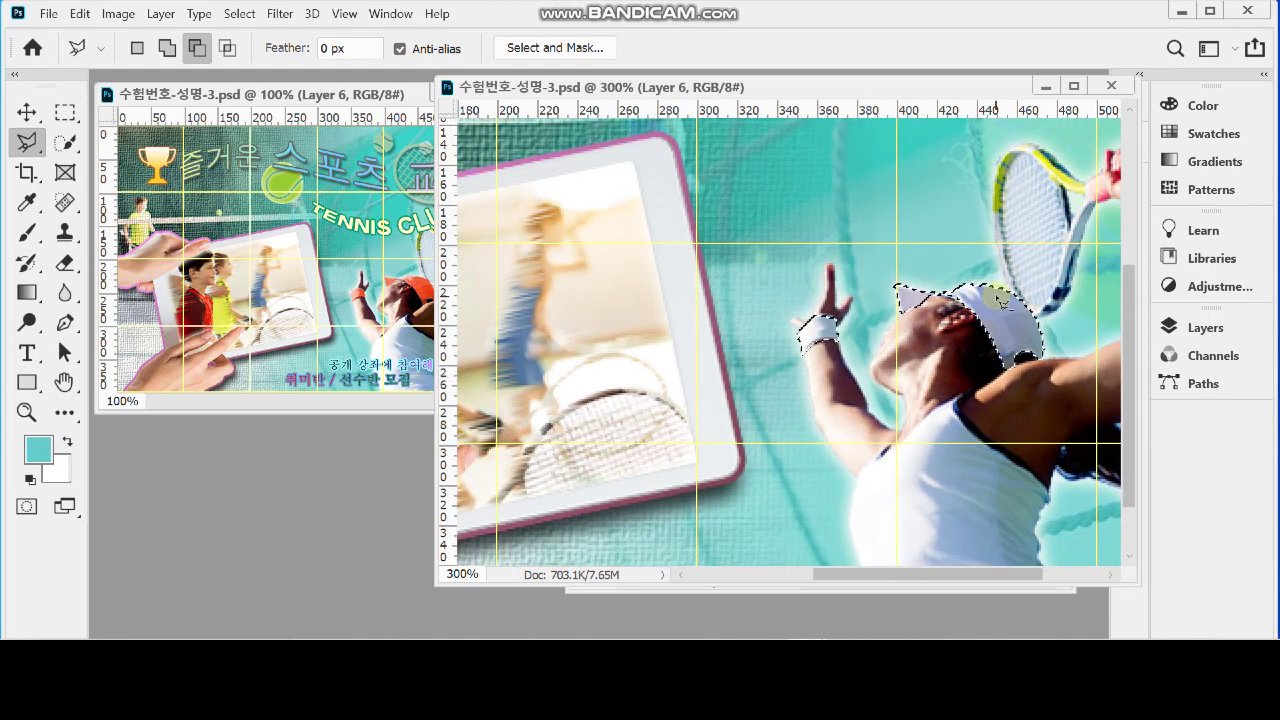
Step: Add a Hue/Saturation adjustment layer above Layer 6 for the selected wristband and cap, with Colorize turned on
left_click(1200, 330)
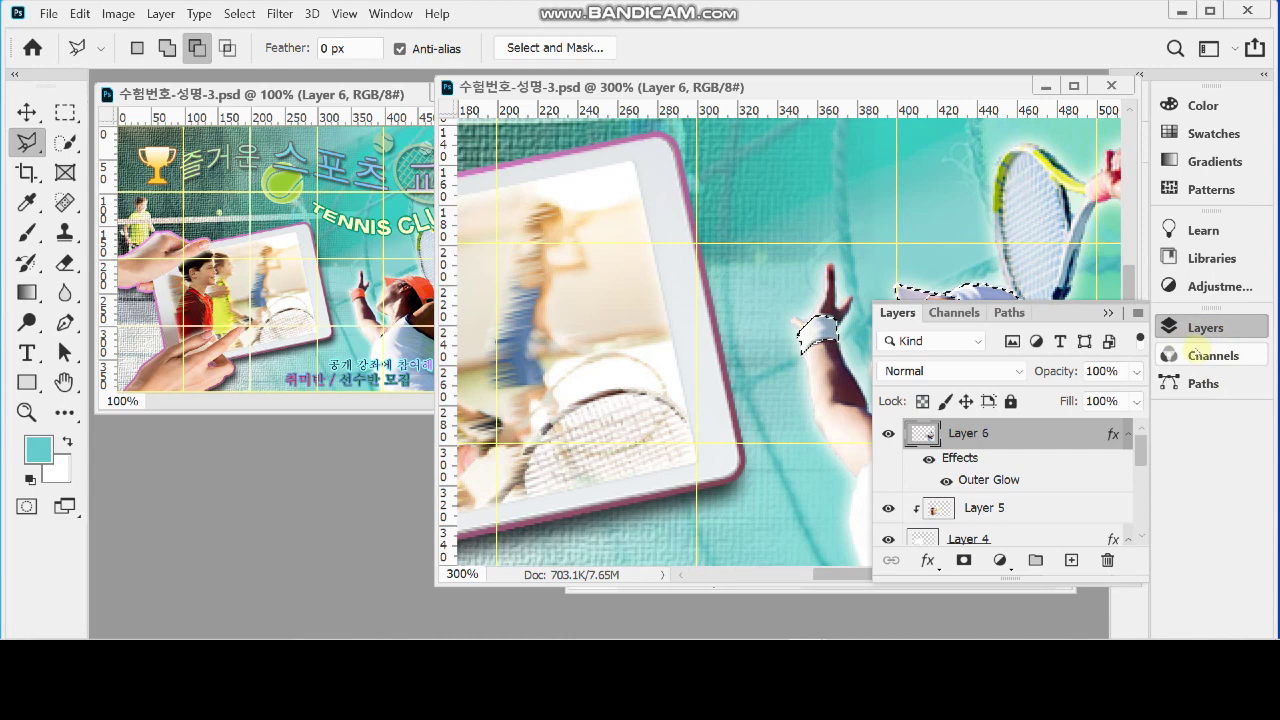
left_click(999, 565)
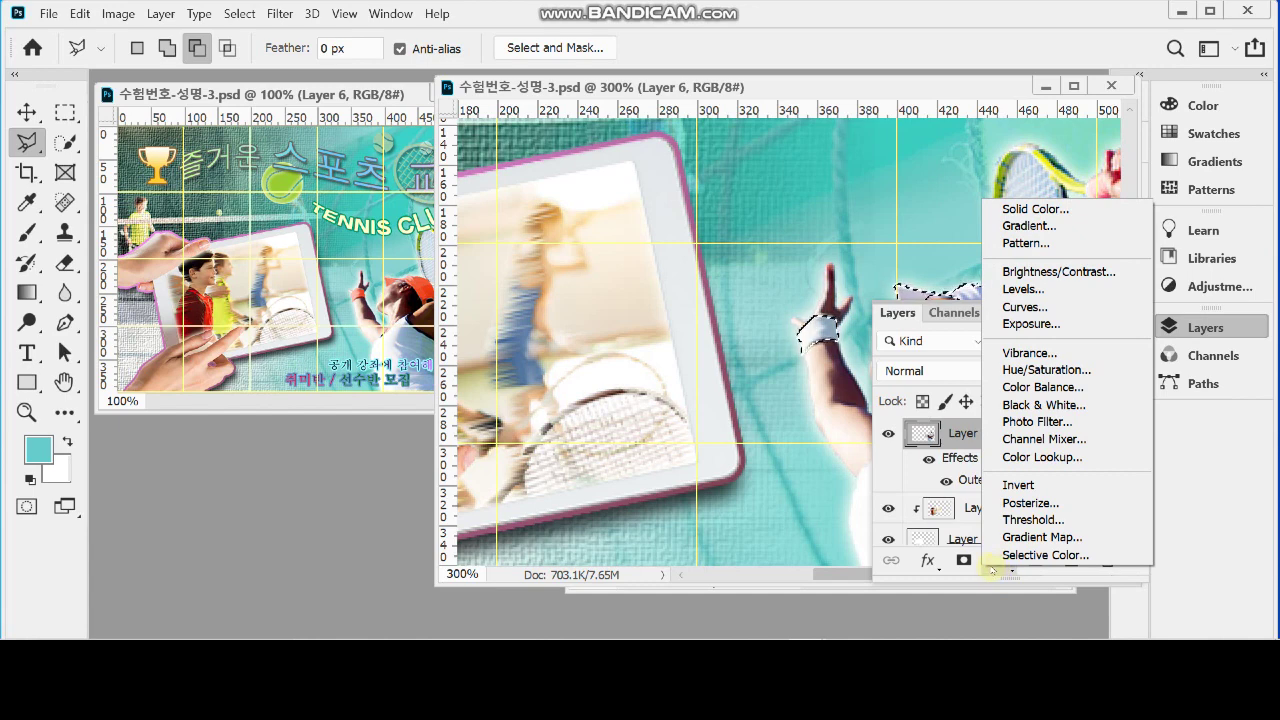
left_click(1086, 372)
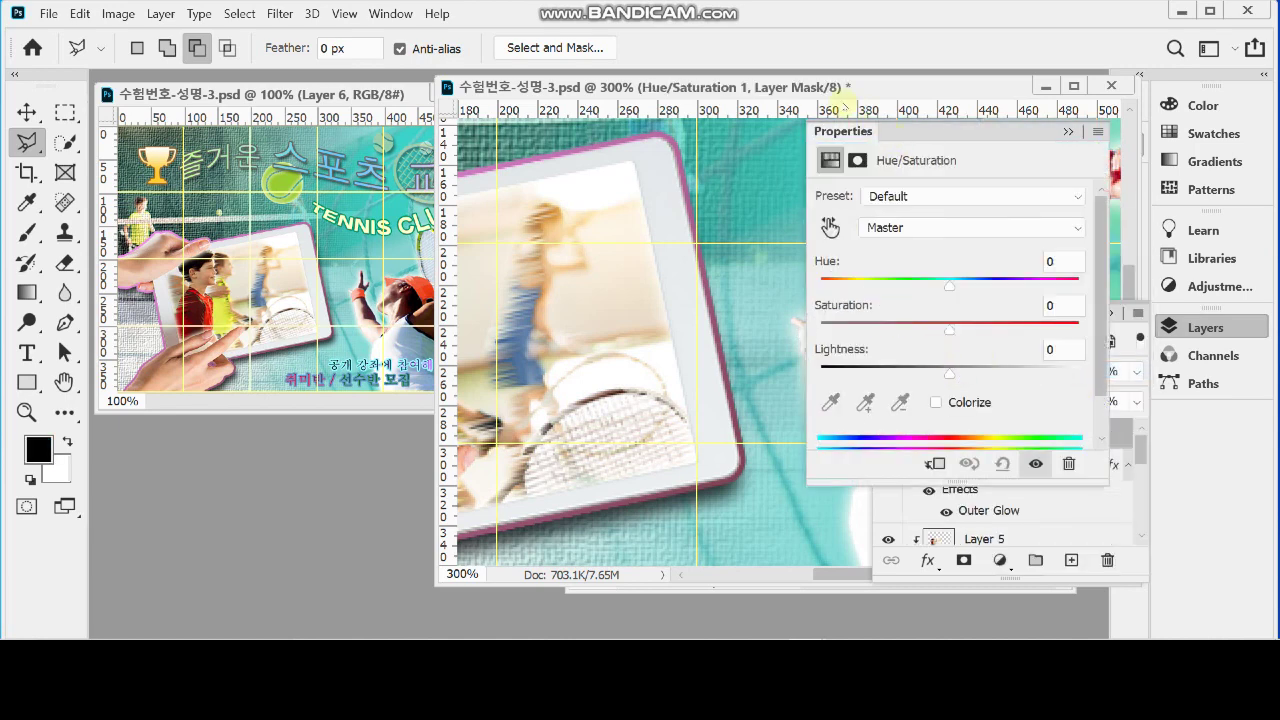
left_click_drag(826, 88, 594, 105)
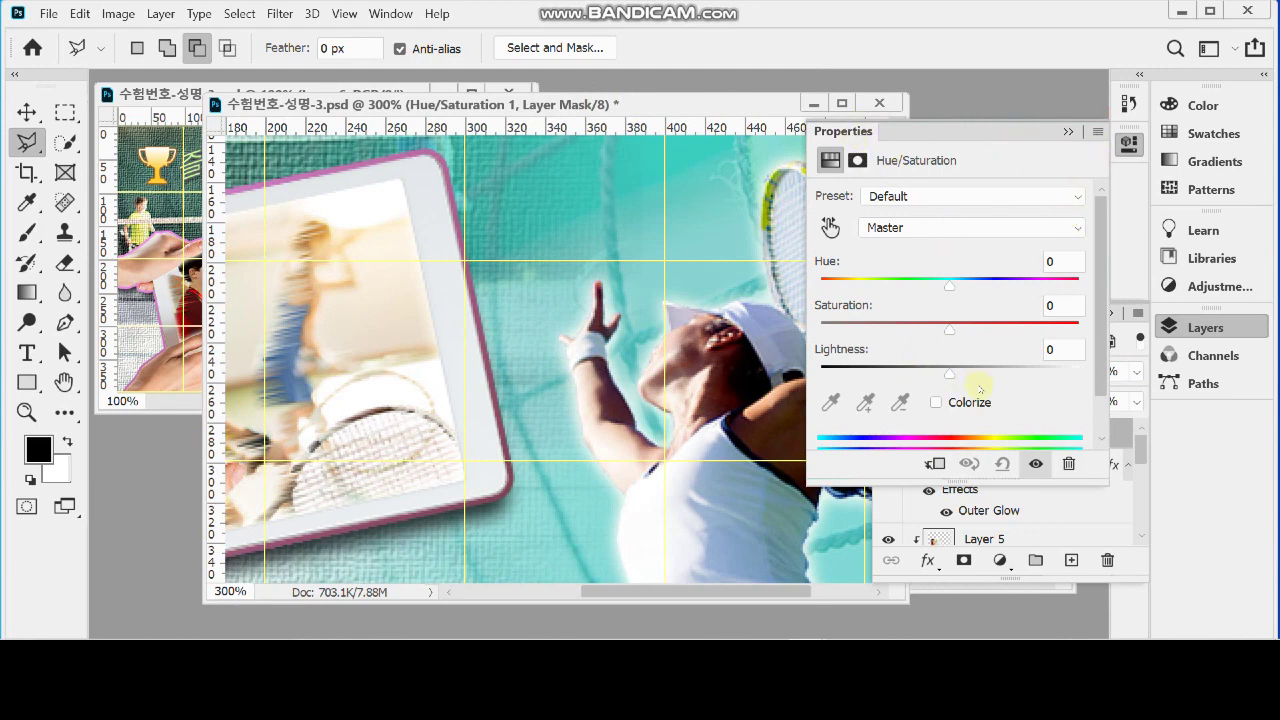
left_click(935, 402)
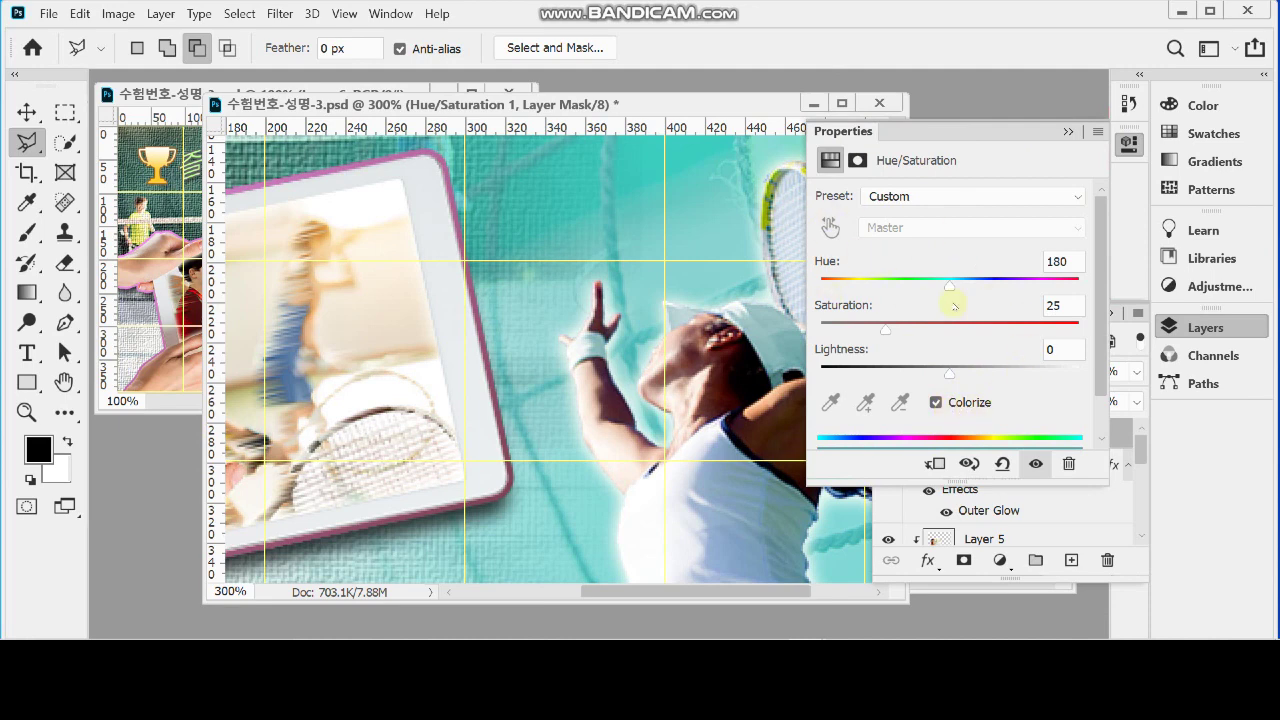
left_click(935, 402)
left_click(935, 402)
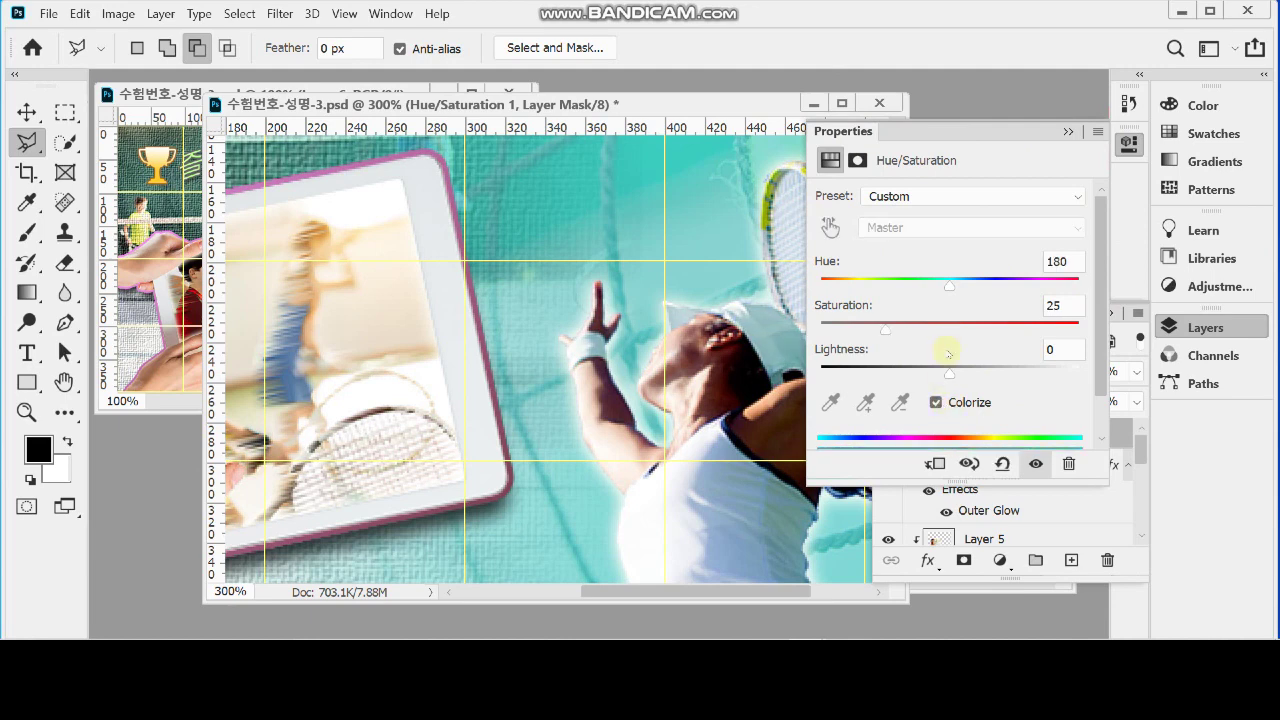
Step: Roughly tint the wristband and cap orange with Hue 21, Saturation 69 and Lightness +1
left_click_drag(900, 287, 836, 285)
left_click_drag(886, 327, 998, 327)
mouse_move(950, 372)
left_mouse_down()
mouse_move(911, 372)
mouse_move(997, 374)
mouse_move(936, 372)
mouse_move(951, 372)
left_mouse_up()
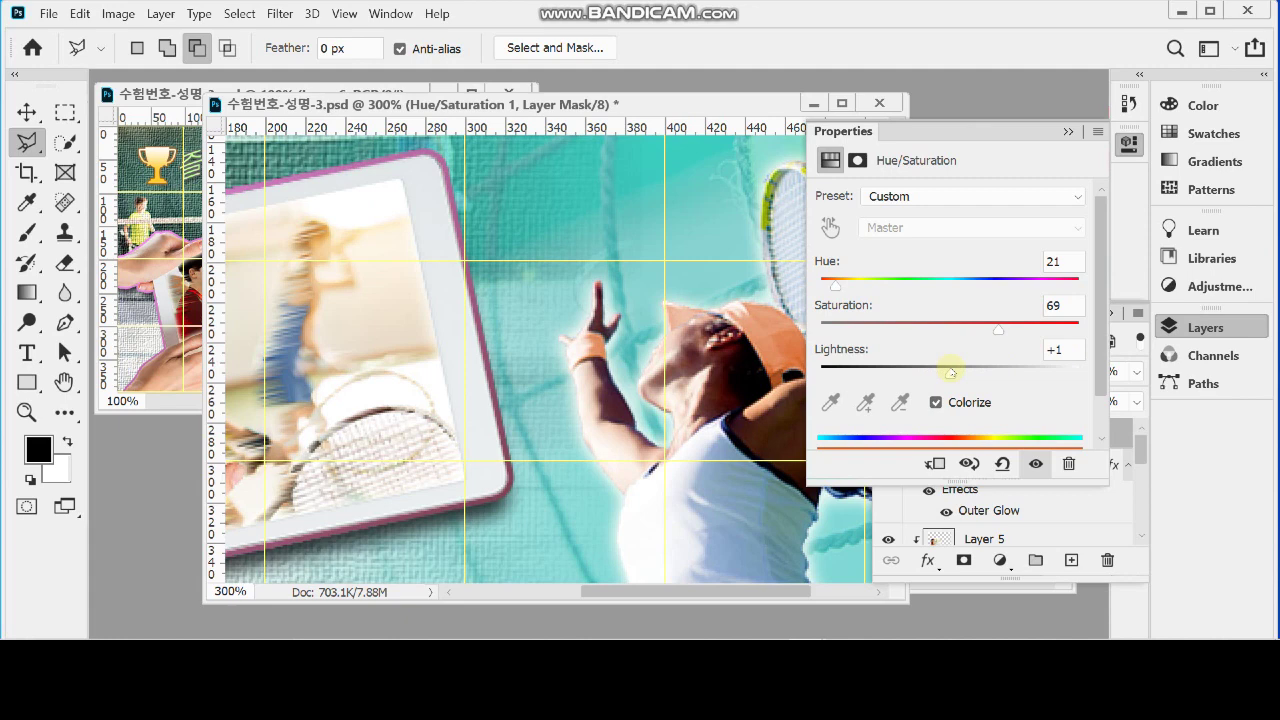
Step: Set the adjustment's Hue to 10, Saturation to 86 and Lightness to -15 to colour the wristband and cap red-orange
left_click(1058, 262)
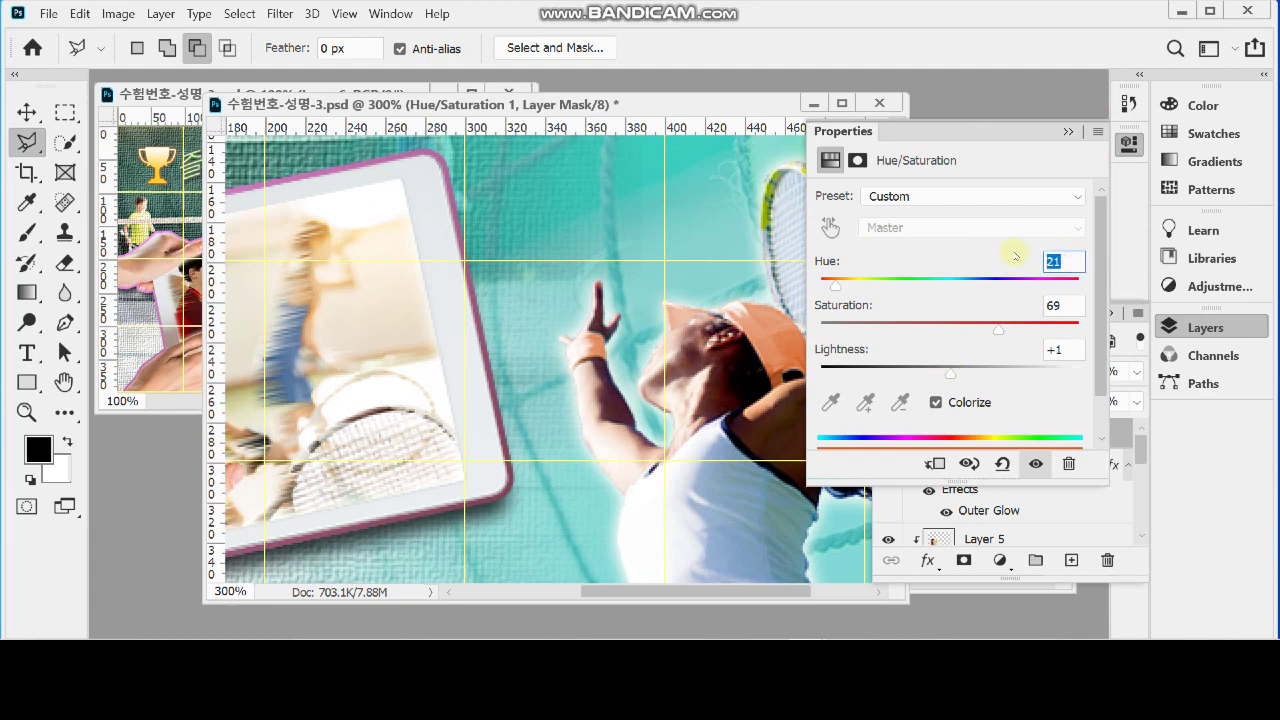
type("10")
key("Tab")
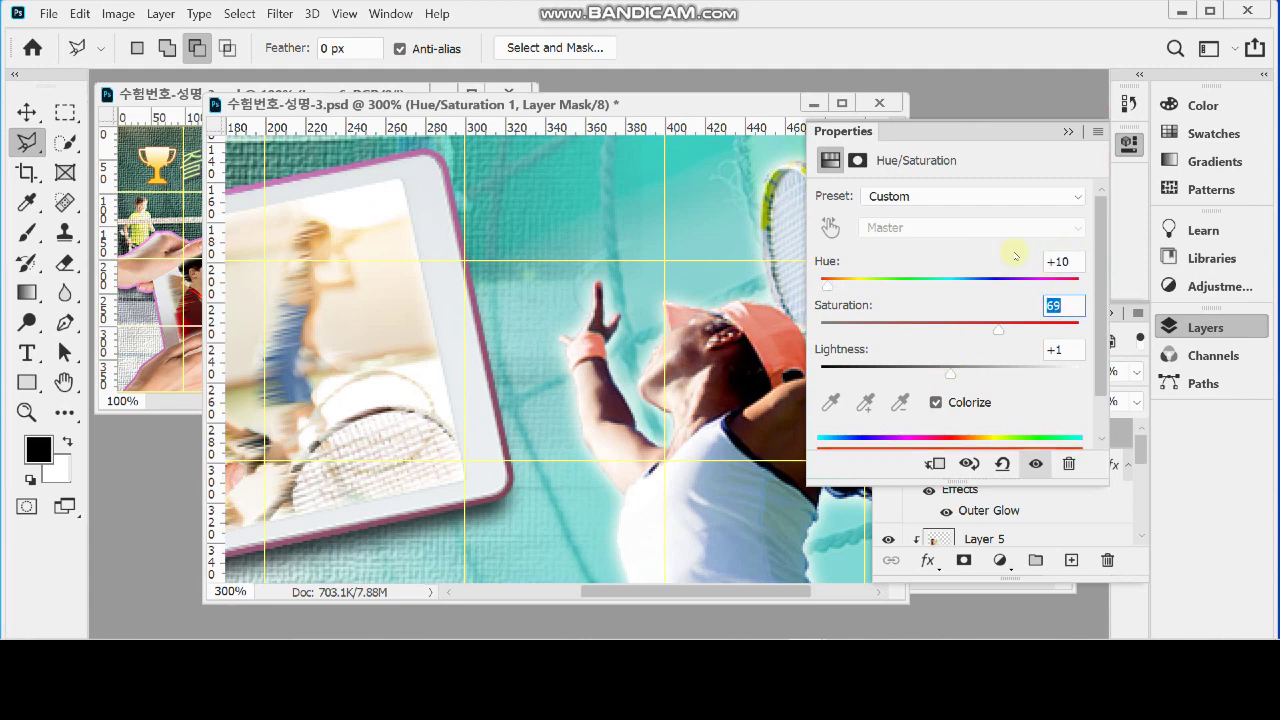
type("86")
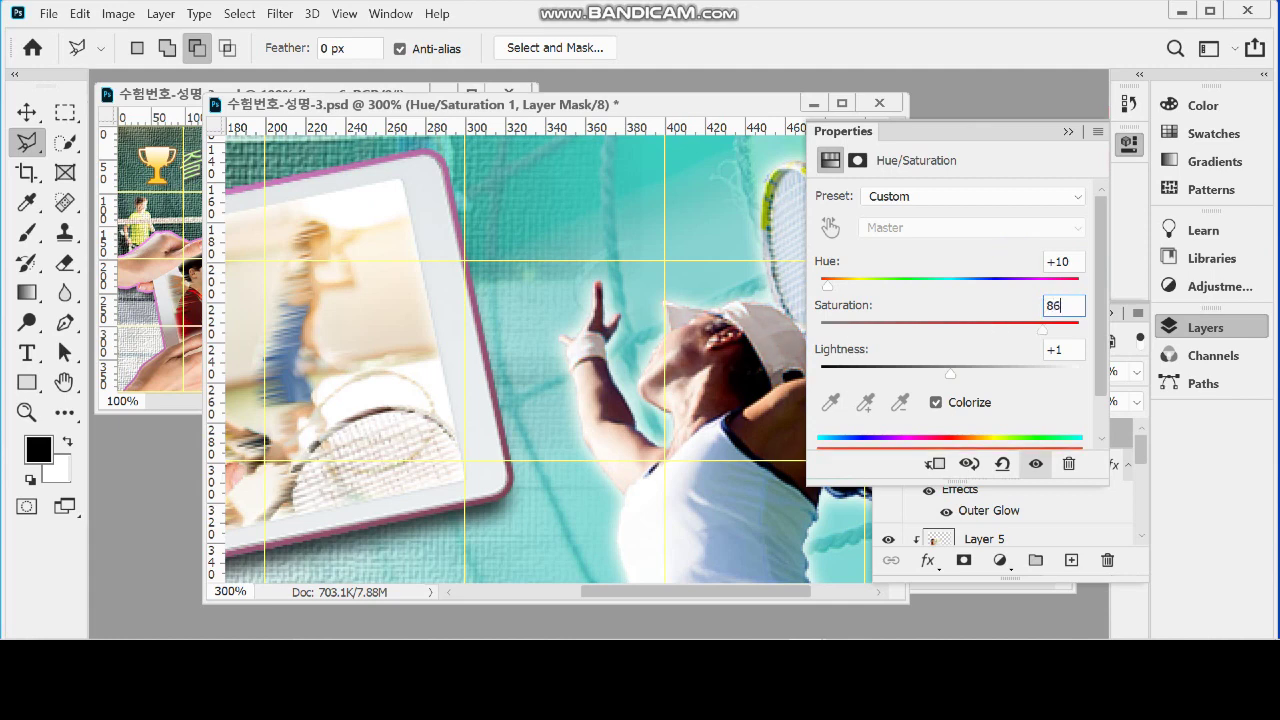
key("Tab")
type("-15")
key("Tab")
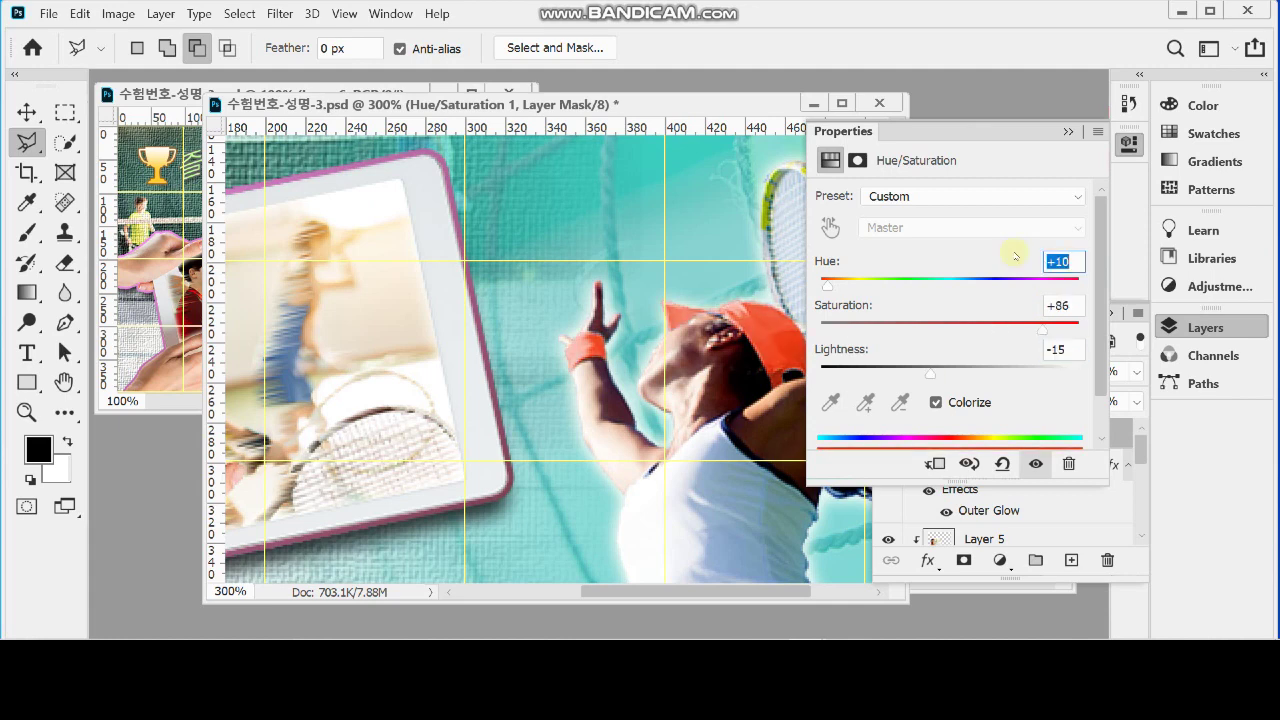
left_click(1208, 325)
left_click(1129, 141)
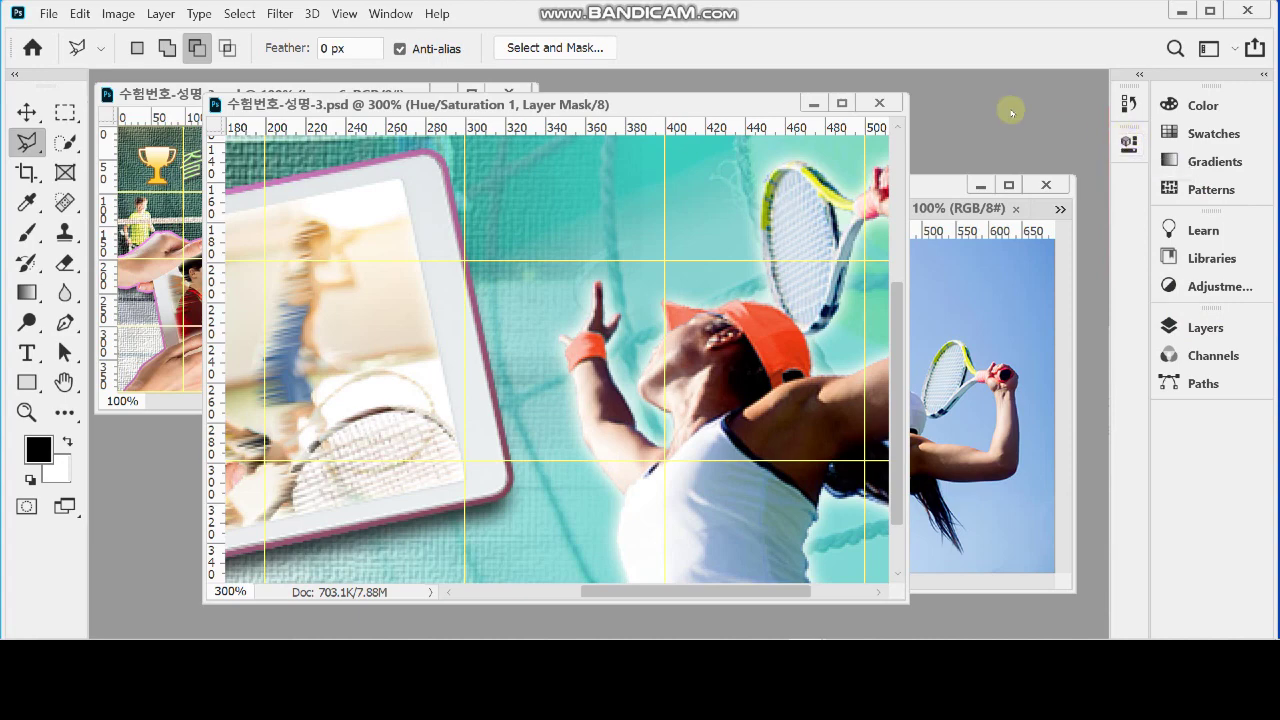
Step: Make Layer 2, the masked layer just above Layer 1, the active layer
left_click_drag(735, 107, 860, 99)
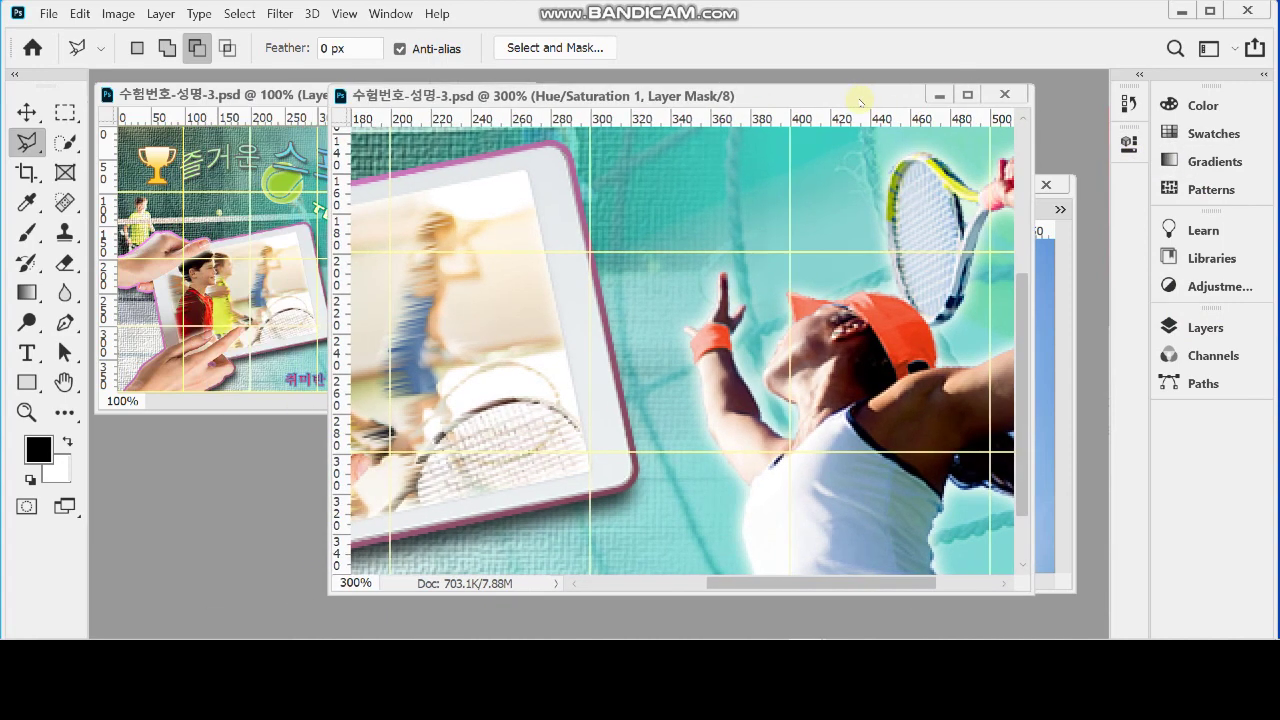
left_click(868, 338, "alt")
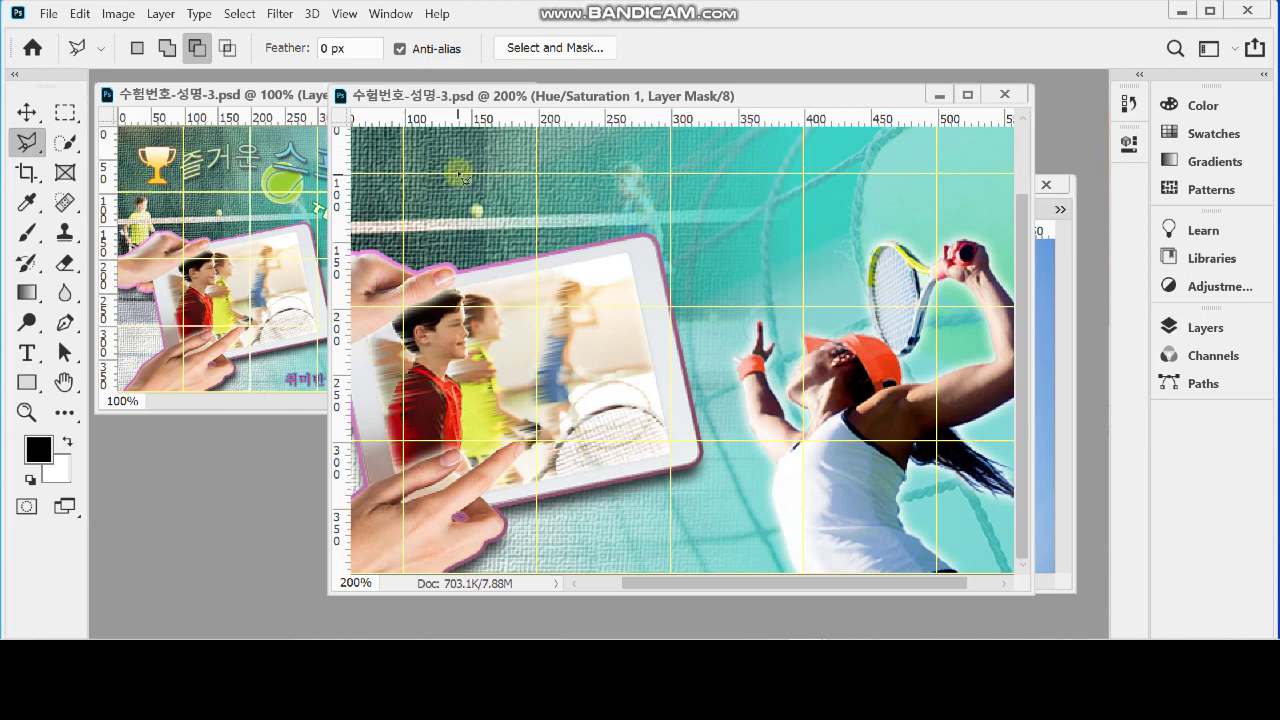
left_click(1168, 327)
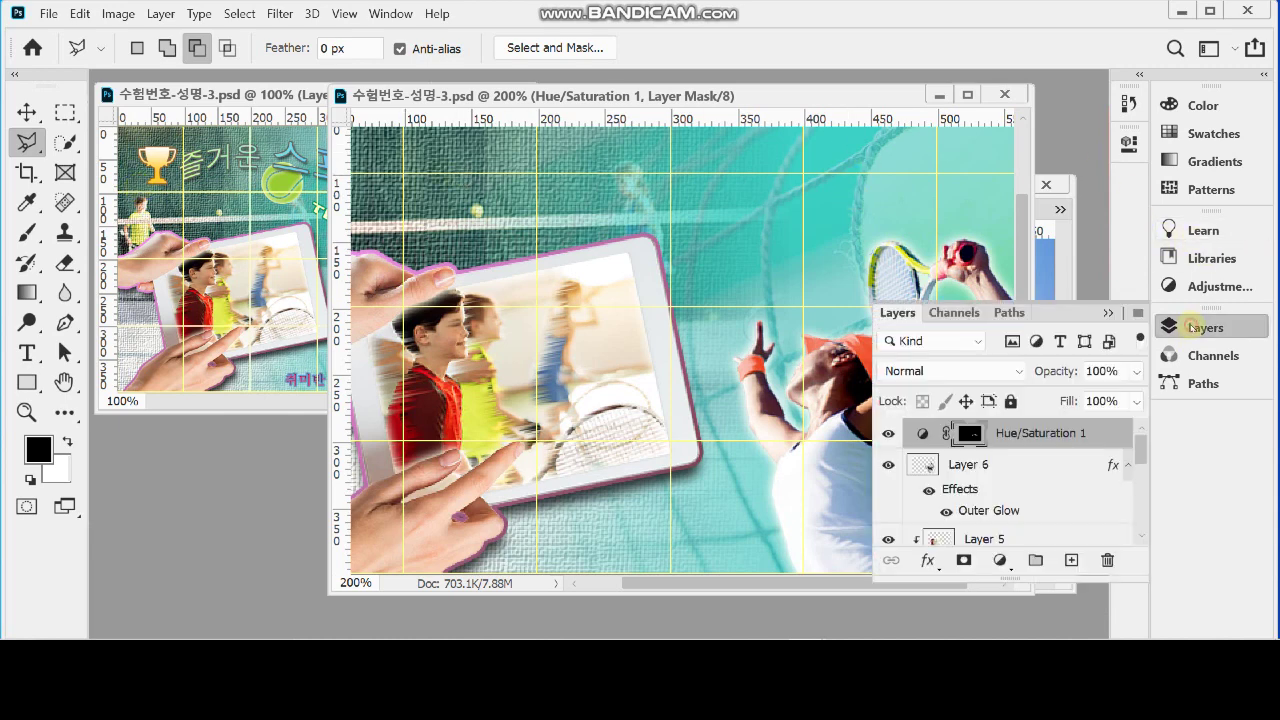
scroll(1030, 505, "down", 1)
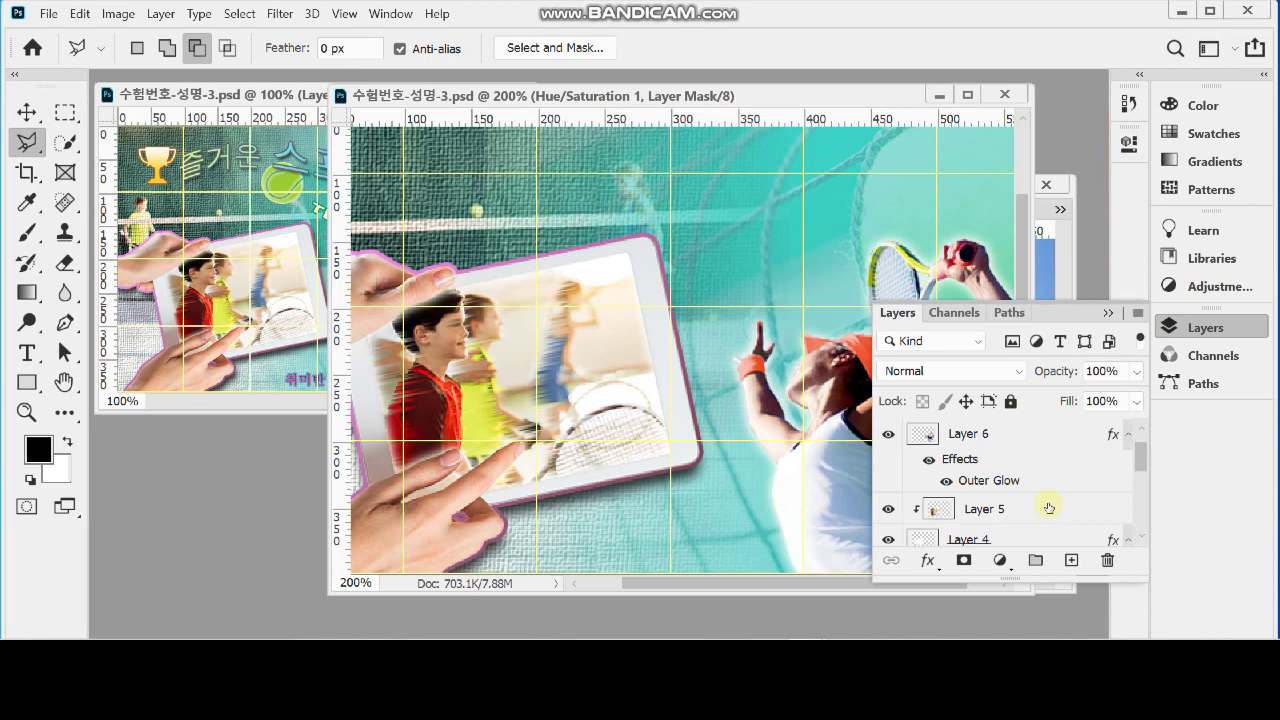
scroll(1051, 506, "up", 1)
scroll(1054, 502, "down", 3)
scroll(1054, 502, "down", 4)
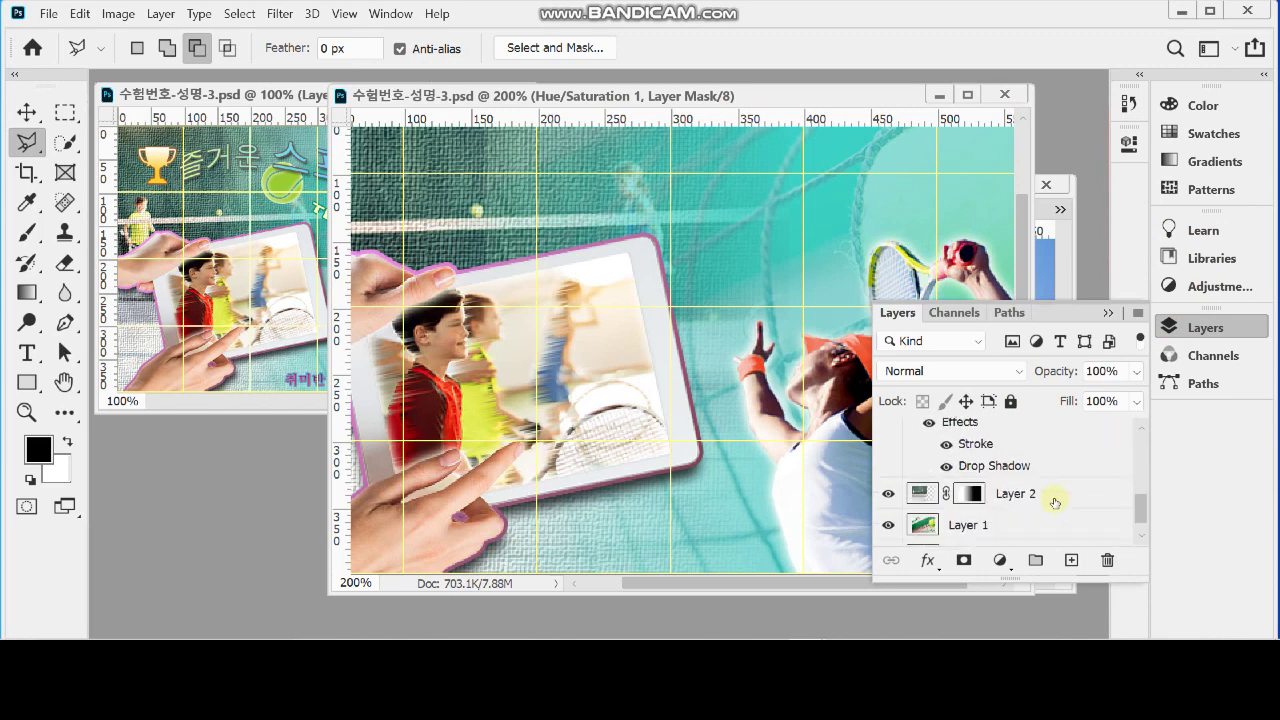
left_click(1050, 494)
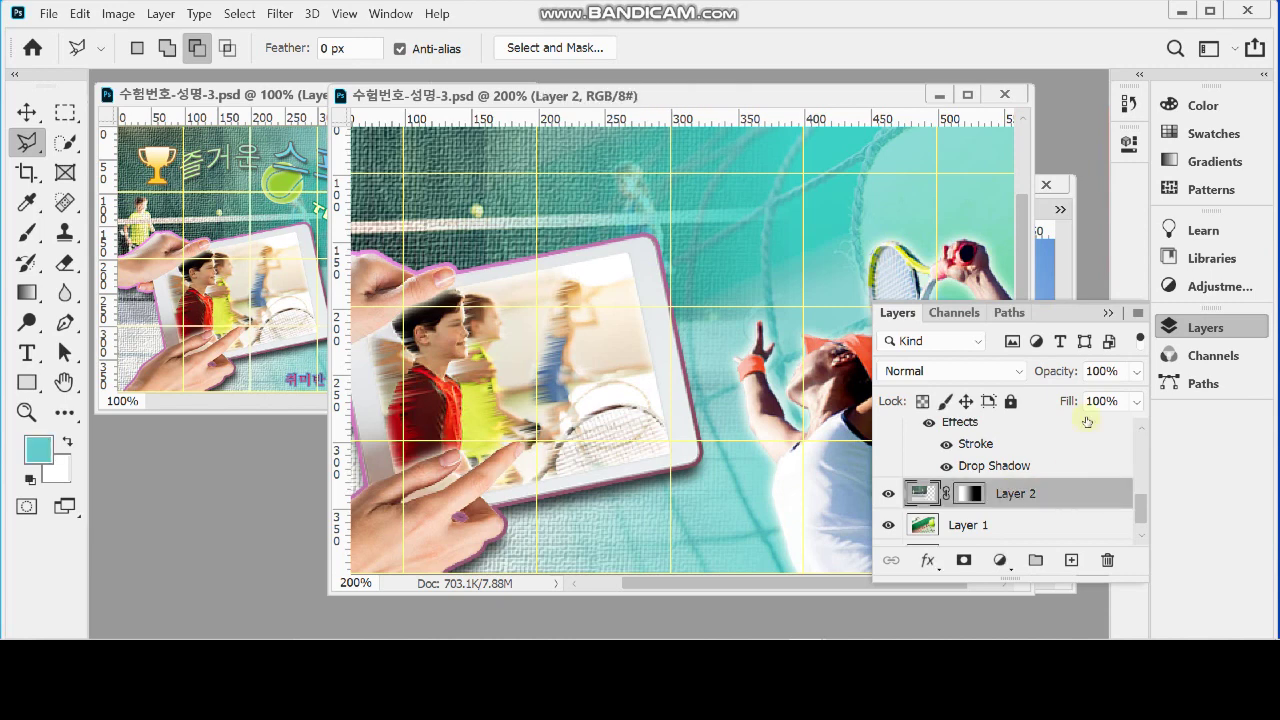
left_click(1231, 327)
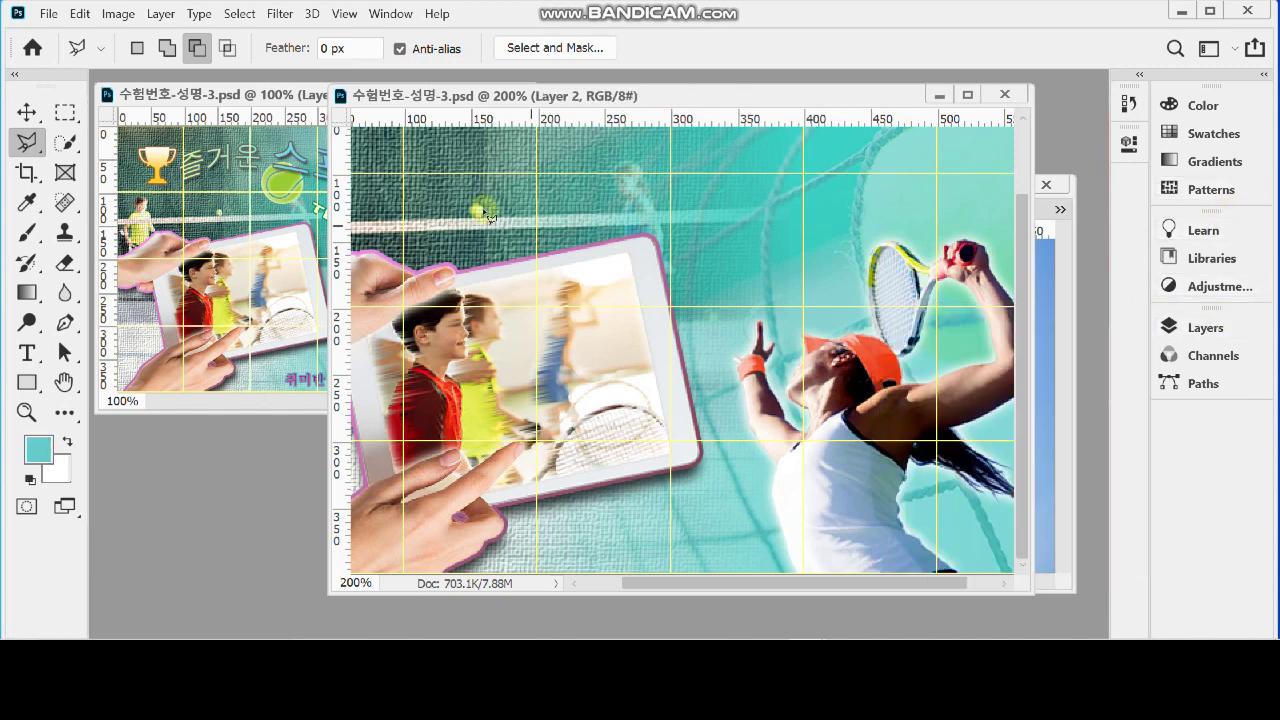
Step: Activate the Custom Shape tool and expand the Banners and Awards group within All Legacy Default Shapes
left_click(26, 382)
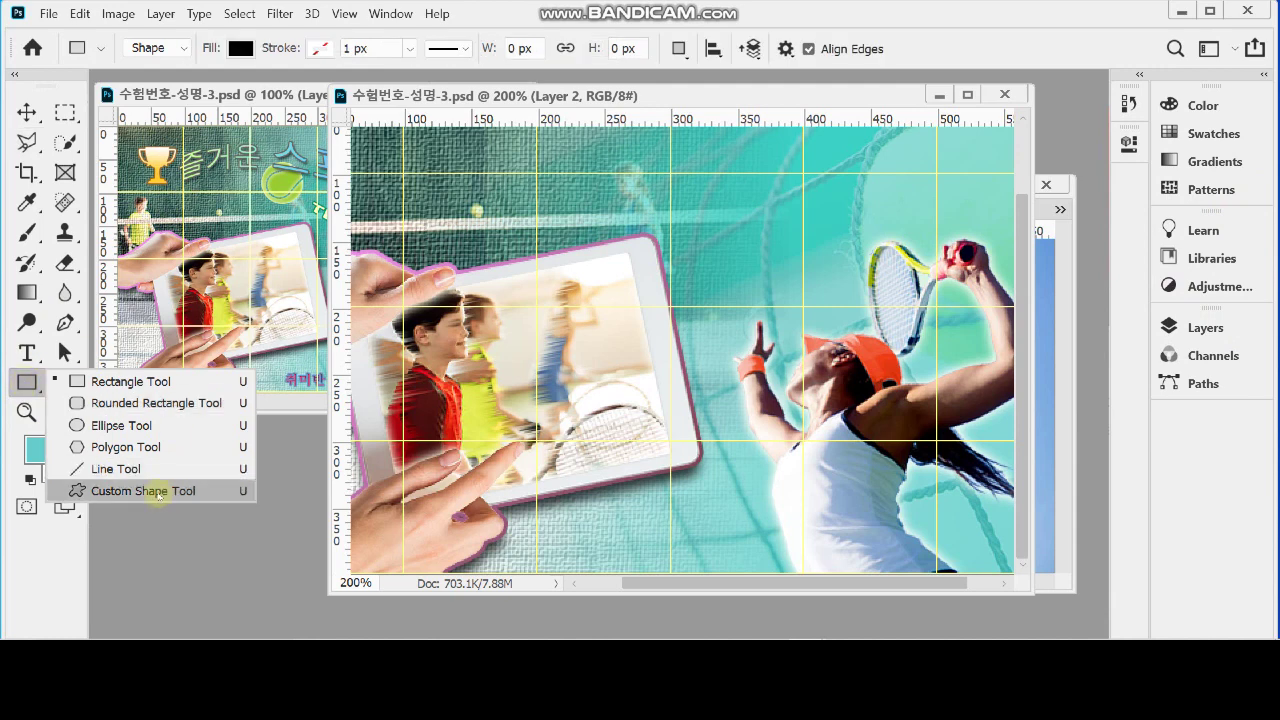
left_click(160, 491)
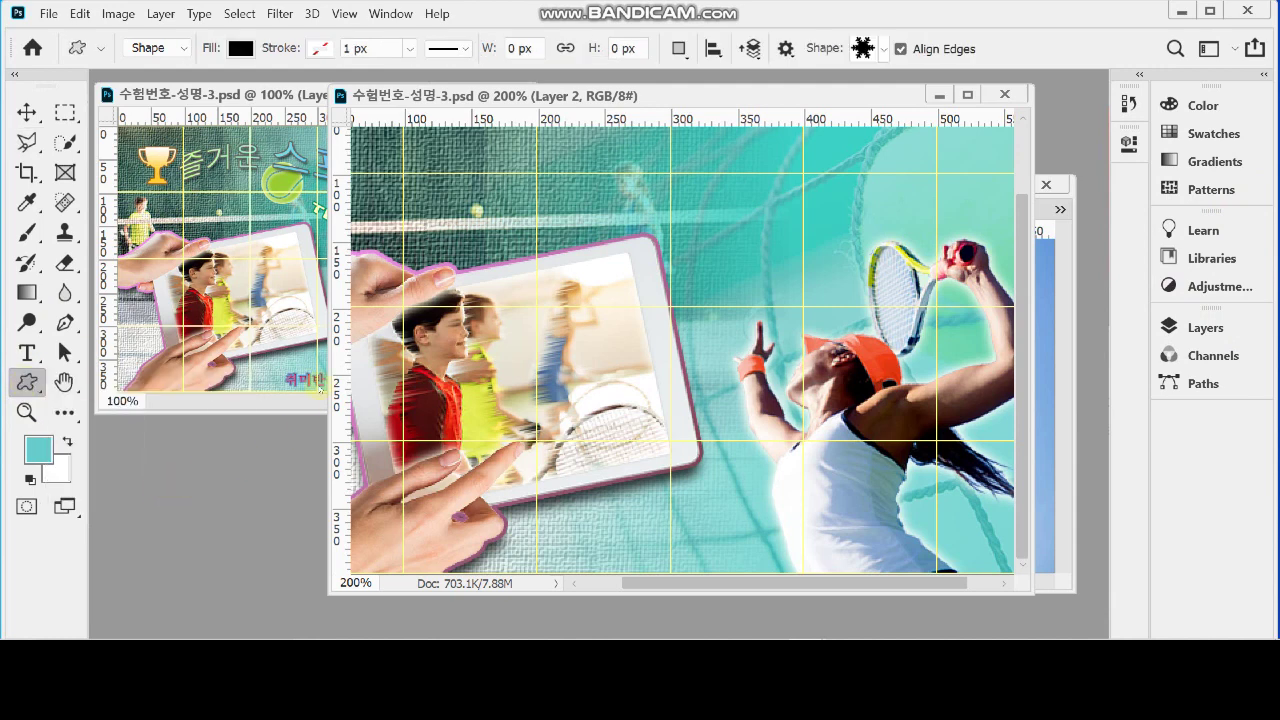
left_click(884, 51)
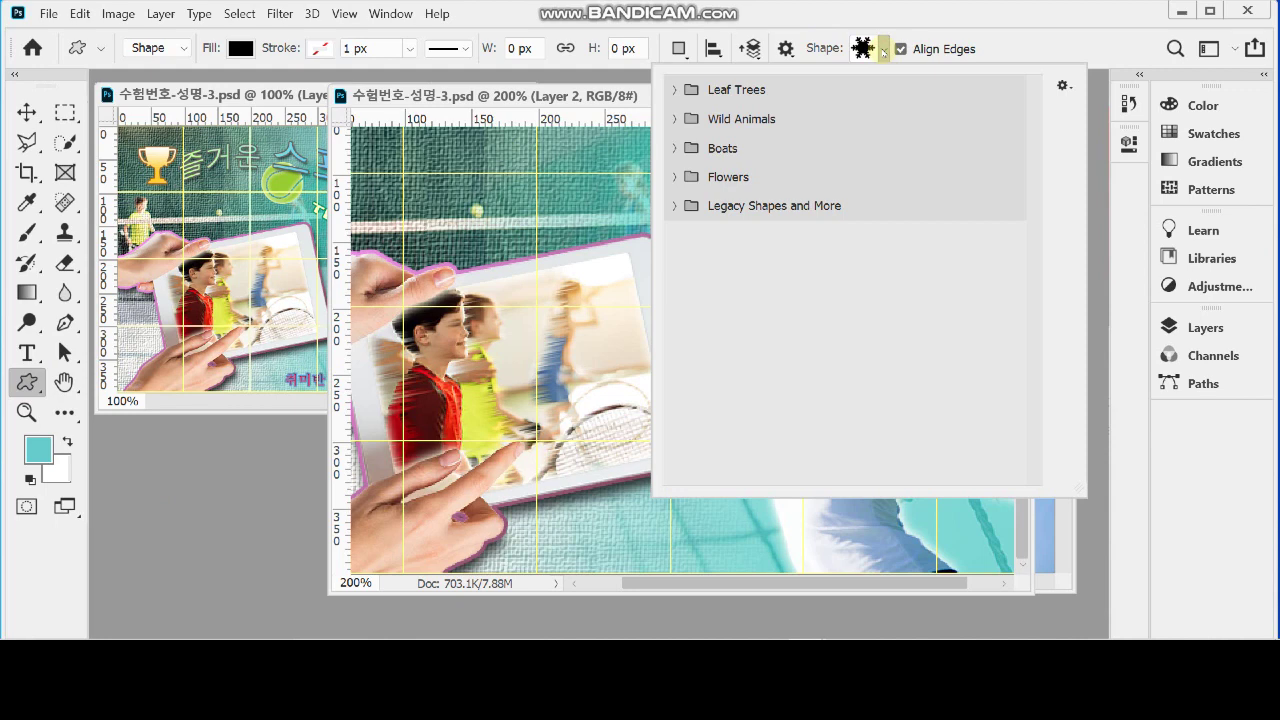
left_click(675, 205)
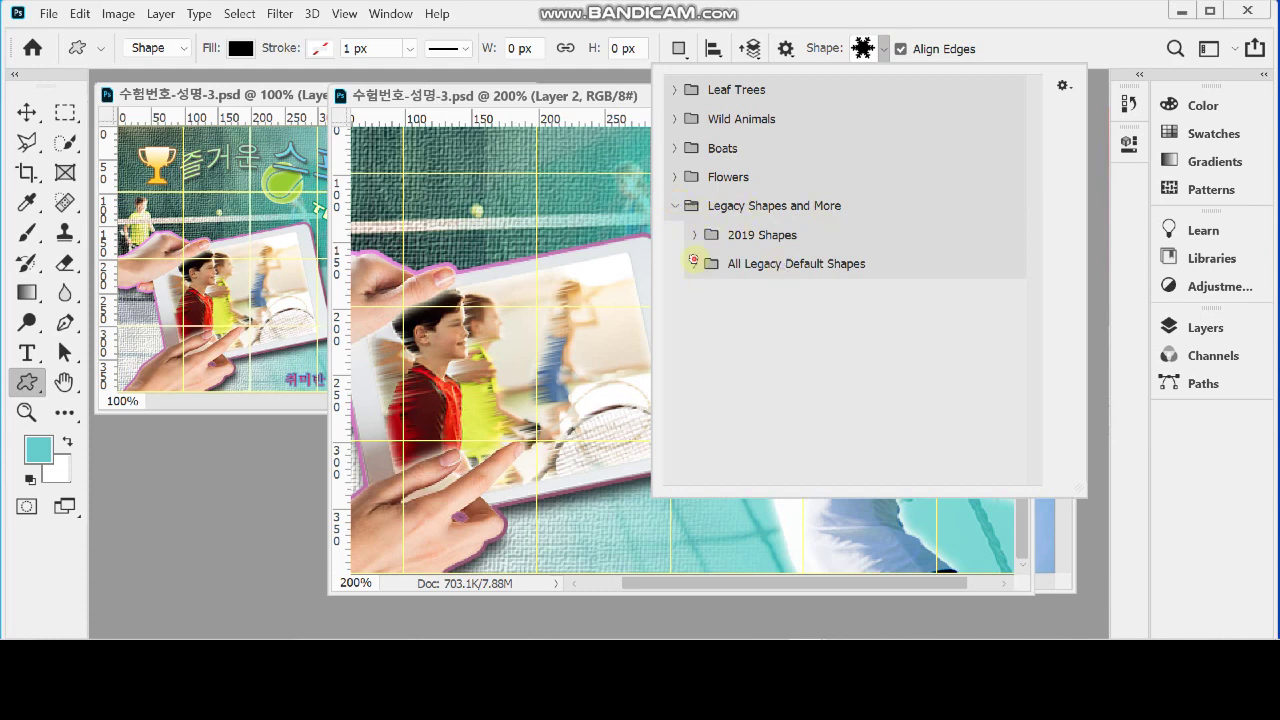
left_click(697, 263)
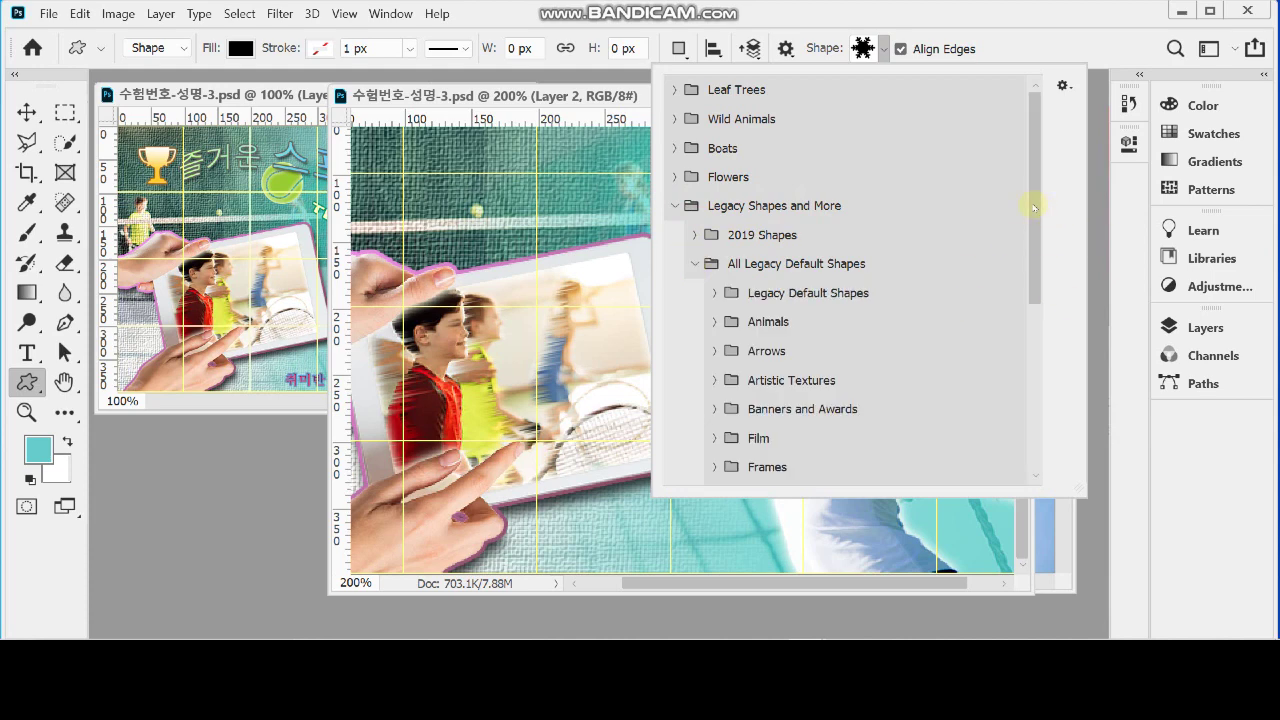
left_click_drag(1032, 205, 1037, 386)
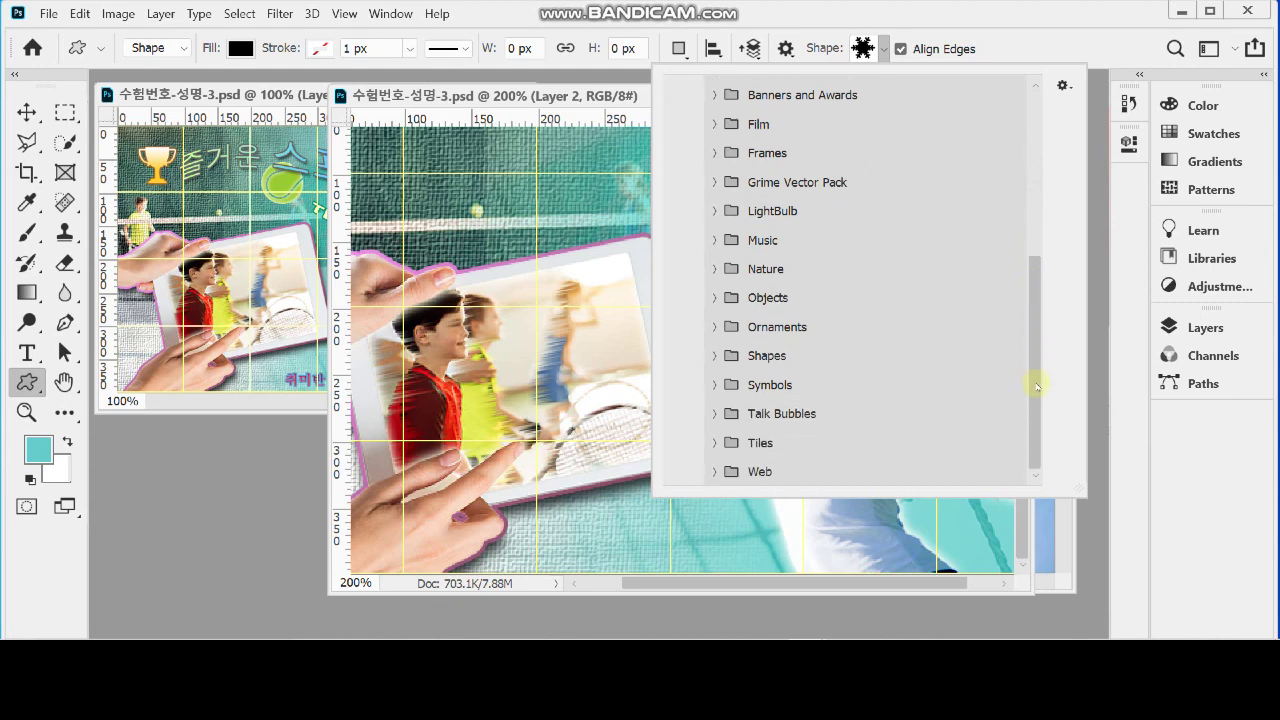
scroll(1036, 396, "up", 3)
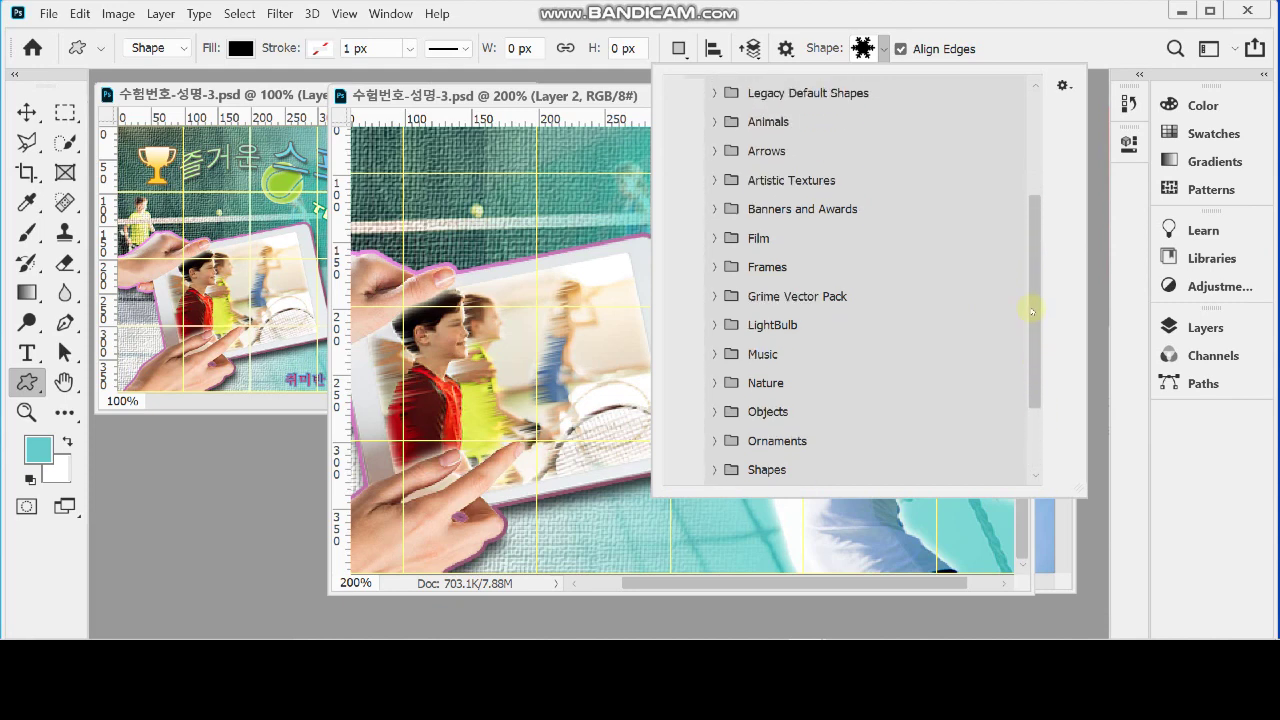
left_click(713, 216)
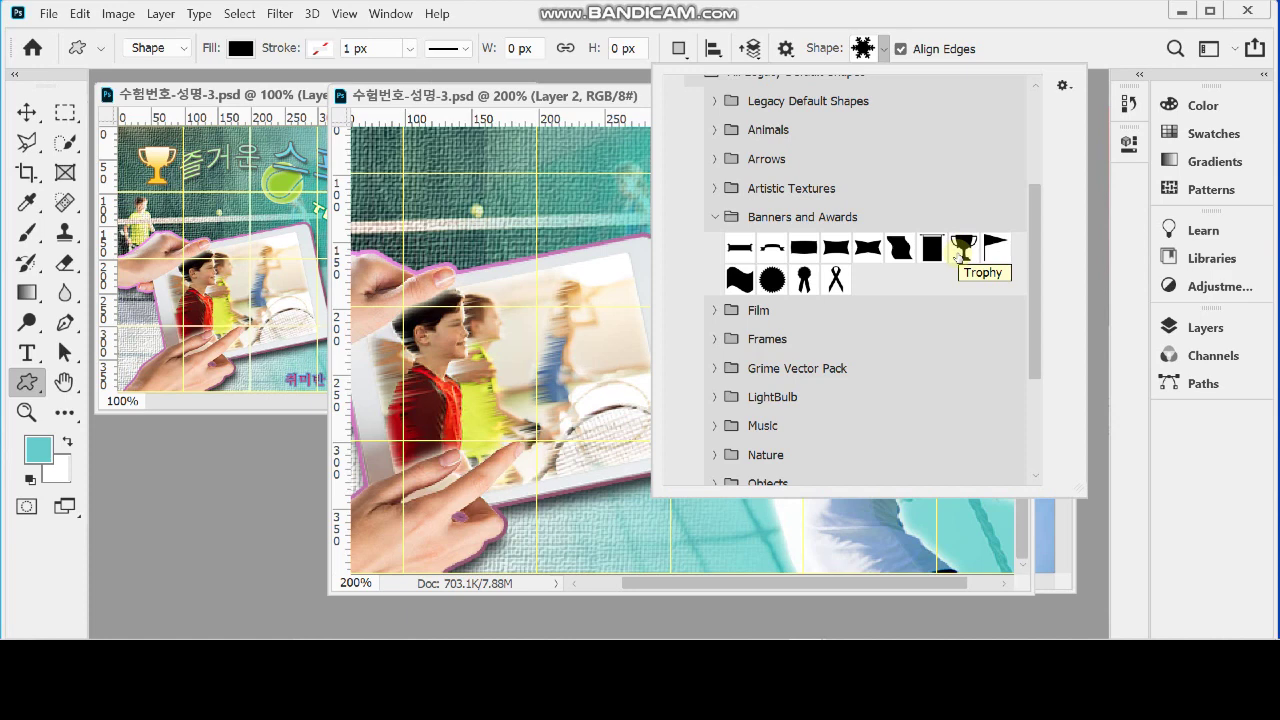
Step: Switch the shape previews to Large Thumbnail and back to Small Thumbnail
left_click(1064, 85)
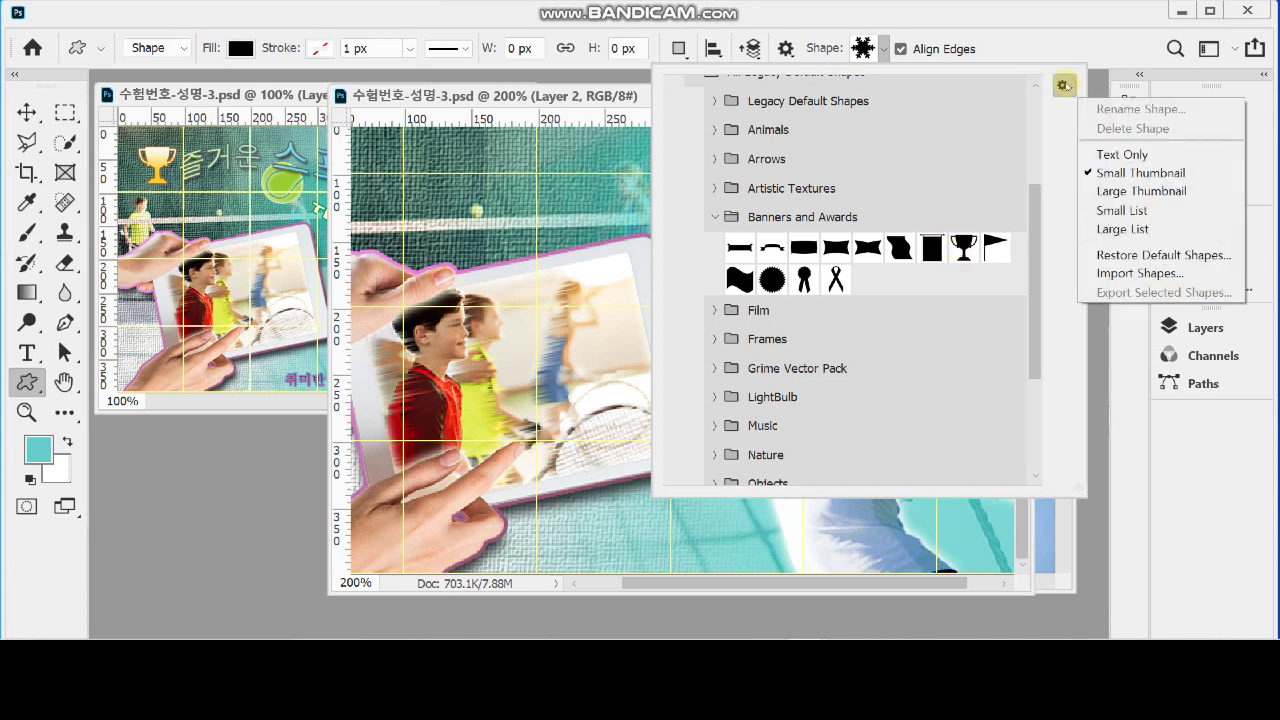
left_click(1150, 191)
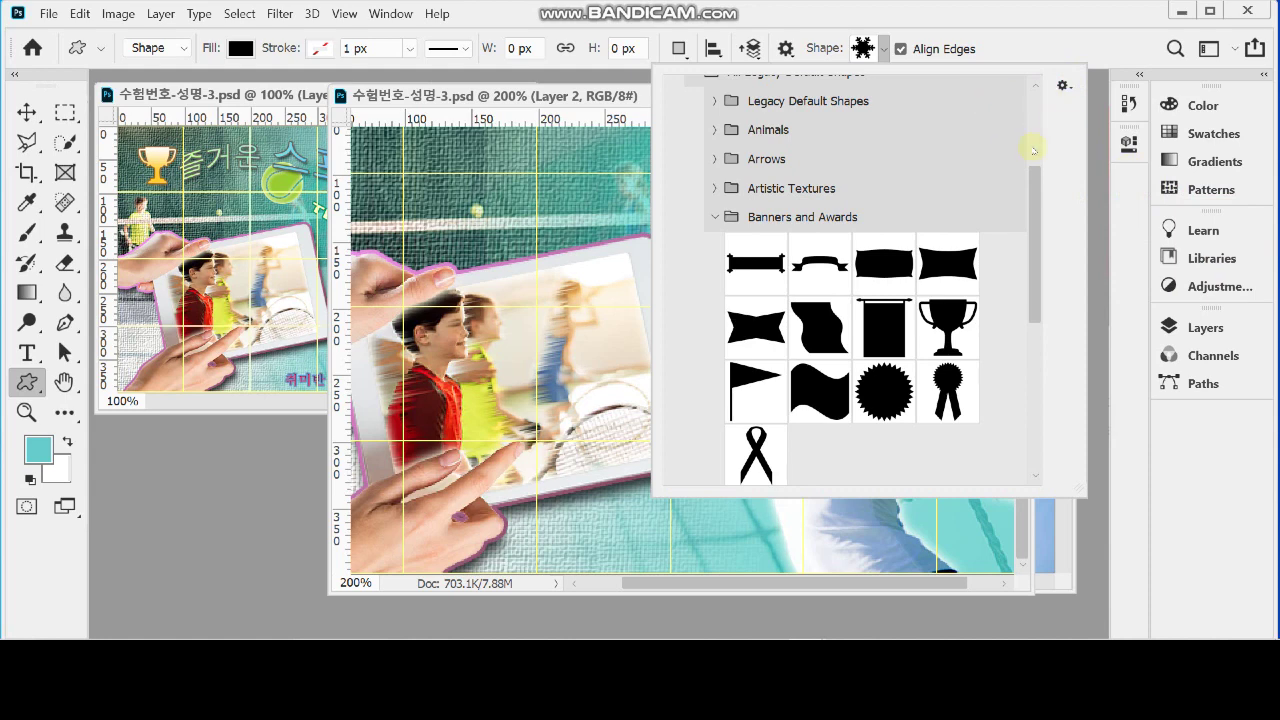
left_click(1063, 86)
left_click(1113, 177)
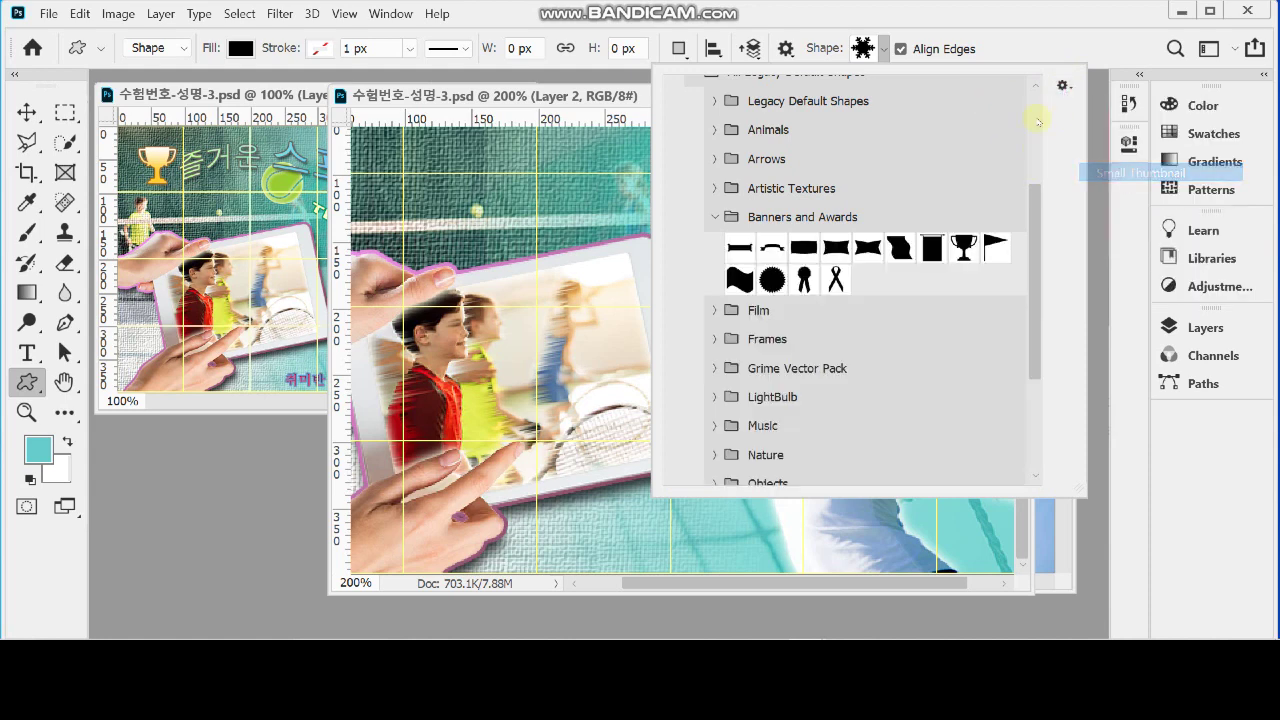
Step: Draw a Trophy custom shape about 65 by 62 px in the poster's upper-left corner, above the boy in the yellow shirt
left_click(963, 248)
left_click(1035, 20)
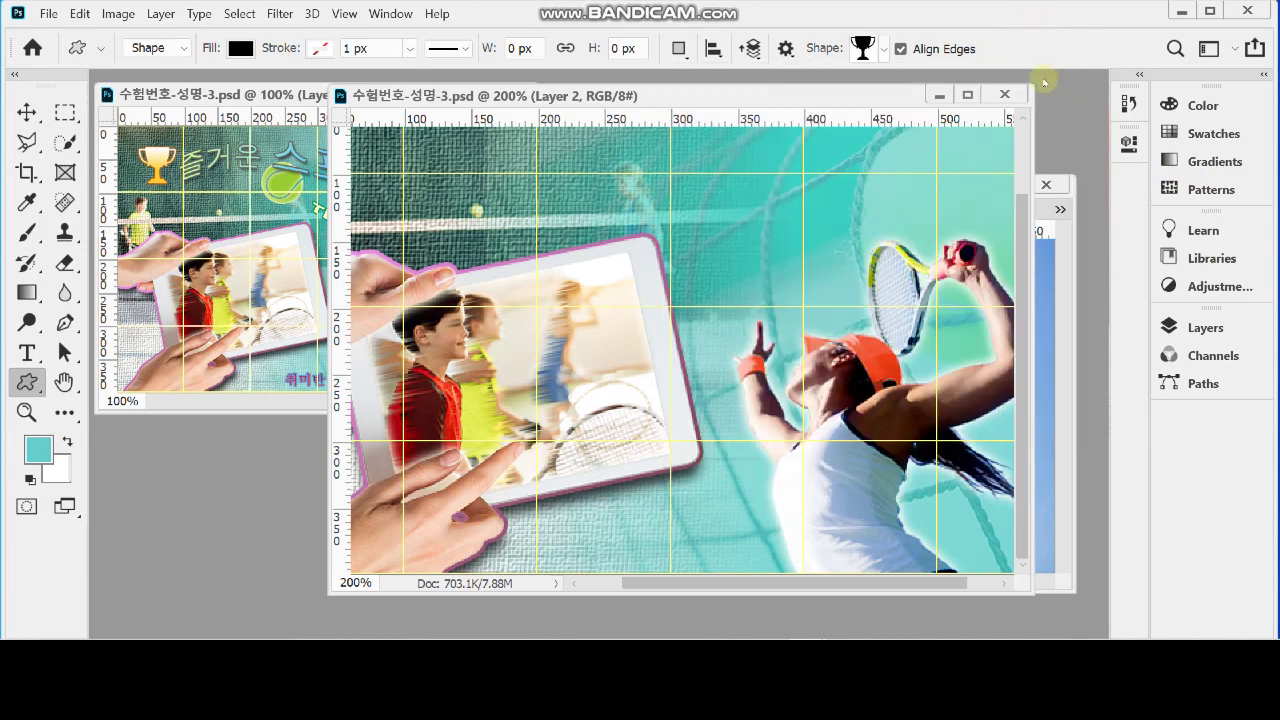
left_click_drag(523, 209, 779, 306)
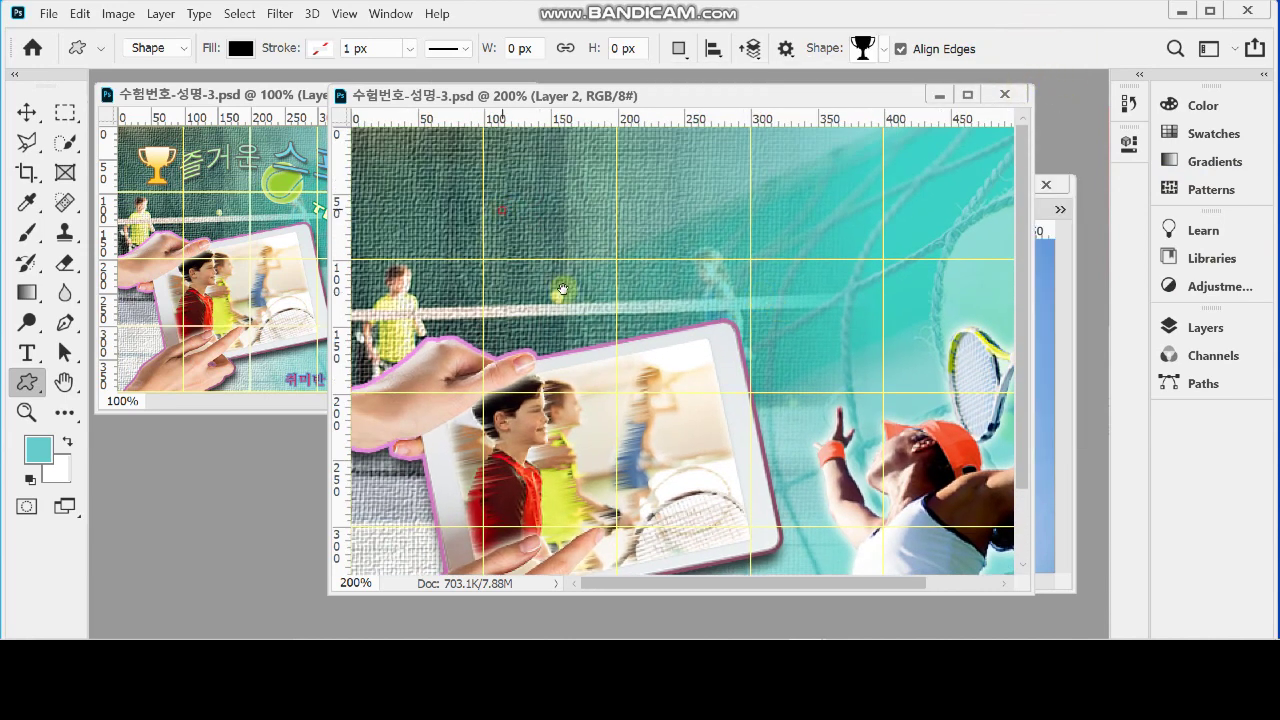
left_click_drag(381, 152, 466, 251)
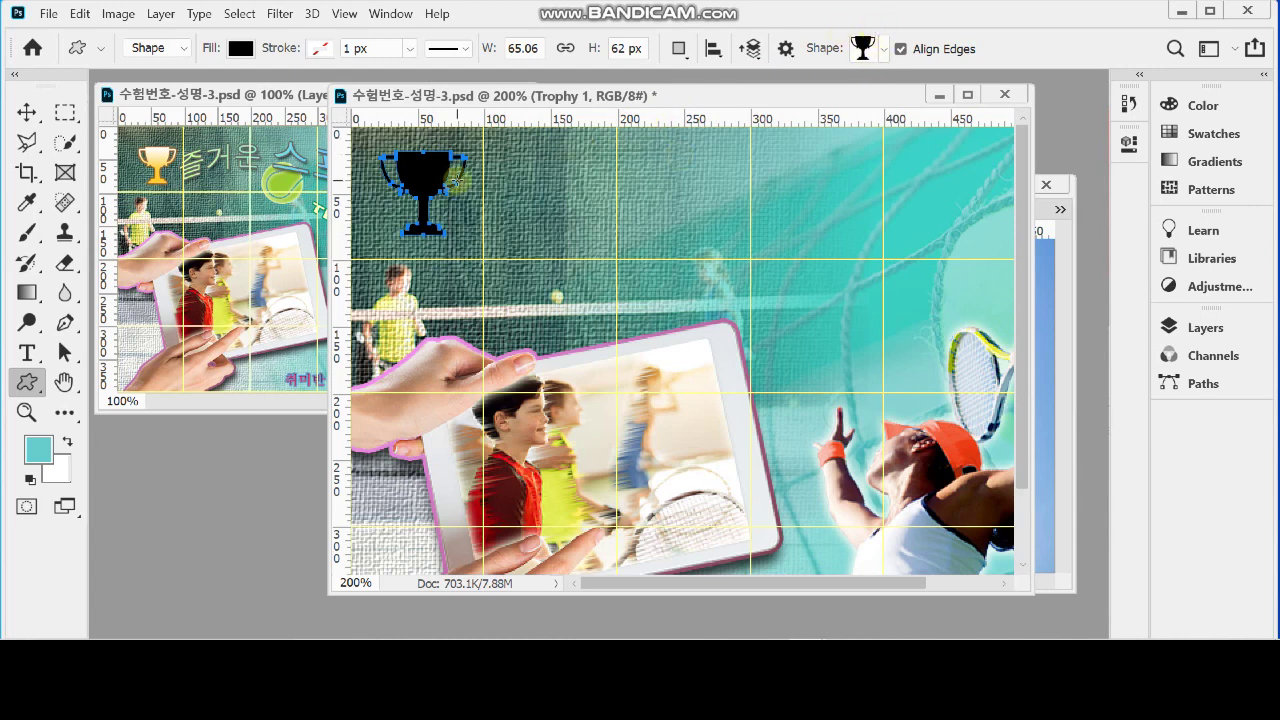
left_click_drag(429, 177, 438, 179)
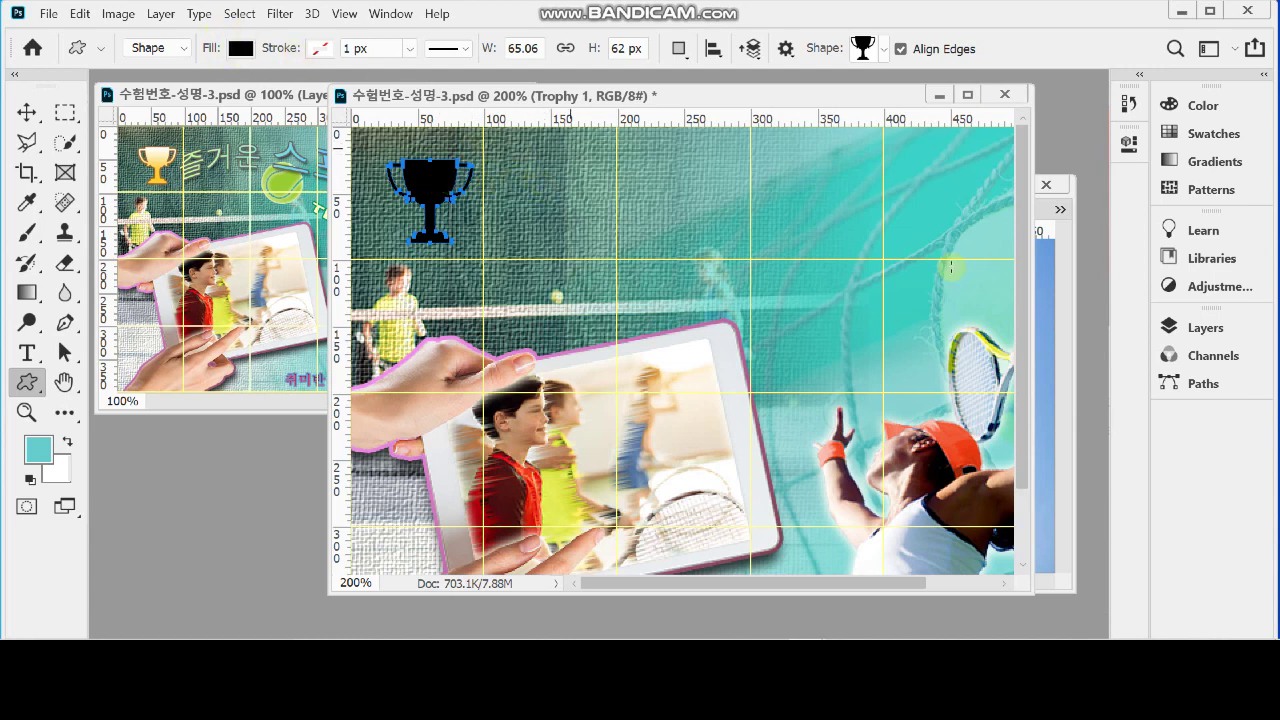
Step: Add a Gradient Overlay effect to the Trophy 1 layer
left_click(1180, 327)
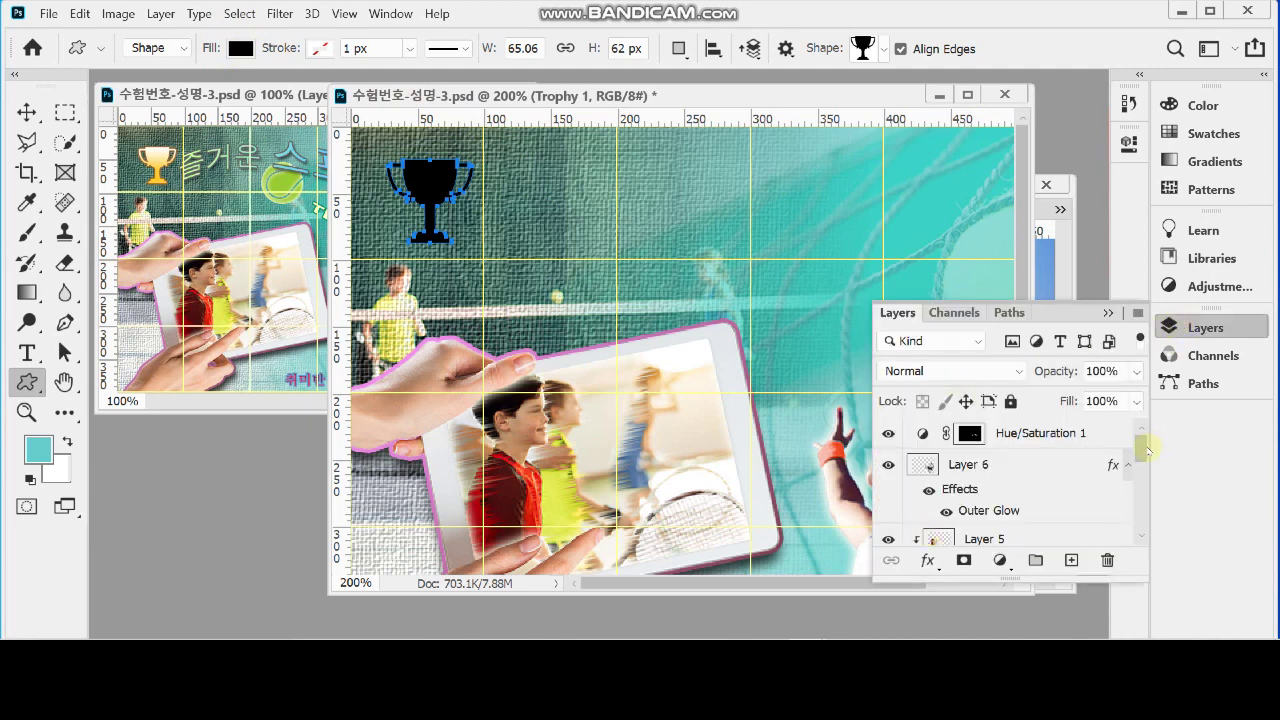
left_click_drag(1140, 440, 1140, 514)
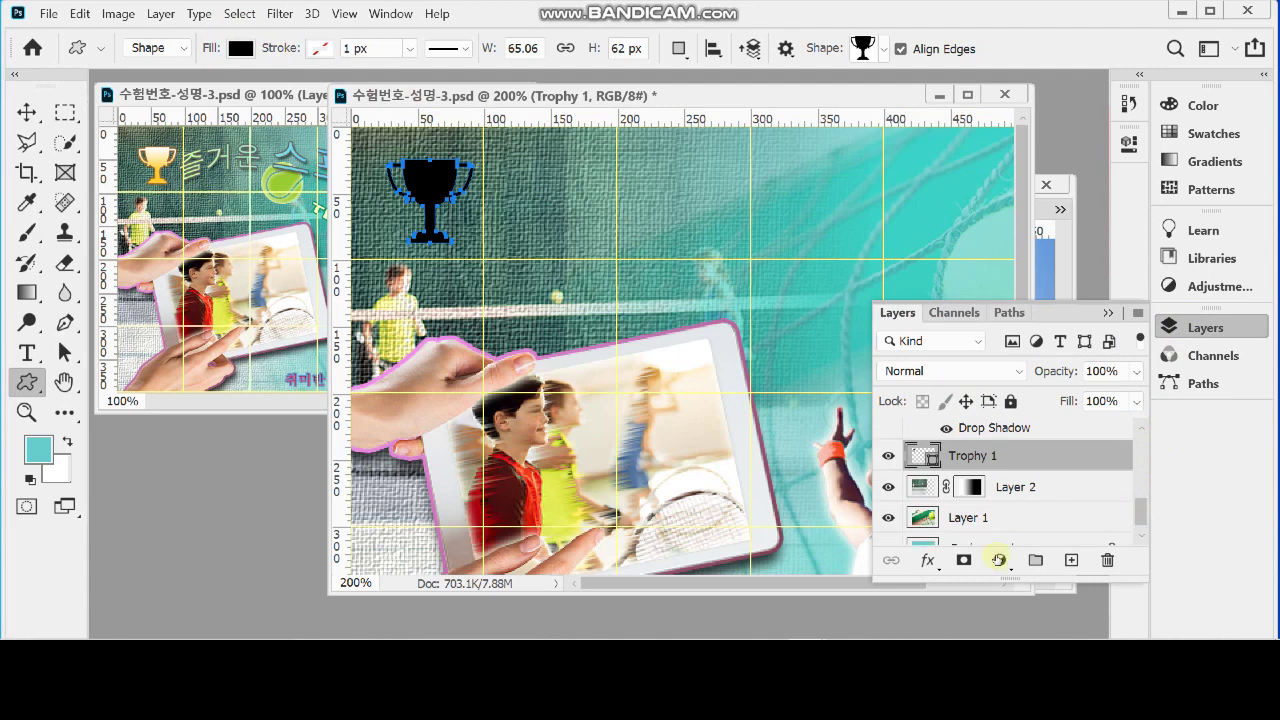
left_click(926, 562)
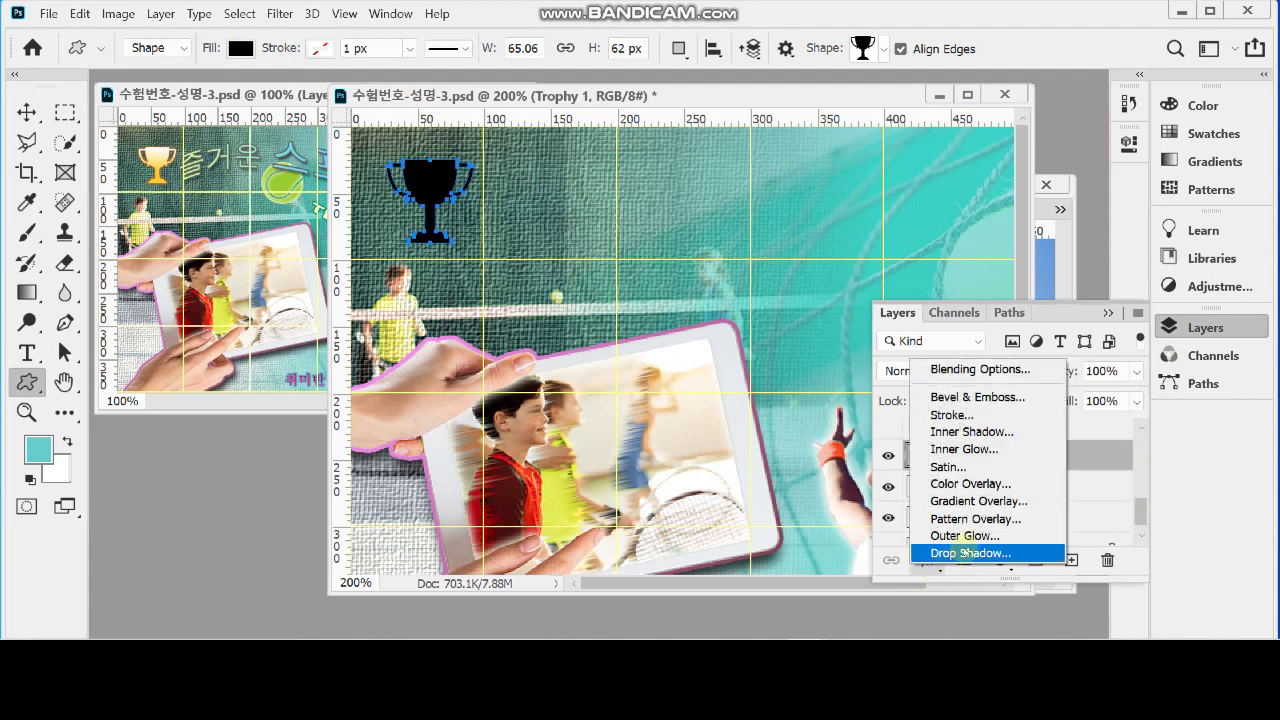
left_click(1023, 501)
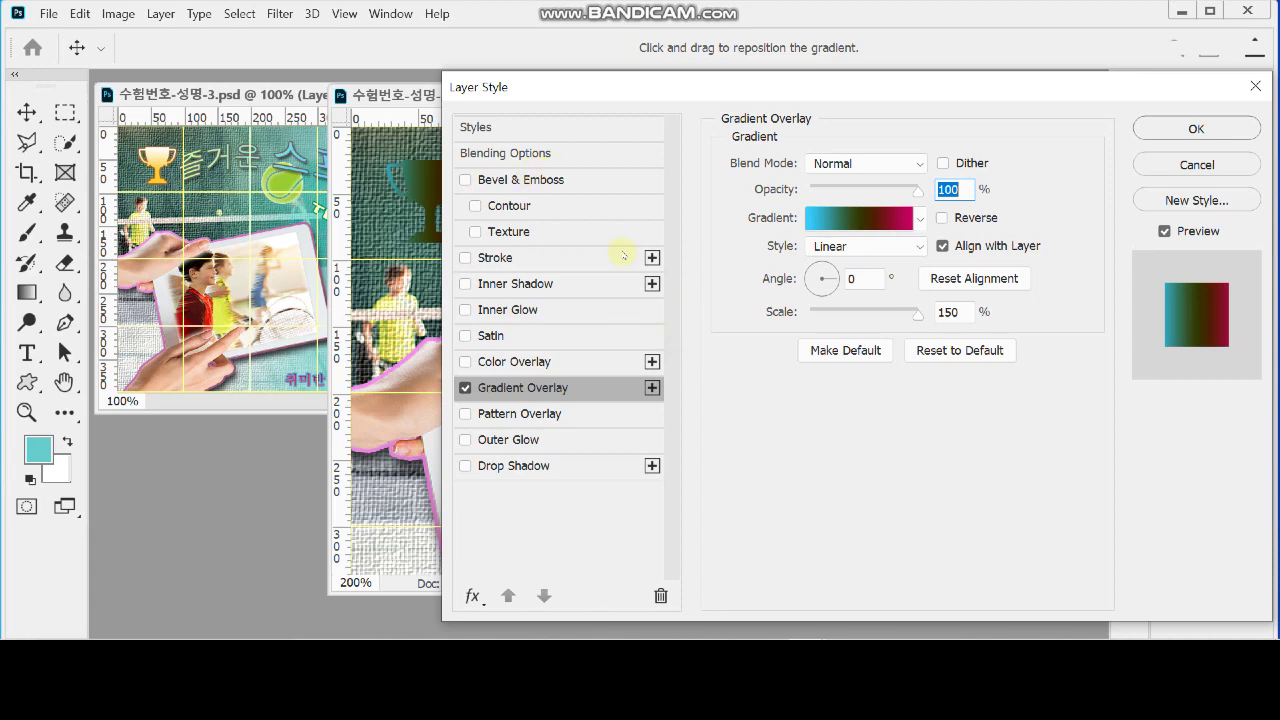
Step: Set the starting colour stop of the trophy's gradient to white (ffffff)
left_click(840, 218)
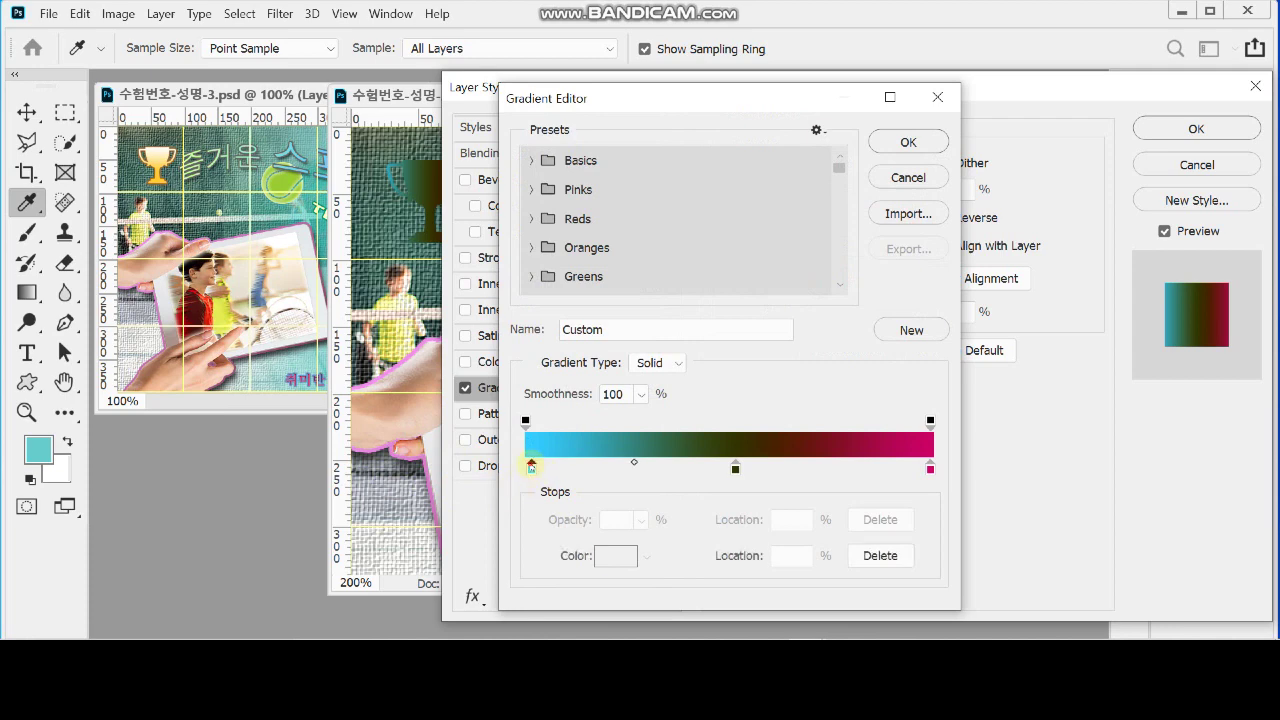
double_click(531, 467)
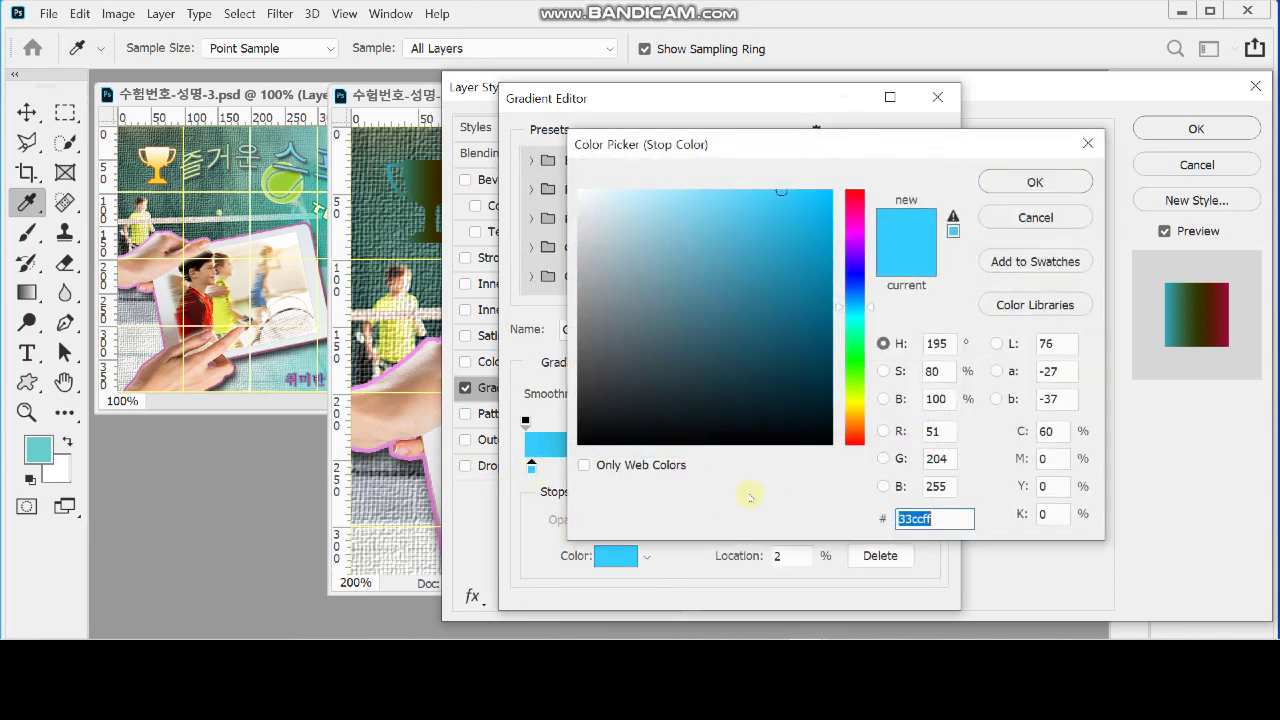
left_click_drag(615, 222, 571, 183)
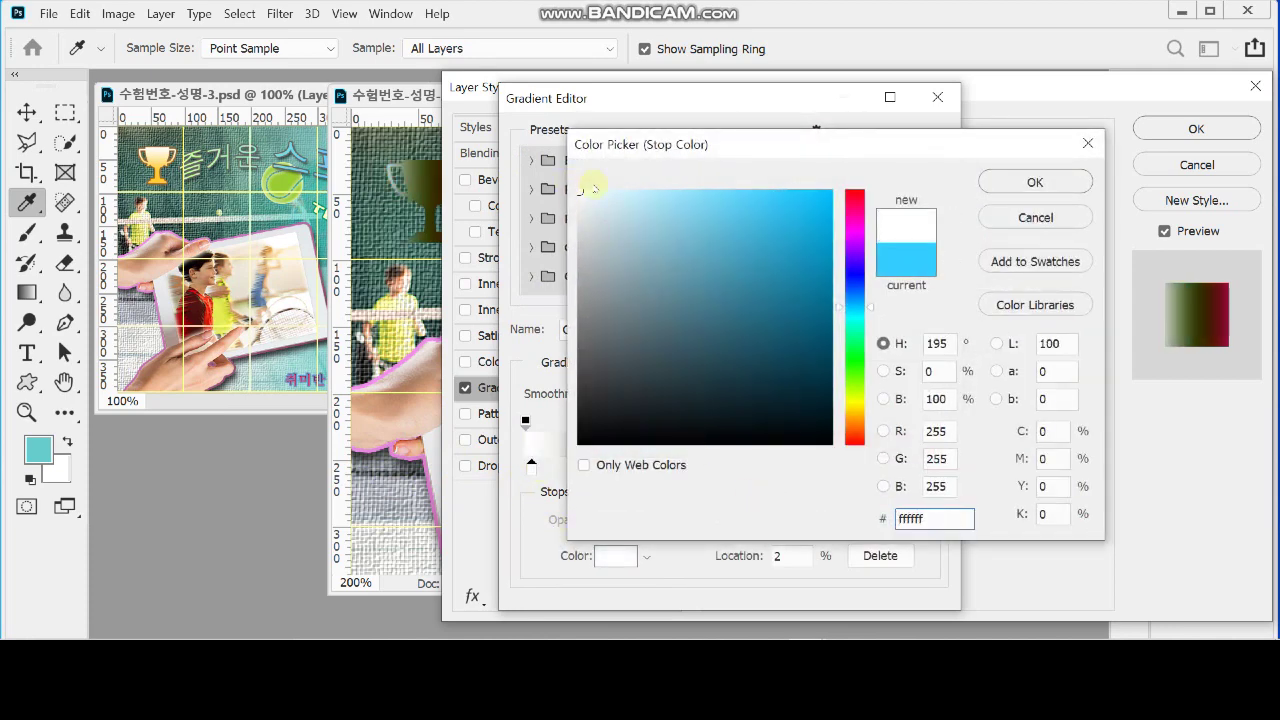
left_click(1032, 182)
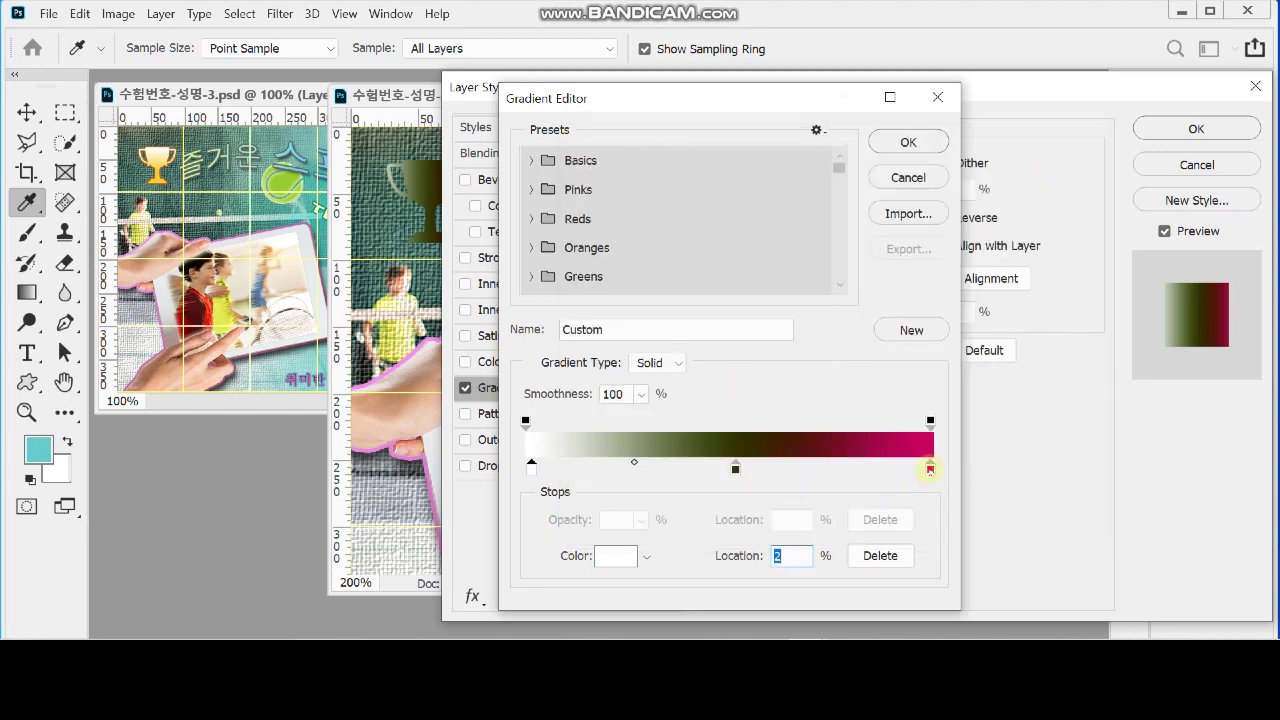
Step: Set the end colour stop of the trophy's gradient to golden yellow with hex code fc3
left_click(930, 468)
double_click(930, 468)
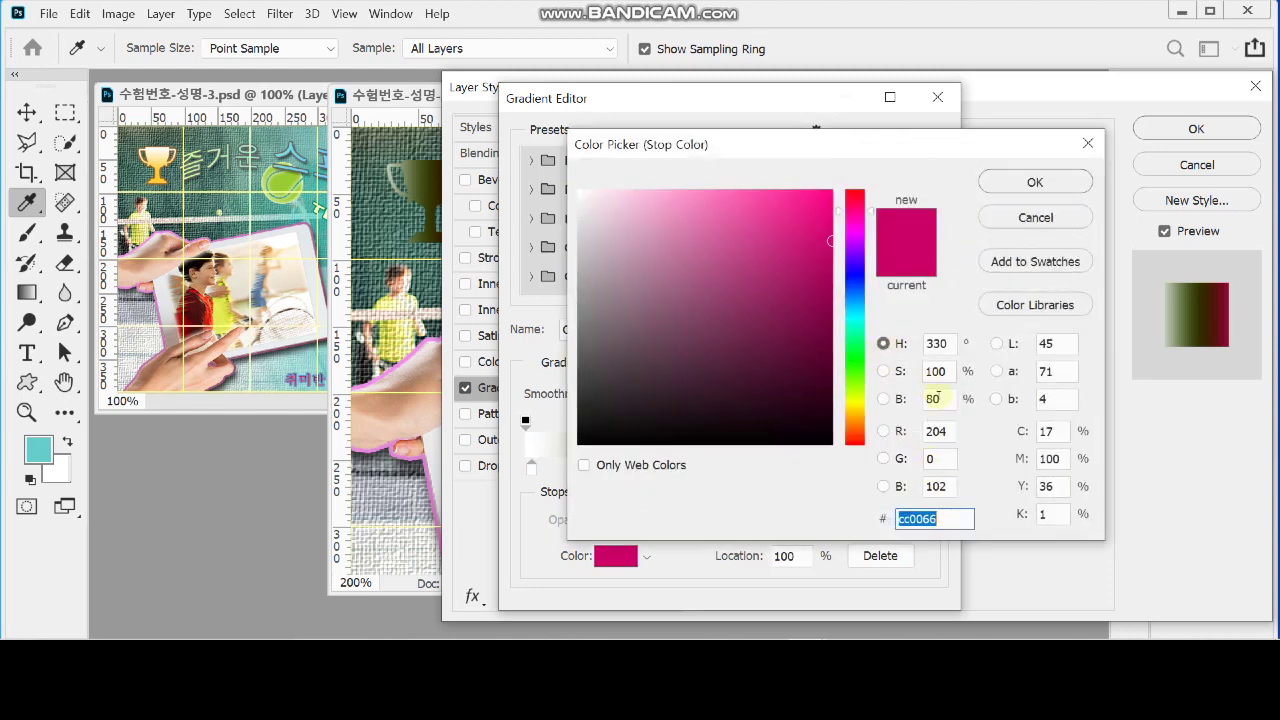
type("f")
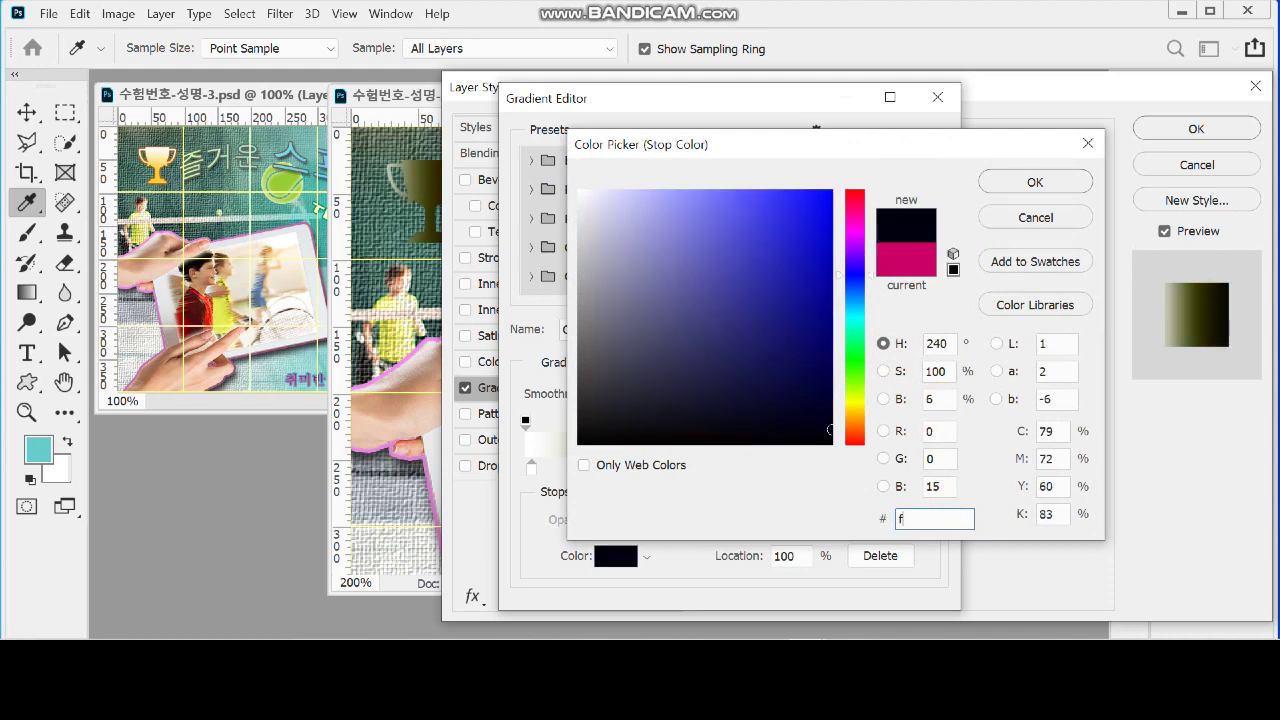
type("c3")
key("Return")
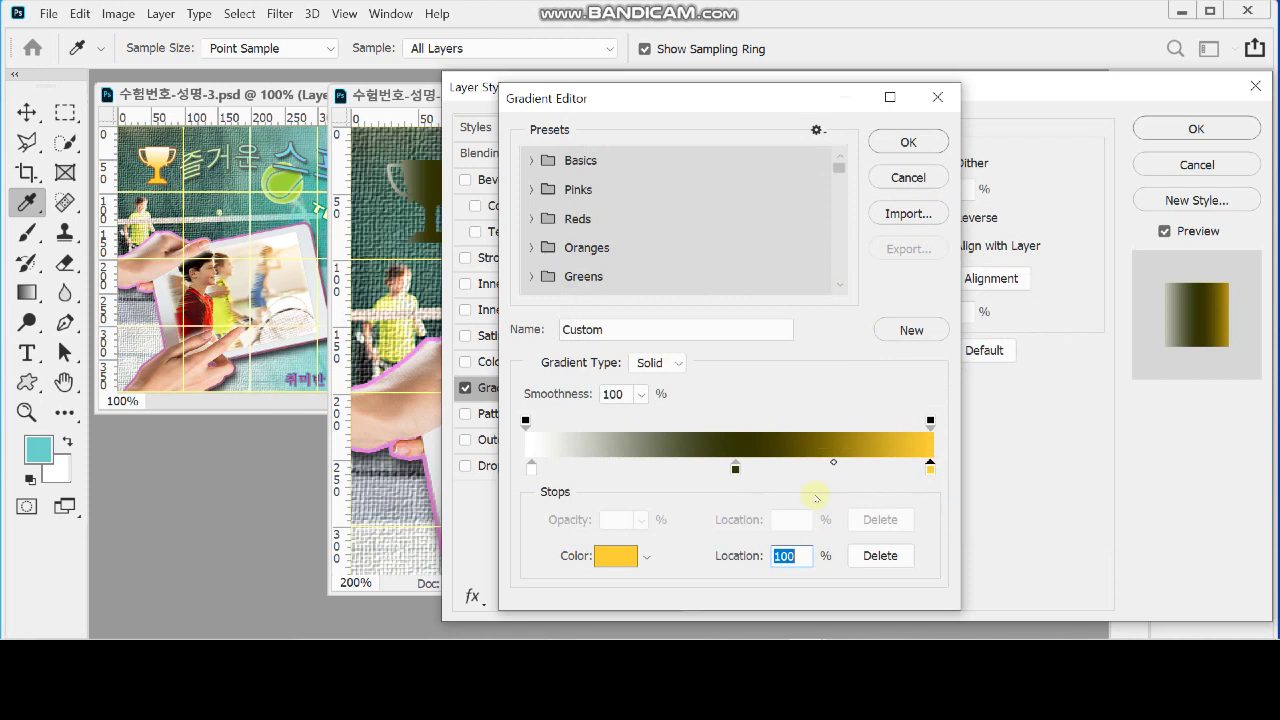
Step: Remove the dark middle stop from the gradient, set the yellow stop's location to 70% and accept the gradient
left_click_drag(735, 467, 739, 534)
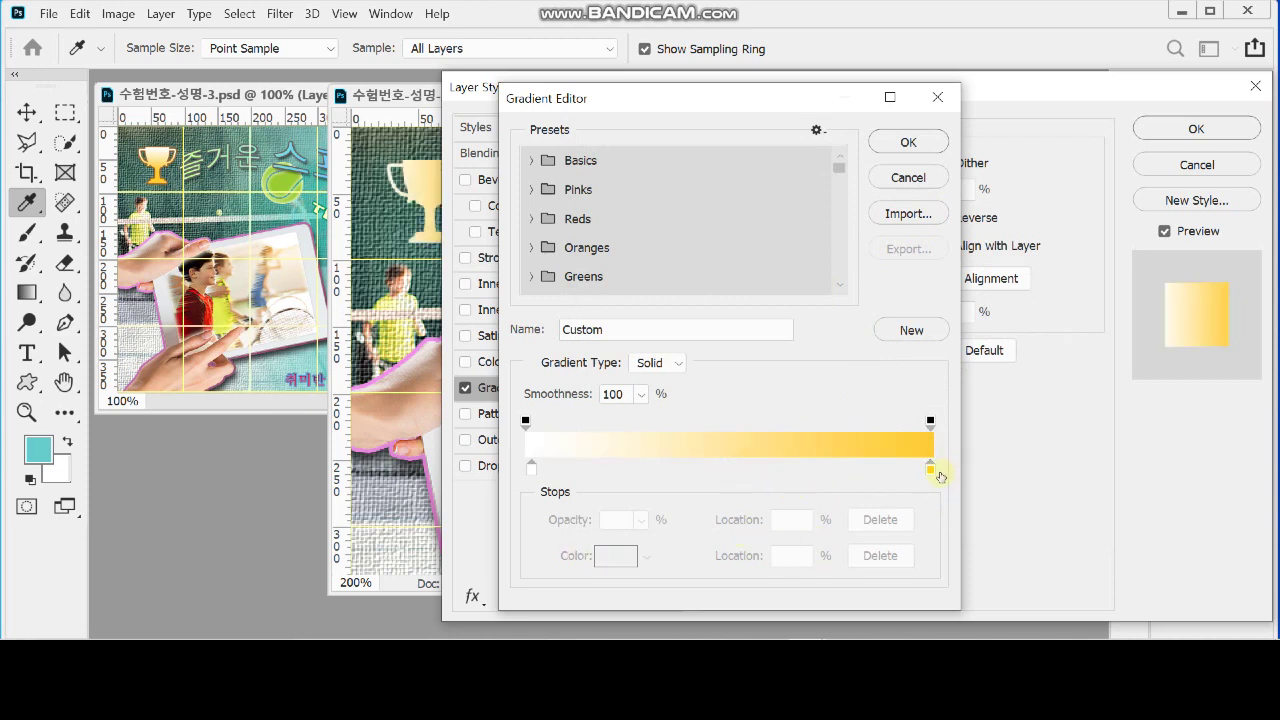
left_click(930, 467)
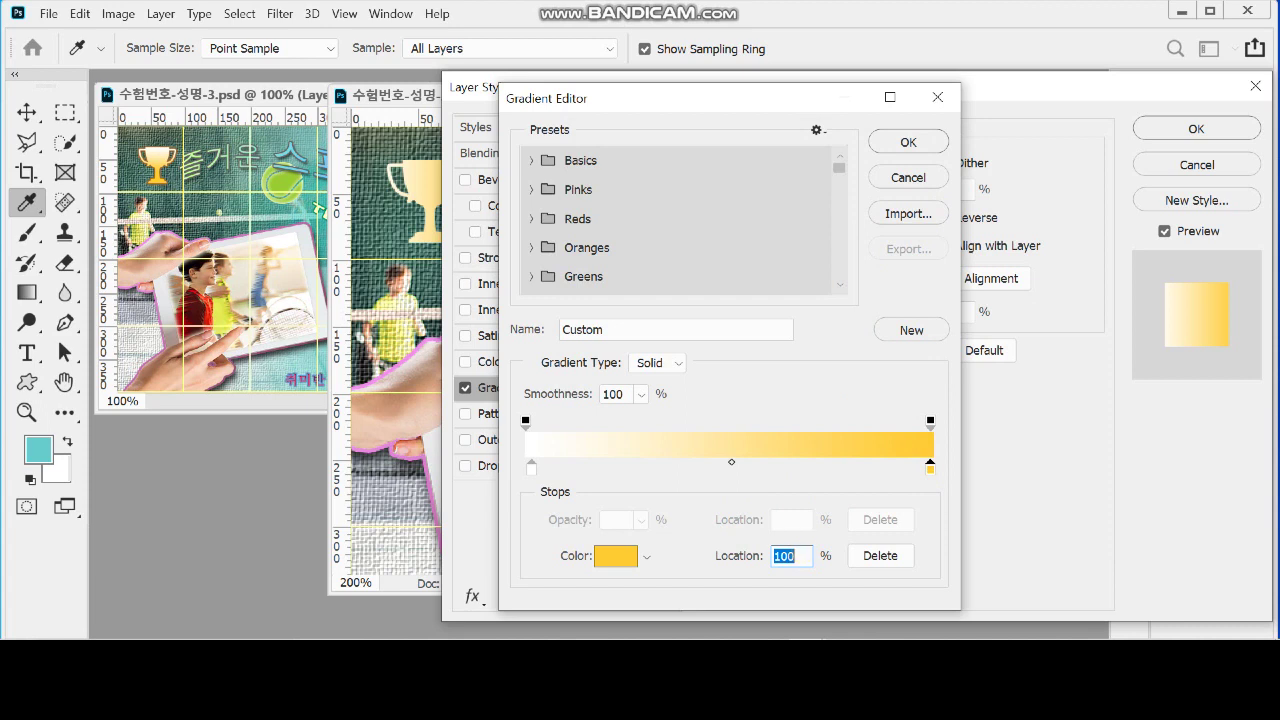
type("70")
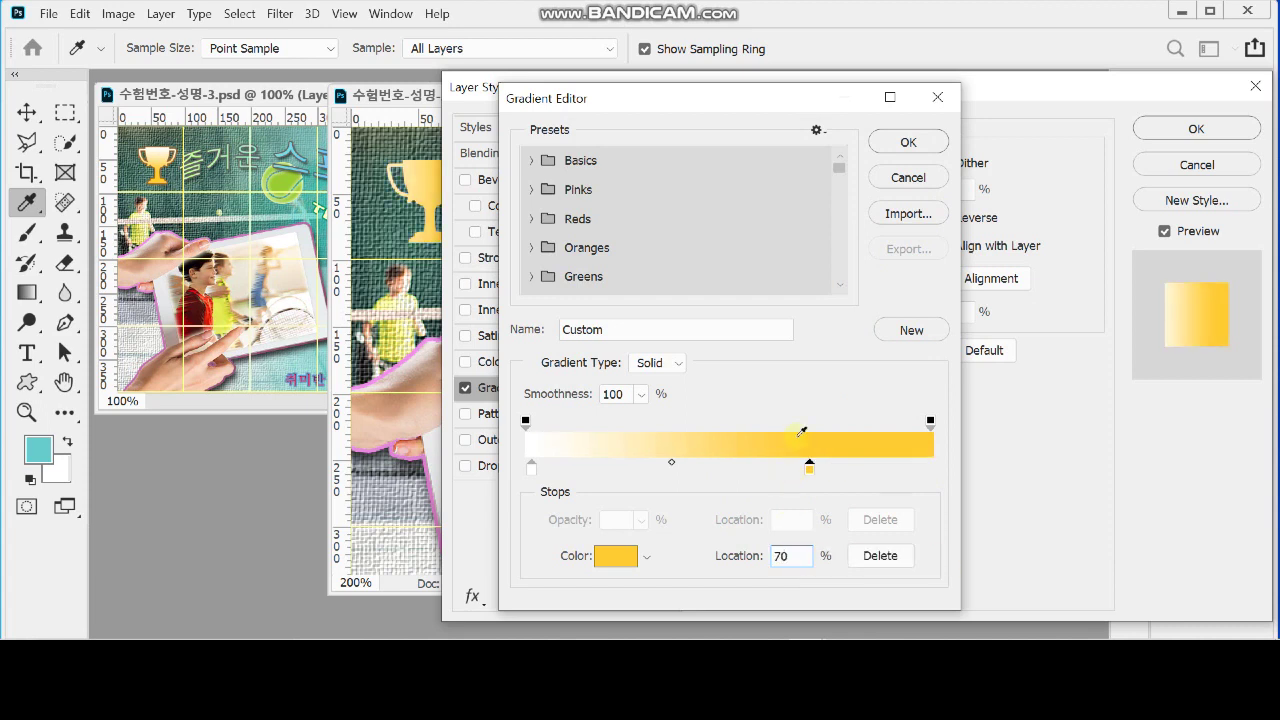
left_click(907, 142)
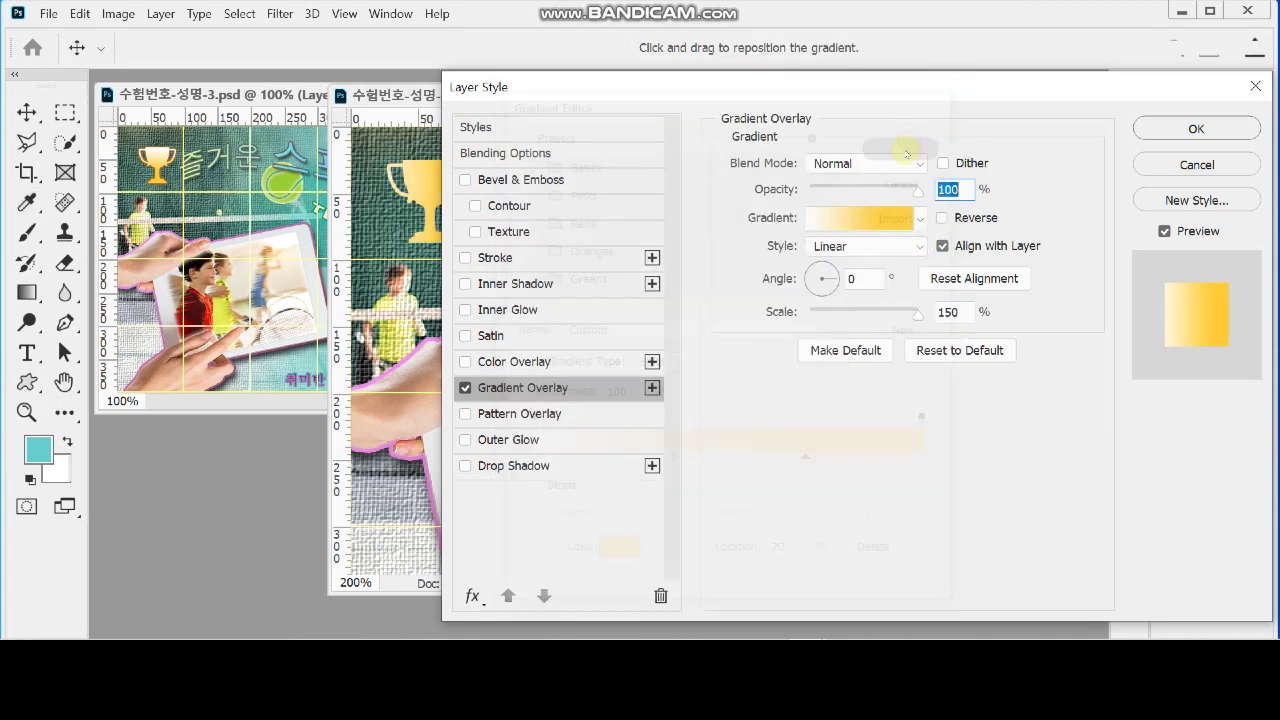
Step: Add a Stroke effect to the trophy layer with a size of 2 px and a solid Color fill type
left_click(492, 259)
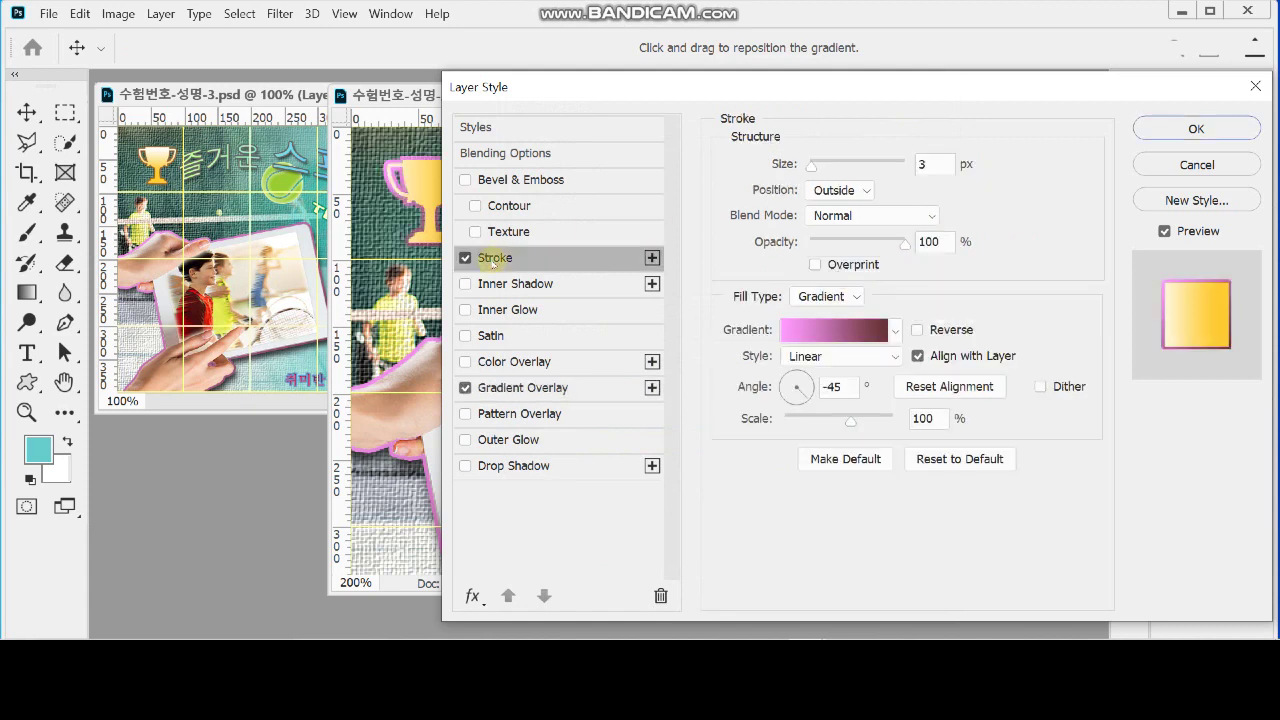
double_click(921, 164)
type("2")
left_click(823, 296)
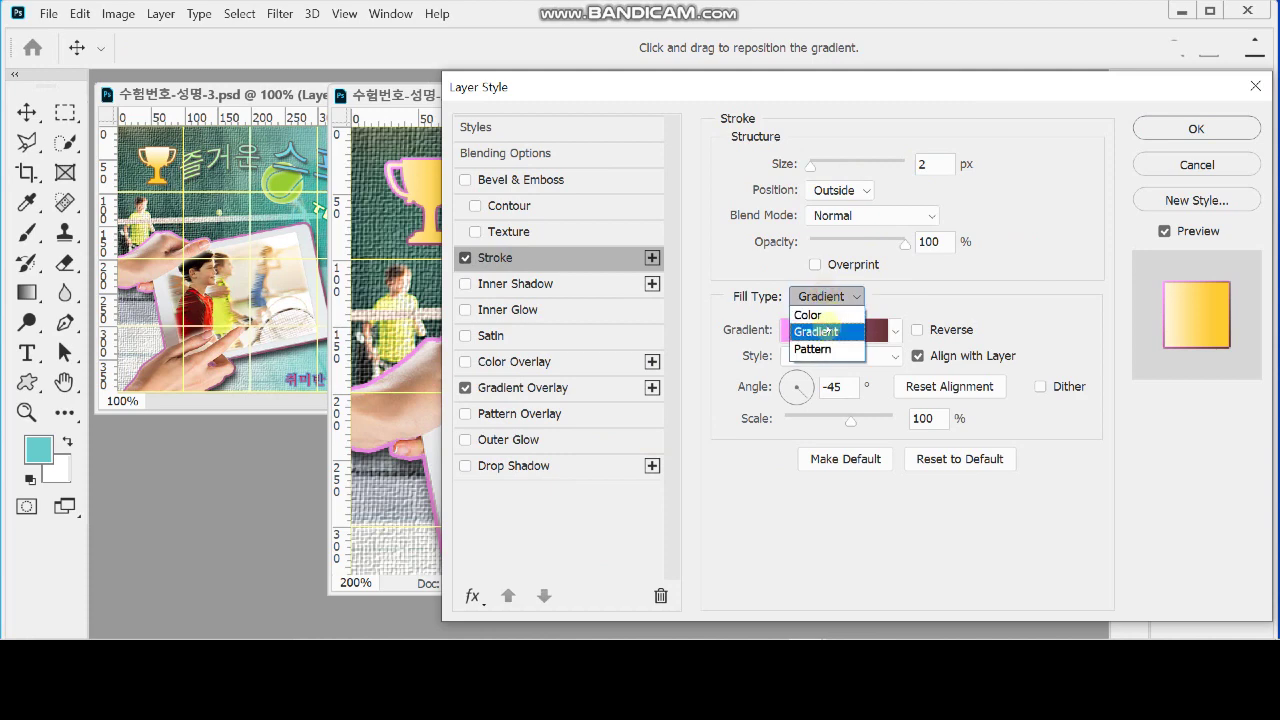
left_click(825, 316)
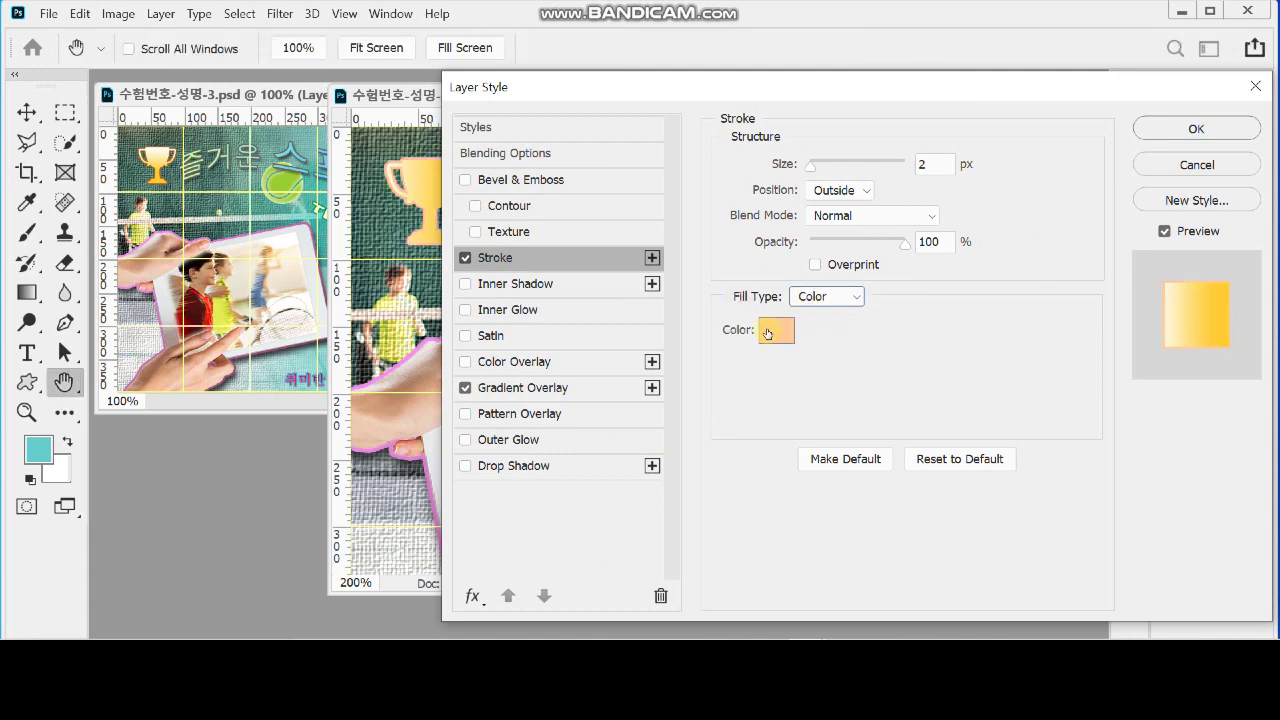
Step: Set the trophy's stroke colour to brown with hex code 963
left_click(776, 331)
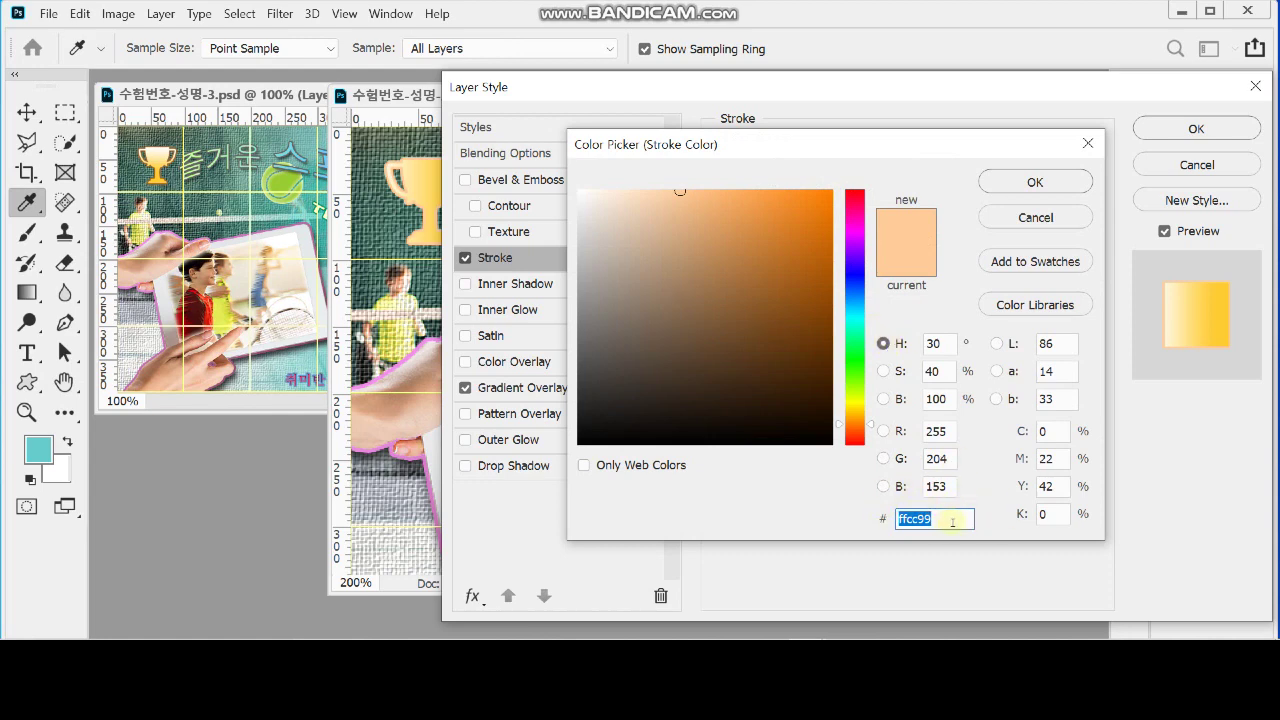
type("9")
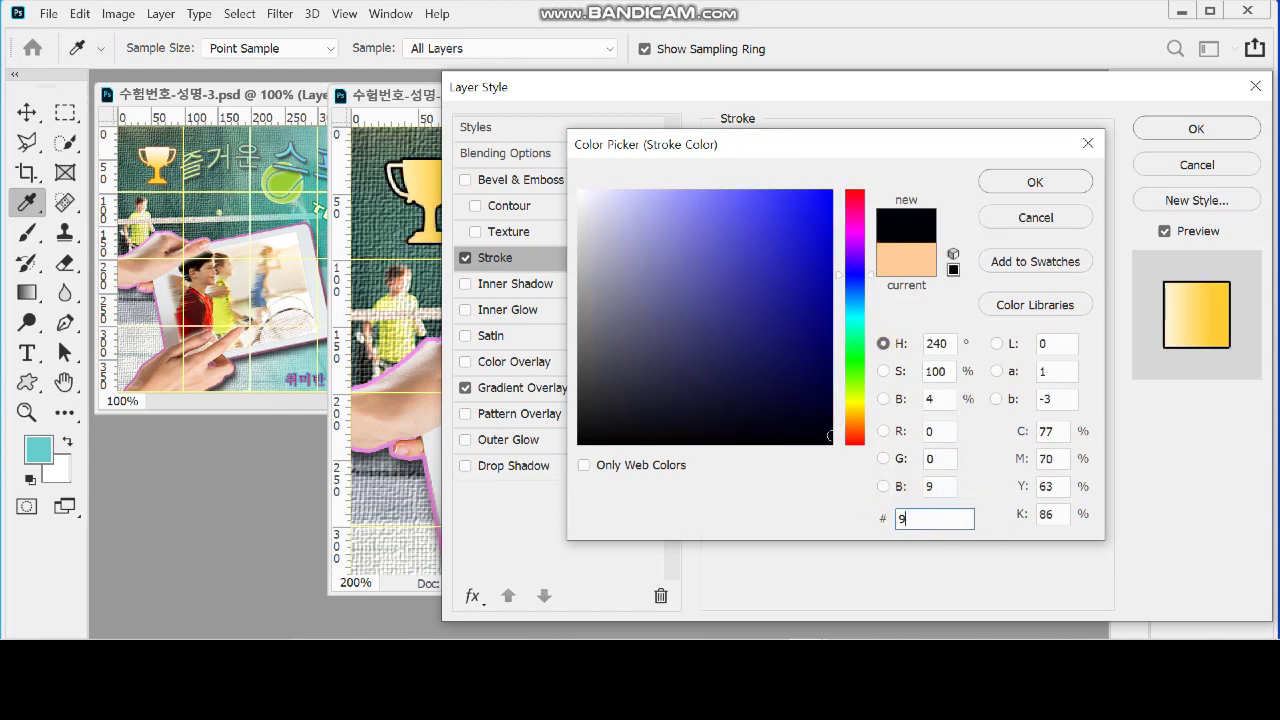
type("6")
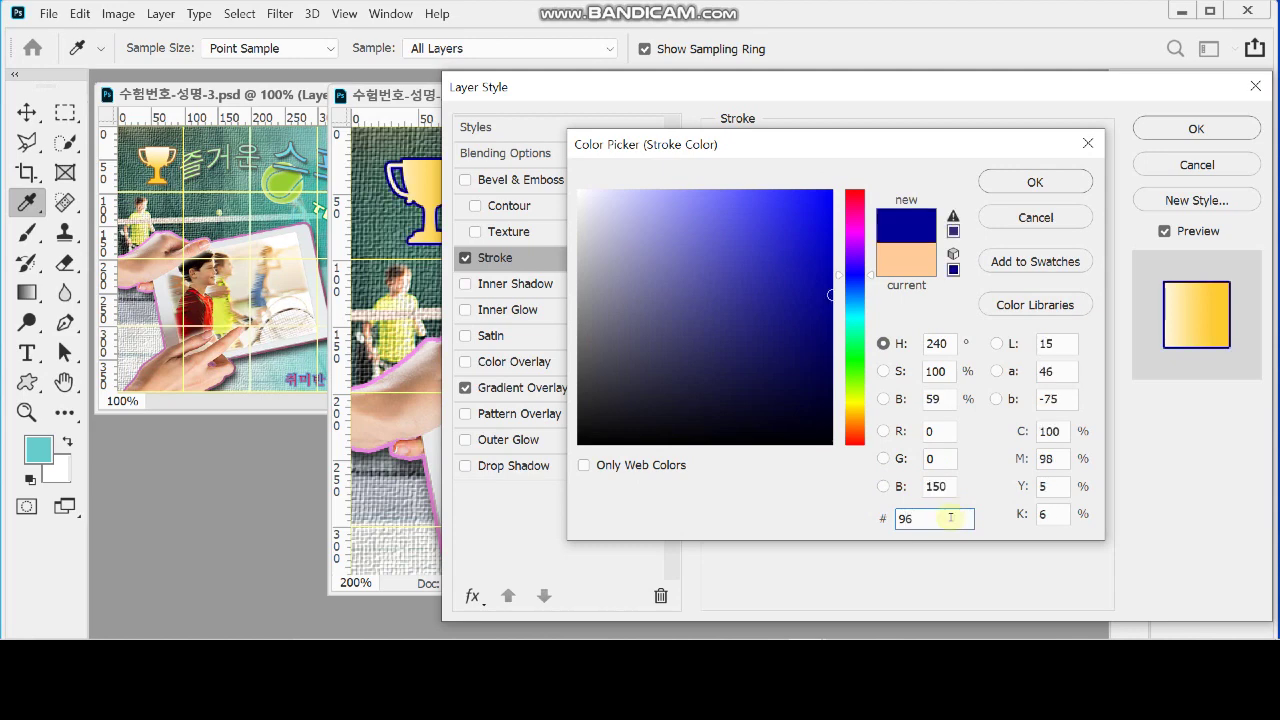
type("3")
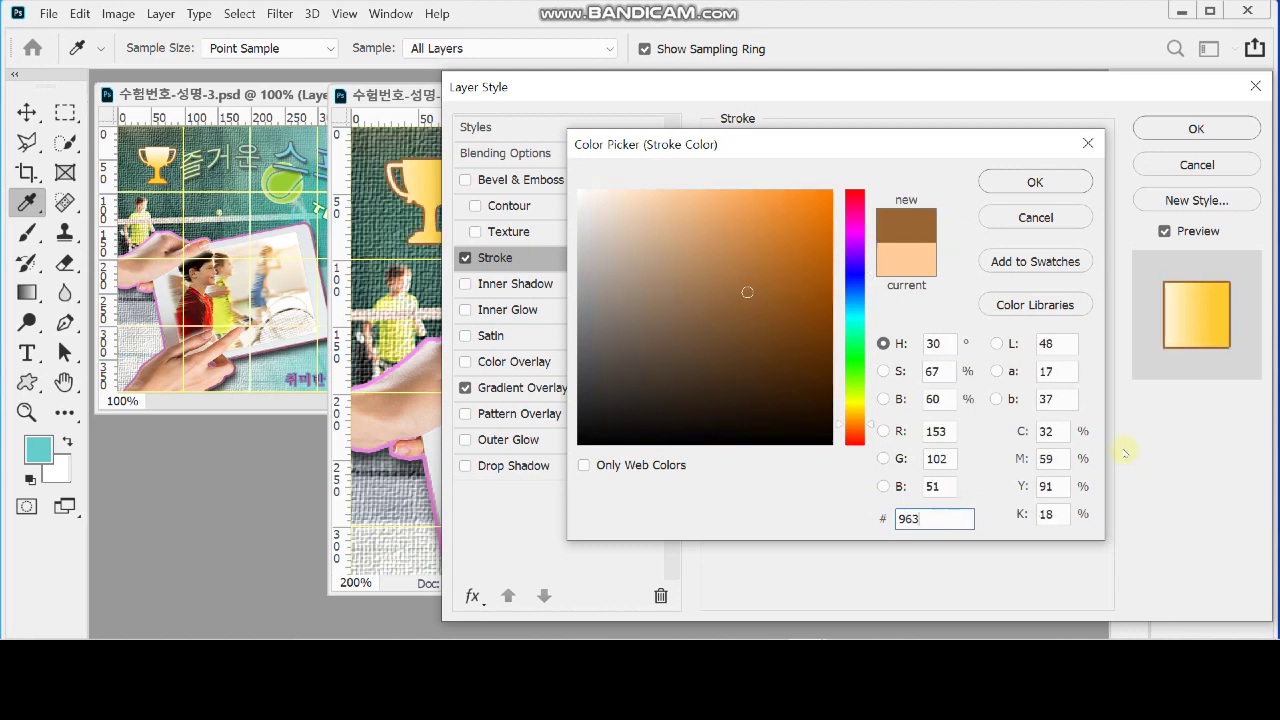
left_click(1038, 184)
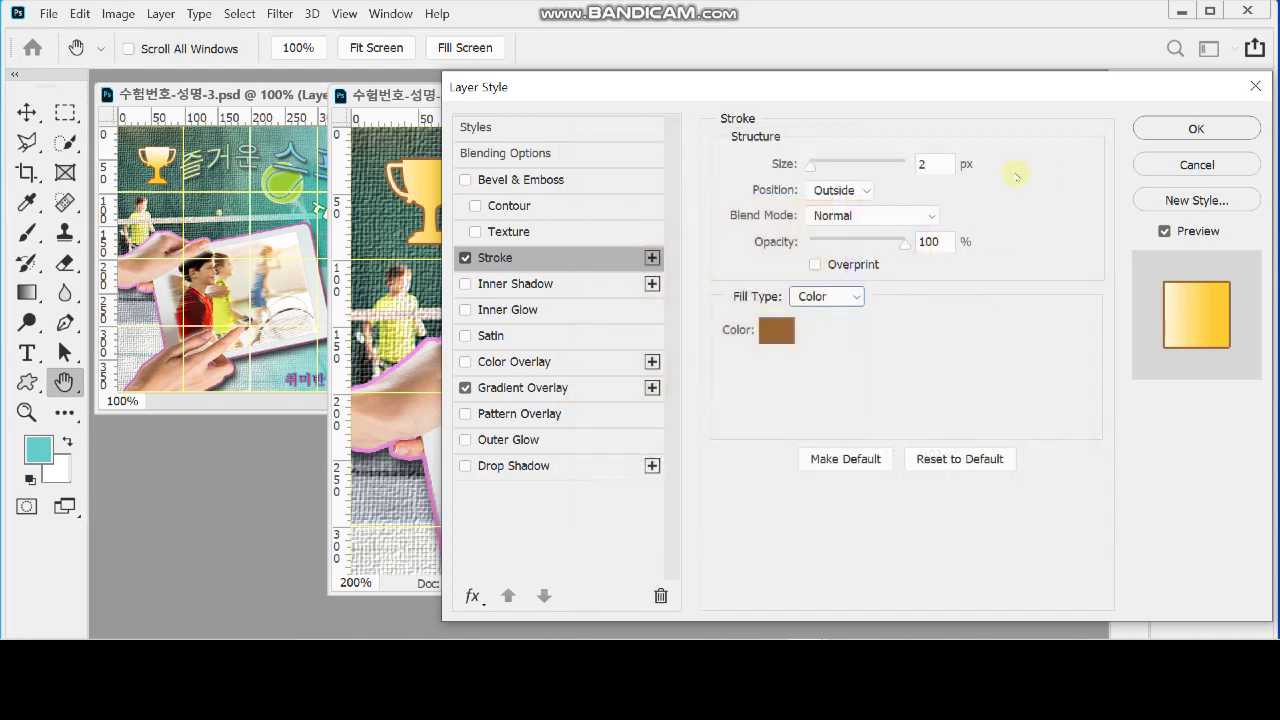
Step: Set the trophy's gradient overlay angle to -90° and apply the layer style
left_click(562, 388)
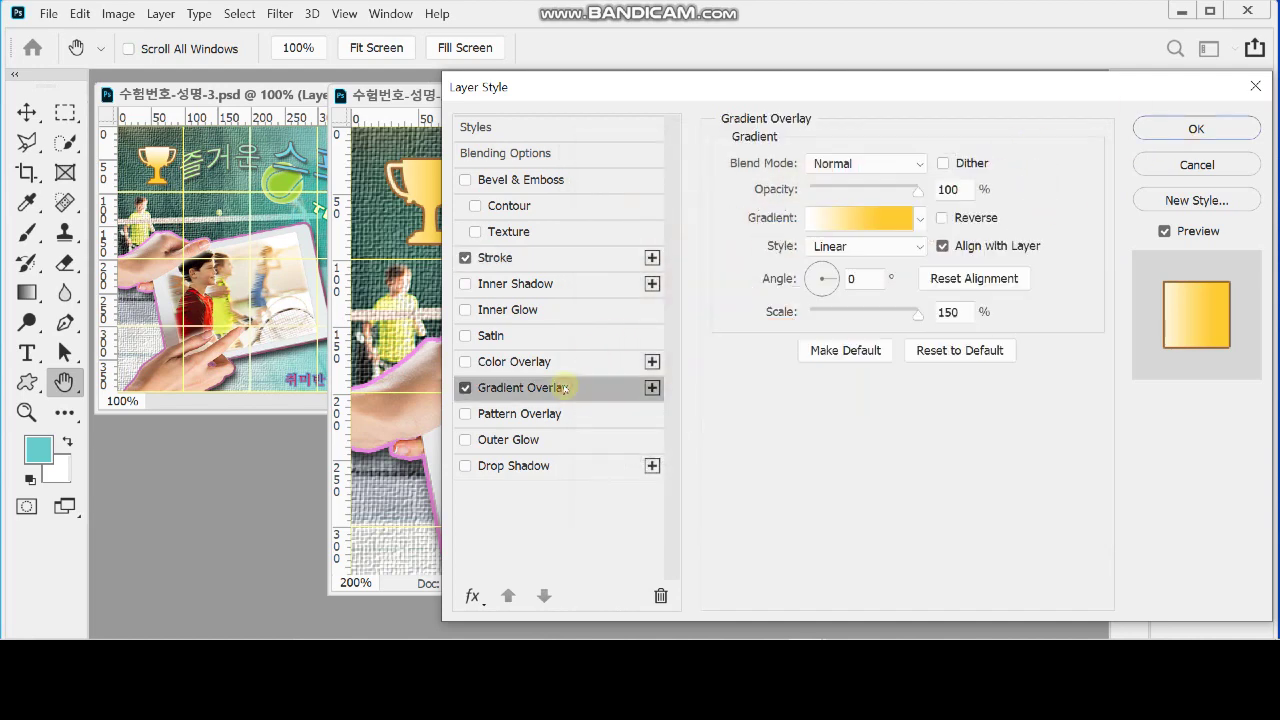
left_click(860, 279)
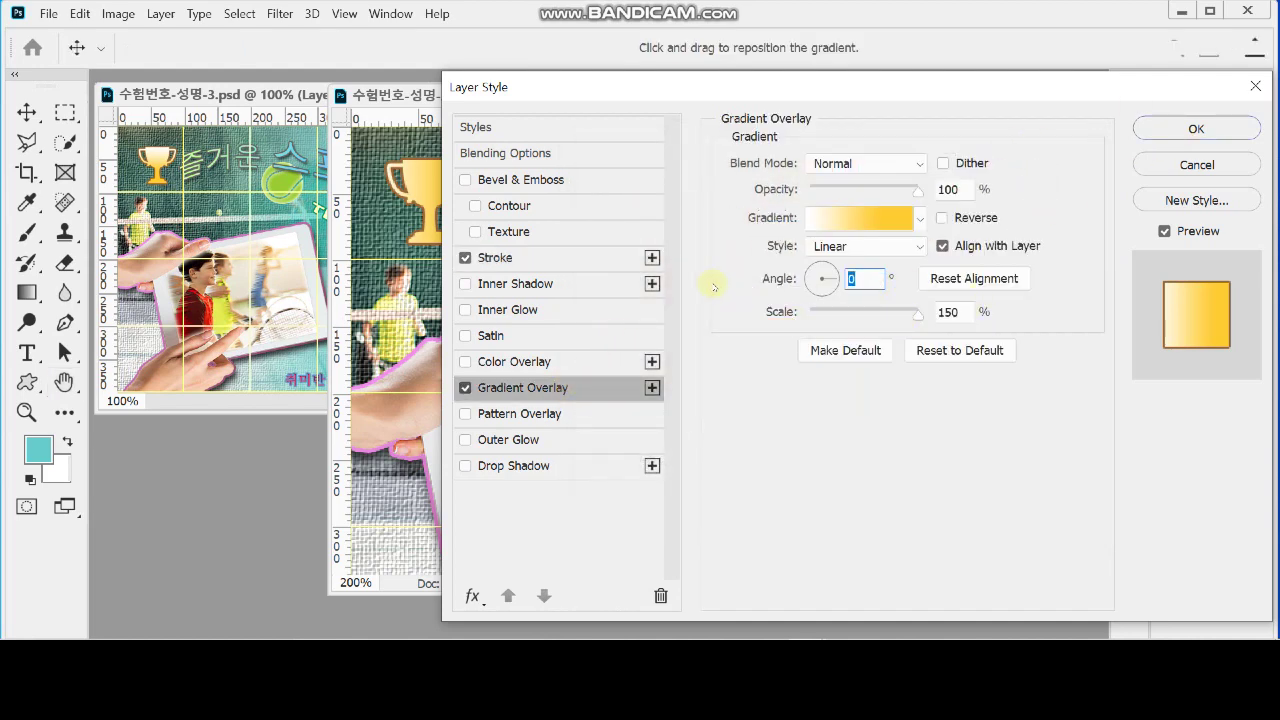
type("-90")
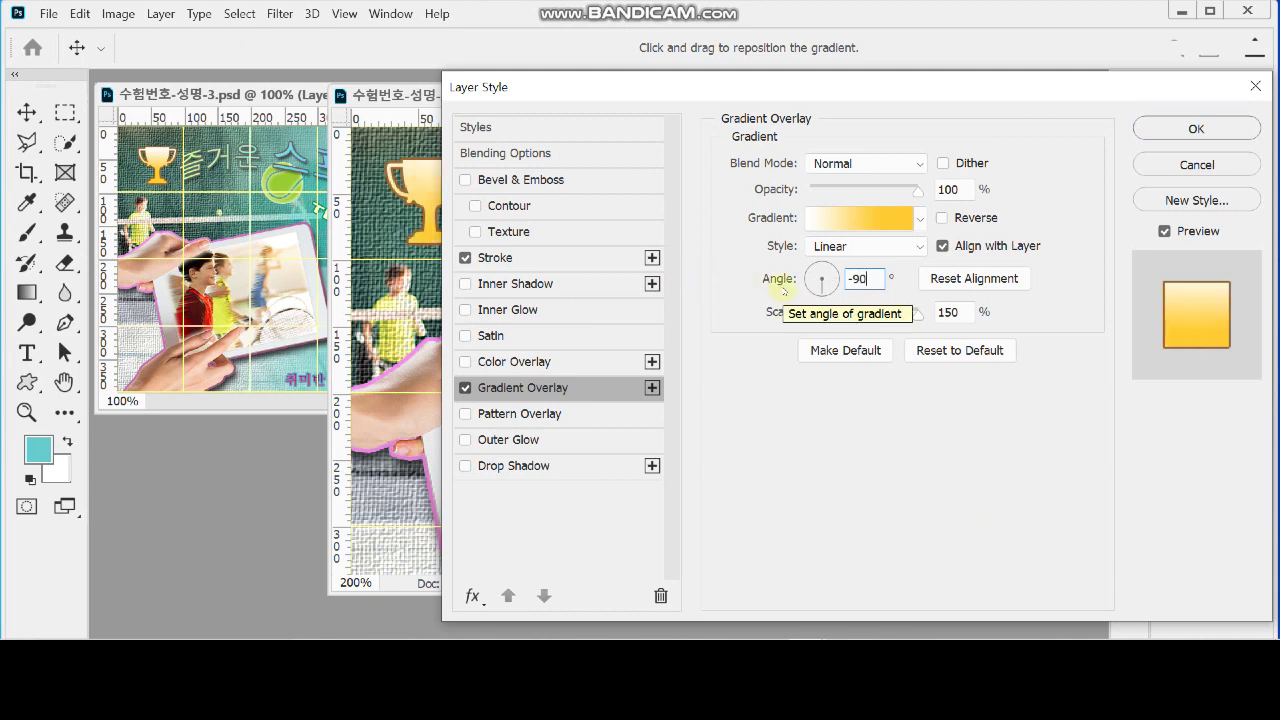
left_click_drag(768, 88, 784, 124)
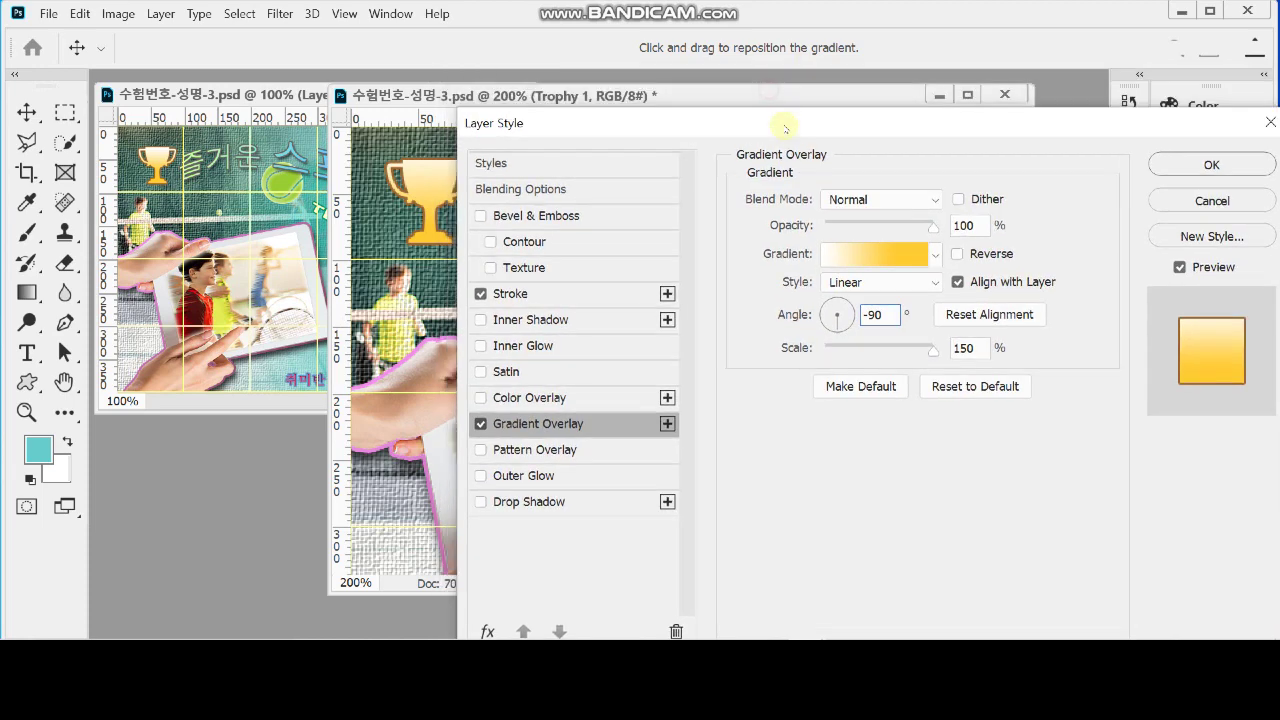
left_click(1211, 165)
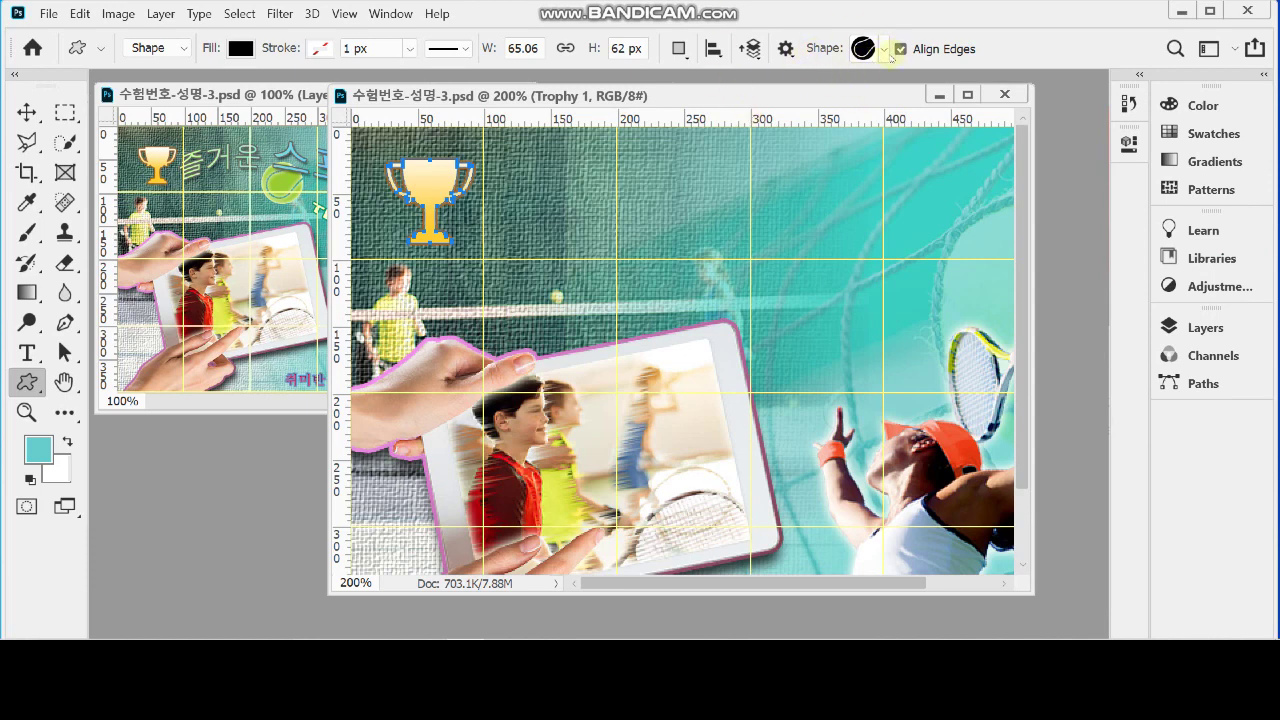
Step: Draw a tennis ball custom shape from Sports Equipment, about 68 px wide and high, above the tablet and right of the trophy
left_click(884, 52)
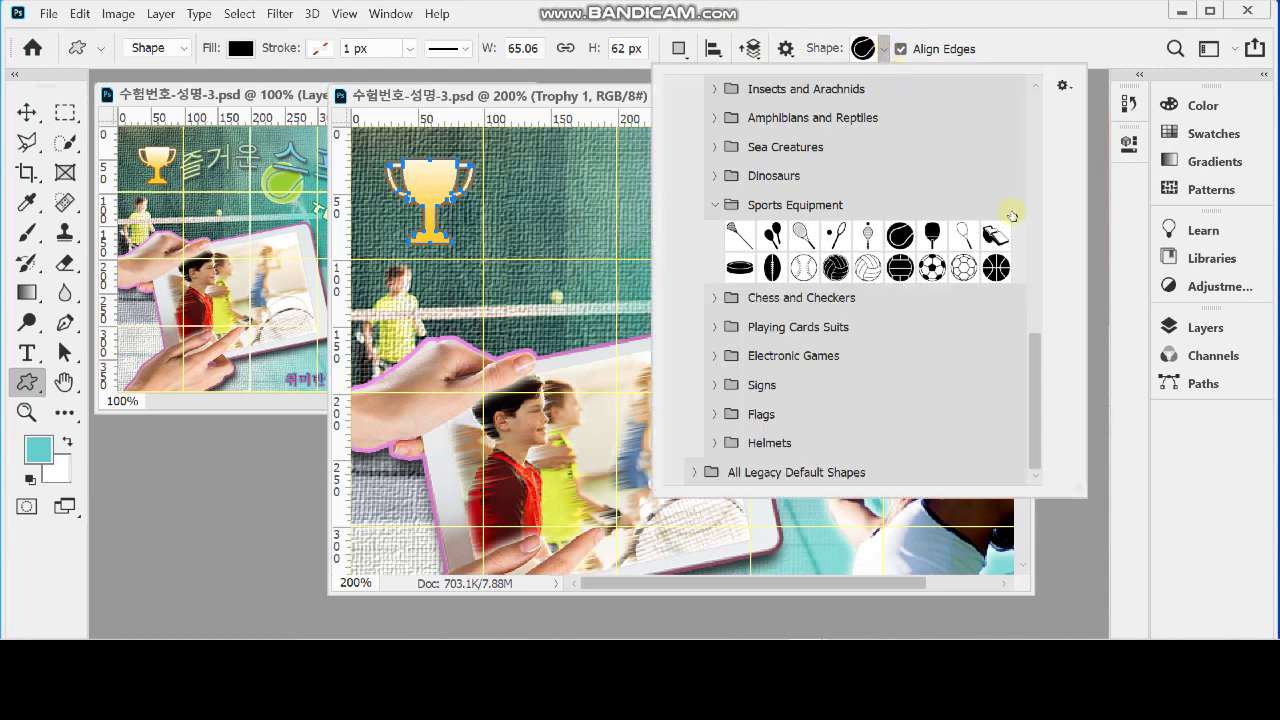
scroll(1030, 350, "up", 1)
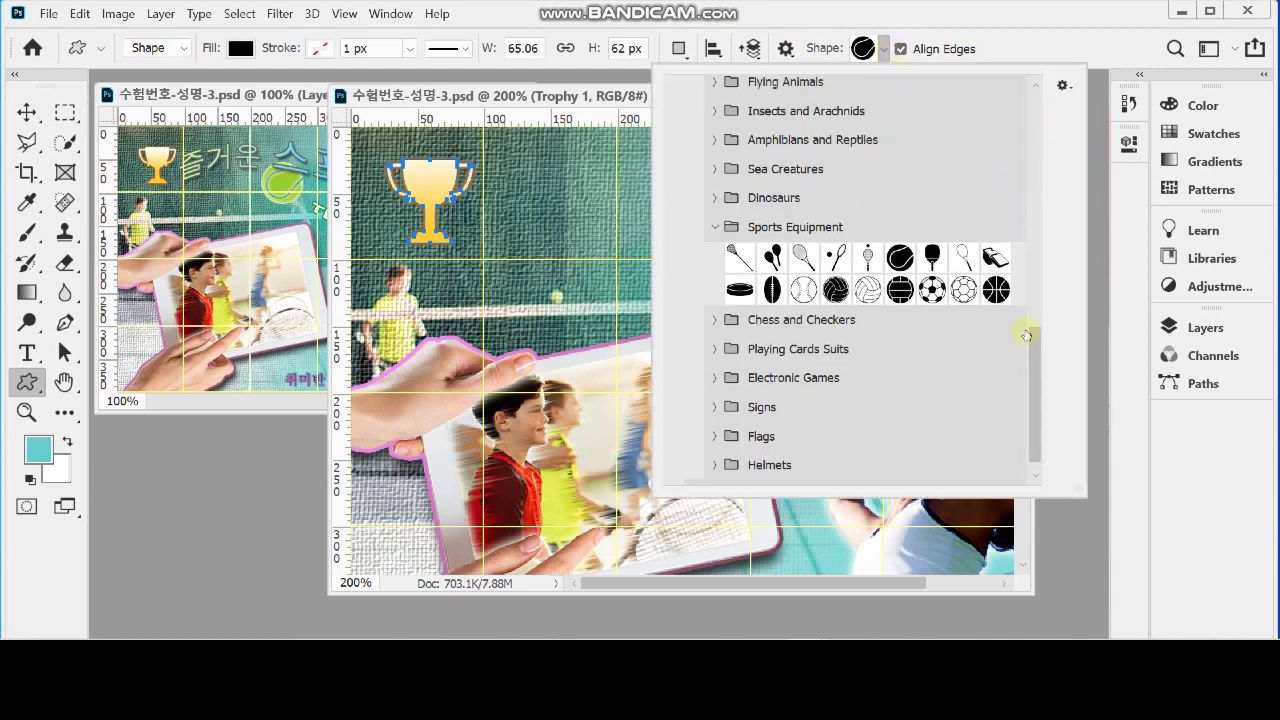
left_click(898, 262)
left_click_drag(1035, 350, 1040, 395)
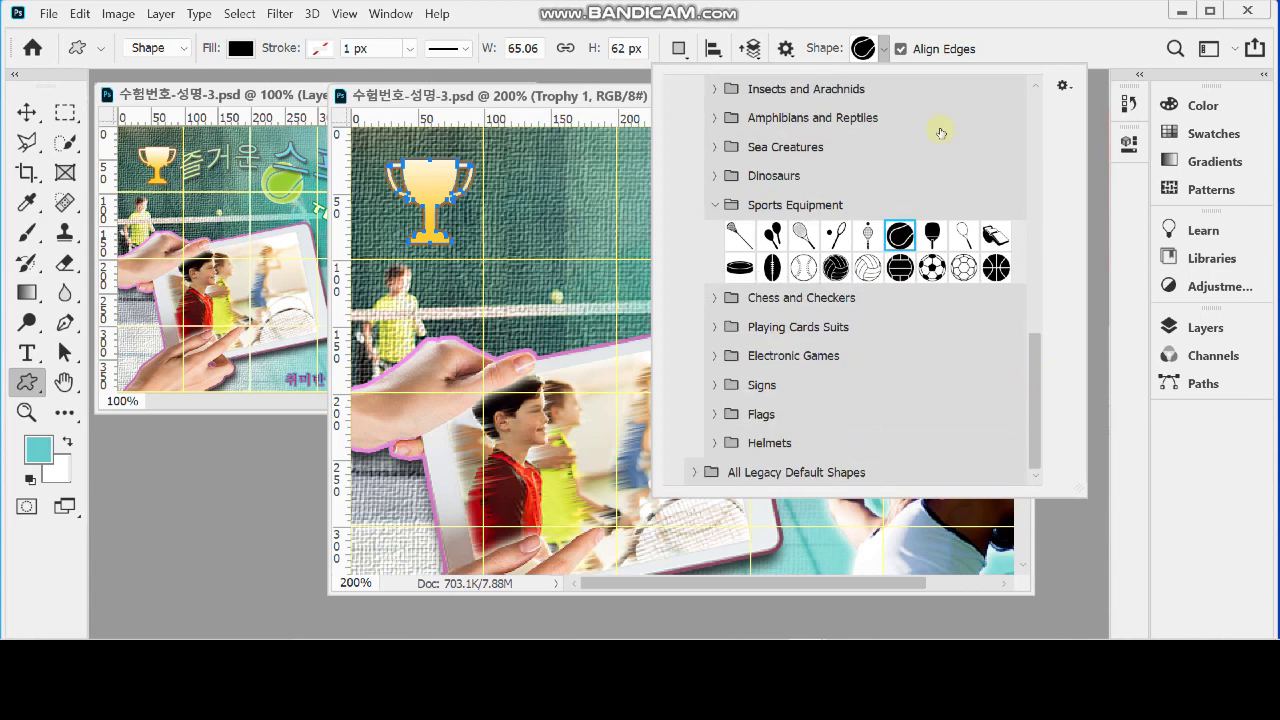
left_click(1009, 18)
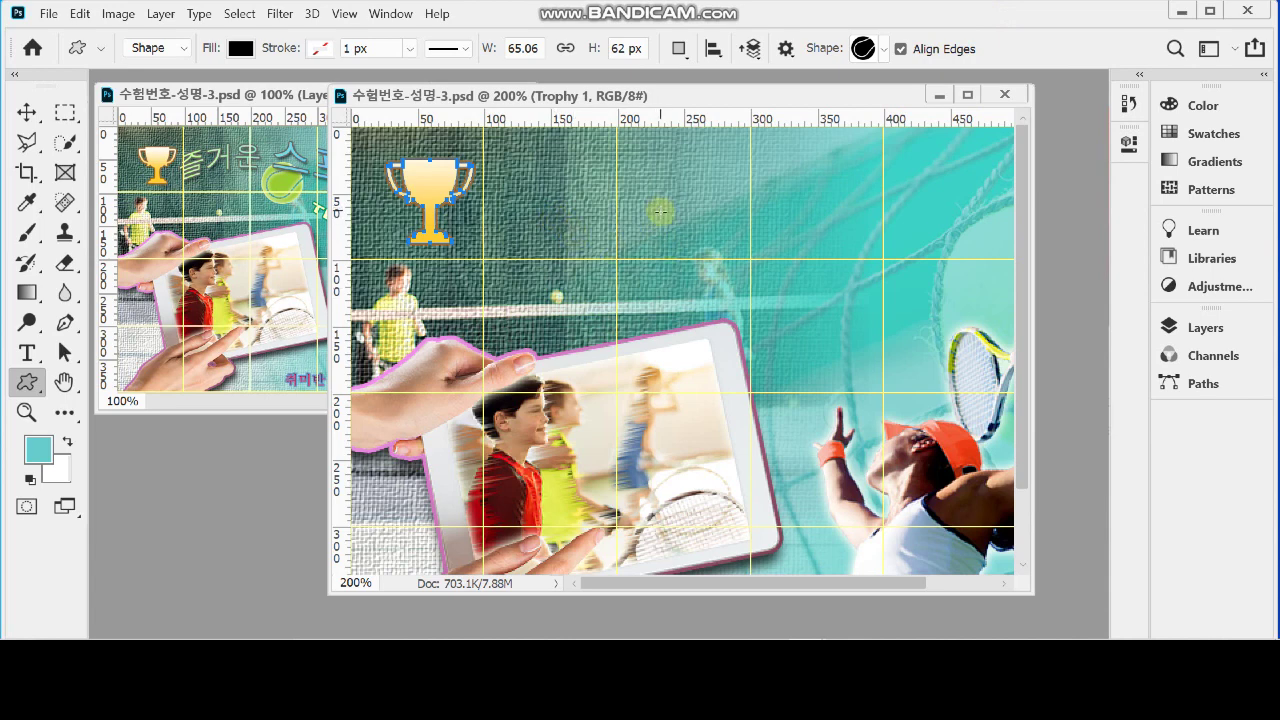
left_click_drag(641, 205, 723, 288)
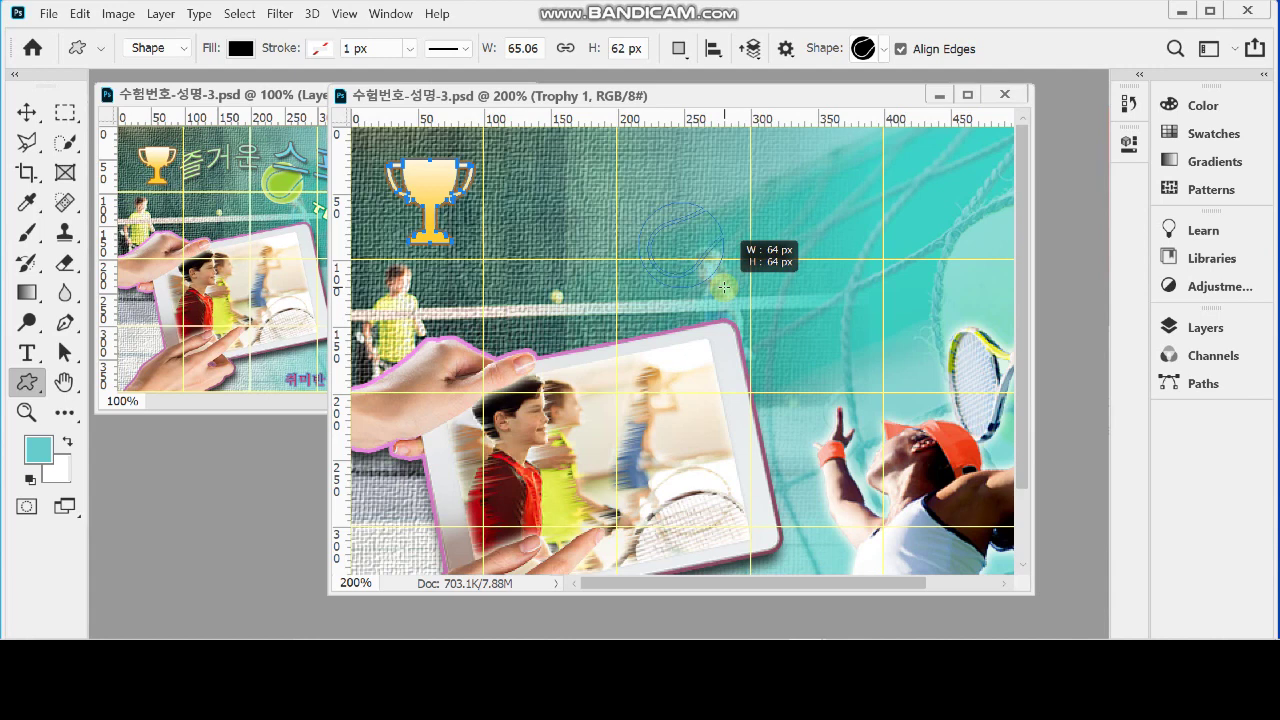
left_click_drag(723, 287, 732, 291)
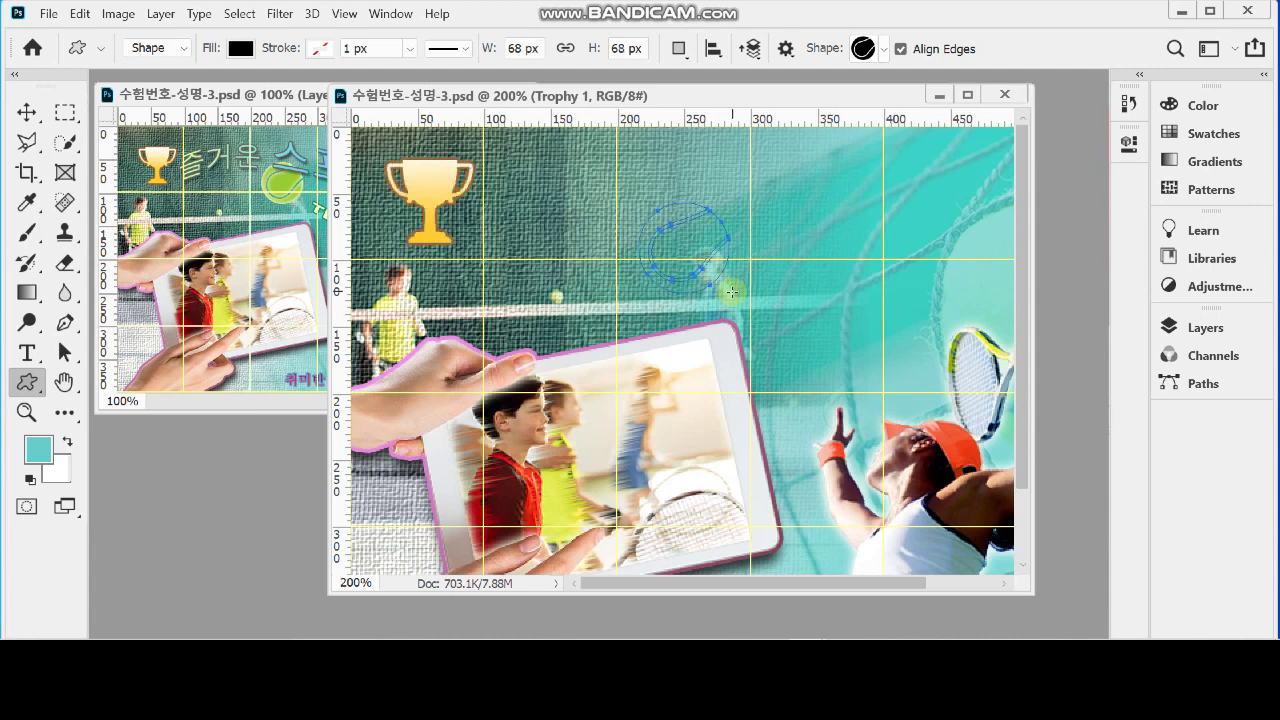
left_click_drag(692, 246, 688, 237)
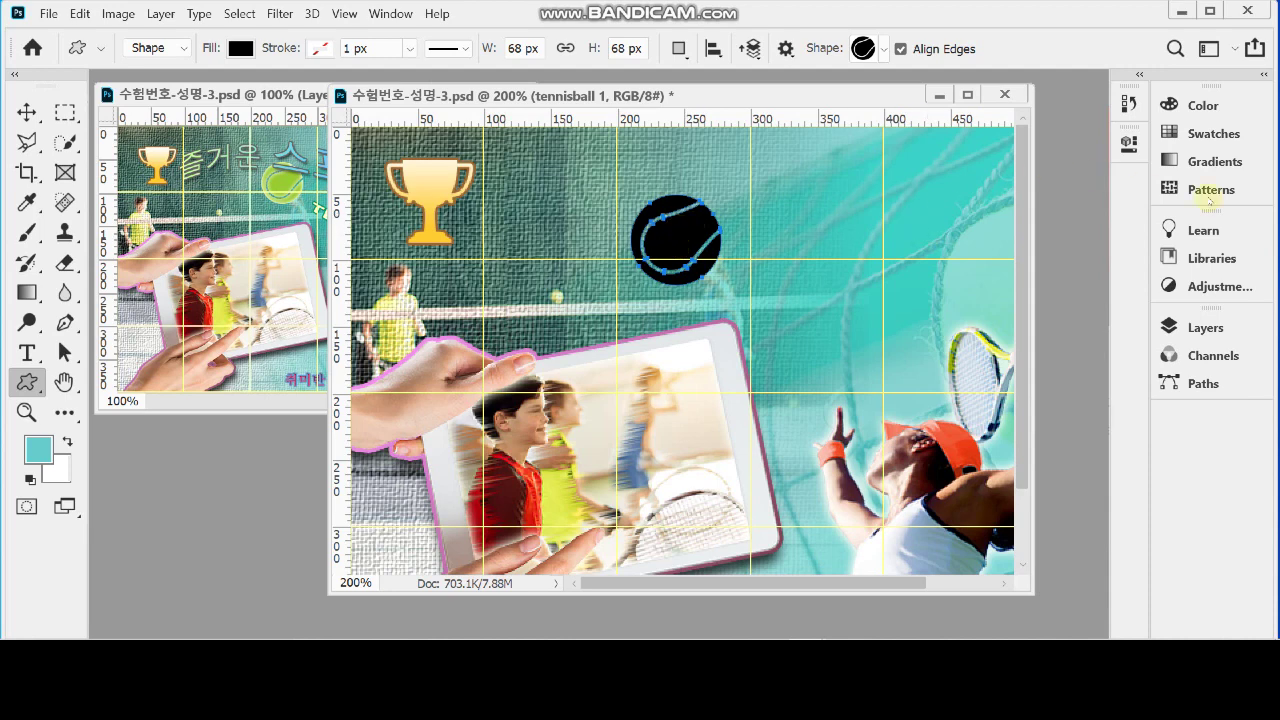
Step: Change the tennisball 1 layer's fill colour to green with hex code 9c3
left_click(1180, 331)
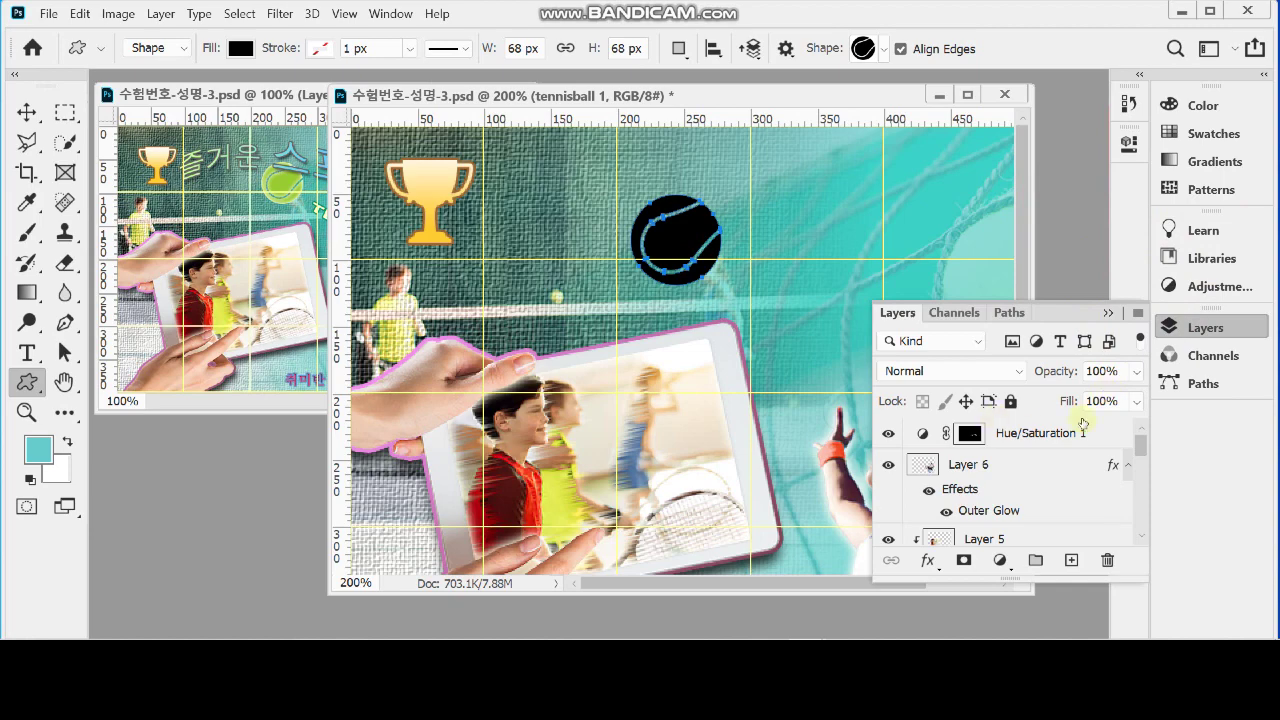
scroll(1018, 492, "down", 5)
scroll(1010, 492, "down", 3)
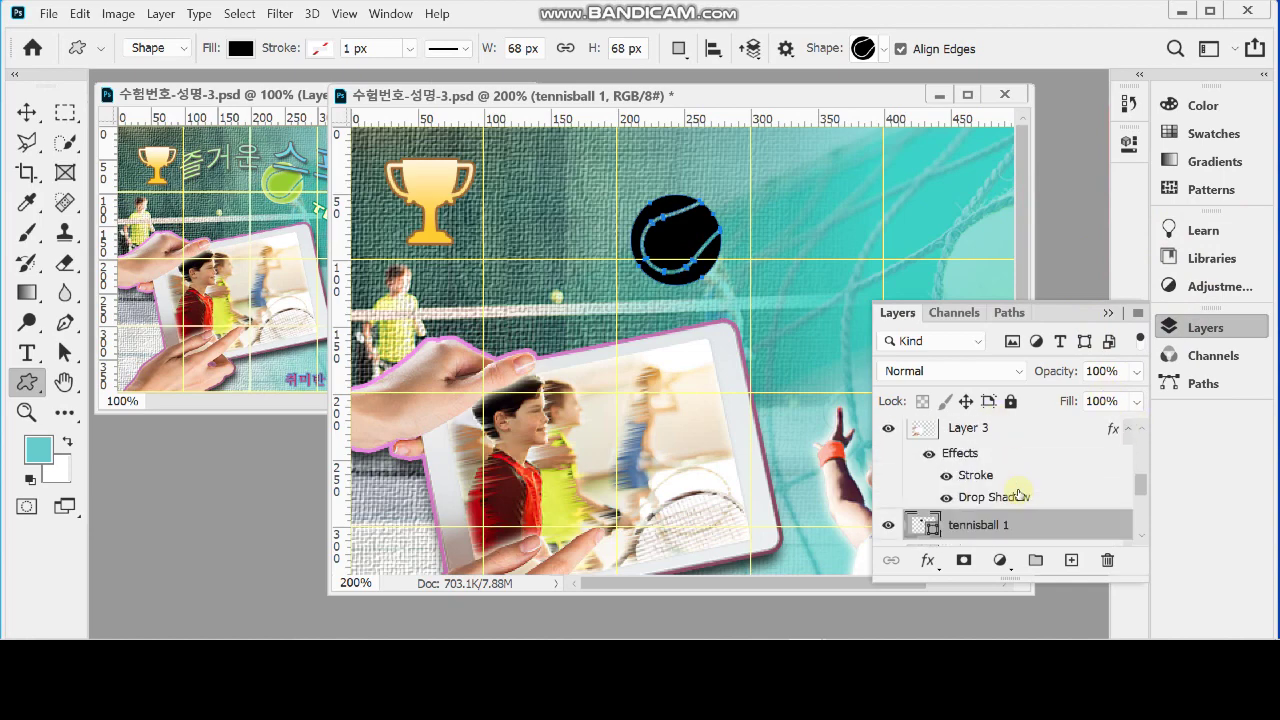
scroll(935, 500, "down", 2)
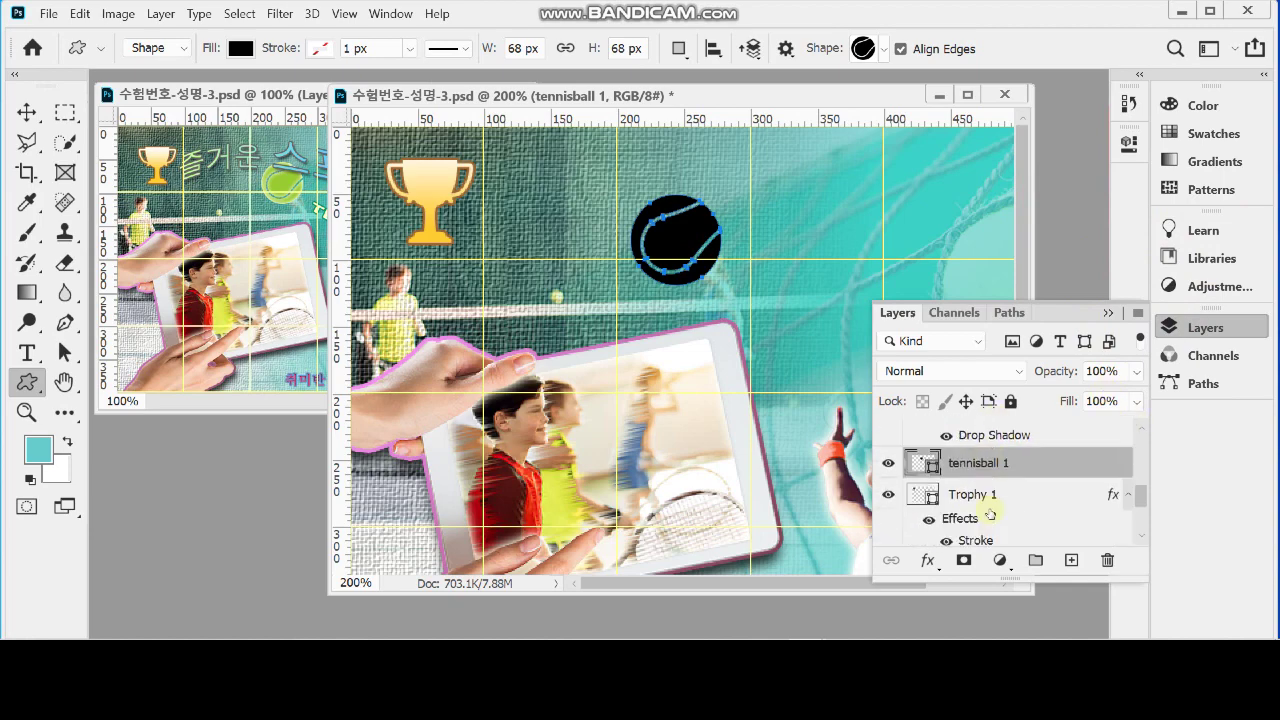
double_click(925, 463)
left_click_drag(757, 143, 786, 180)
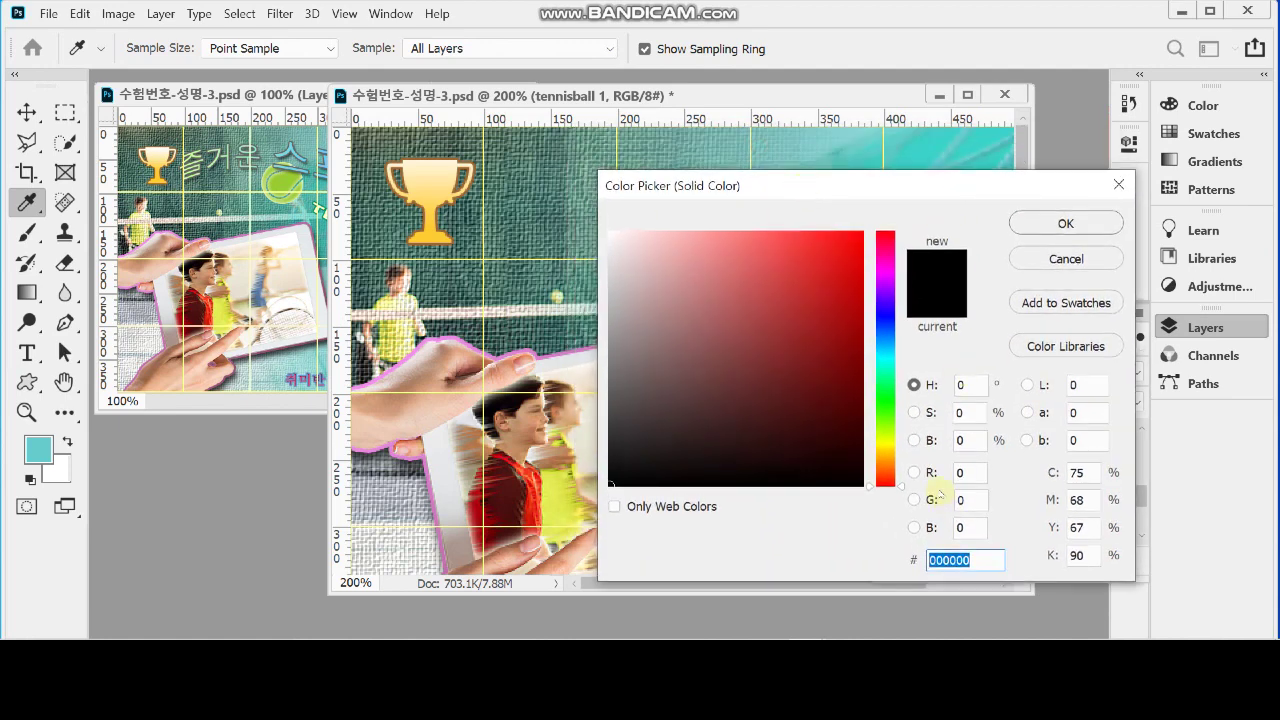
type("9c3")
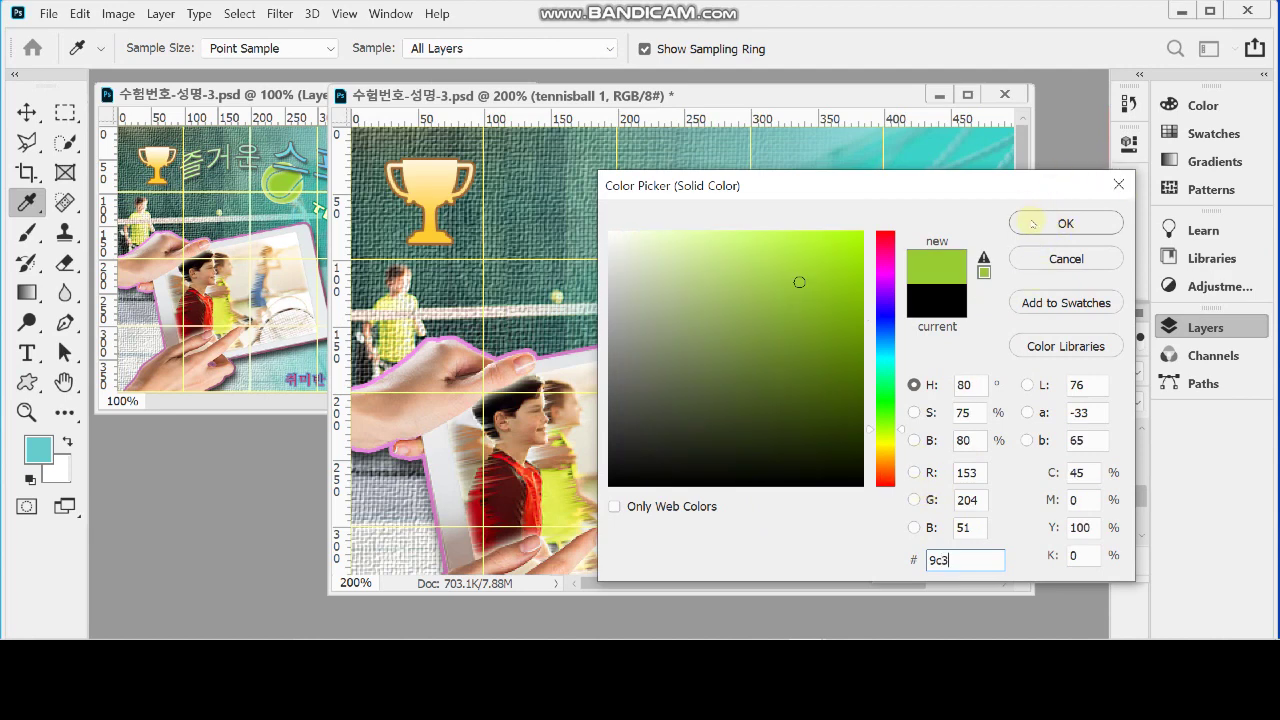
left_click(1060, 224)
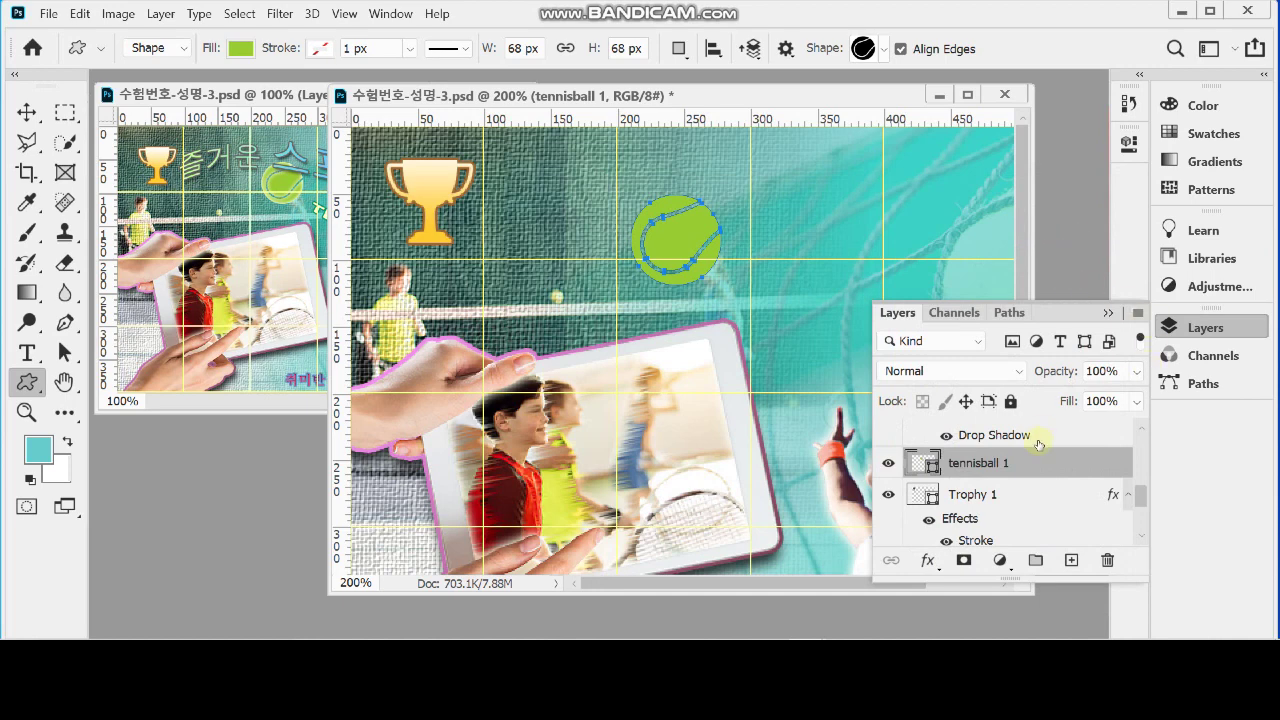
Step: Add an Inner Glow effect with a size of 7 px to the tennis ball layer
left_click(927, 561)
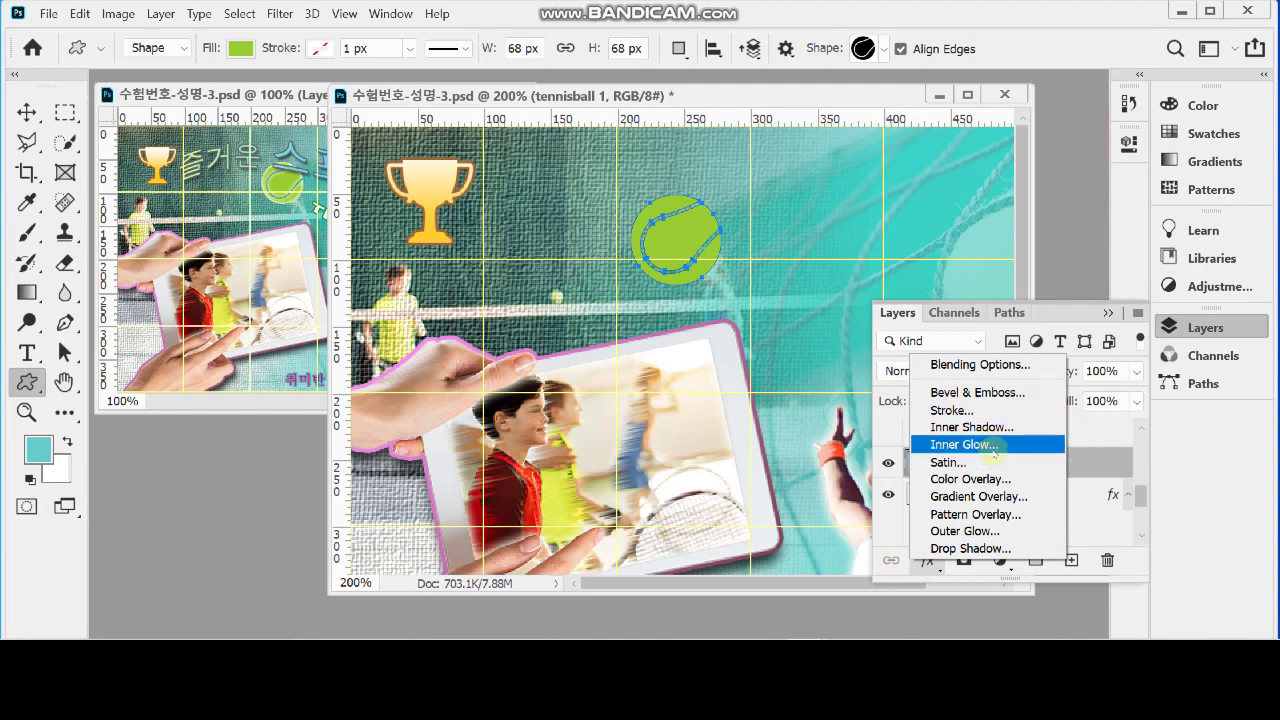
left_click(995, 447)
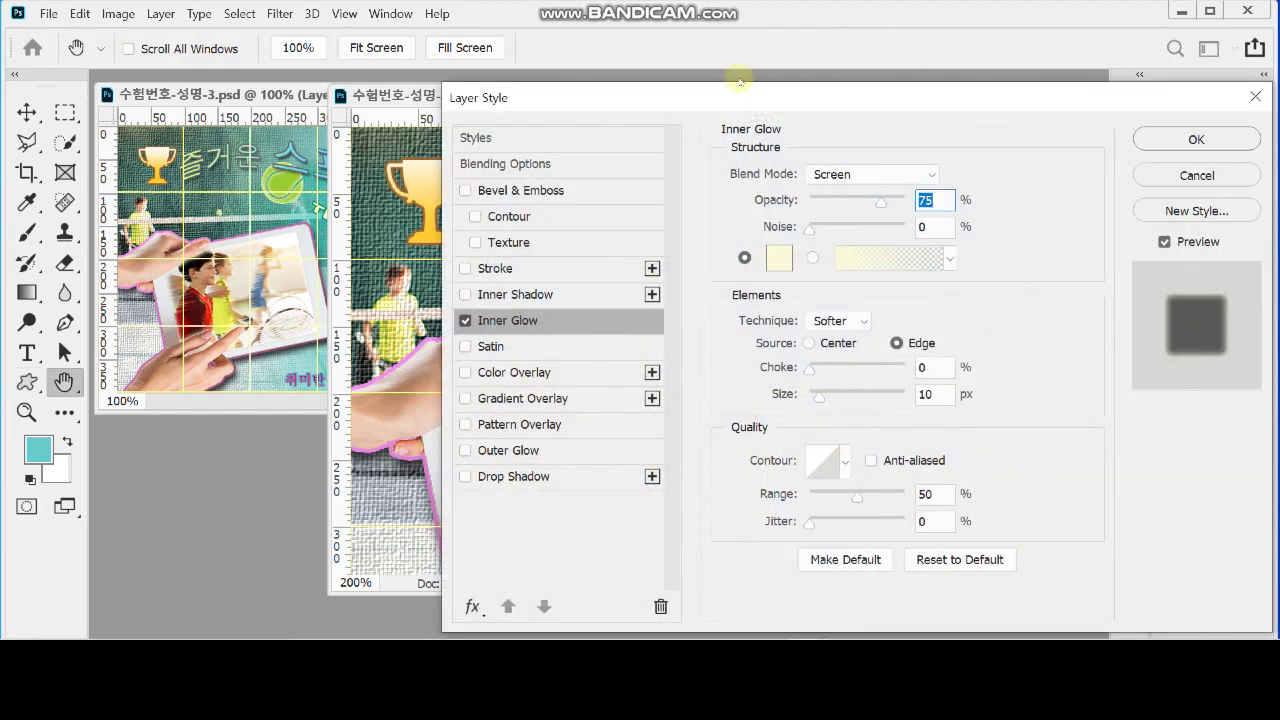
left_click_drag(729, 93, 784, 91)
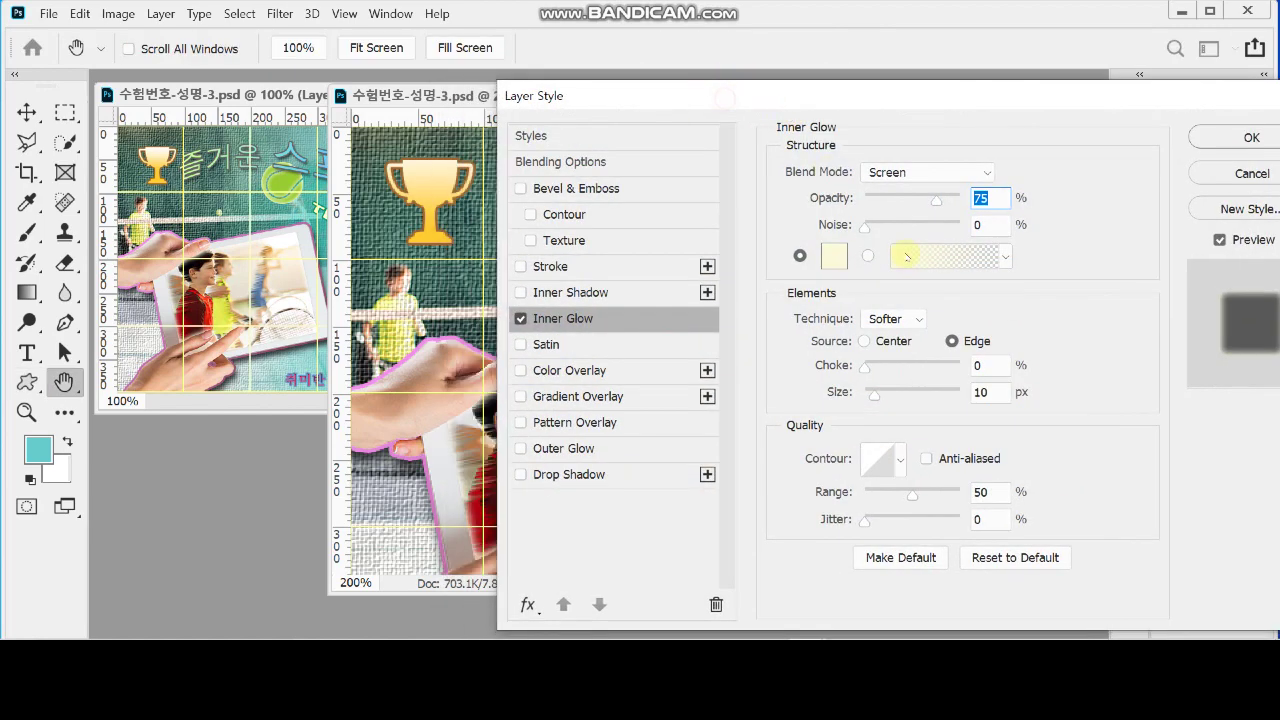
left_click(988, 397)
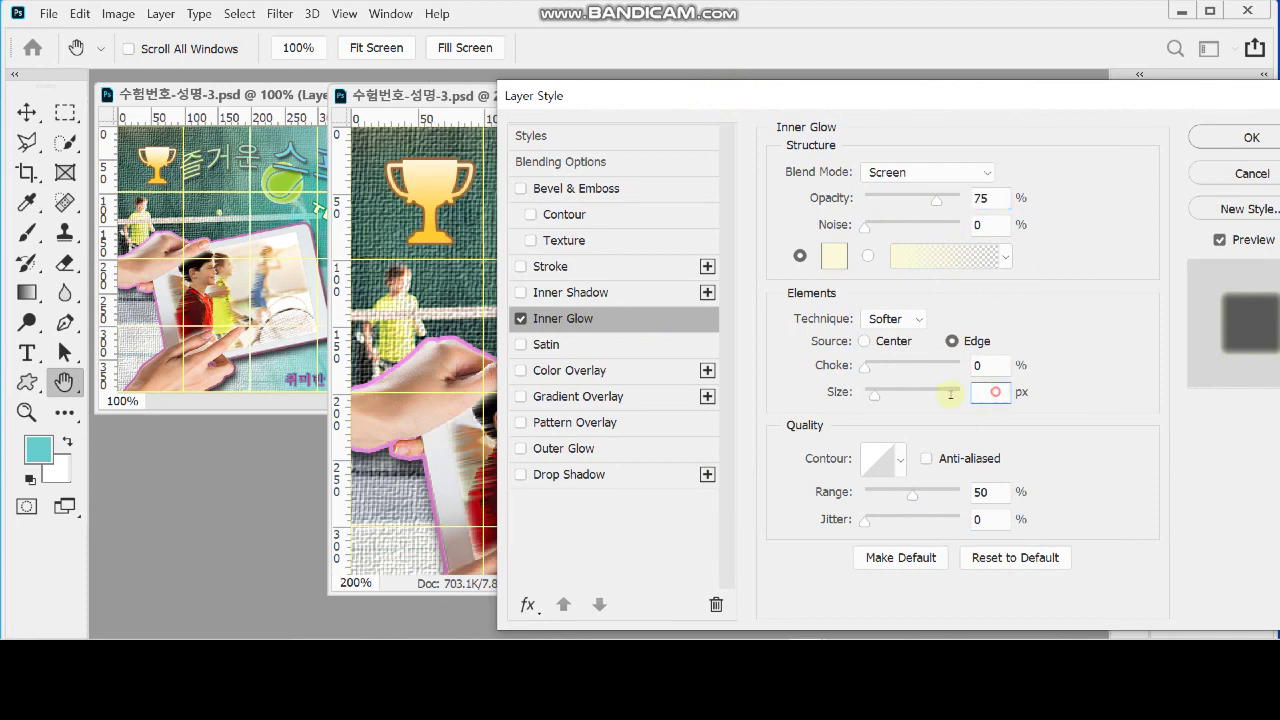
type("7")
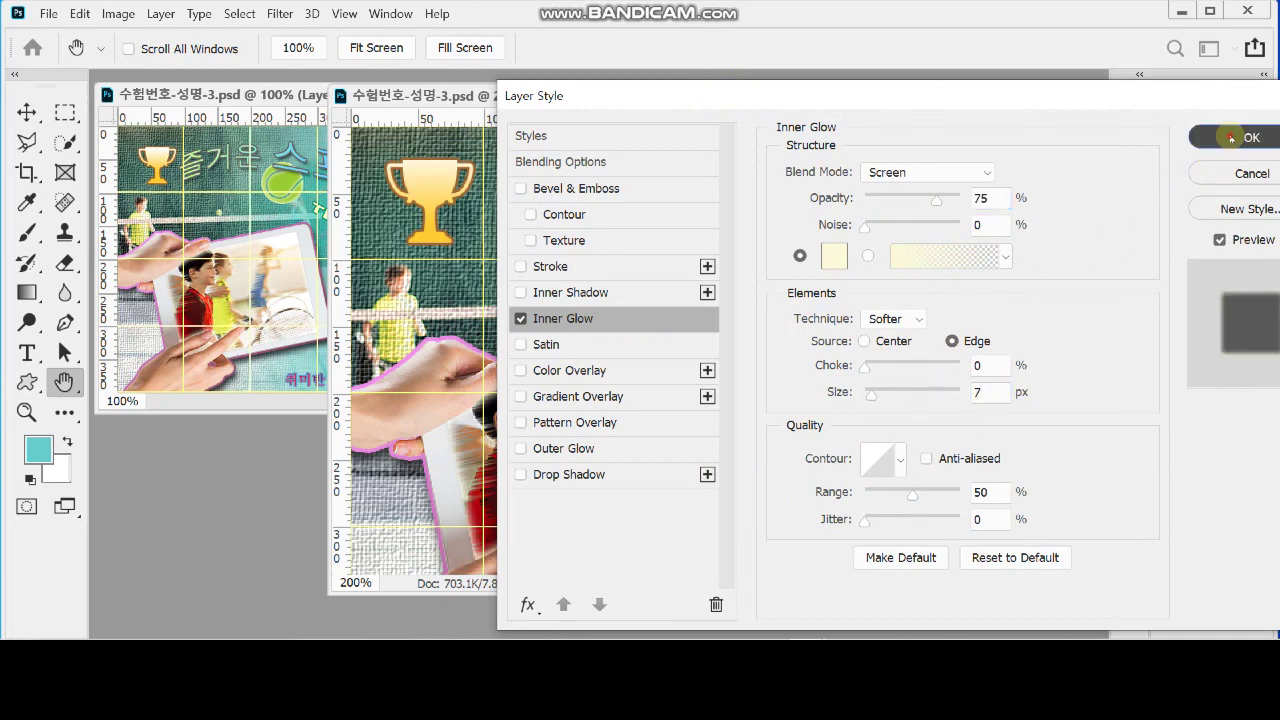
left_click(1265, 137)
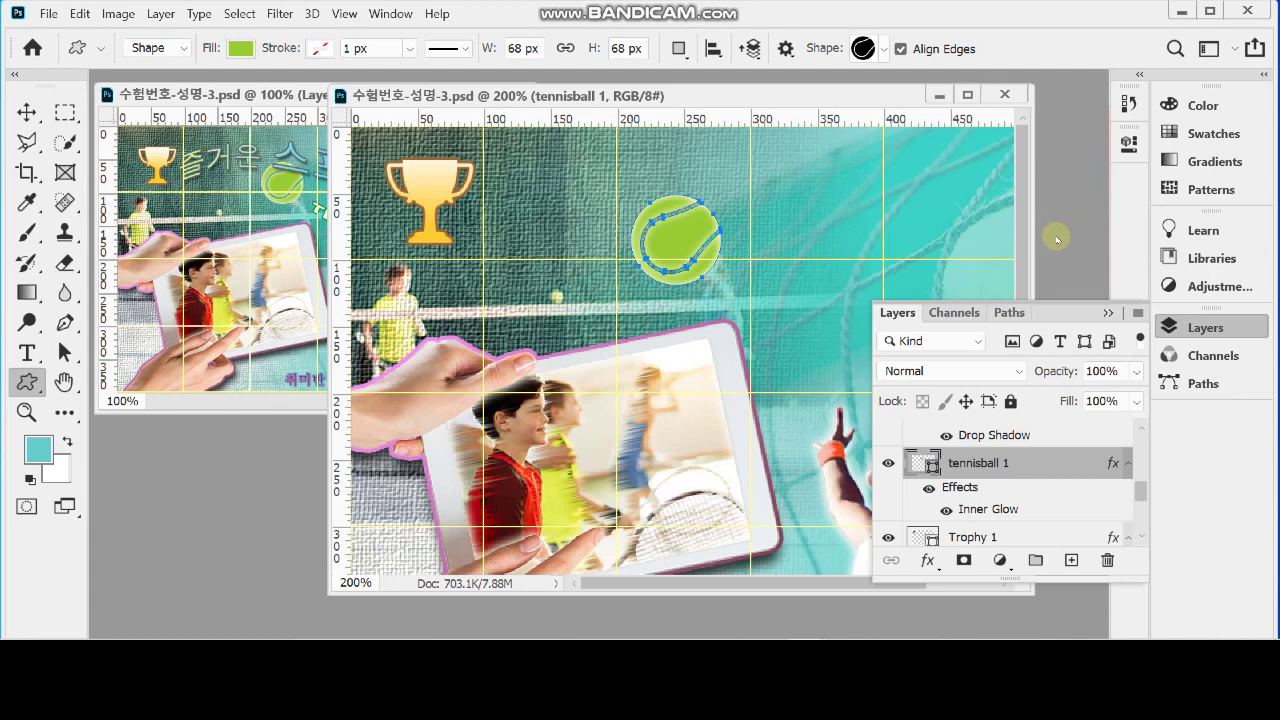
Step: Choose the tennis racket-and-ball shape from Sports Equipment and arrange the working document at 100% beside the finished sample
left_click(874, 49)
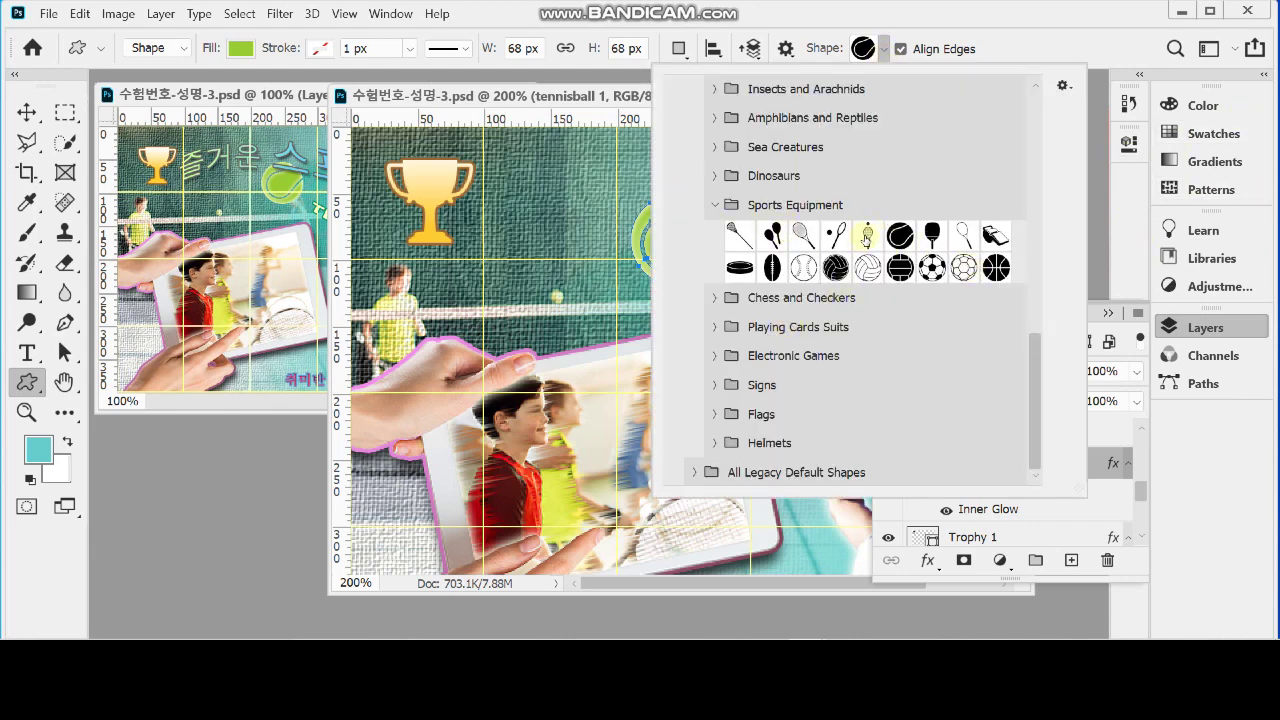
left_click(867, 236)
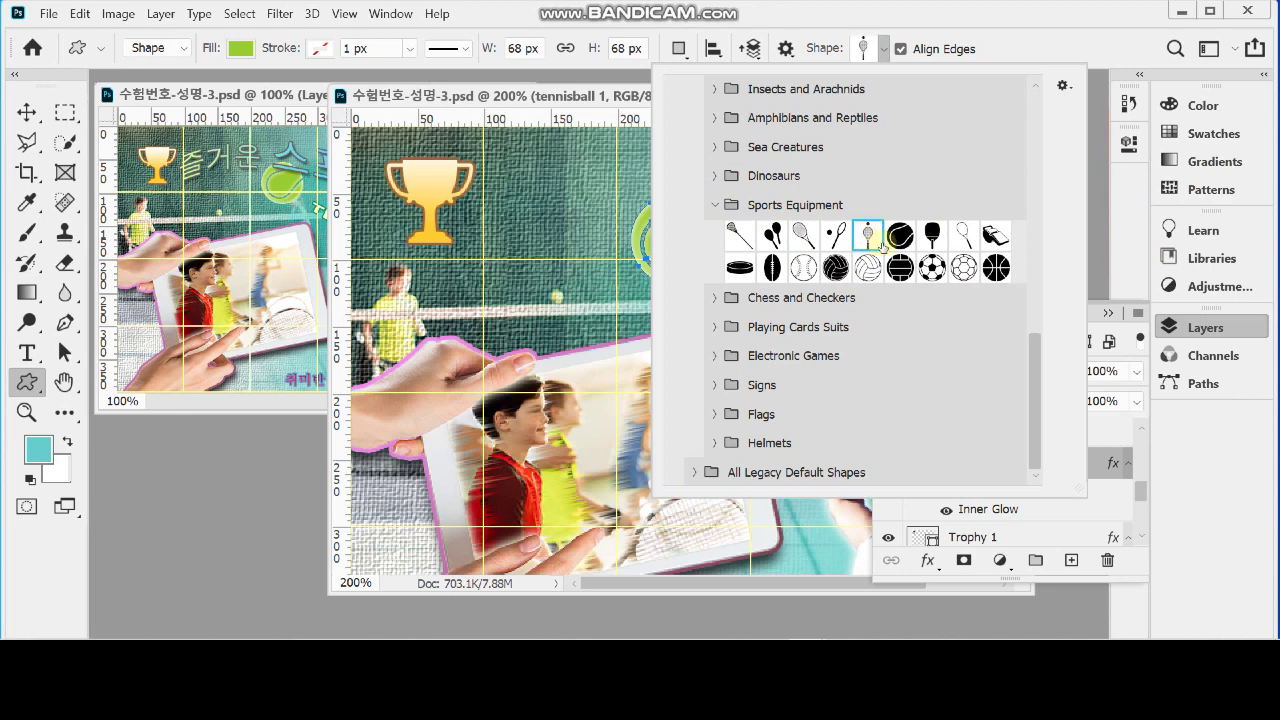
left_click(997, 23)
left_click(1170, 326)
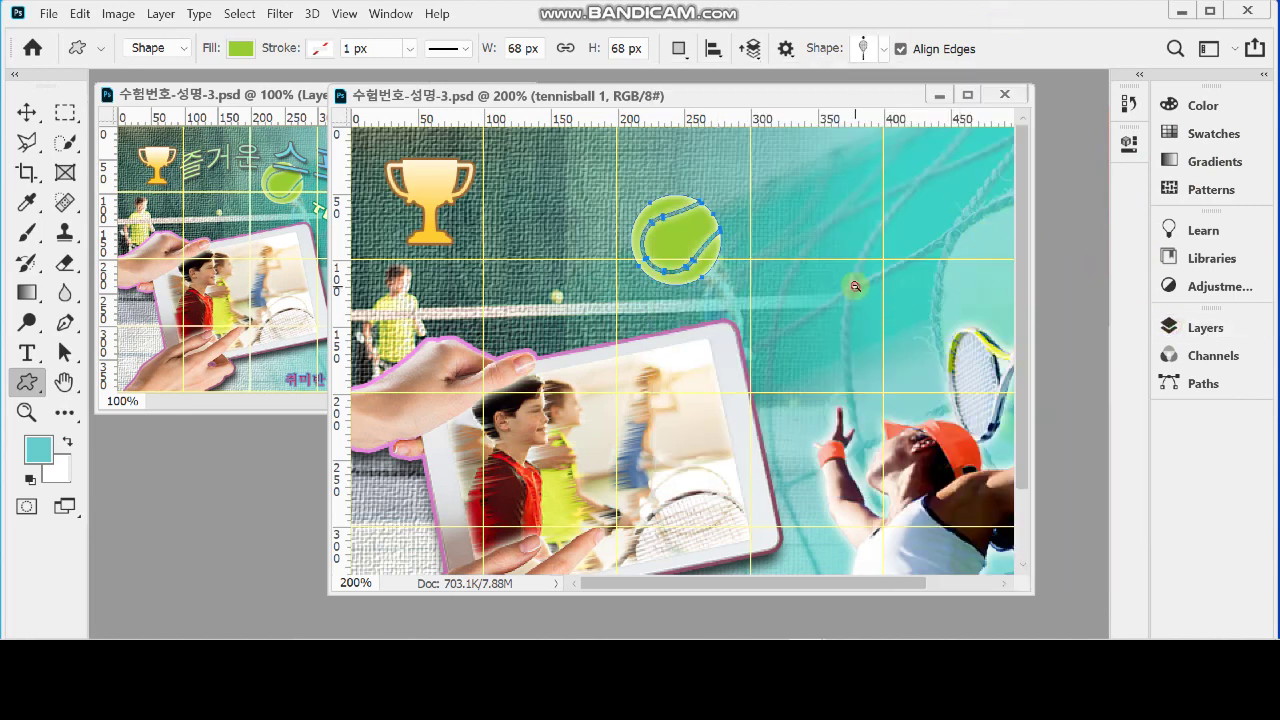
key("ctrl+minus")
left_click_drag(331, 87, 541, 187)
left_click_drag(649, 187, 635, 92)
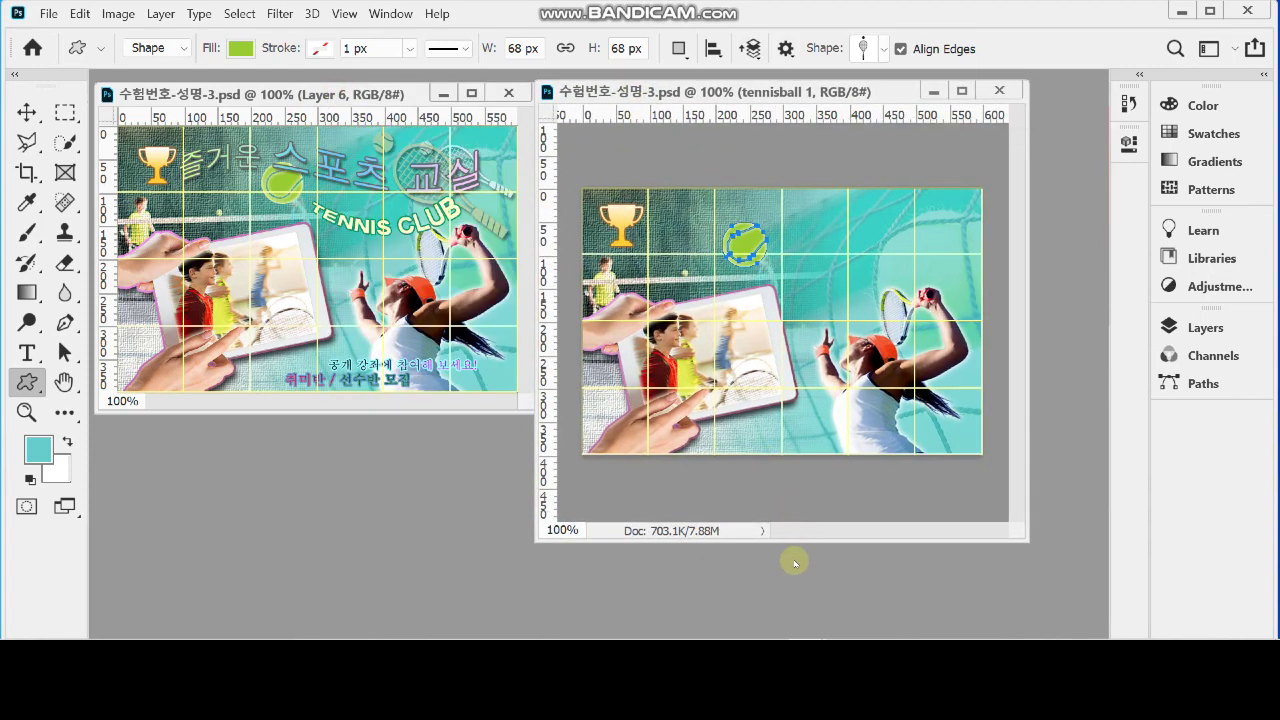
left_click_drag(800, 543, 846, 438)
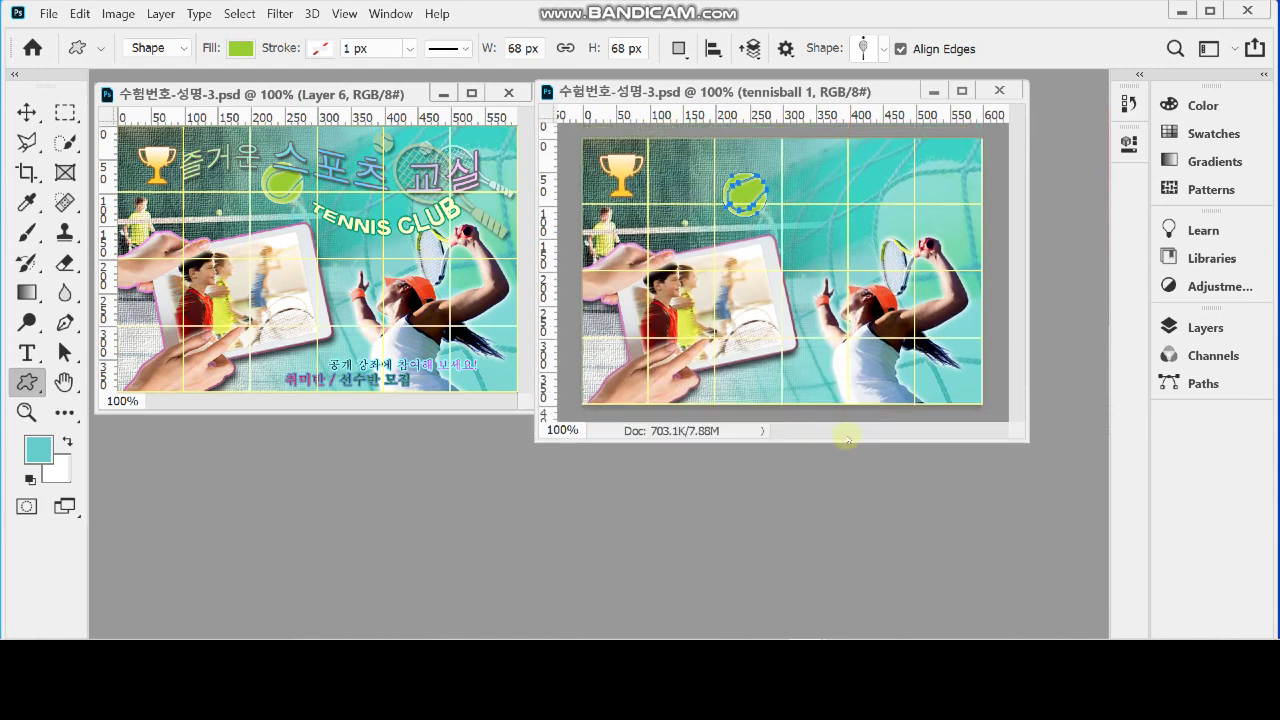
left_click_drag(1028, 237, 1038, 236)
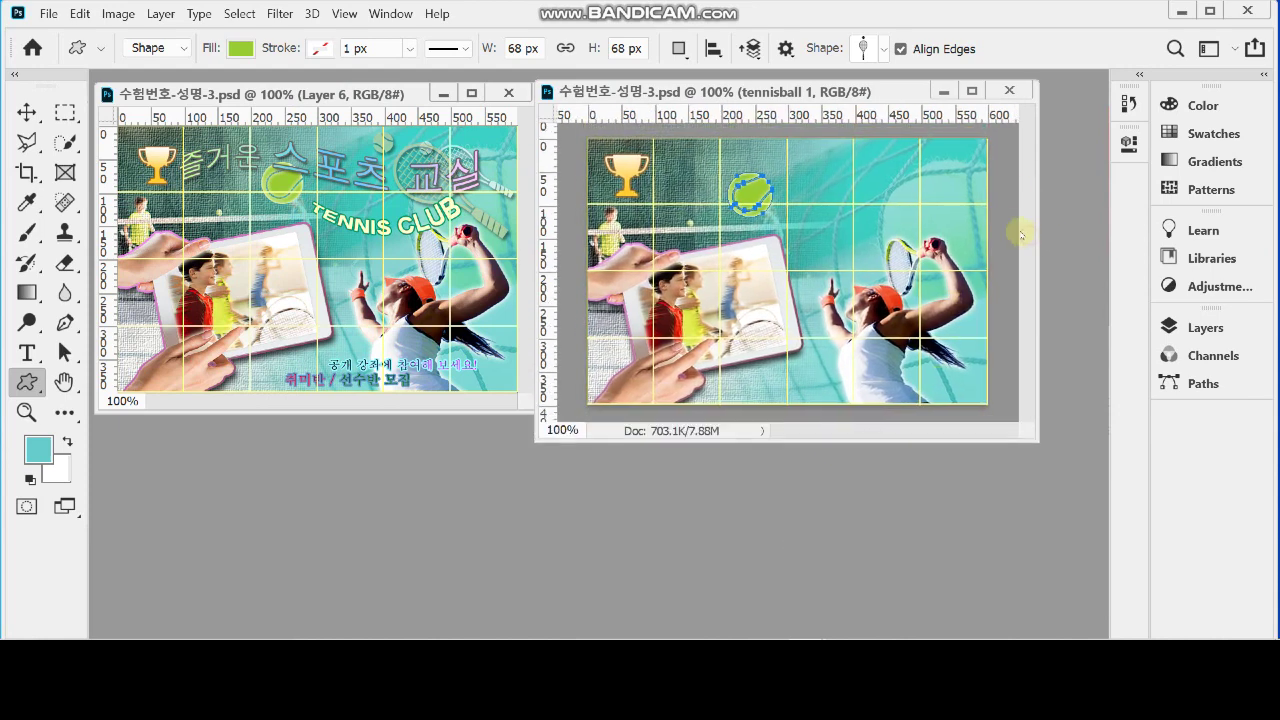
Step: Draw the racket-and-ball custom shape upright, about 55 px wide and 161 px high, above the player's raised hand
key("Return")
left_click(460, 177)
left_click(466, 175, "ctrl")
left_click_drag(485, 184, 333, 277)
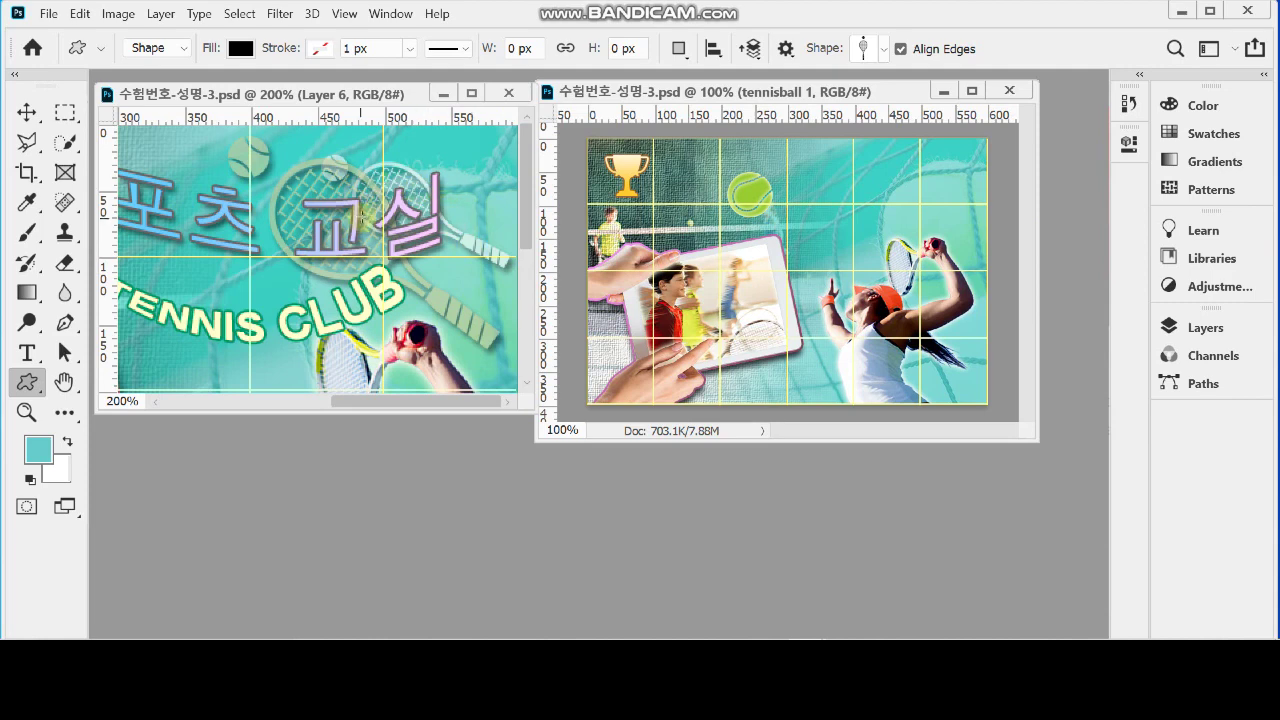
left_click(459, 262, "alt")
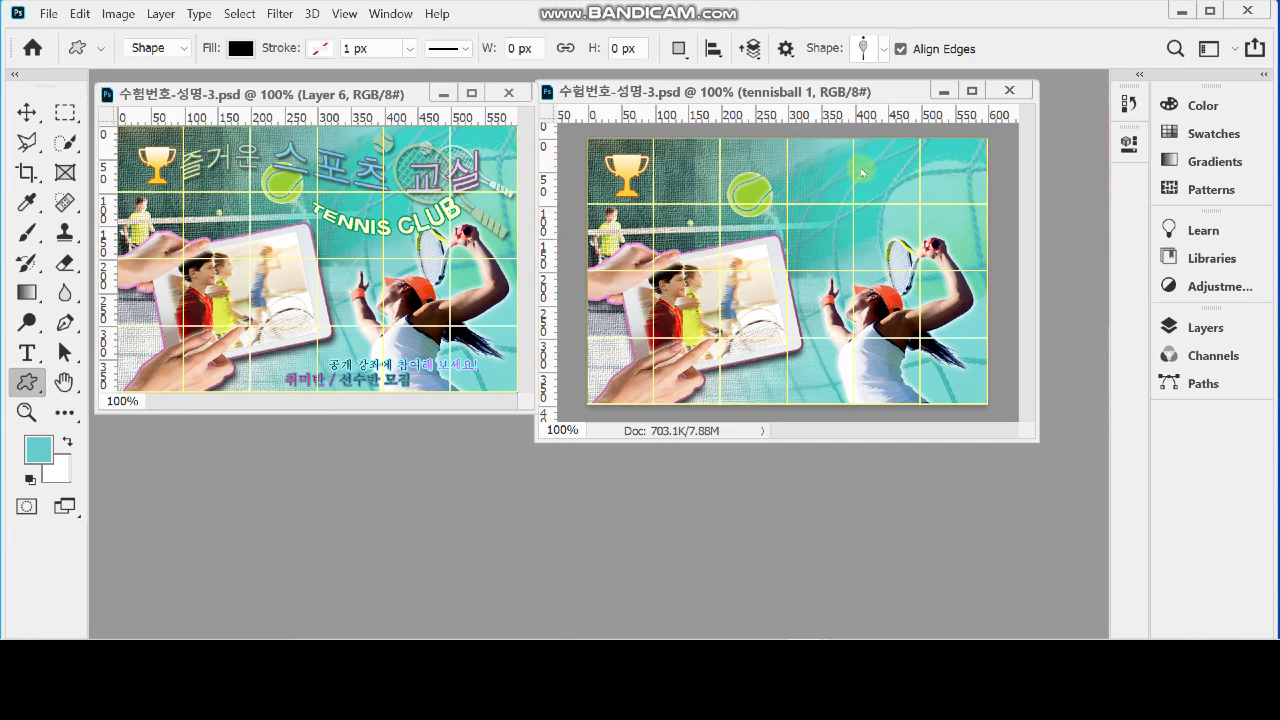
left_click(914, 155)
left_click_drag(912, 146, 981, 253)
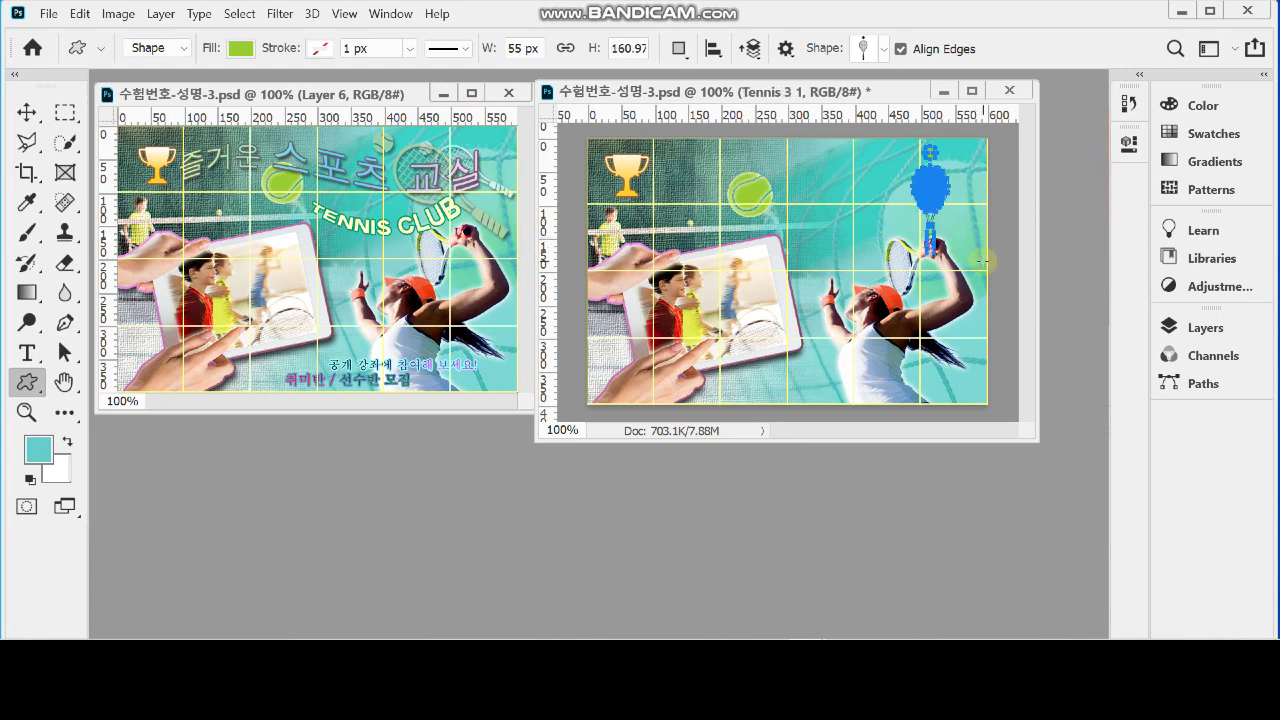
Step: Change the Tennis 3 1 layer's fill colour to white, hex ffffff
scroll(936, 193, "up", 1)
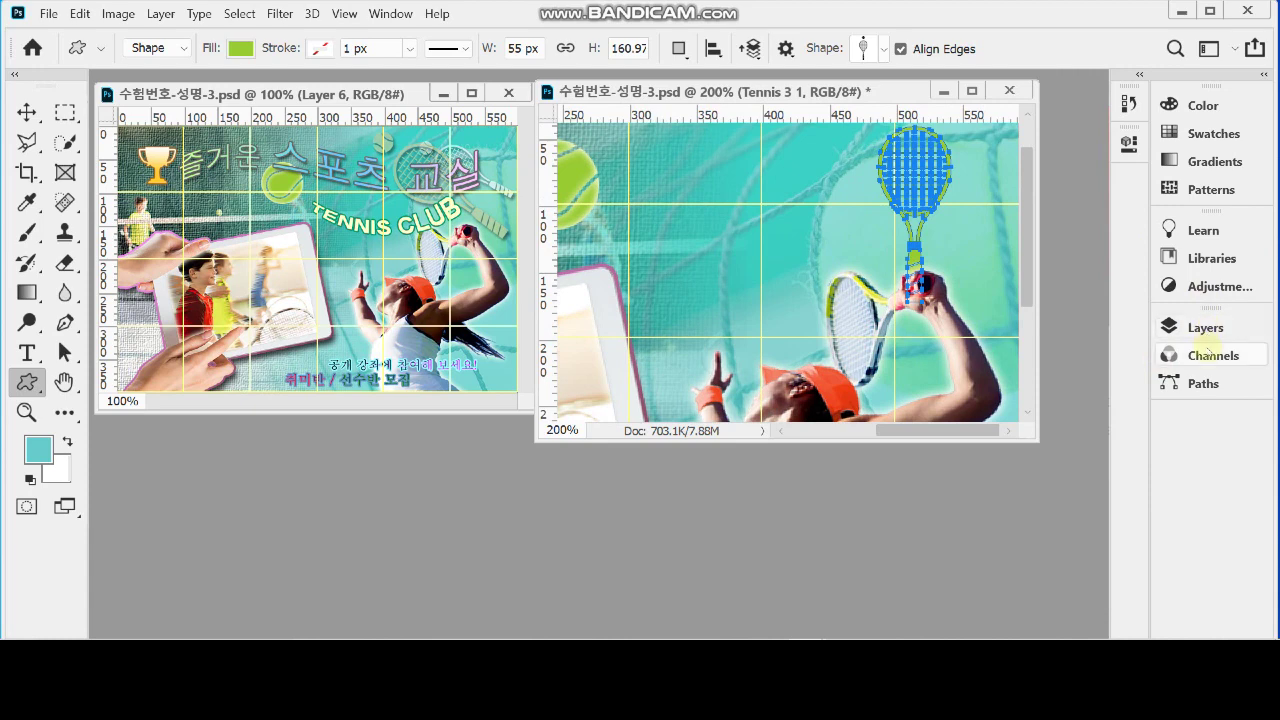
left_click(1200, 327)
scroll(1046, 494, "down", 5)
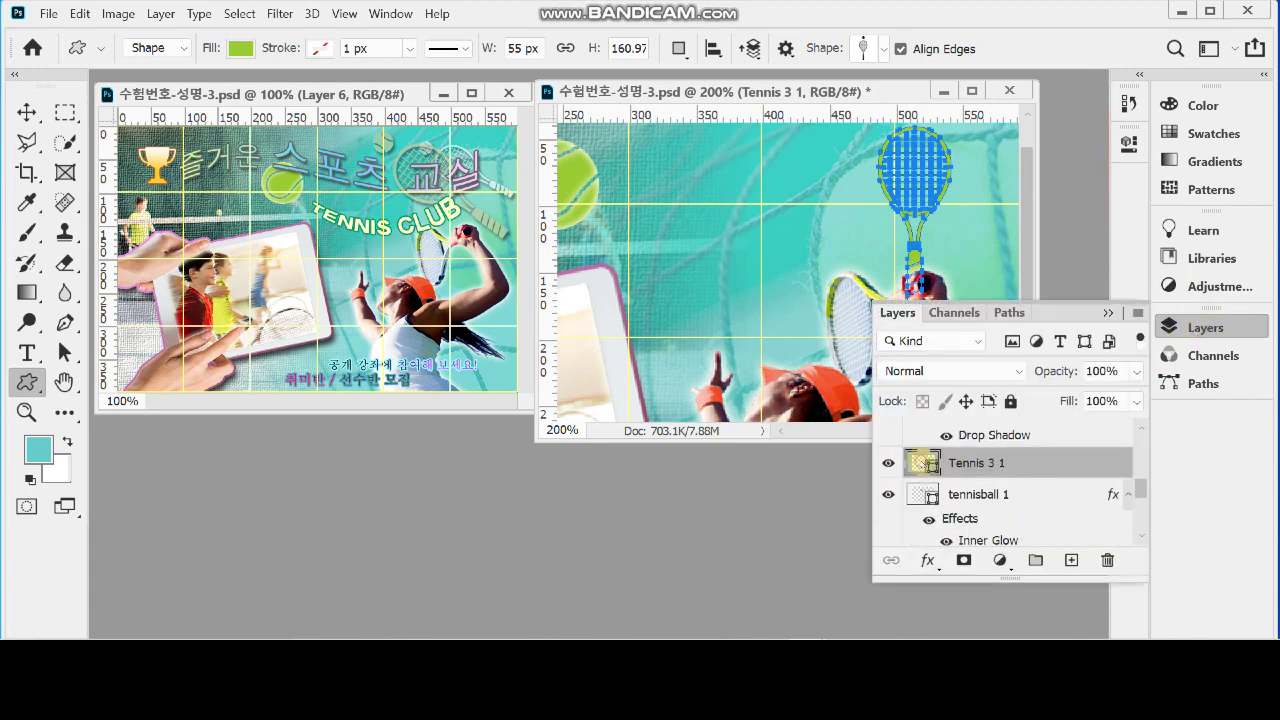
double_click(922, 463)
left_click_drag(654, 247, 580, 223)
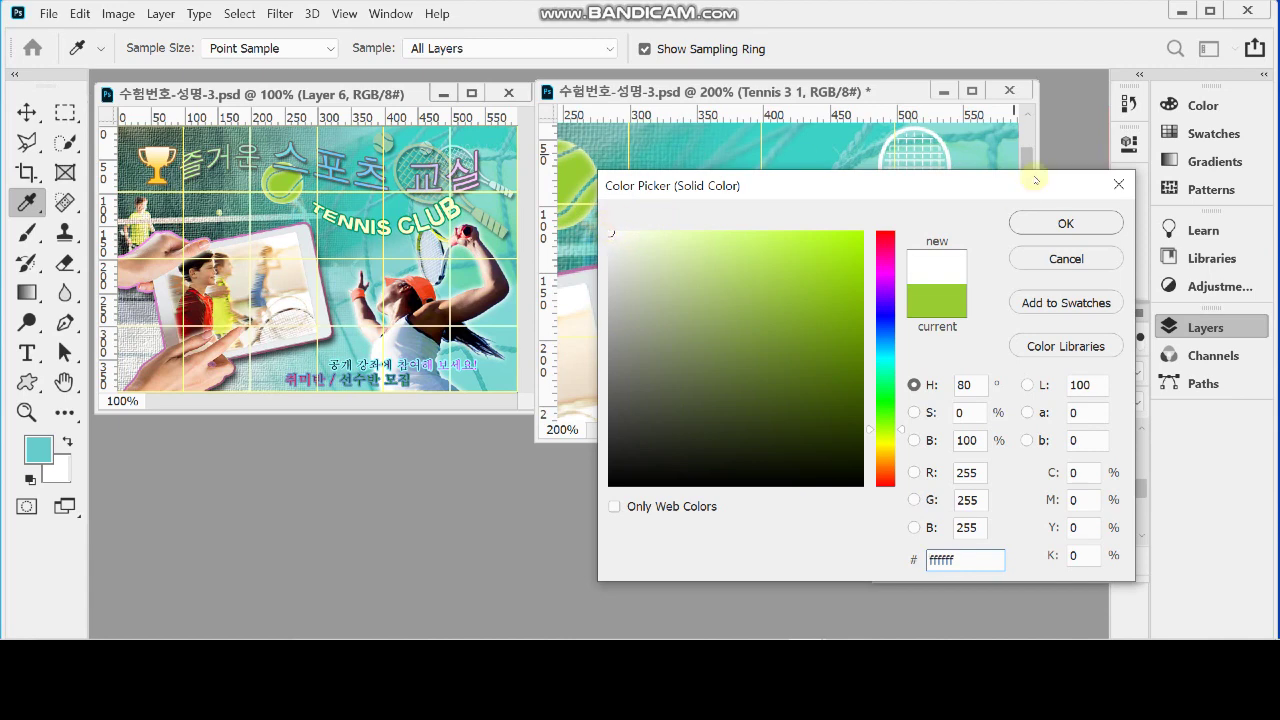
left_click(1056, 218)
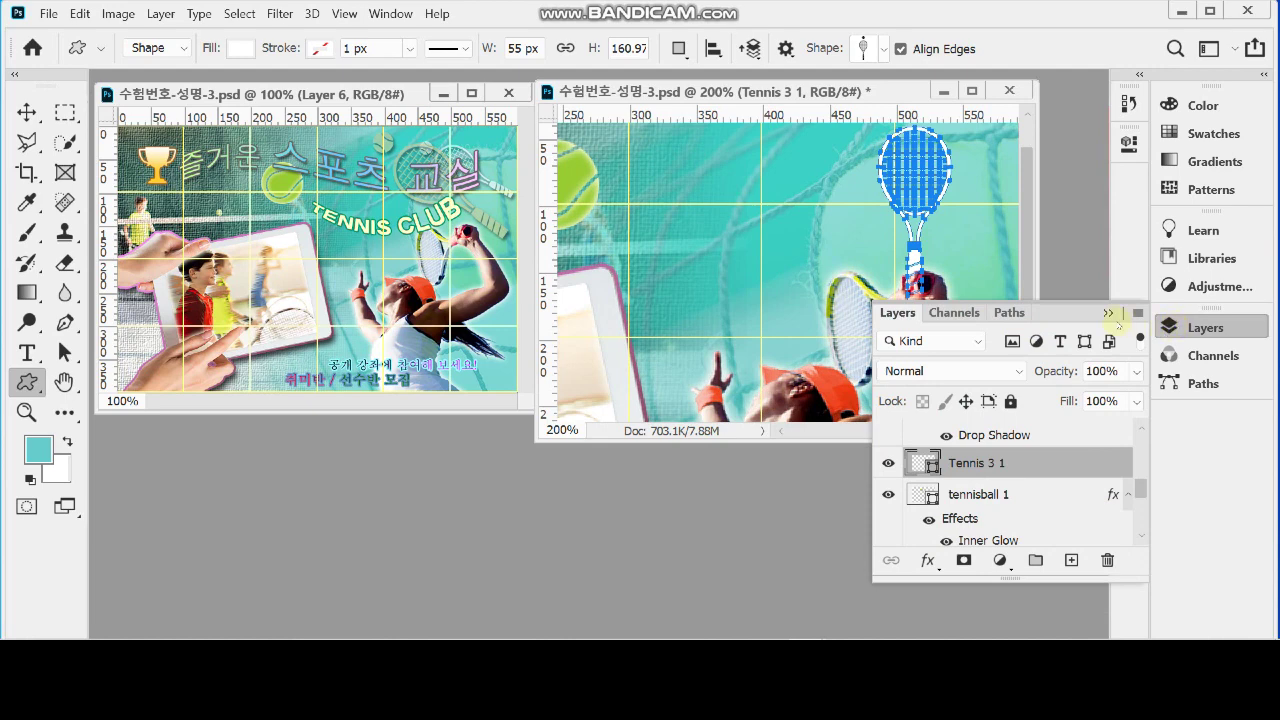
Step: Add a Drop Shadow effect to the racket layer with a 120° angle, 5 px distance and 5 px size
left_click(924, 560)
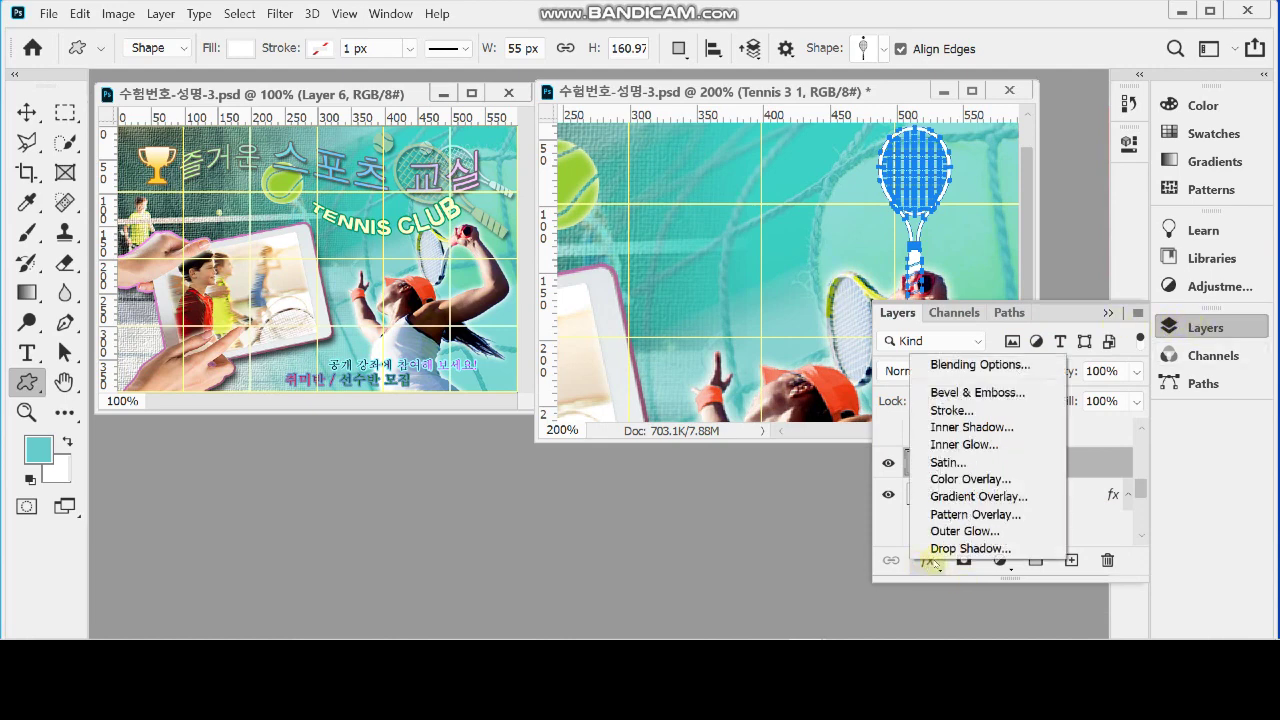
left_click(945, 549)
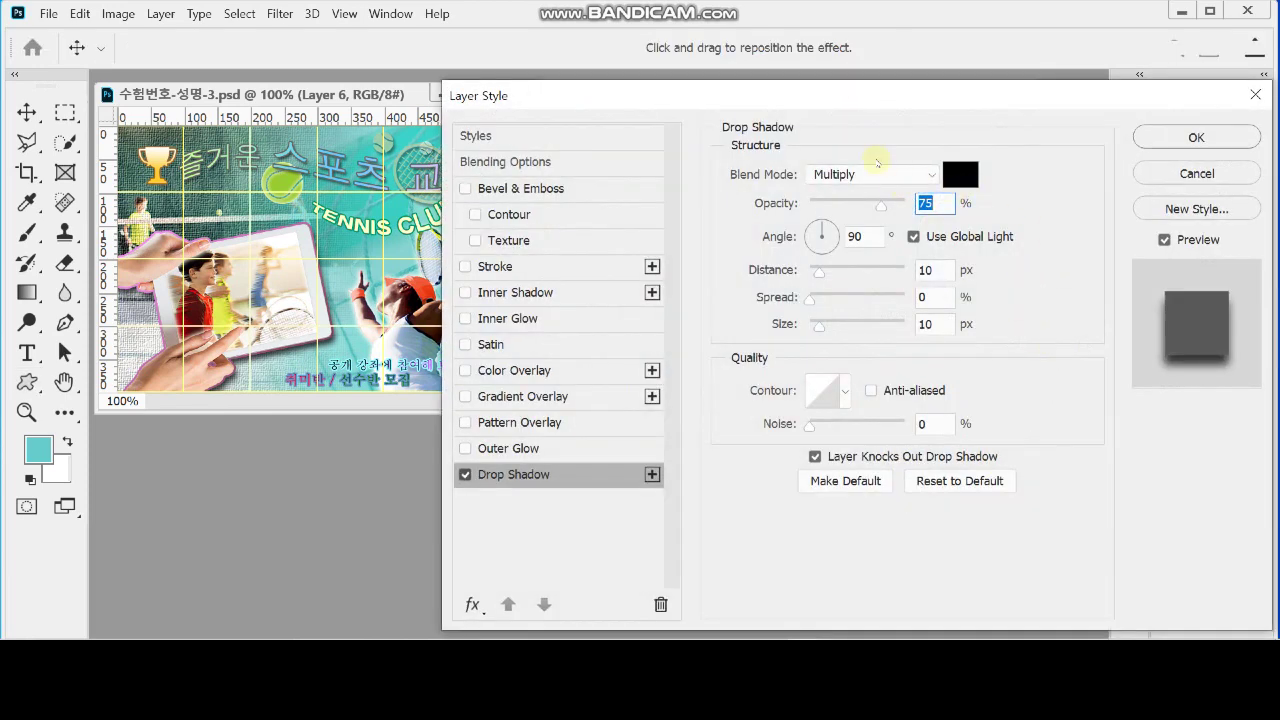
double_click(866, 237)
type("120")
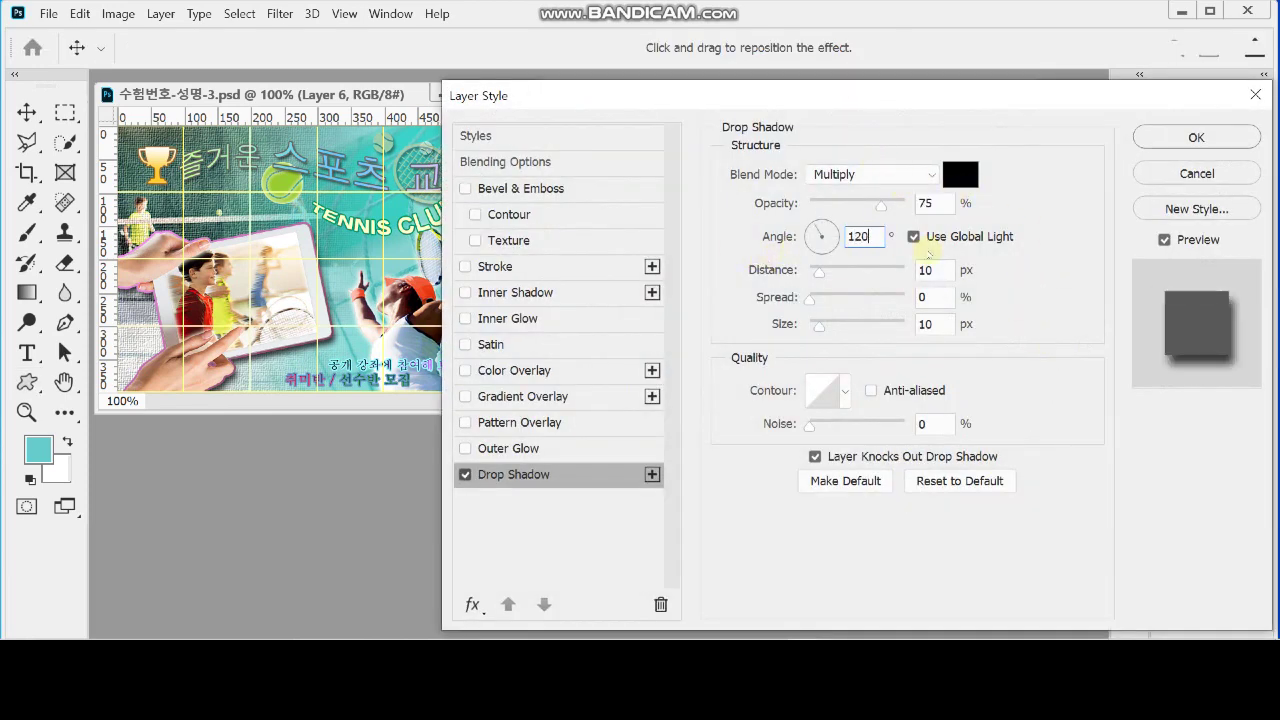
double_click(928, 270)
type("5")
double_click(926, 324)
type("5")
left_click(1177, 139)
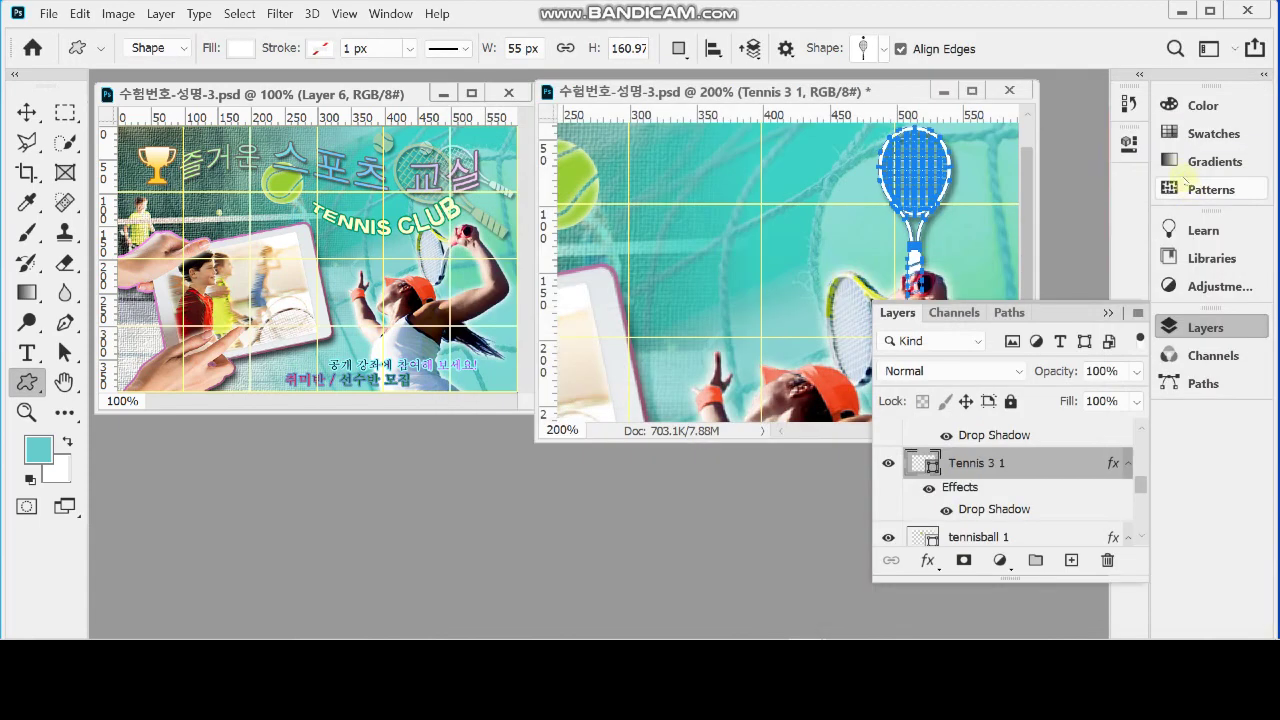
Step: Set the racket layer's opacity to 60%
left_click(1205, 328)
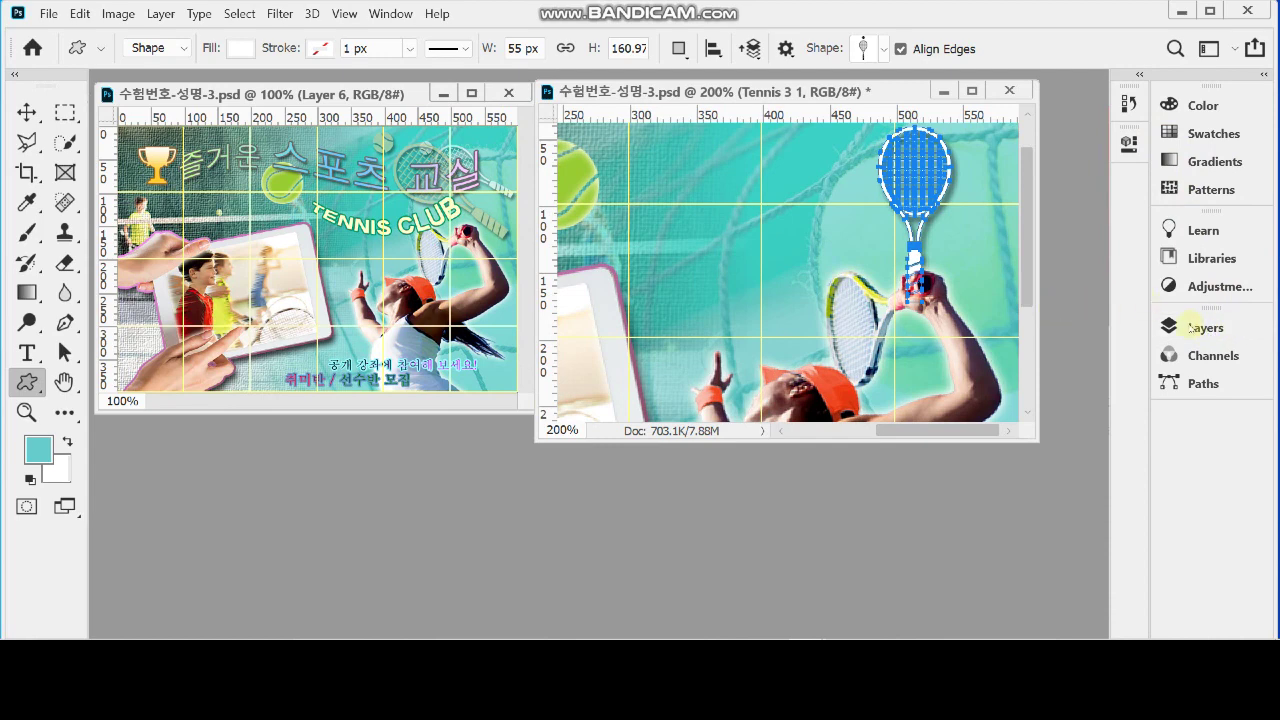
left_click(1203, 328)
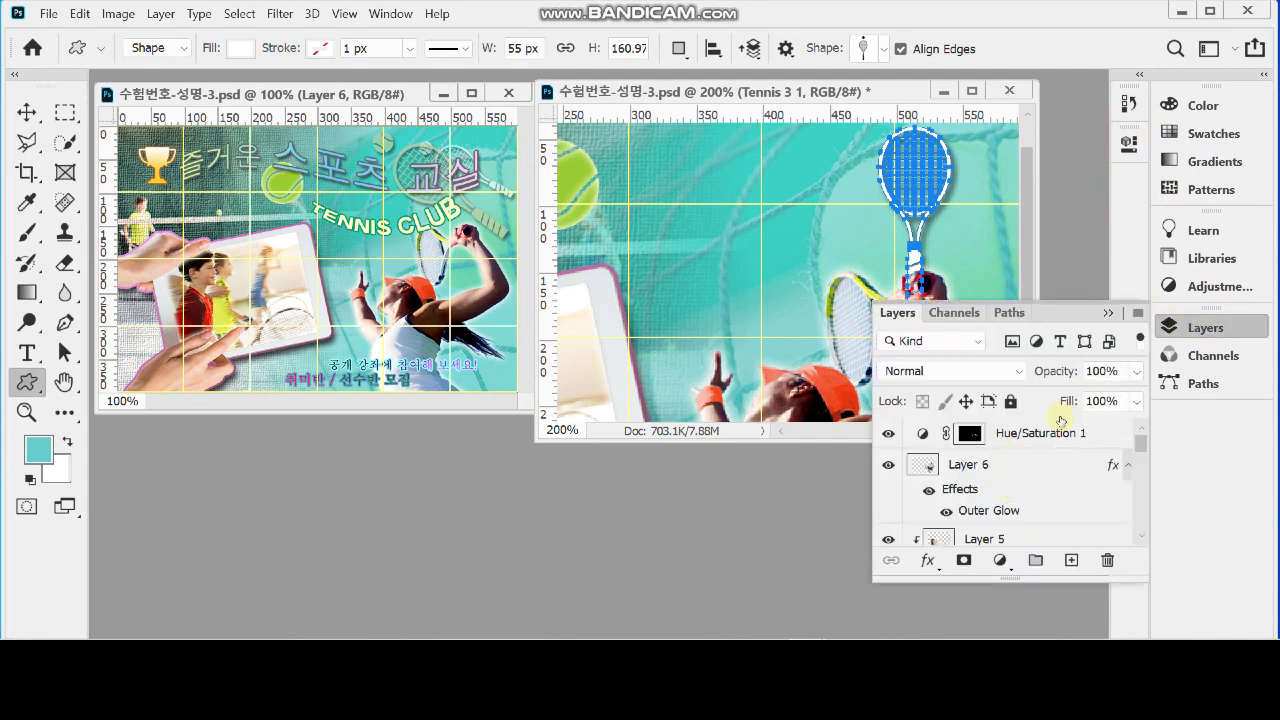
left_click(1054, 378)
type("60")
key("Return")
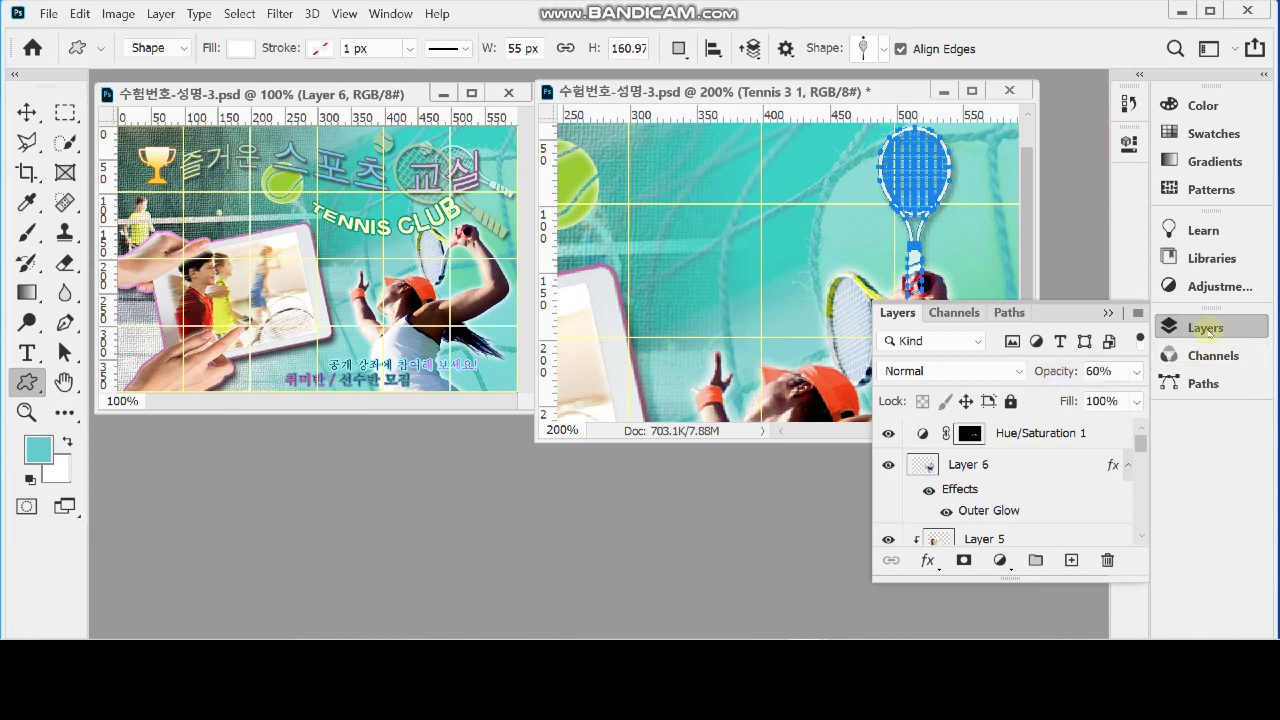
left_click(1200, 327)
Step: Rotate the racket shape to -60° with Free Transform
left_click_drag(1029, 436, 1057, 478)
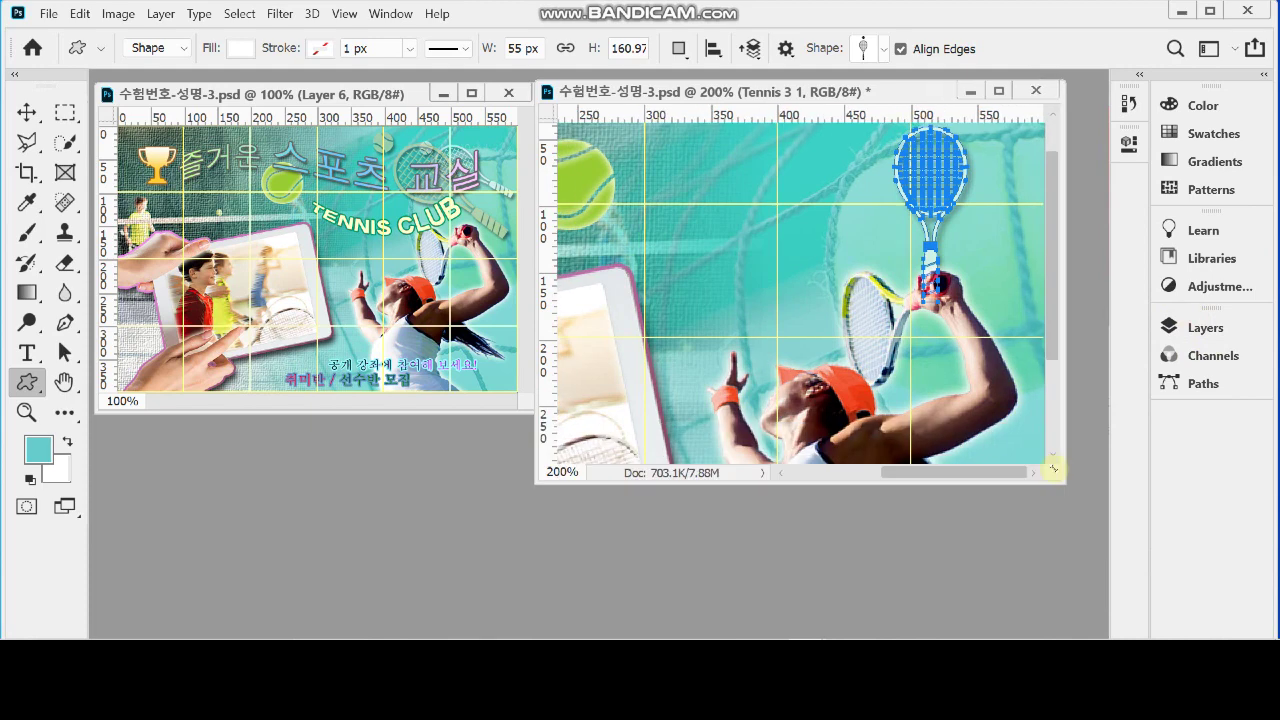
key("ctrl+t")
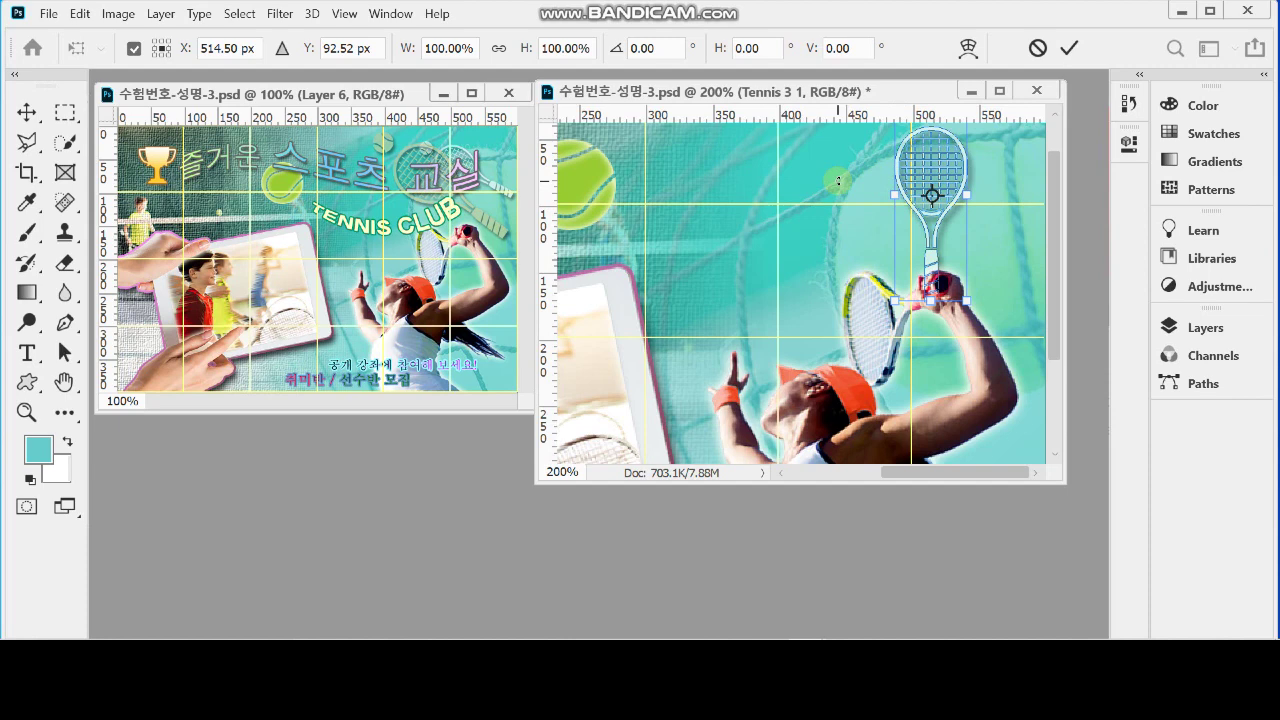
left_click_drag(838, 196, 840, 220)
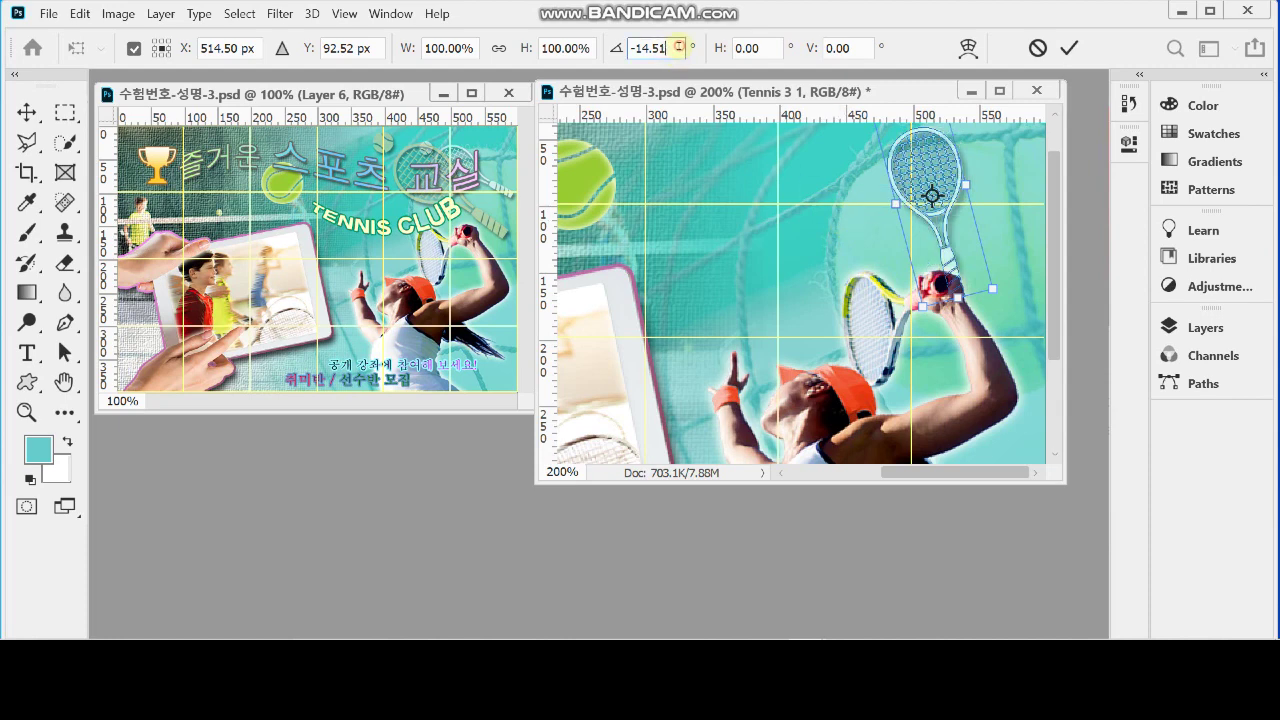
double_click(675, 50)
type("-")
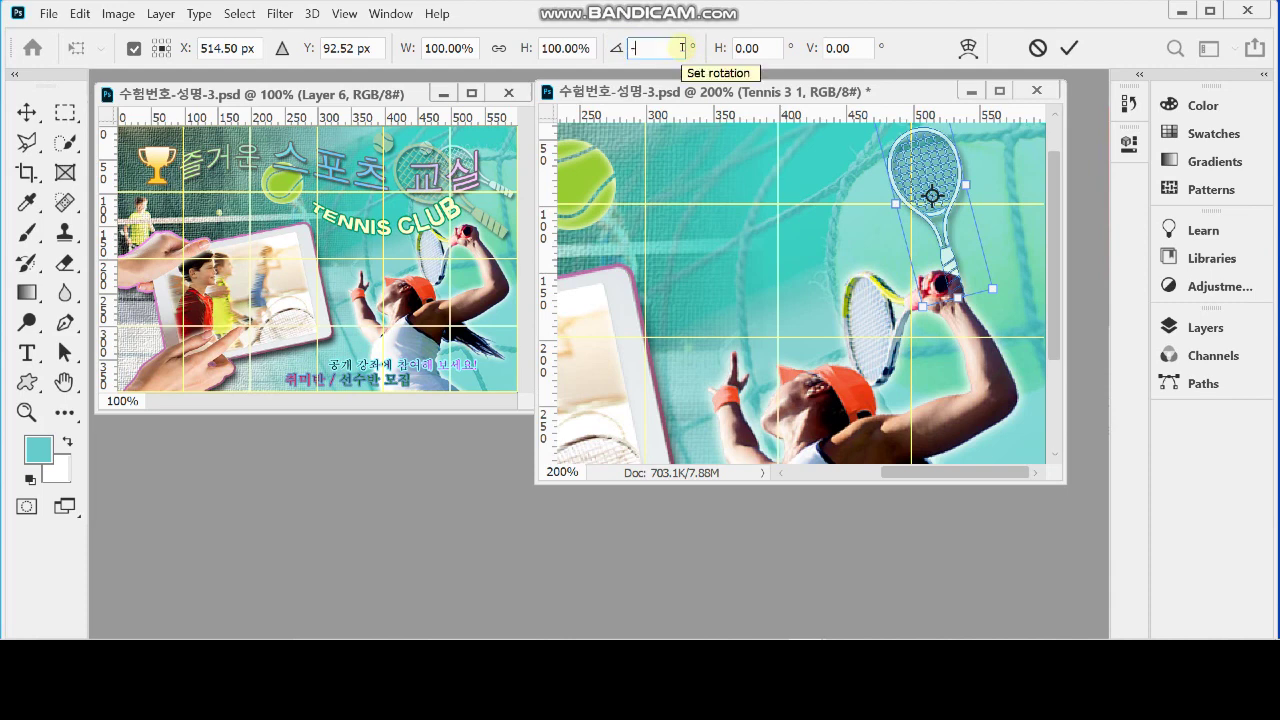
type("60")
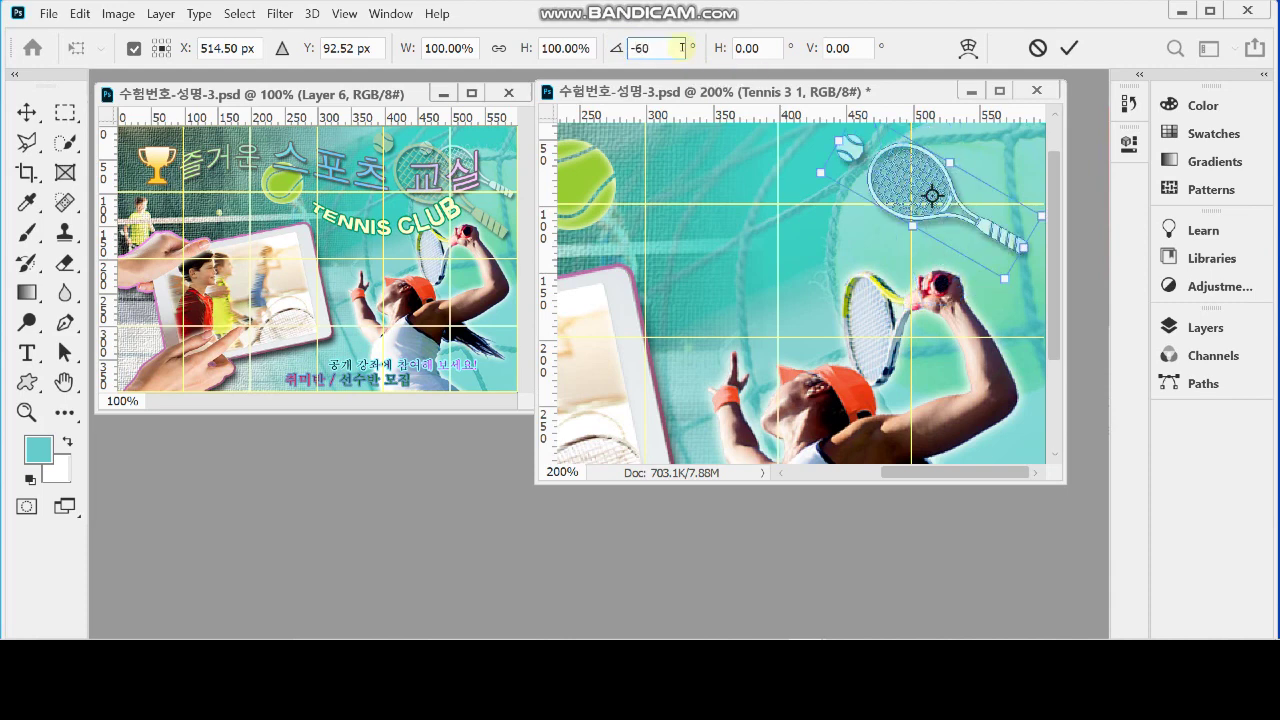
key("Return")
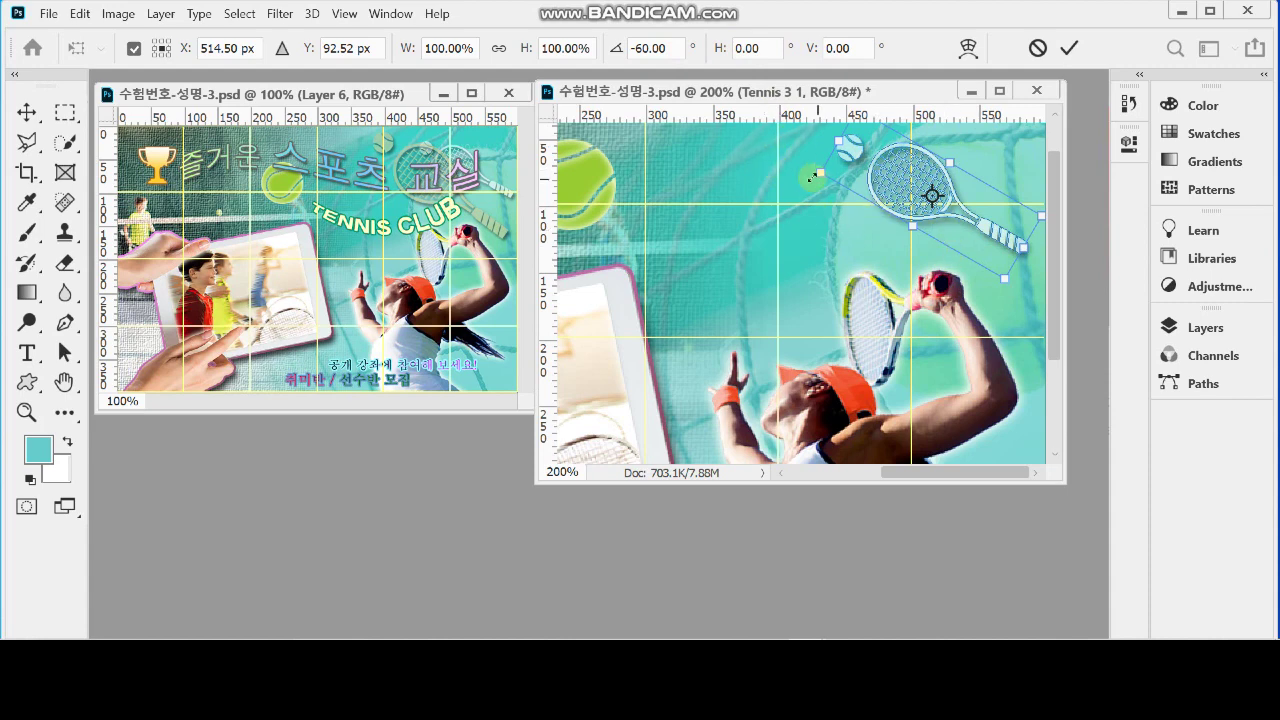
Step: Scale the racket to about 91%, move it up toward the poster's upper right corner, and apply the transform
left_click_drag(819, 174, 833, 177)
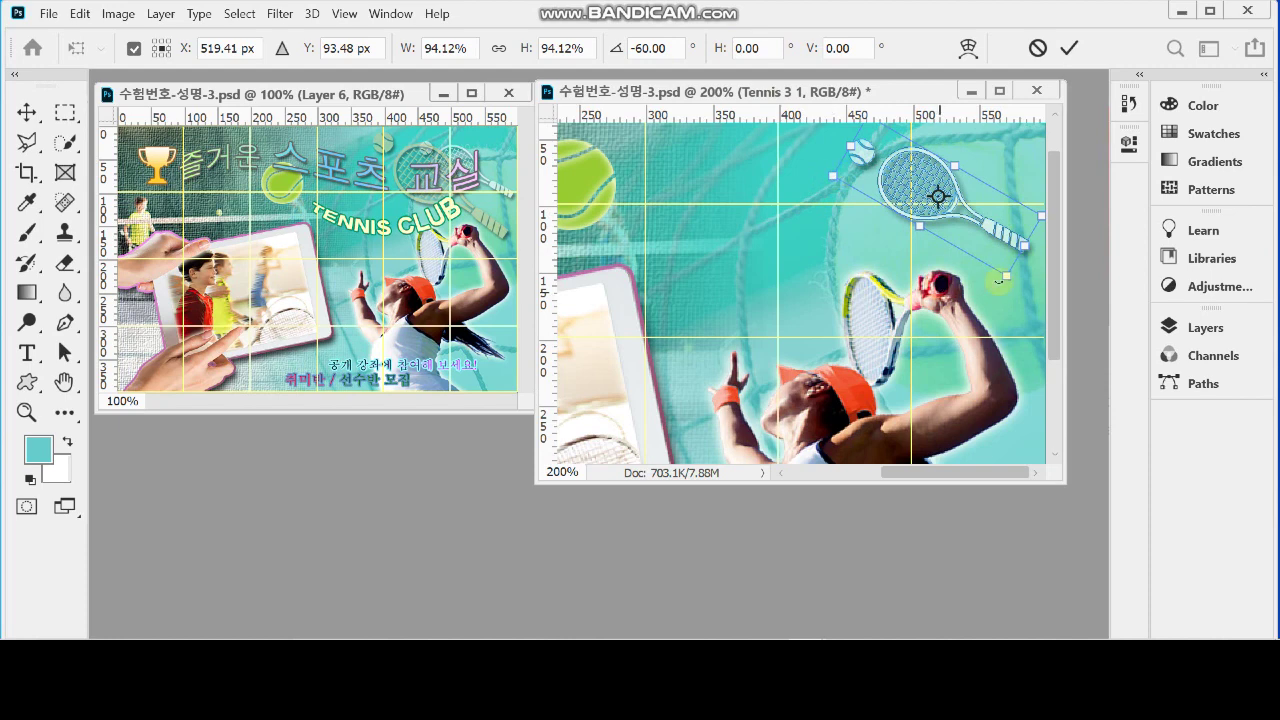
scroll(1065, 250, "up", 2)
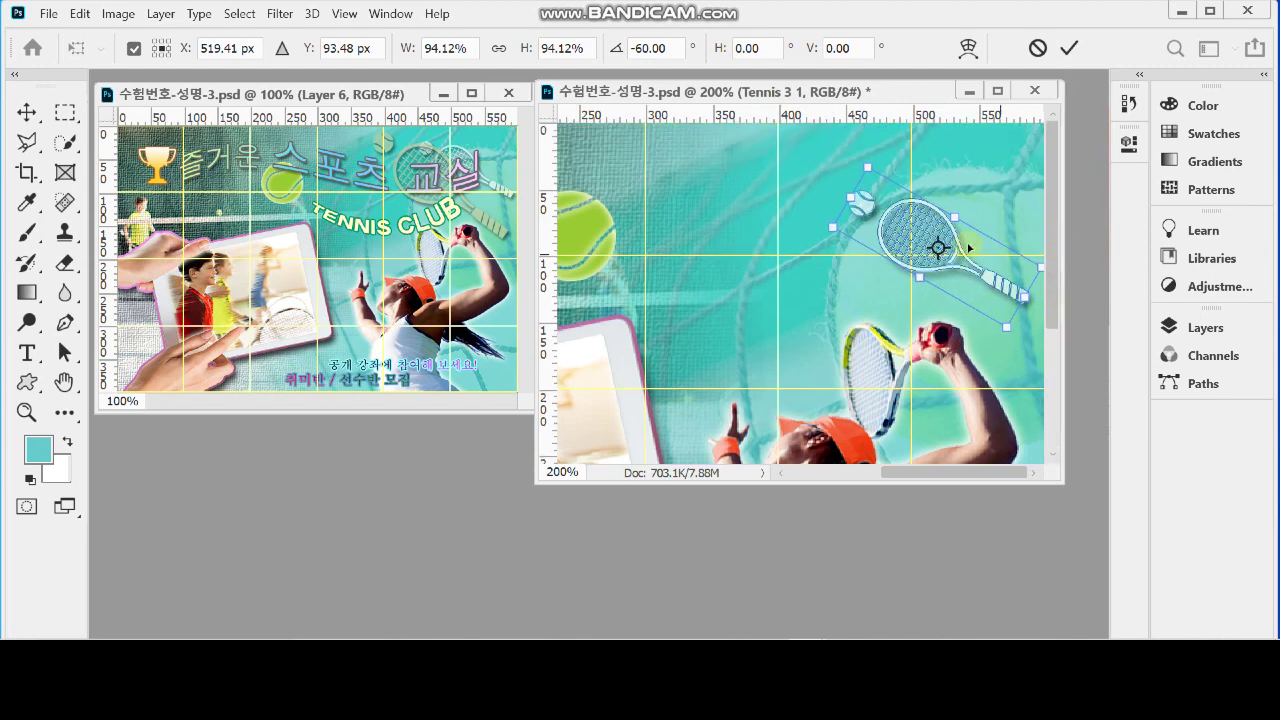
left_click_drag(940, 226, 940, 166)
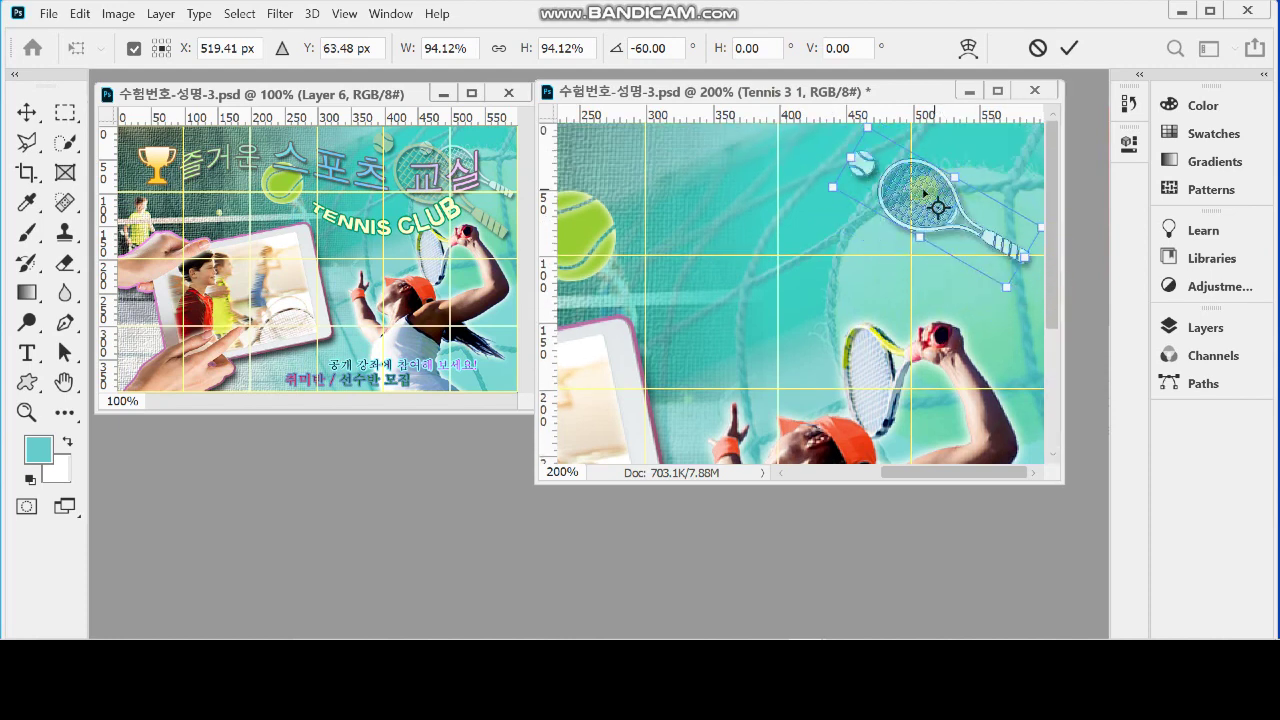
left_click_drag(1011, 254, 1019, 258)
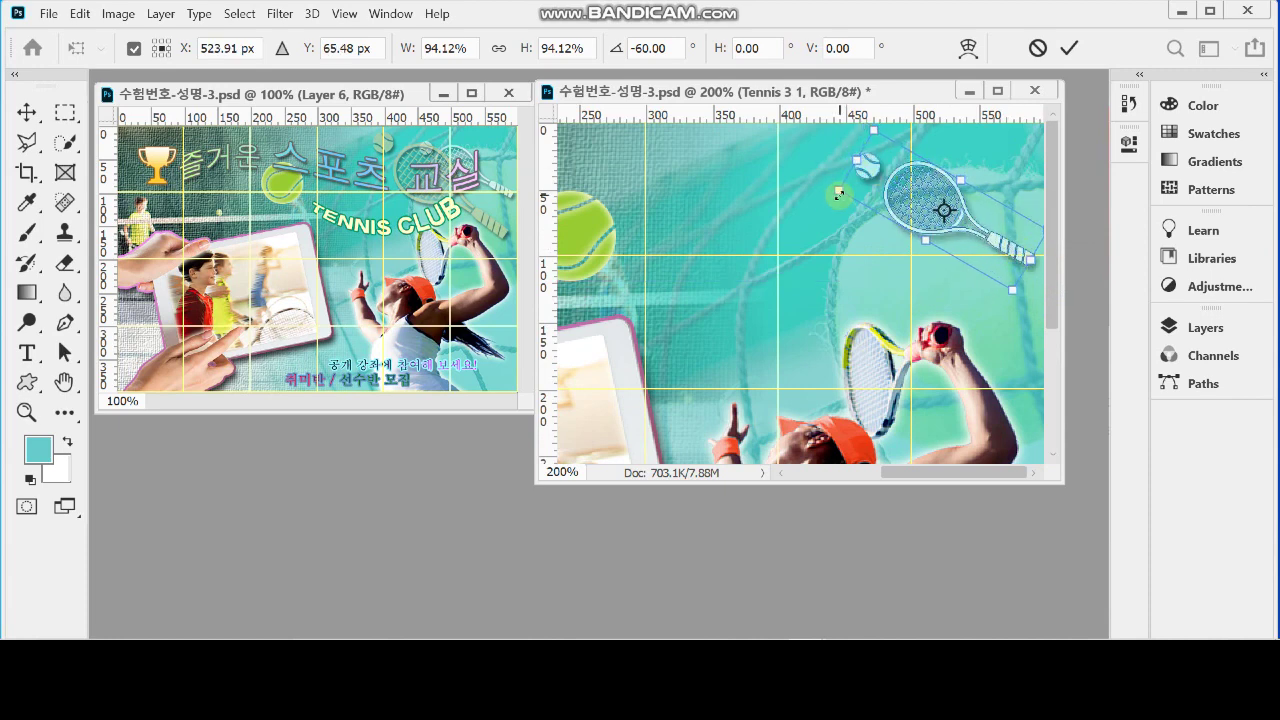
left_click_drag(838, 193, 845, 192)
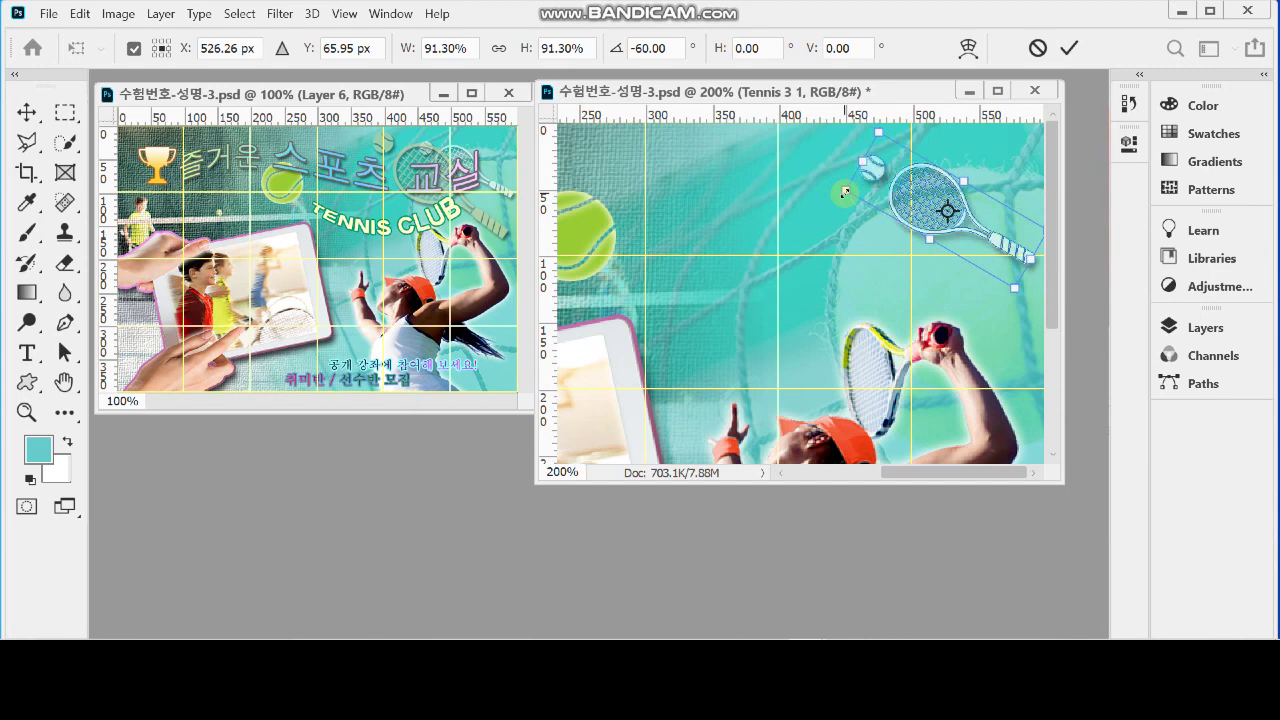
key("Return")
key("u")
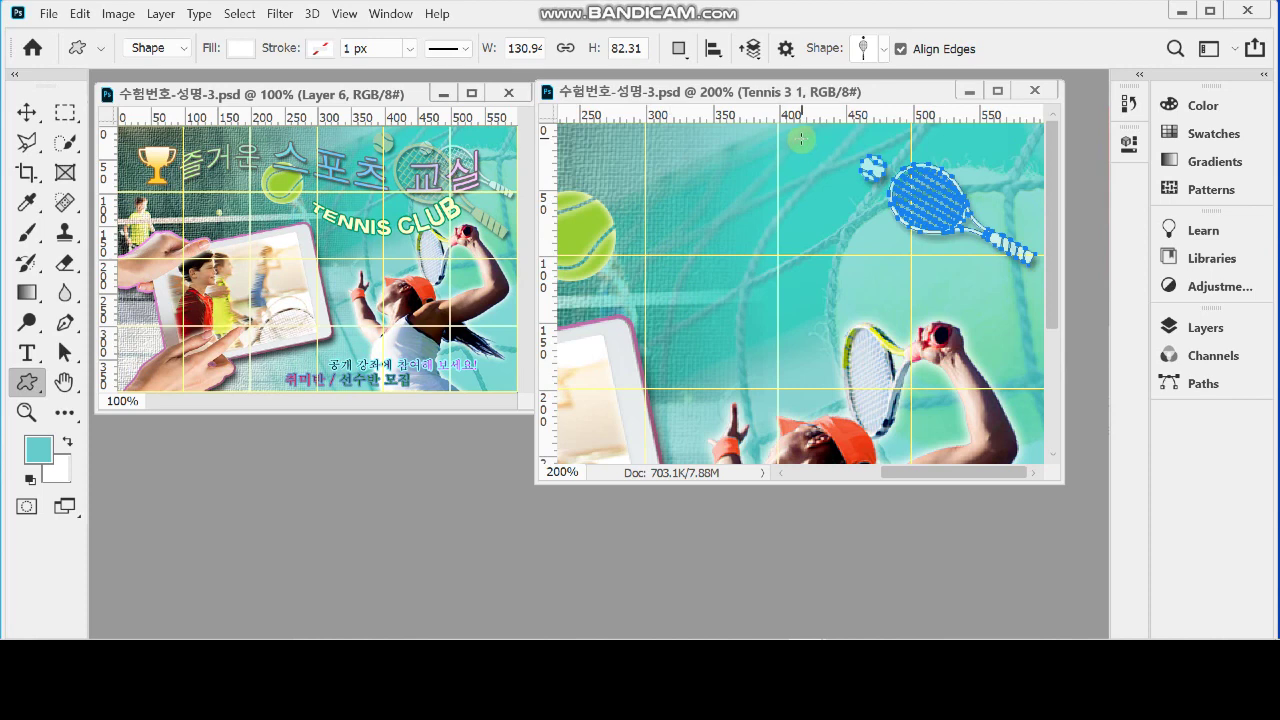
Step: Duplicate the racket layer and enlarge the copy to about 136%, placing it below and left of the original
key("ctrl+j")
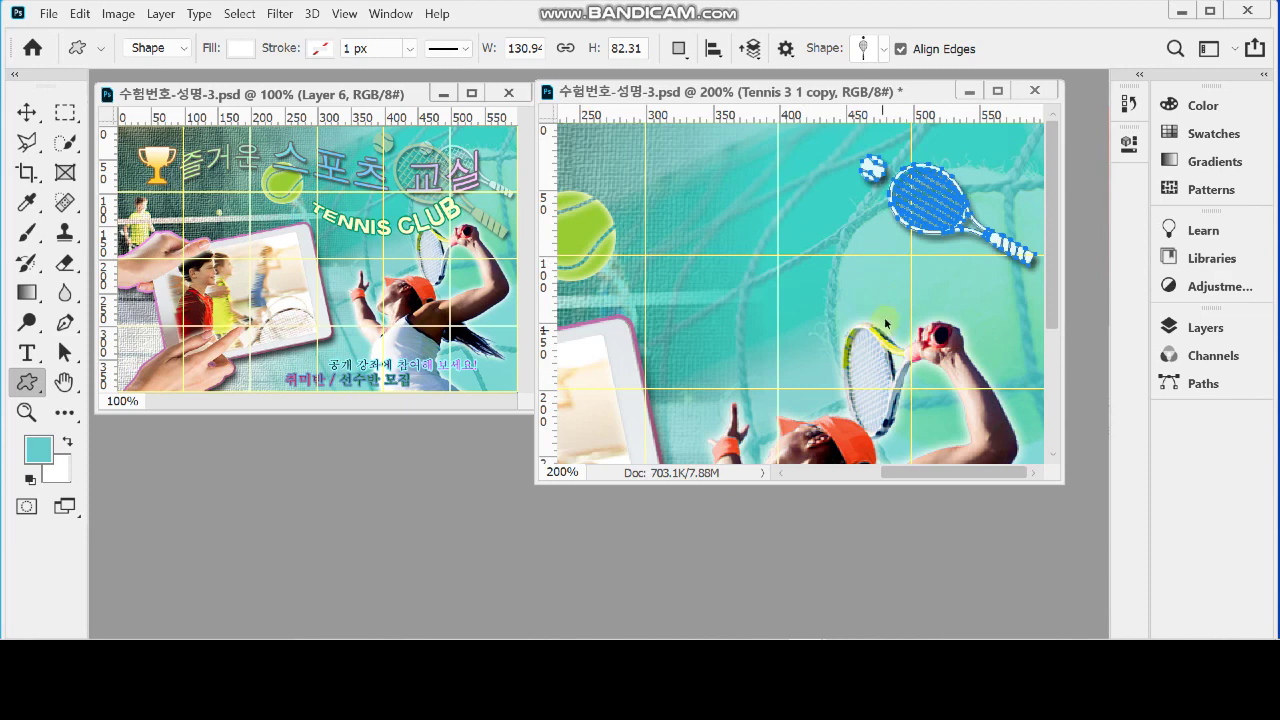
key("ctrl+t")
left_click_drag(980, 207, 841, 253)
left_click_drag(940, 295, 992, 358)
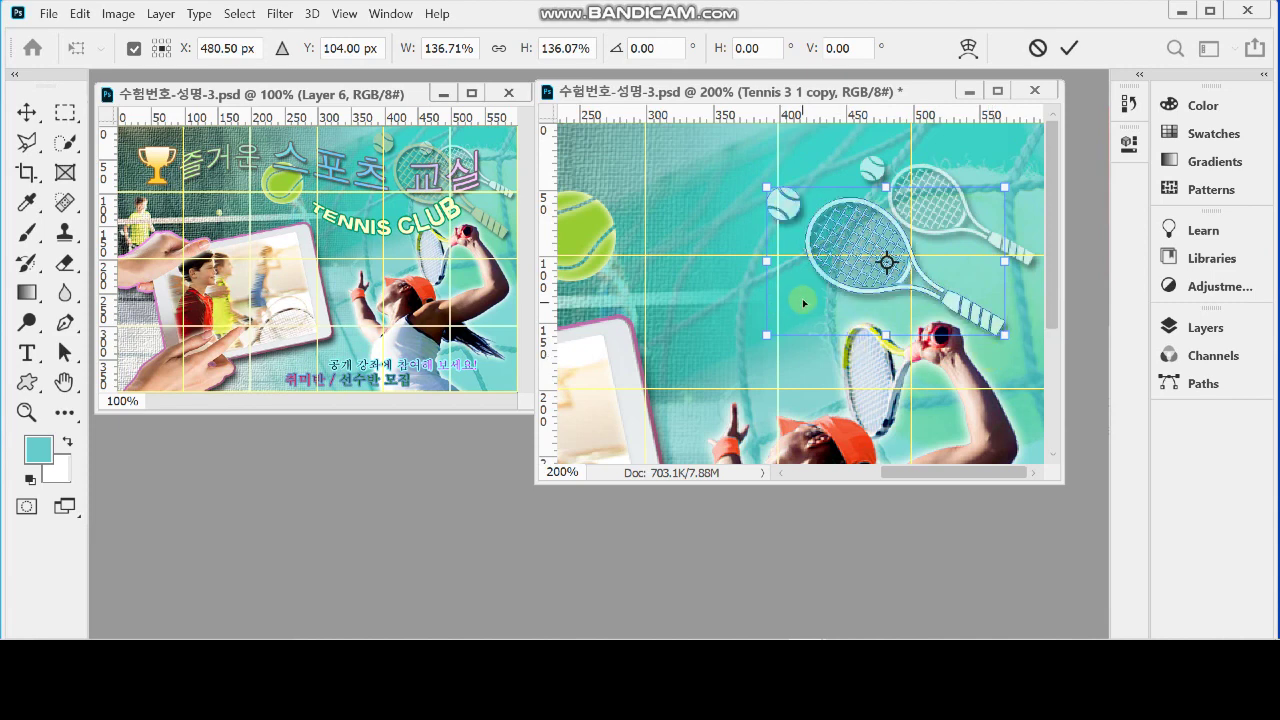
Step: Enlarge the racket copy to about 160%, rotate it 9.65°, move it slightly up, and apply the transform
left_click_drag(1004, 334, 1009, 339)
left_click_drag(751, 356, 738, 331)
left_click_drag(884, 309, 875, 275)
left_click_drag(968, 327, 994, 329)
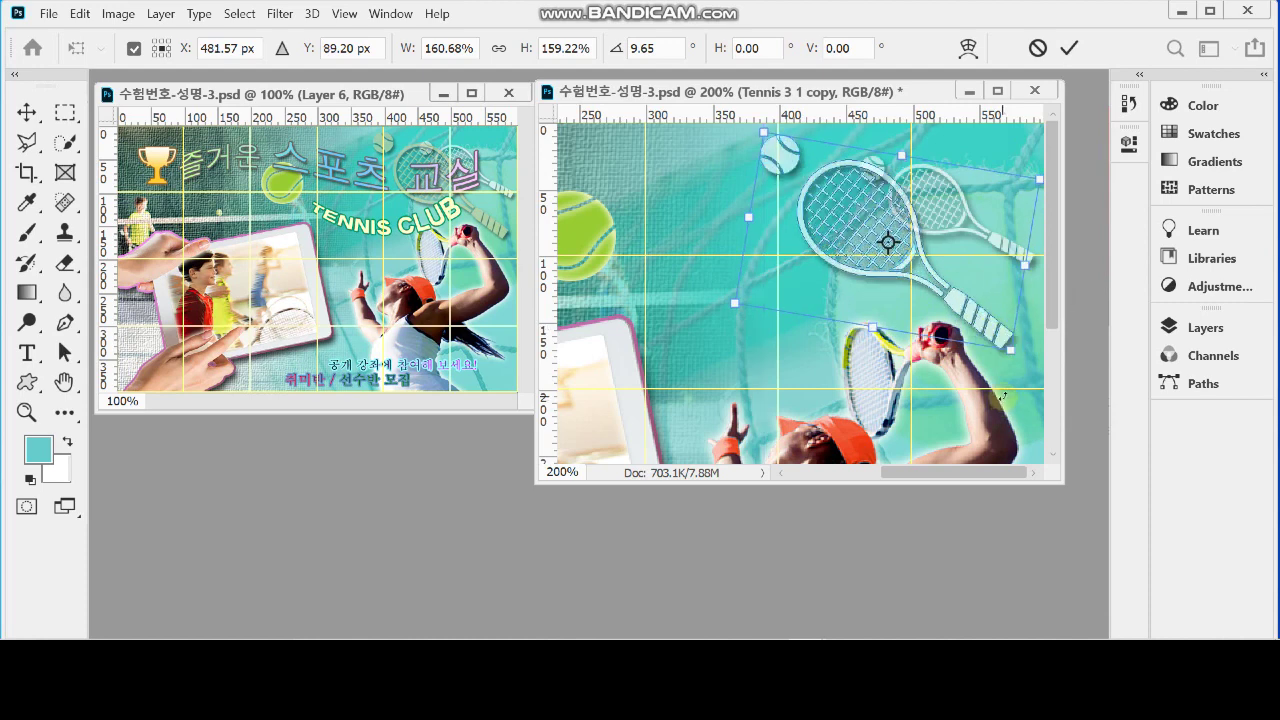
key("Return")
Step: Change the fill color of the larger racket copy to cccc99
key("u")
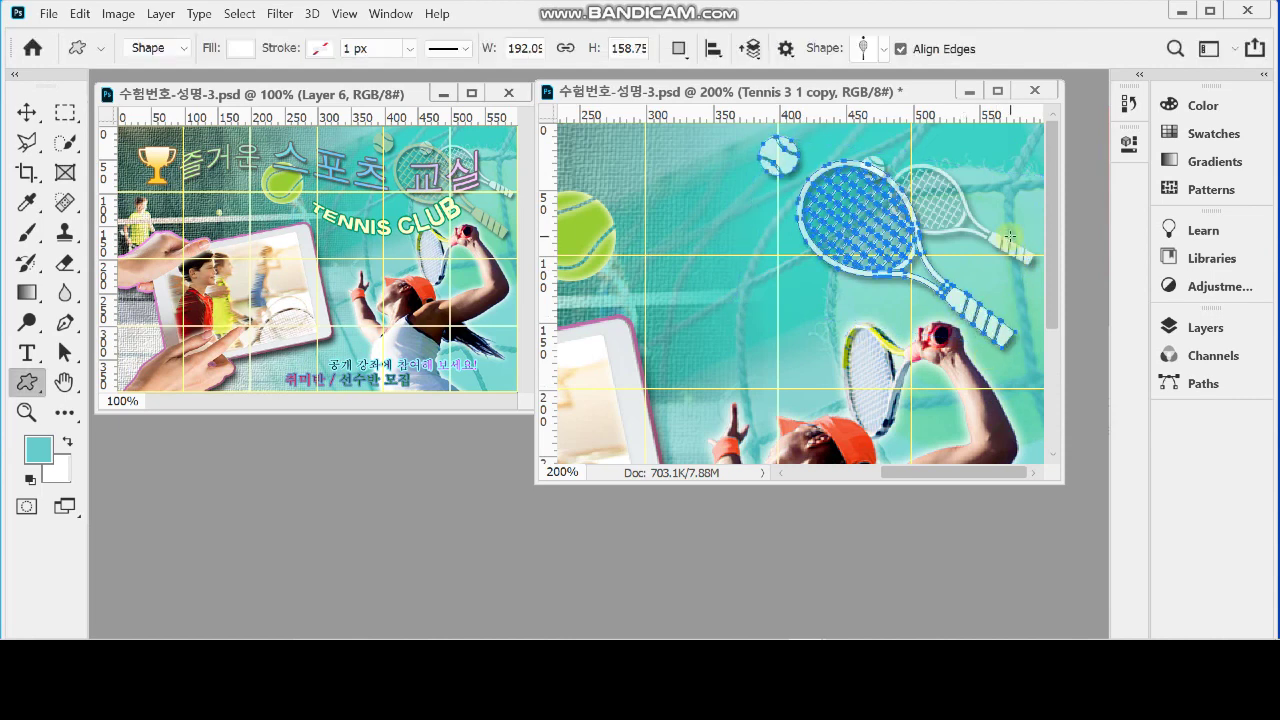
left_click(1195, 327)
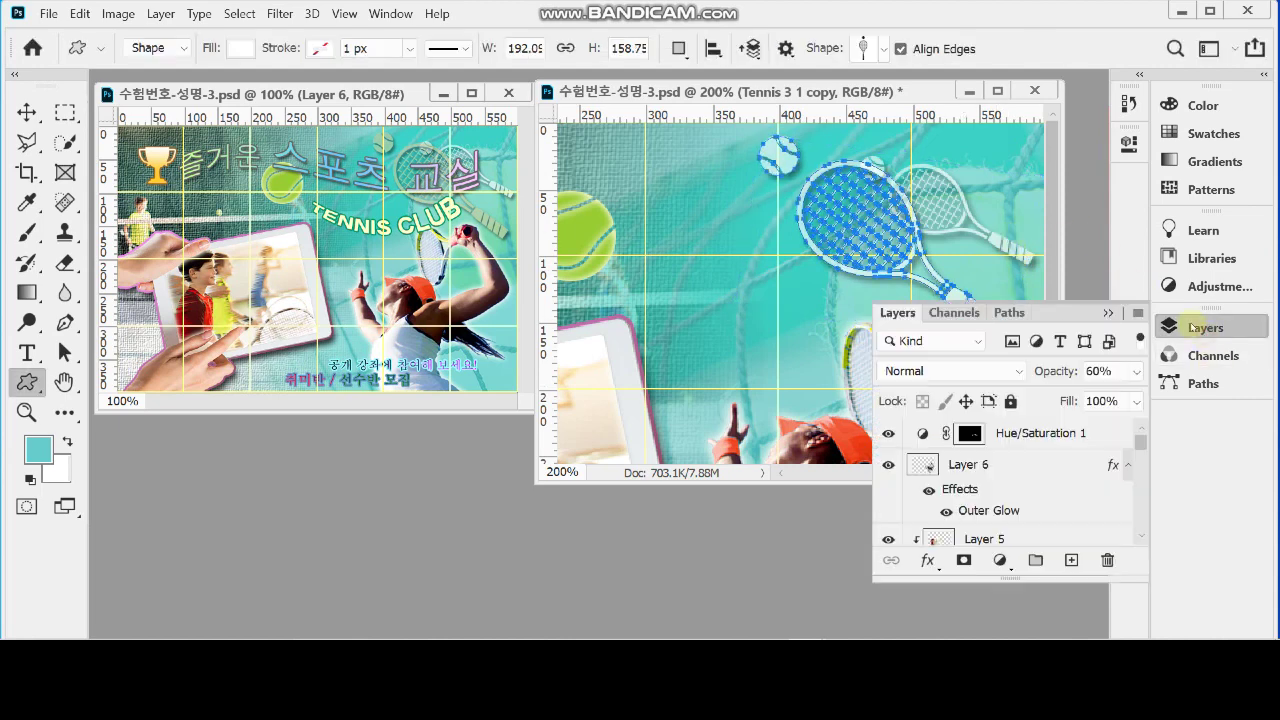
scroll(1012, 488, "down", 5)
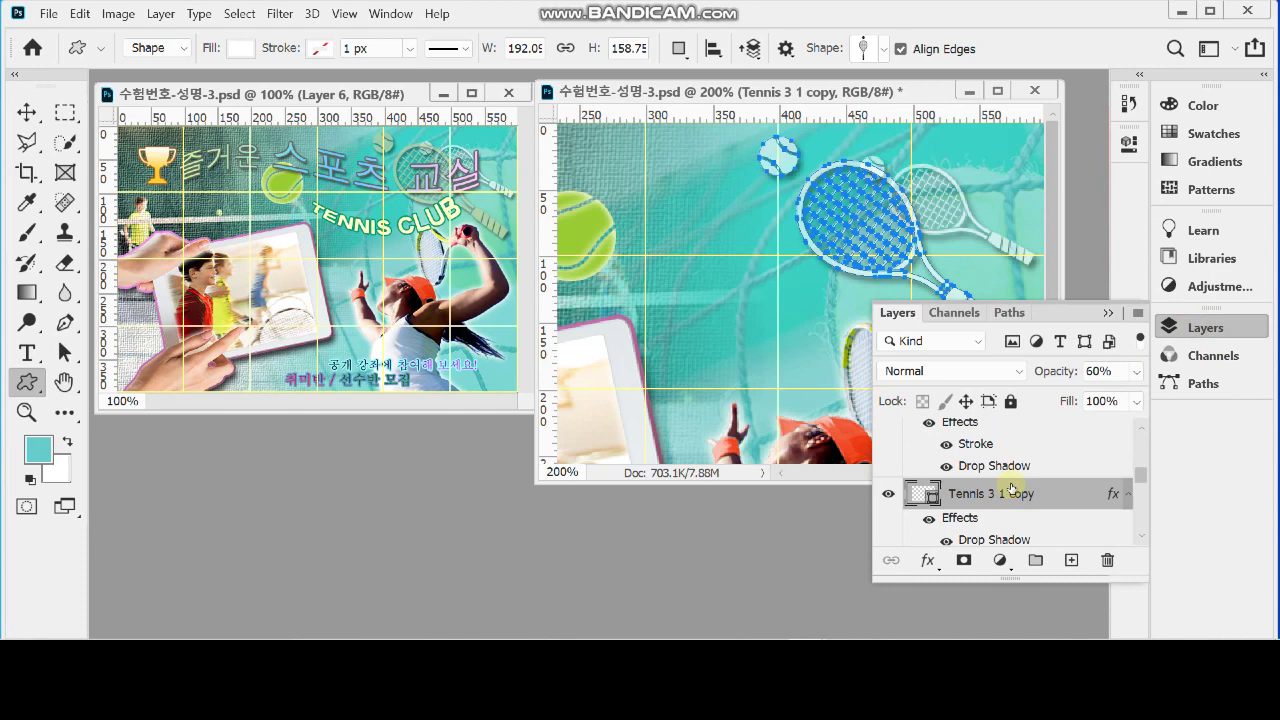
scroll(1012, 488, "down", 1)
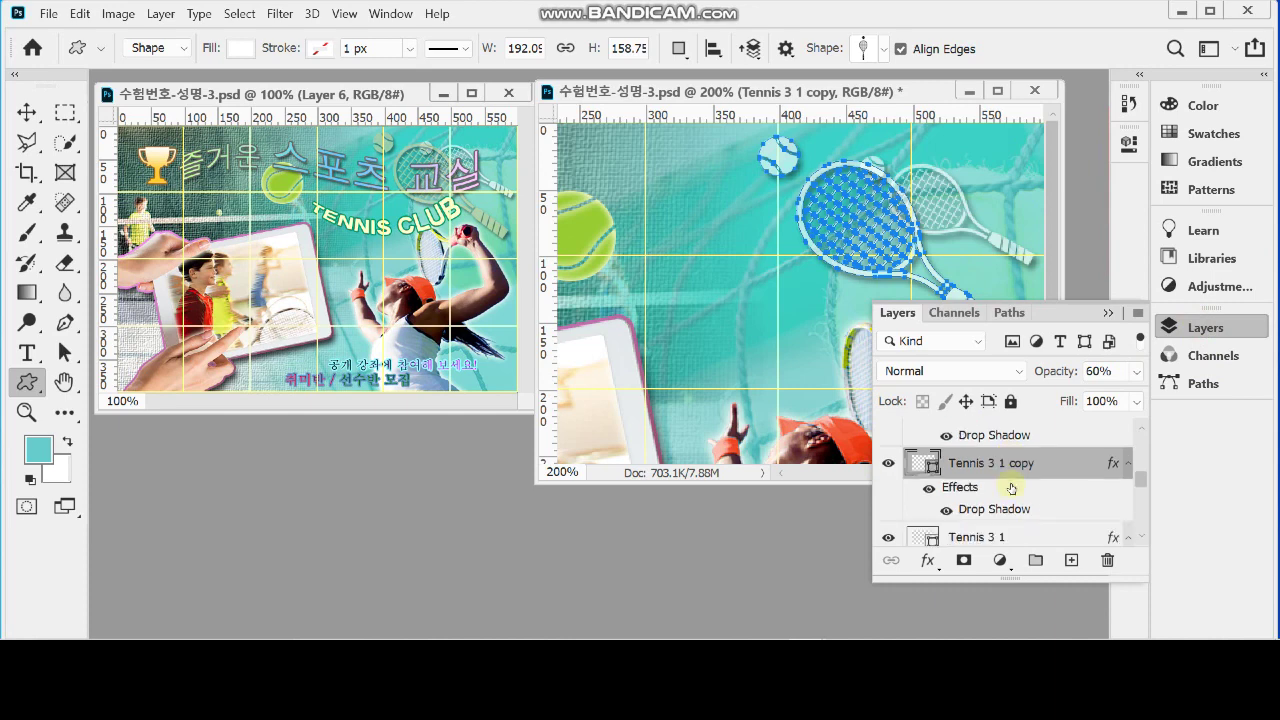
double_click(927, 466)
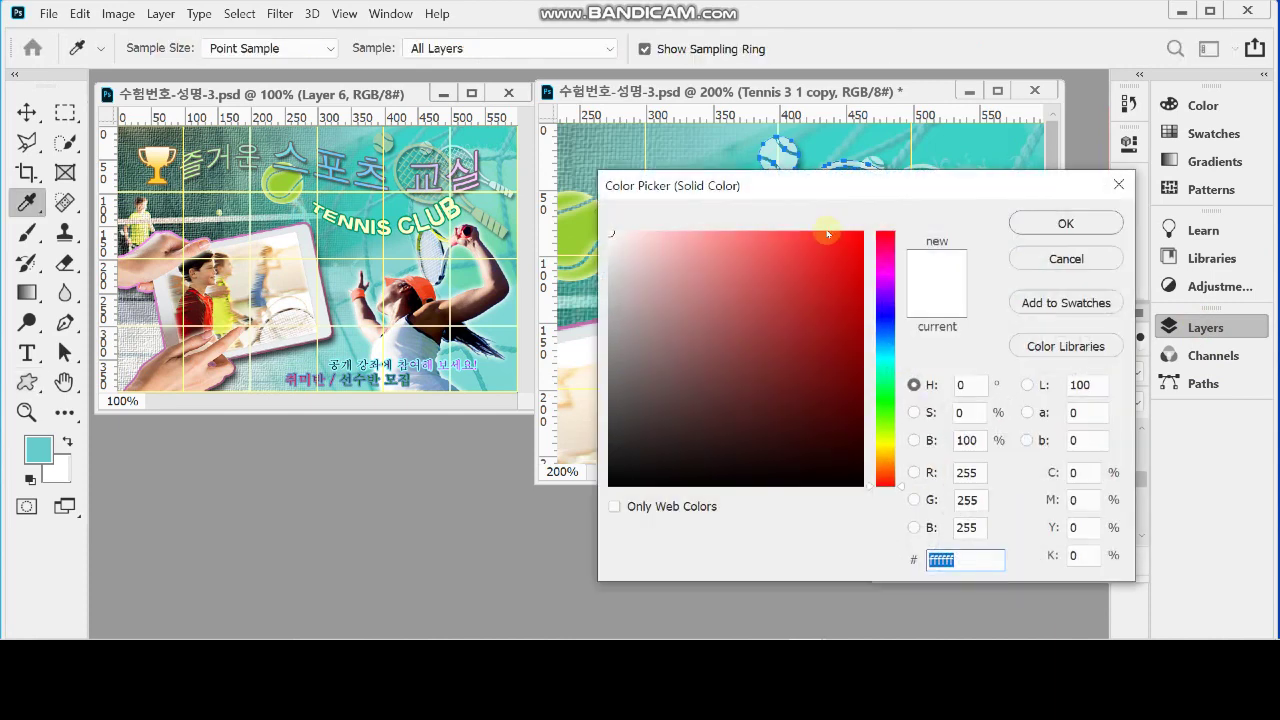
type("cccc99")
left_click(1062, 223)
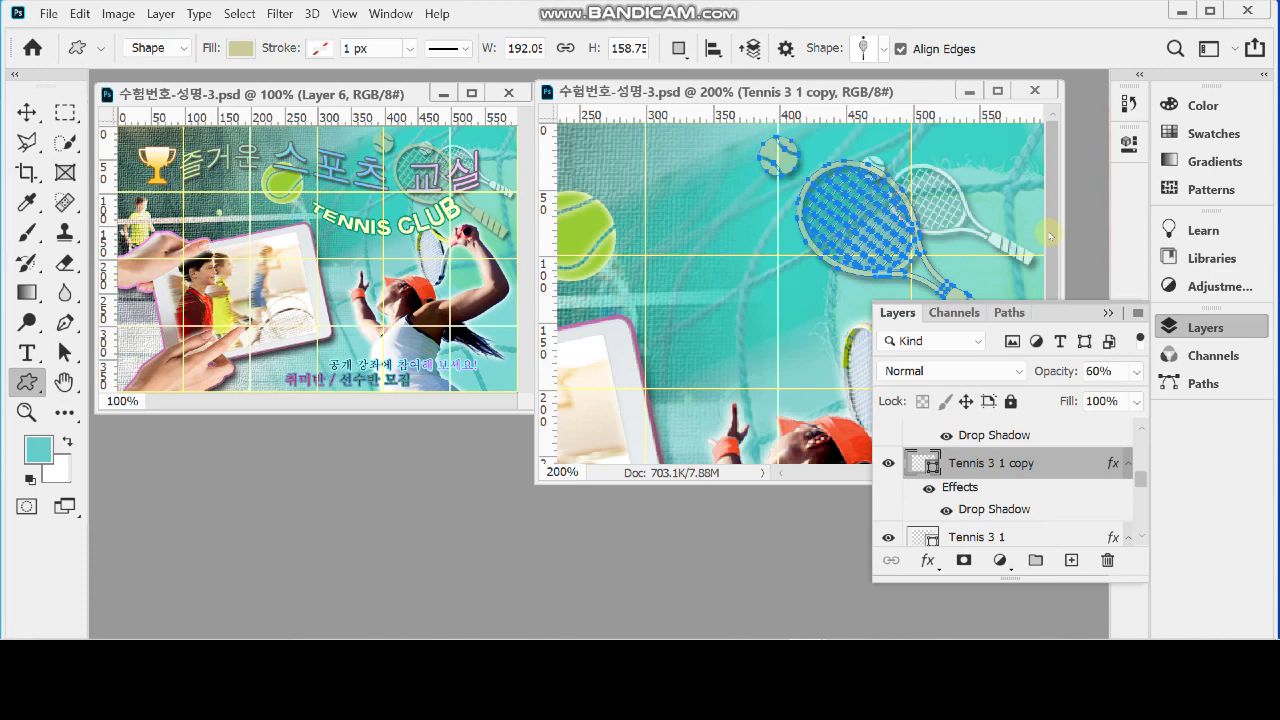
left_click(1198, 329)
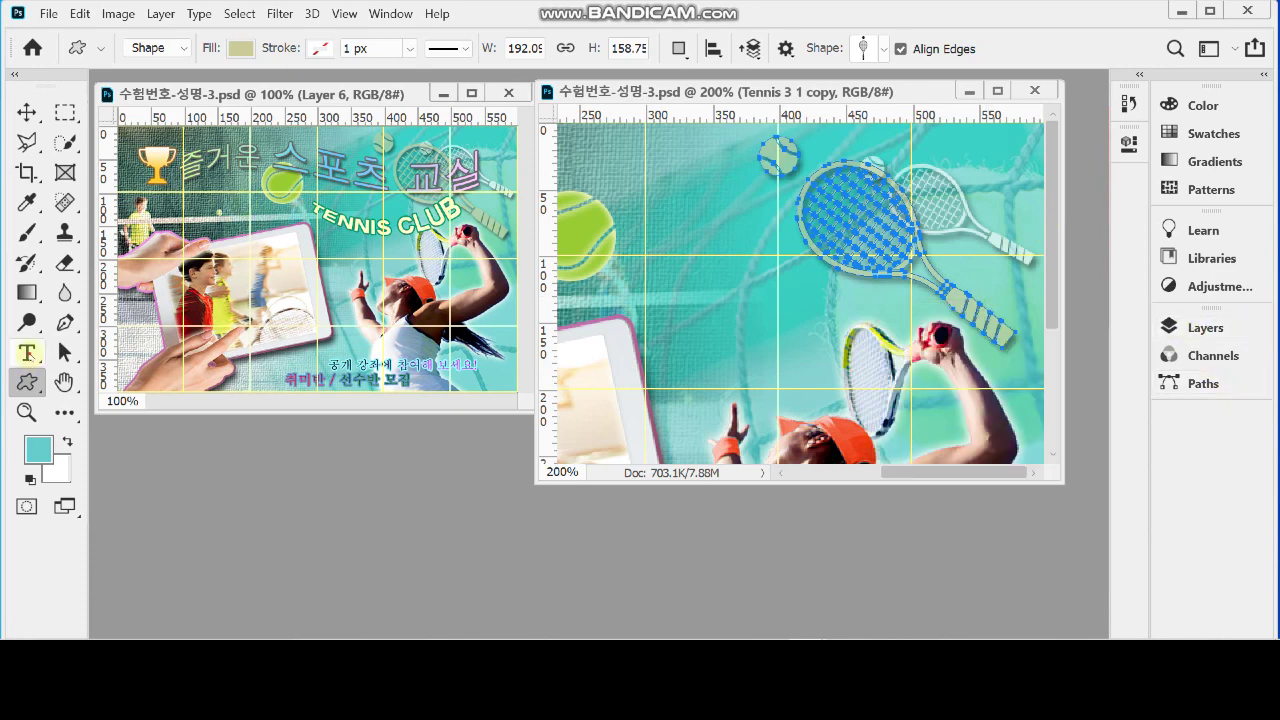
Step: Add the horizontal title text "즐거운 스포츠 교실" at 42 pt with Strong anti-aliasing beside the trophy and adjust its position
left_click(27, 352)
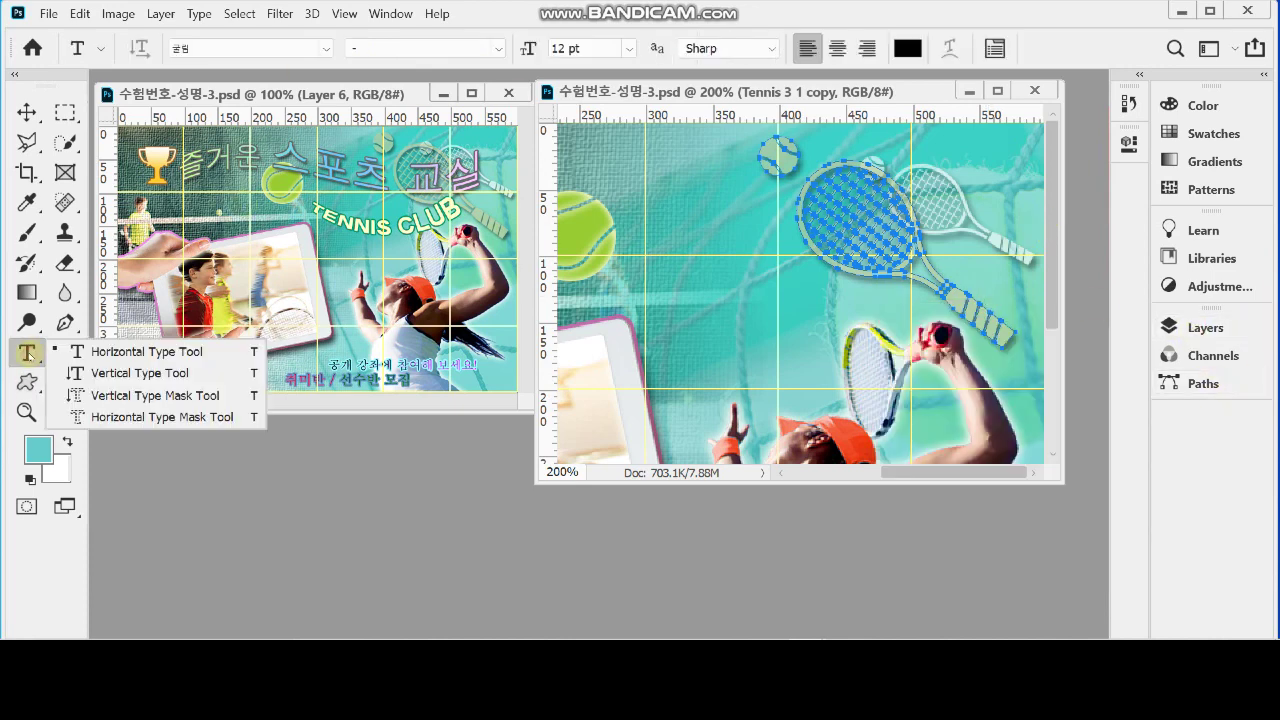
left_click(123, 353)
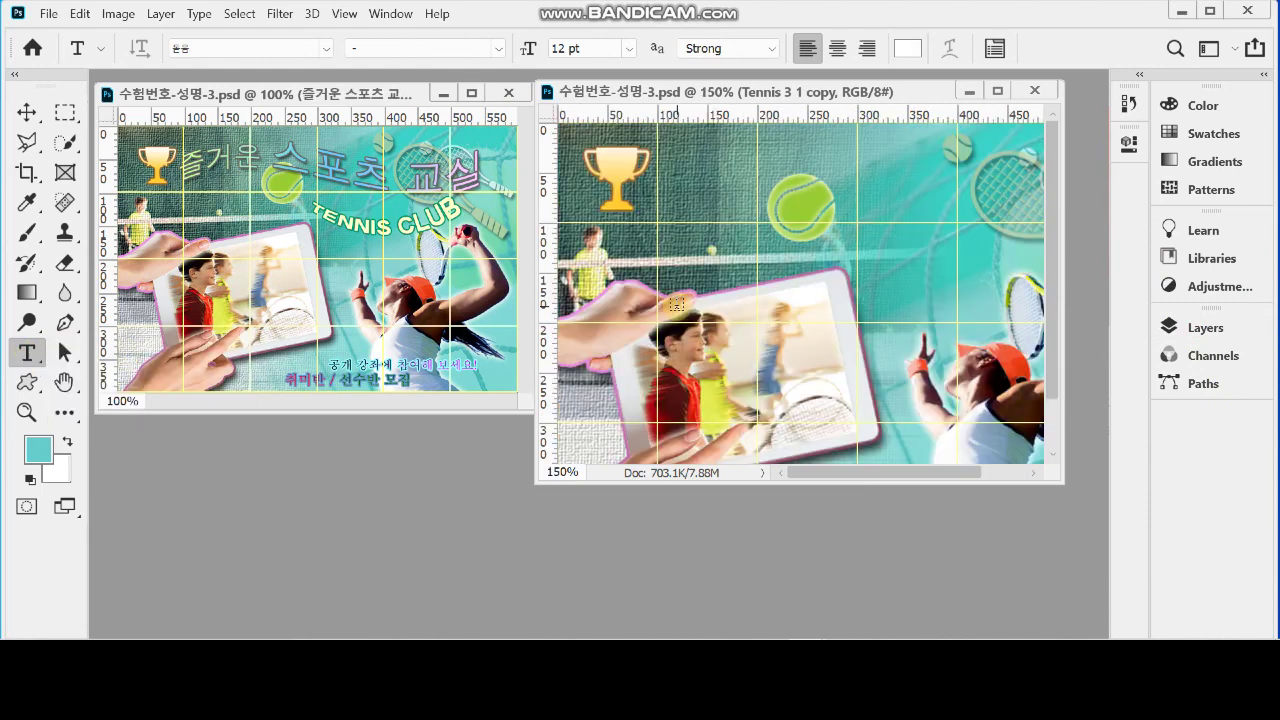
left_click(662, 172)
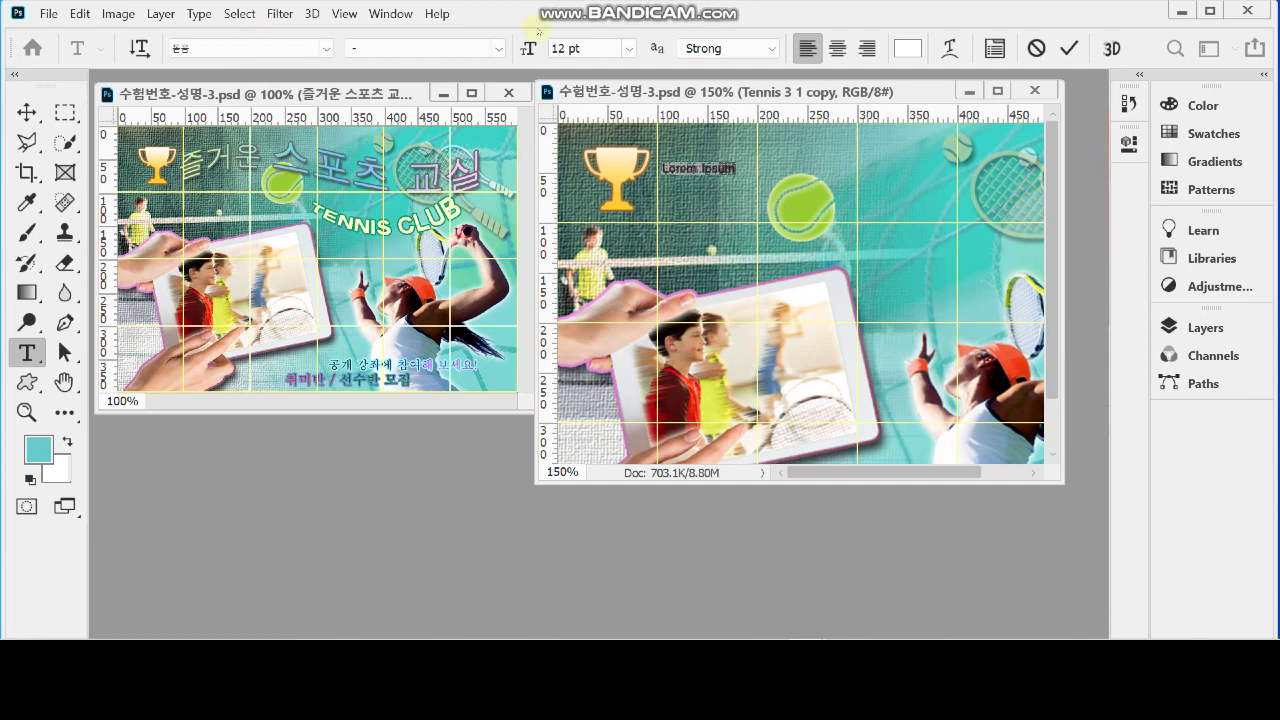
left_click(575, 48)
type("42")
key("Return")
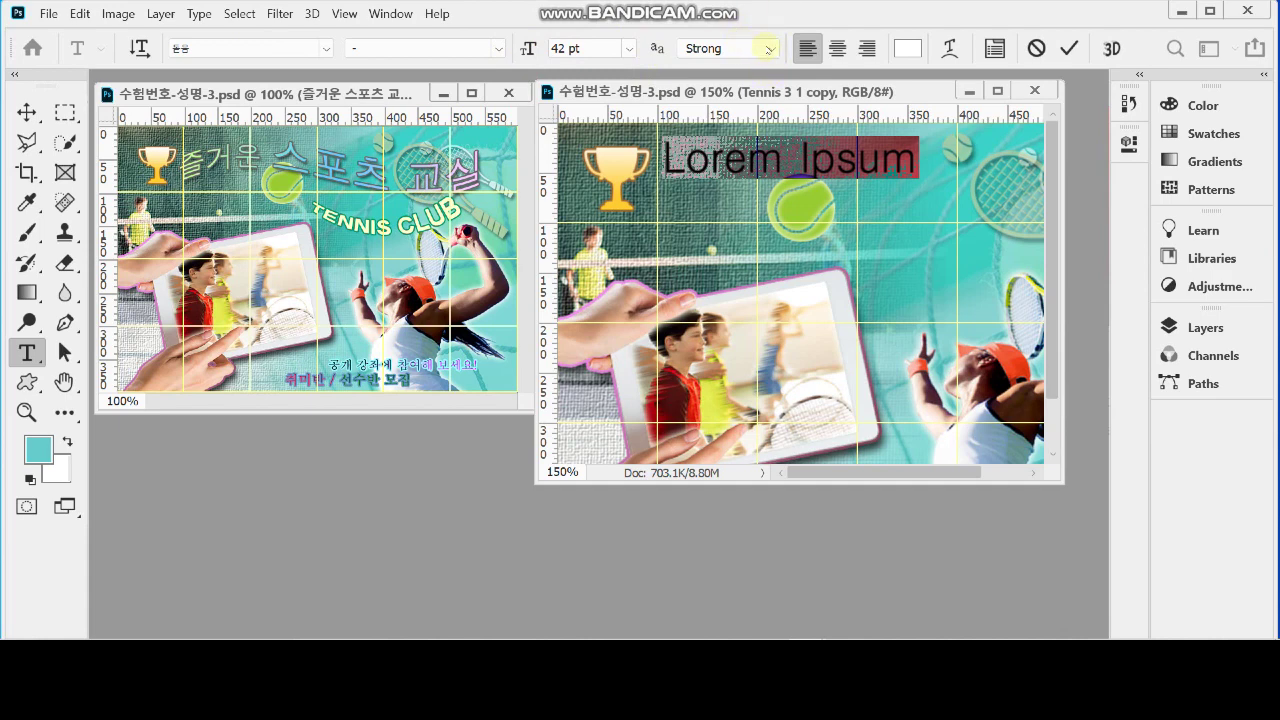
left_click(768, 49)
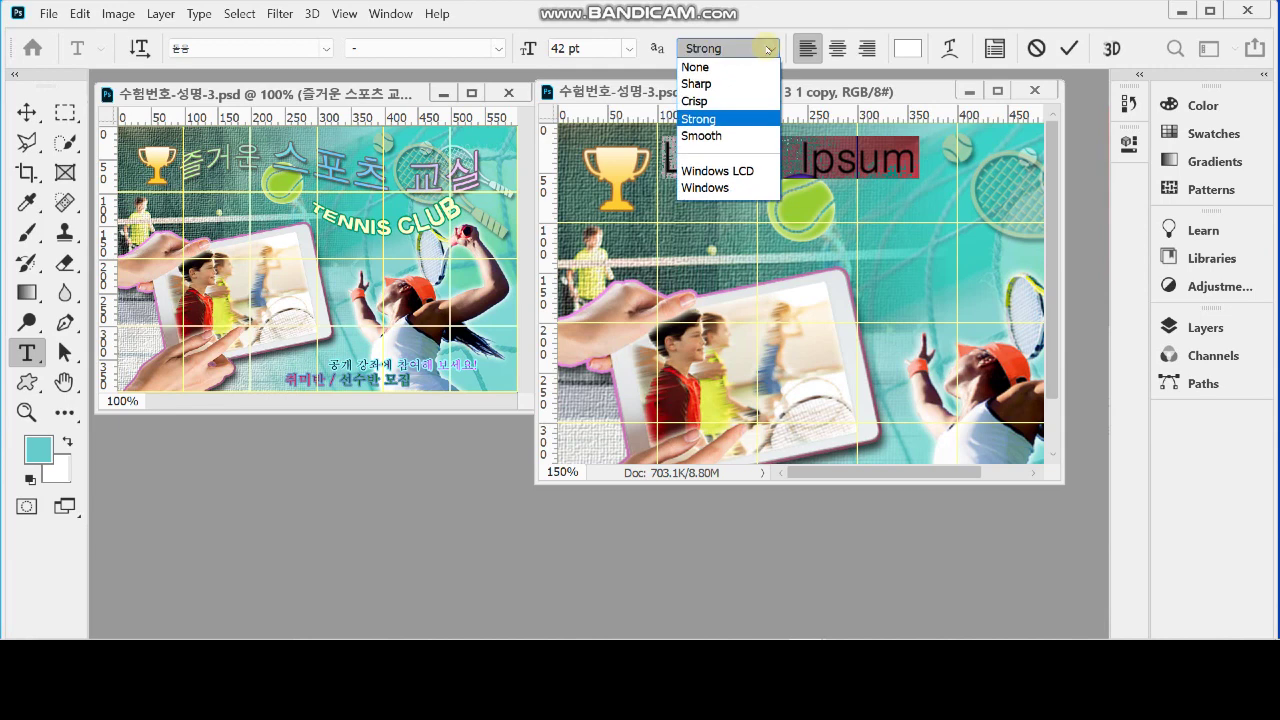
left_click(768, 49)
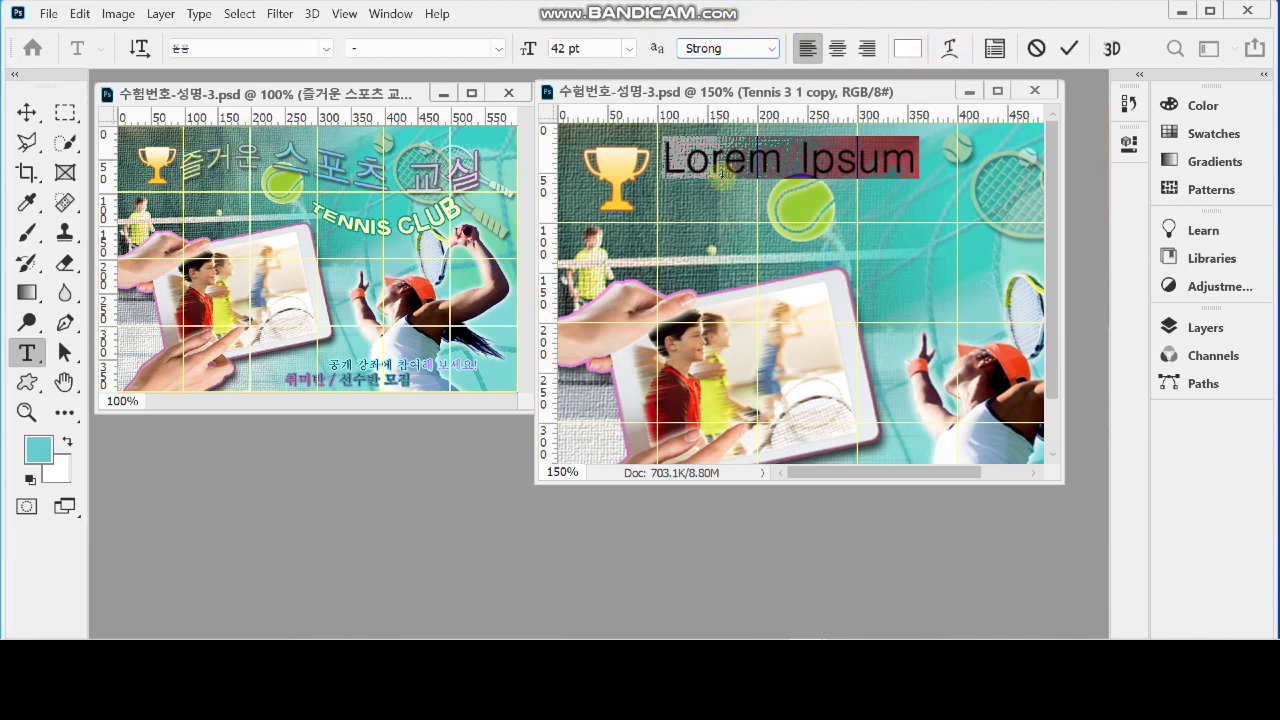
left_click(664, 160)
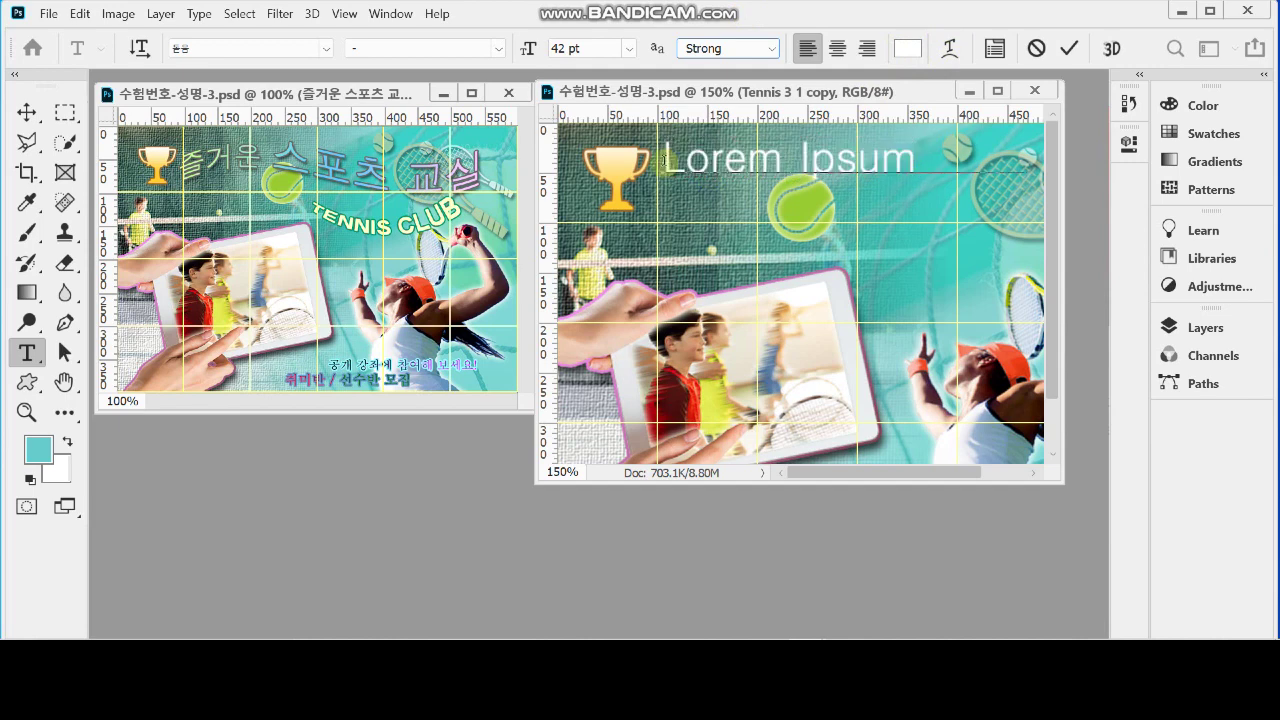
type("즐거운 스포츠 교실")
left_click_drag(726, 201, 721, 218)
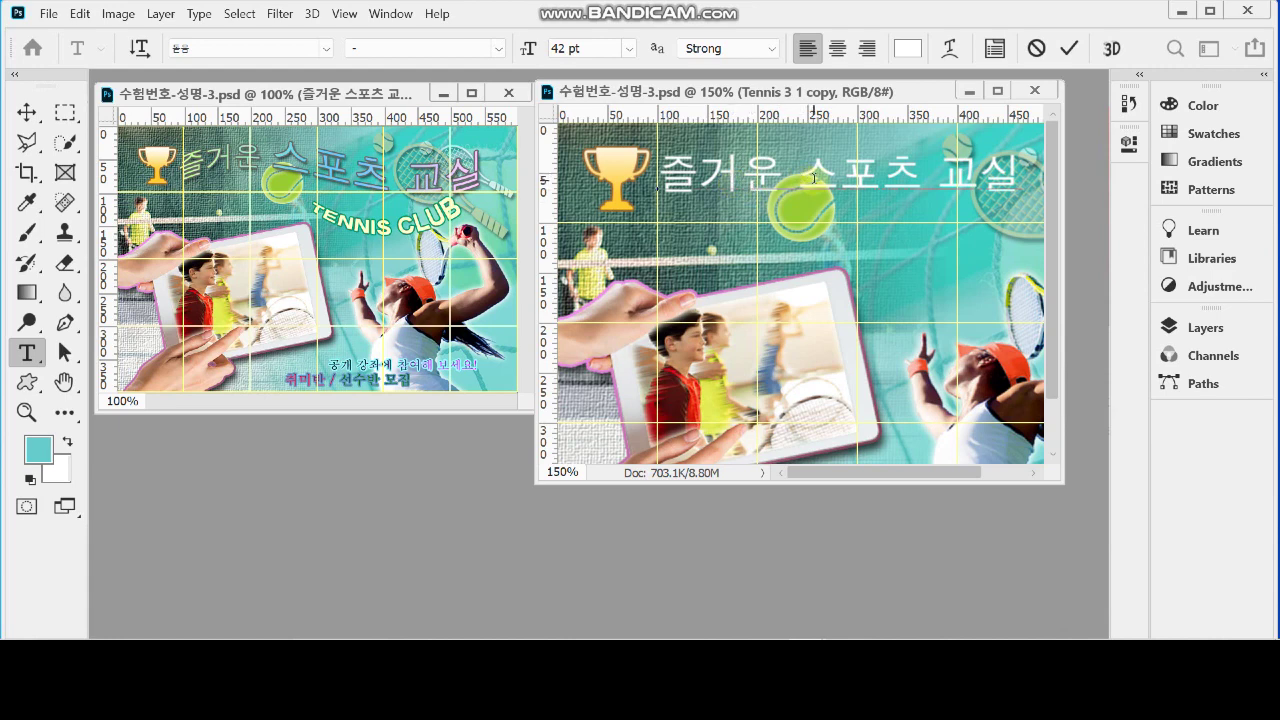
Step: Set the font size of the words "스포츠 교실" in the title to 60 pt
left_click_drag(797, 180, 990, 182)
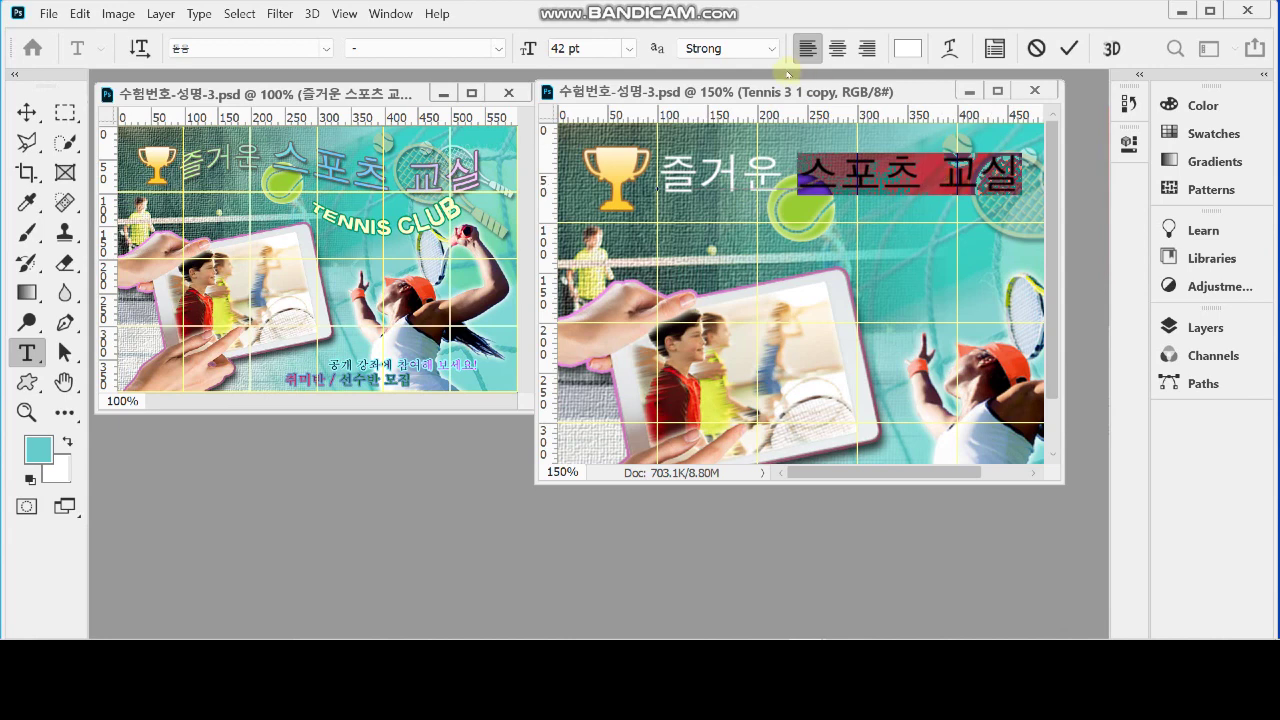
left_click(585, 48)
type("60")
key("Return")
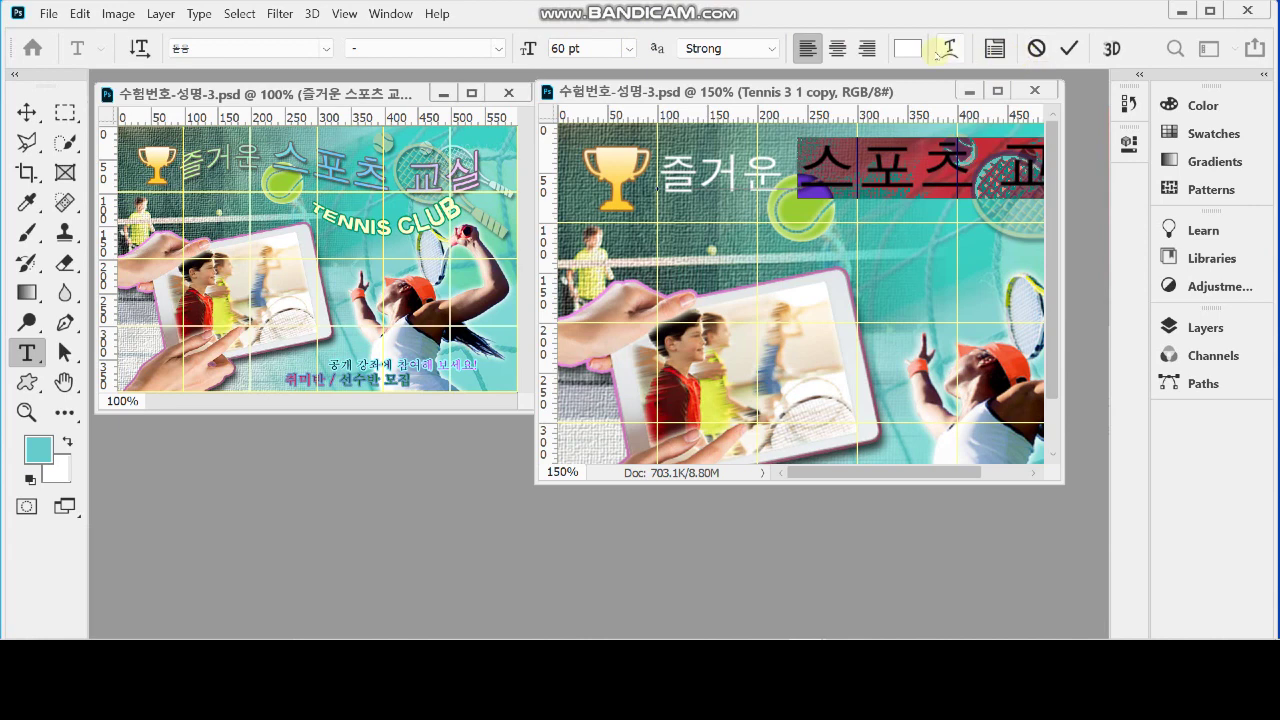
Step: Warp the title text with the horizontal Flag style and a bend of 60%
left_click(953, 55)
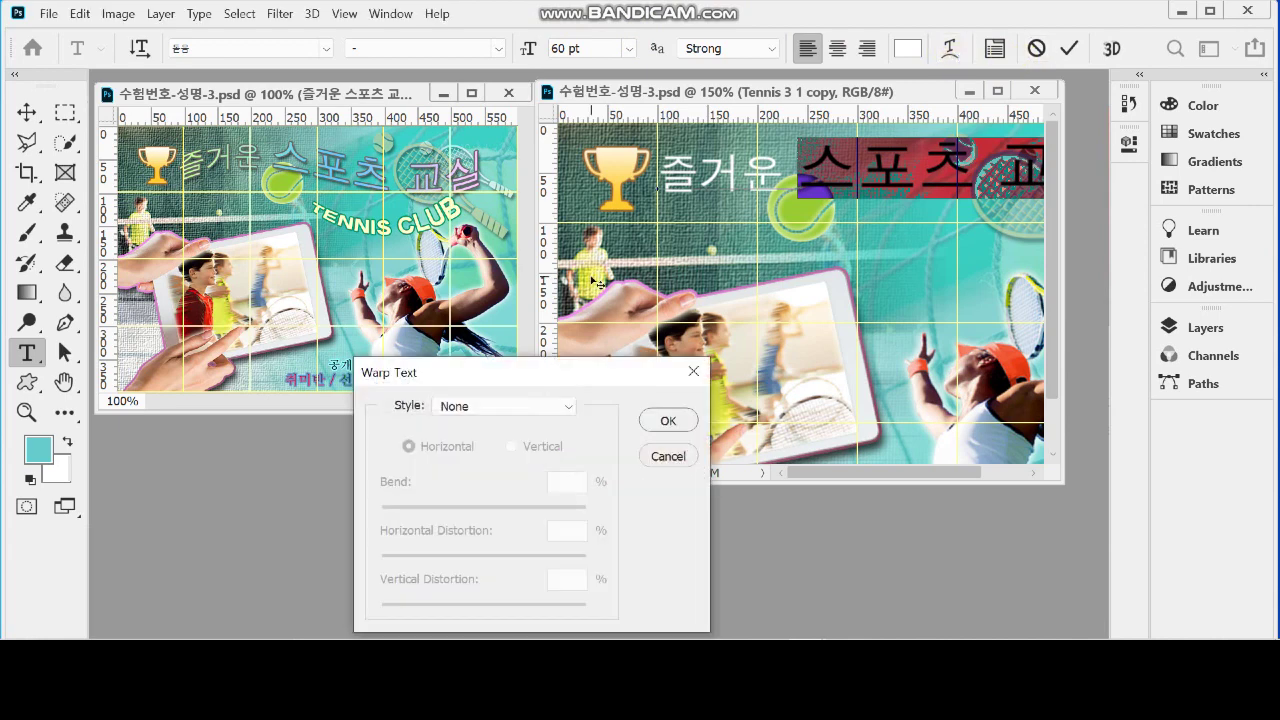
left_click_drag(553, 366, 562, 298)
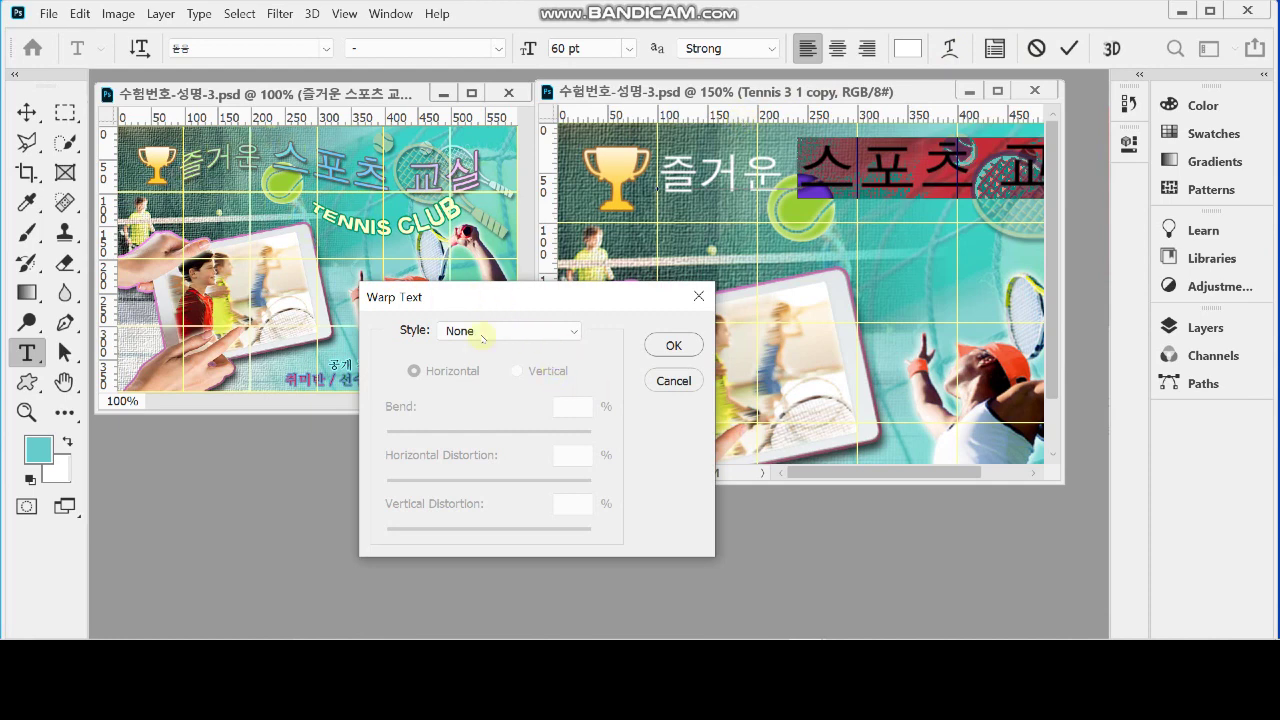
left_click(486, 330)
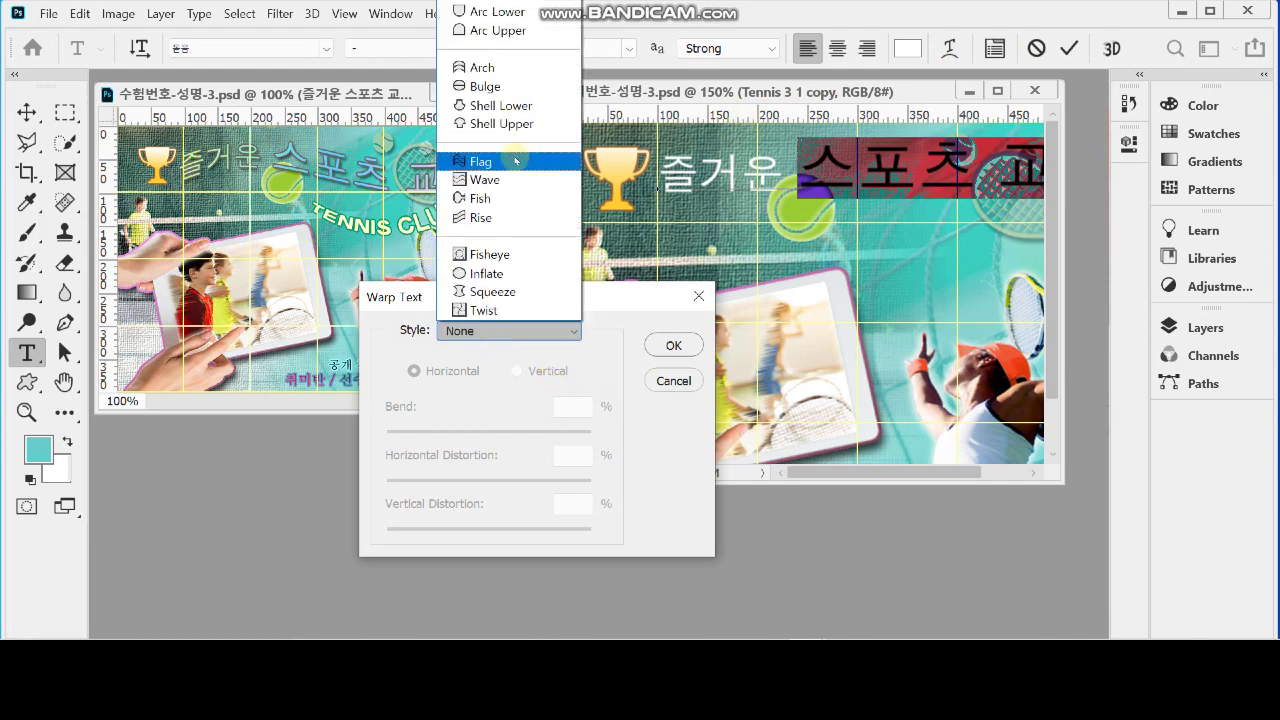
left_click(515, 161)
left_click_drag(510, 296, 501, 313)
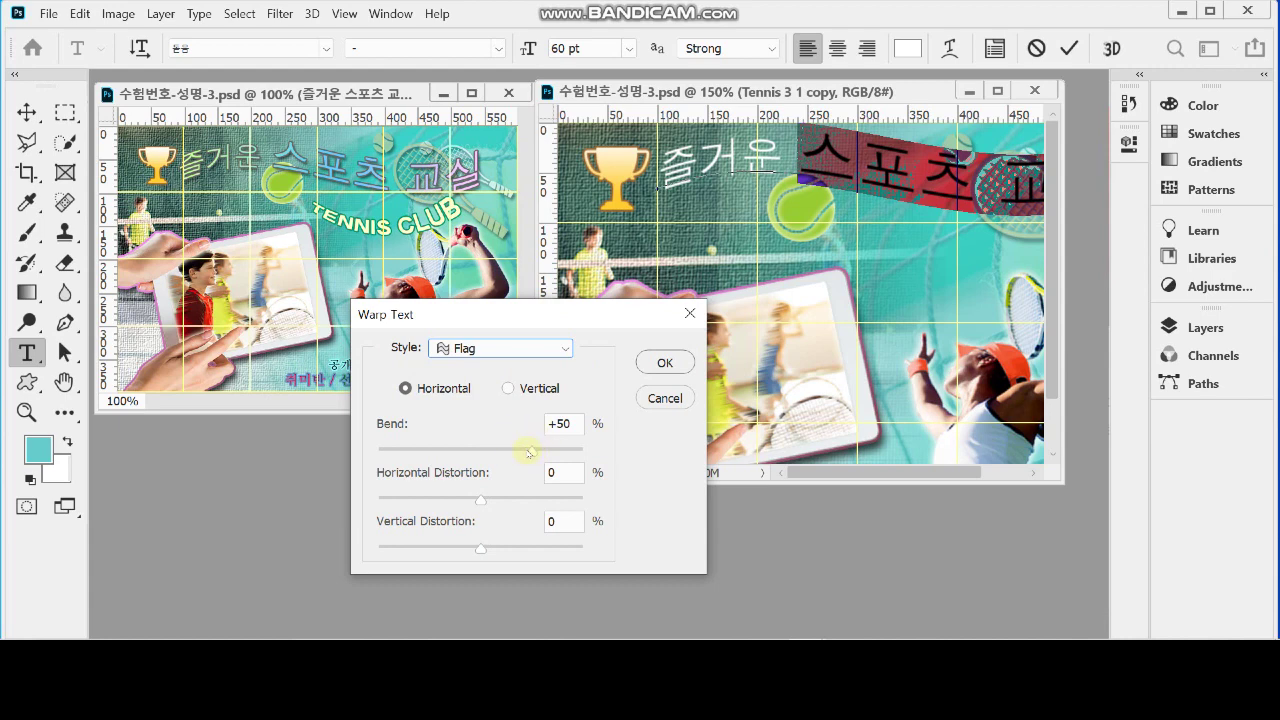
left_click(568, 424)
type("60")
key("Return")
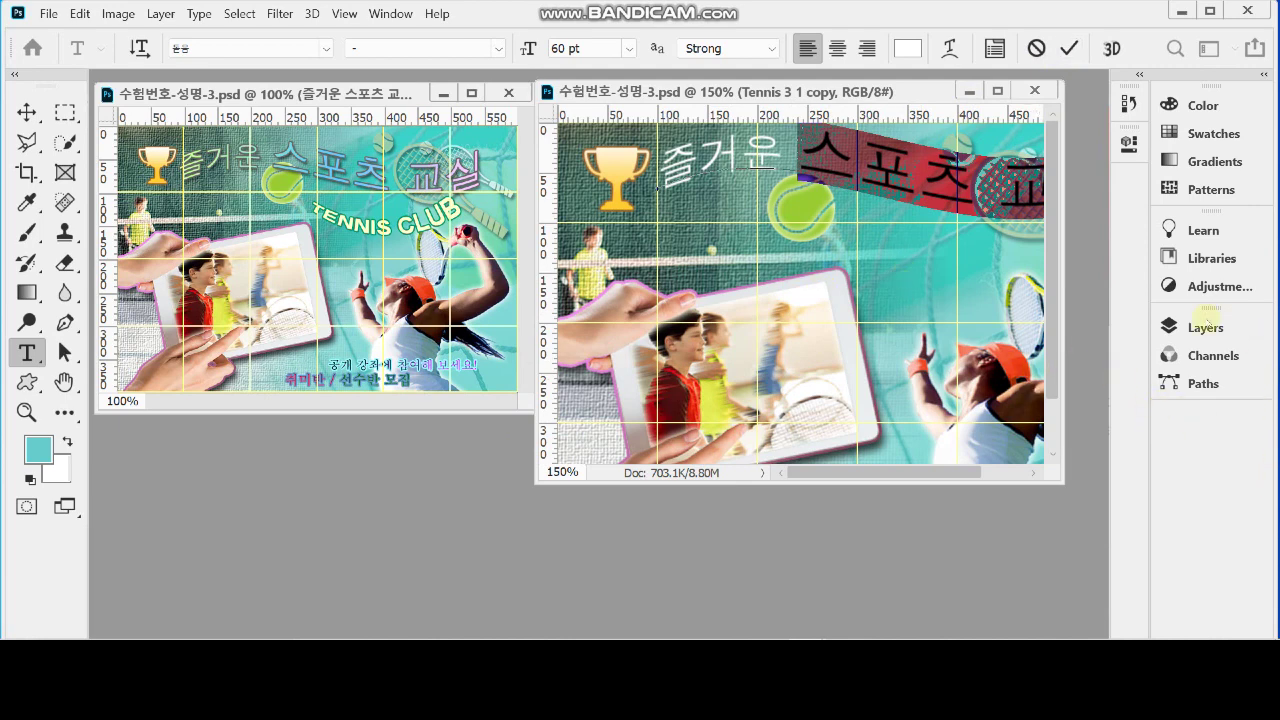
Step: Commit the title text and add a 2 px outside stroke in color 666666 to its layer
key("ctrl")
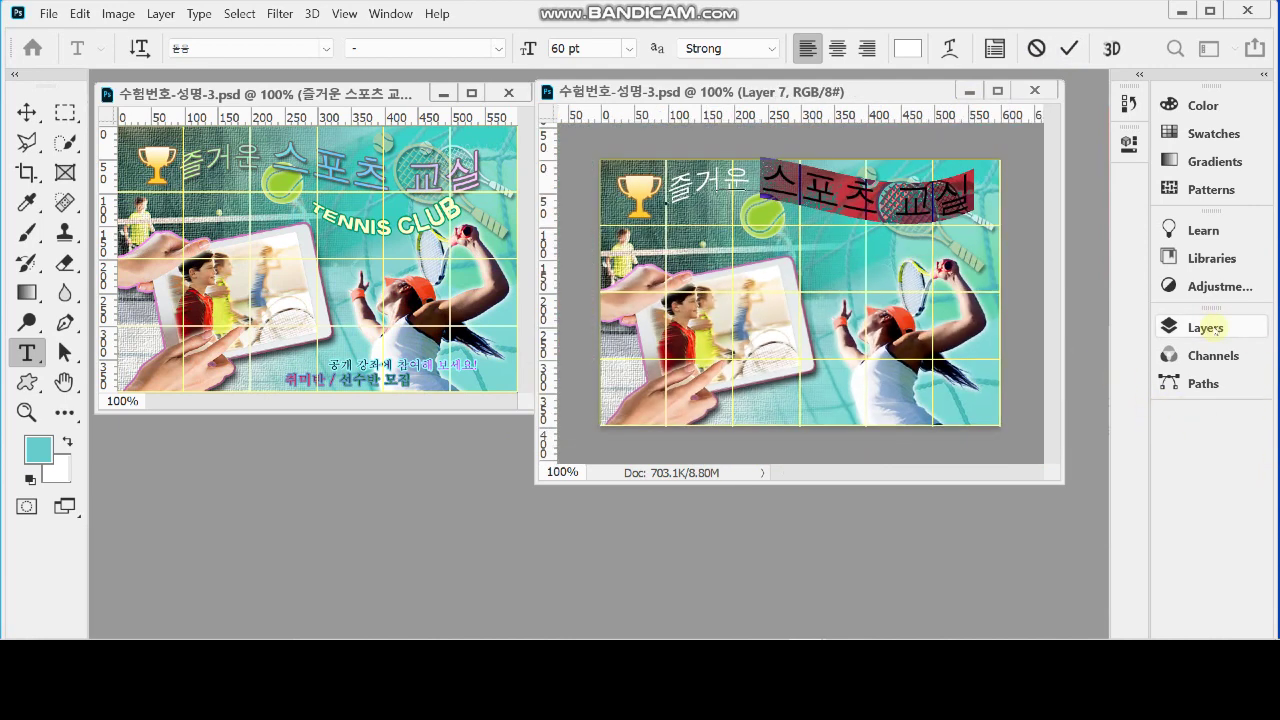
left_click(1210, 328)
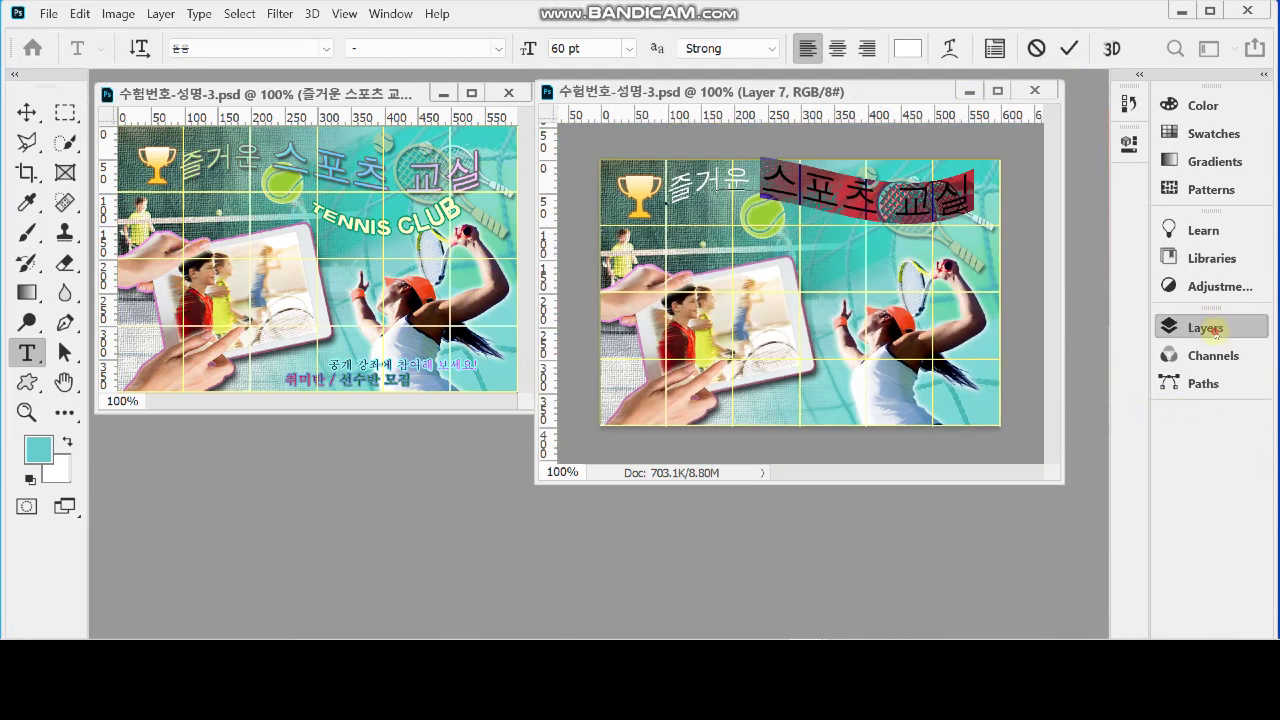
left_click(922, 563)
left_click(927, 561)
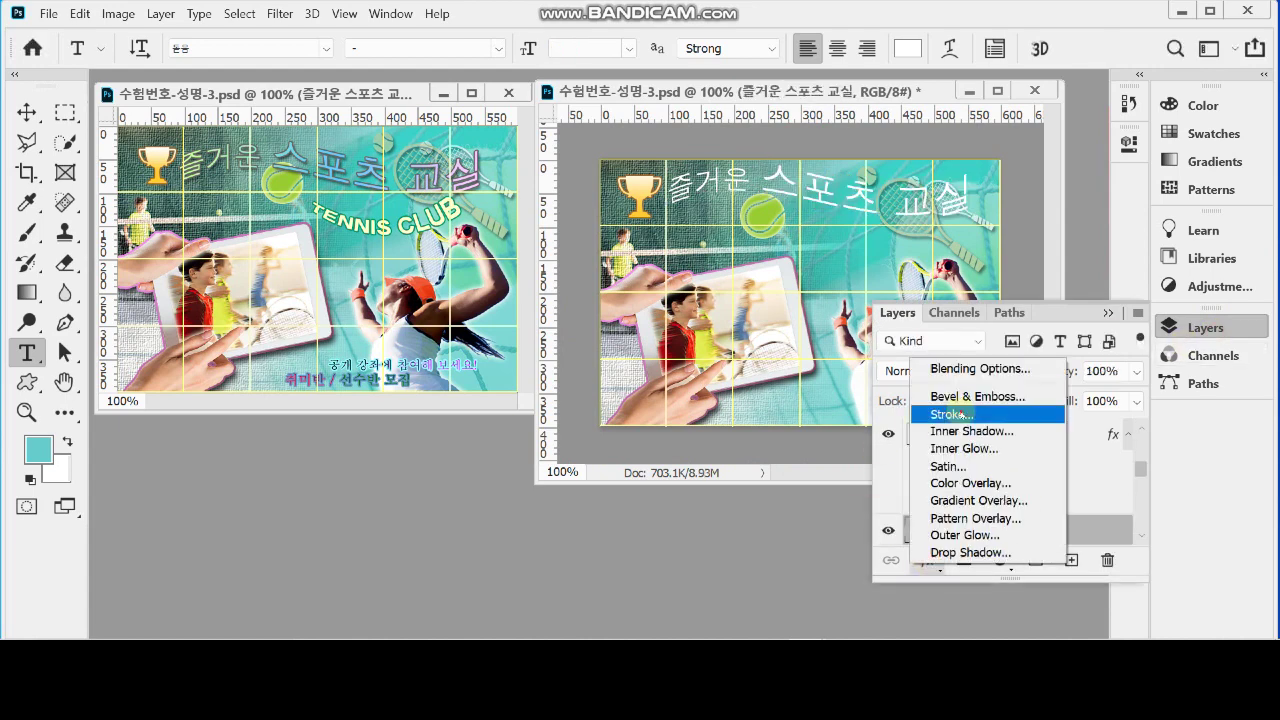
left_click(952, 414)
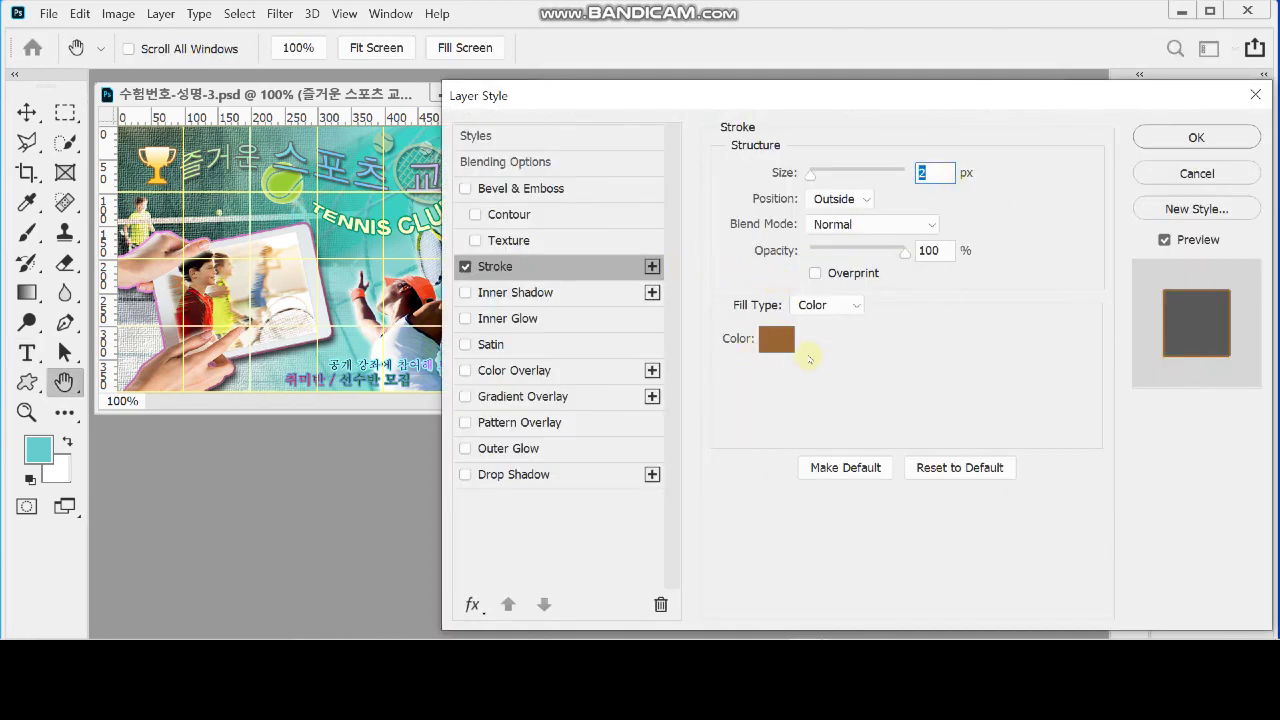
left_click(777, 339)
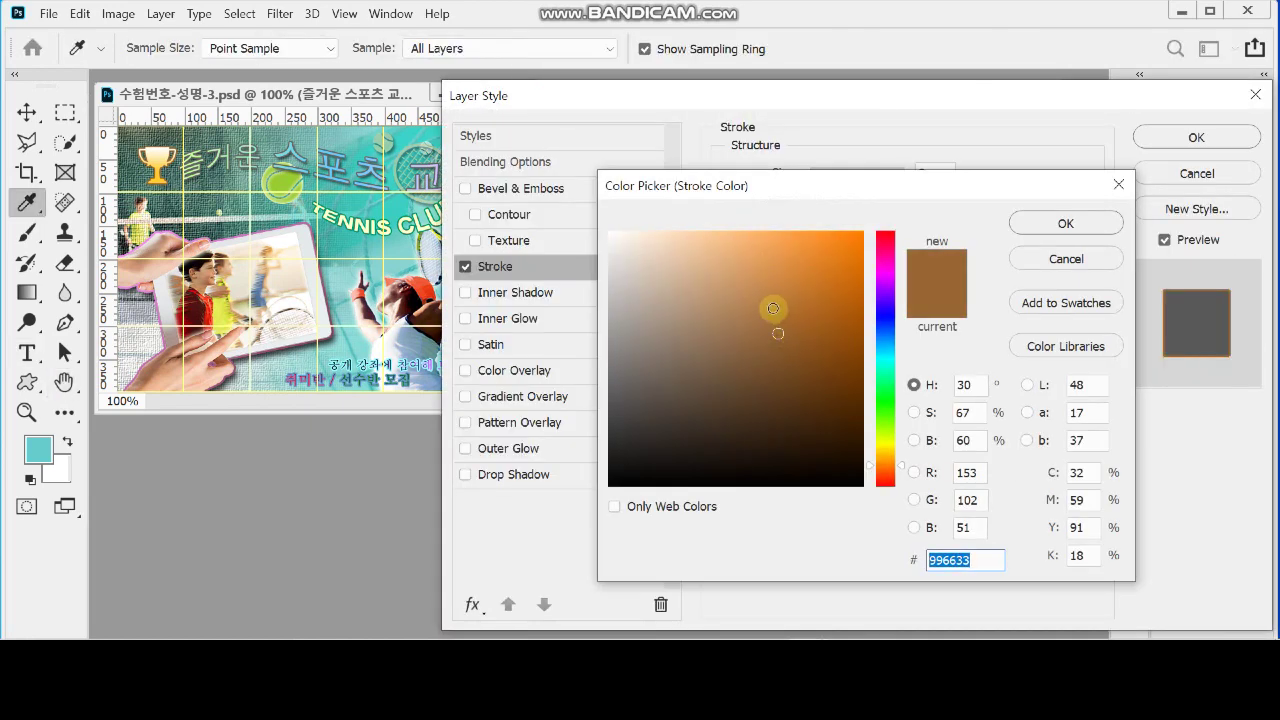
type("666666")
left_click(1066, 223)
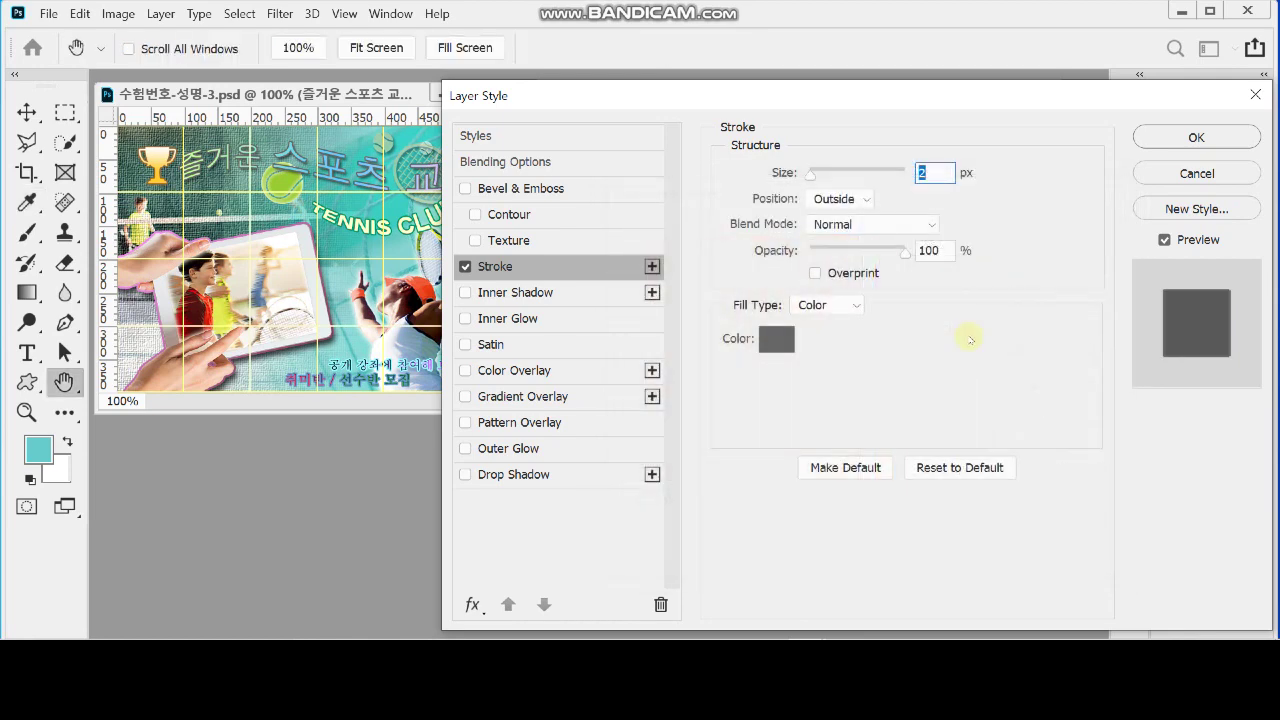
Step: Add a Gradient Overlay to the title and set the gradient's first color stop to cf9
left_click(550, 397)
left_click_drag(607, 94, 624, 208)
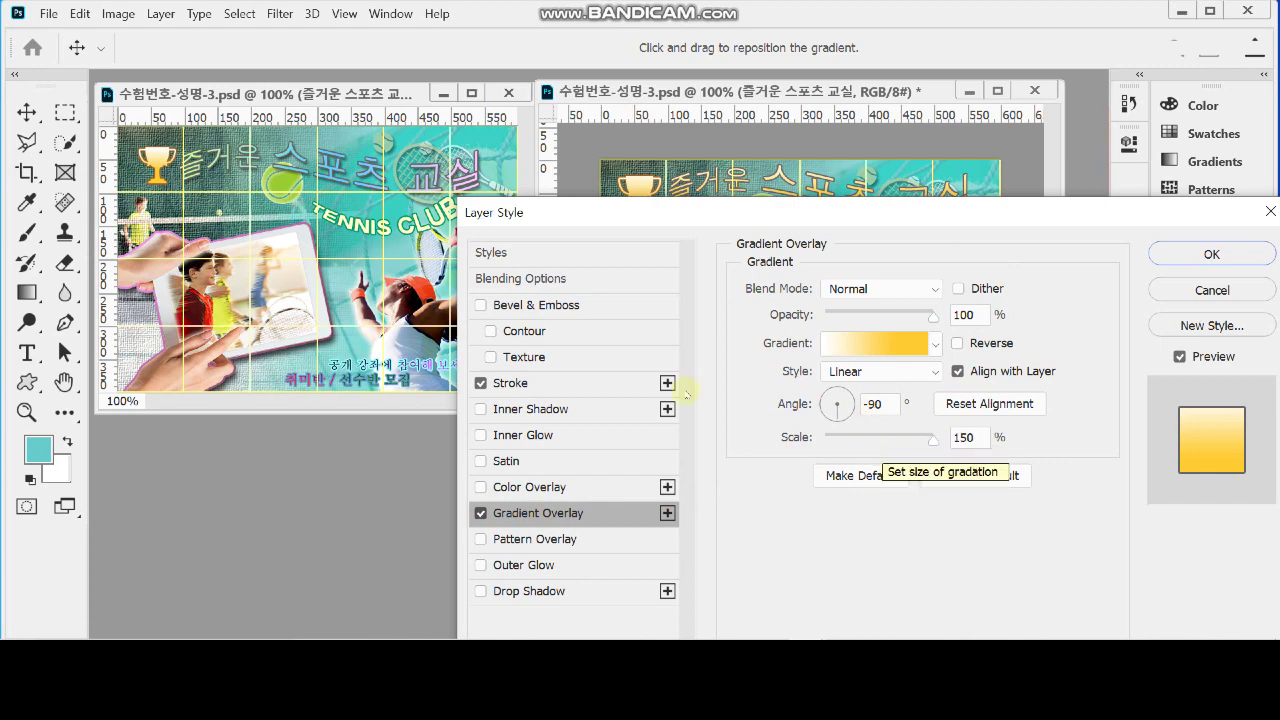
left_click(875, 345)
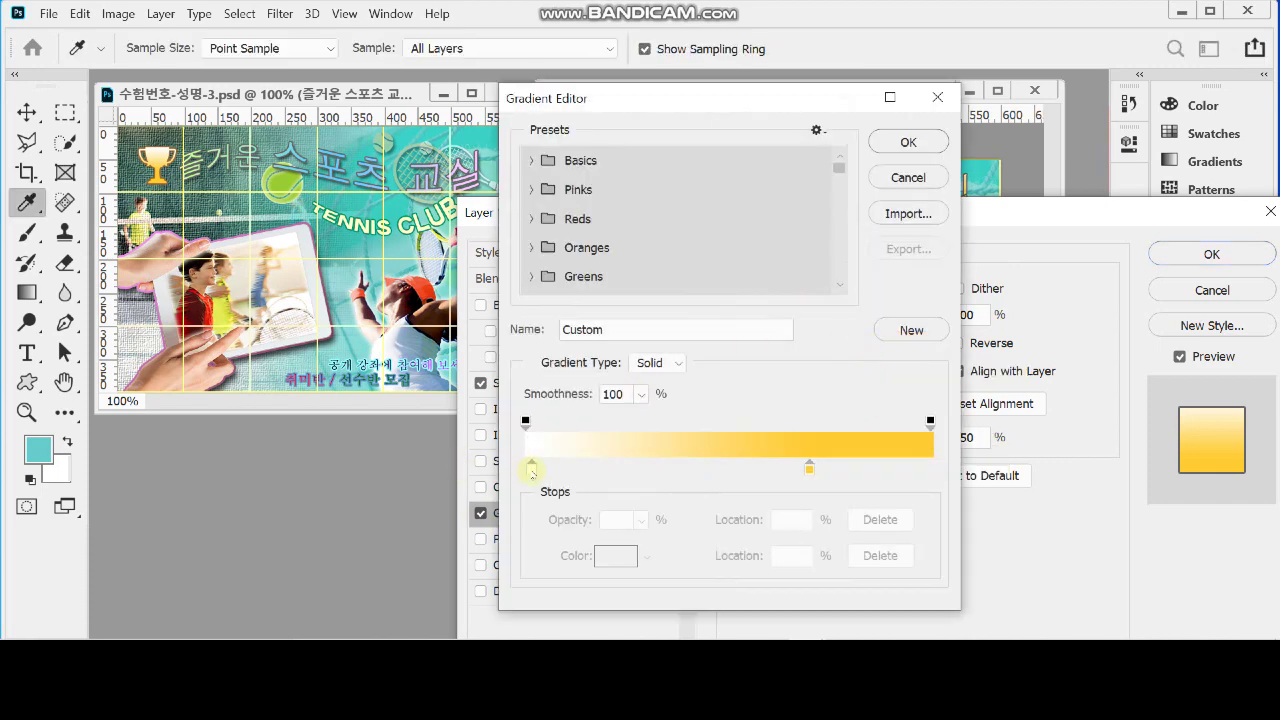
left_click(531, 468)
double_click(531, 468)
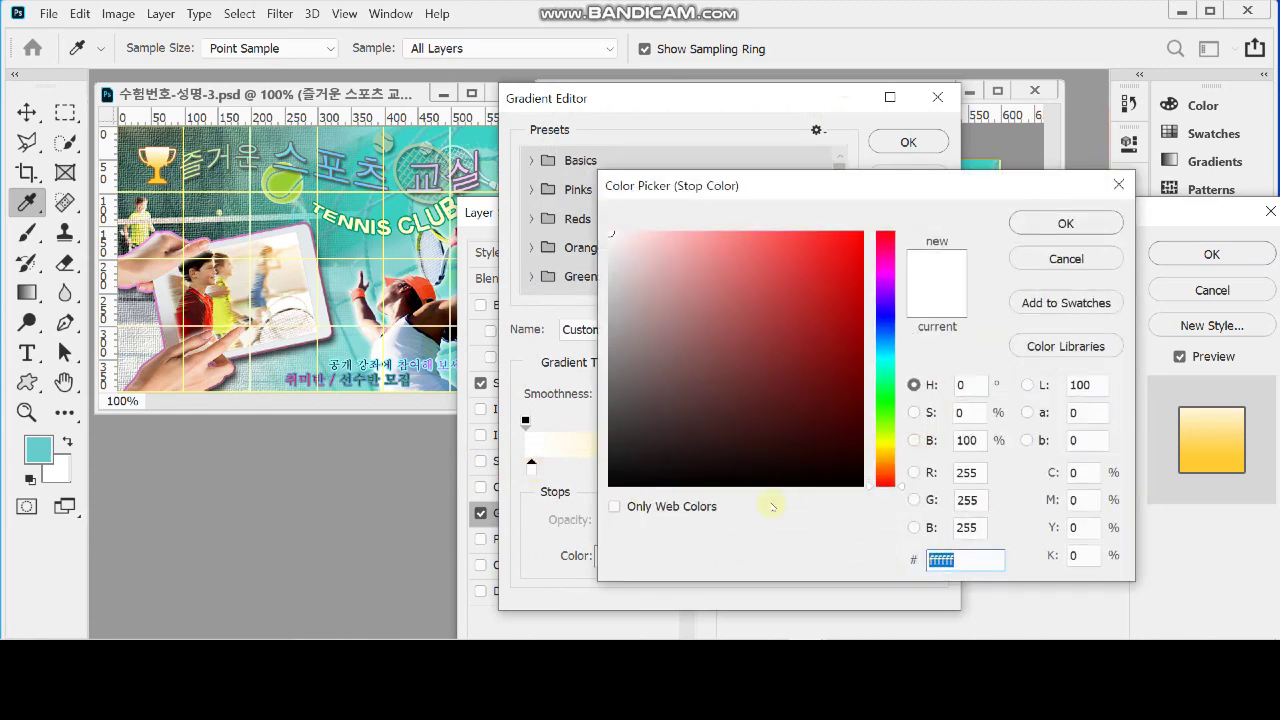
type("cf9")
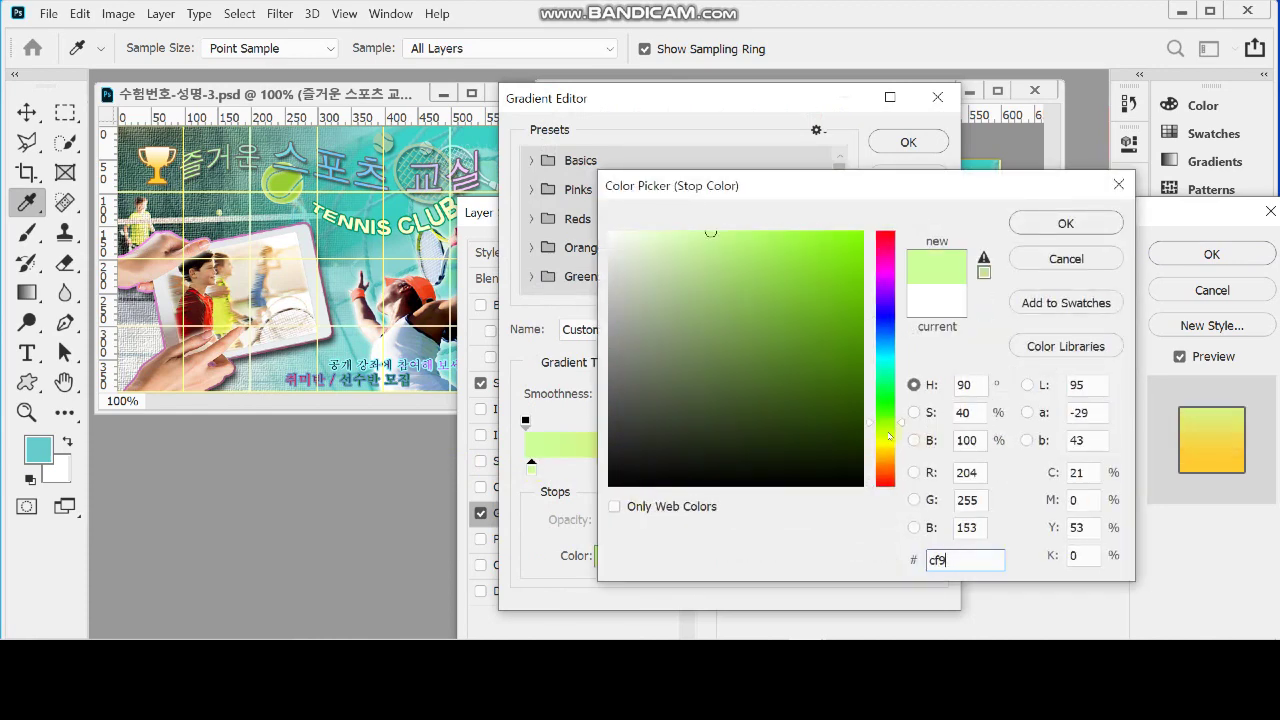
left_click(1060, 222)
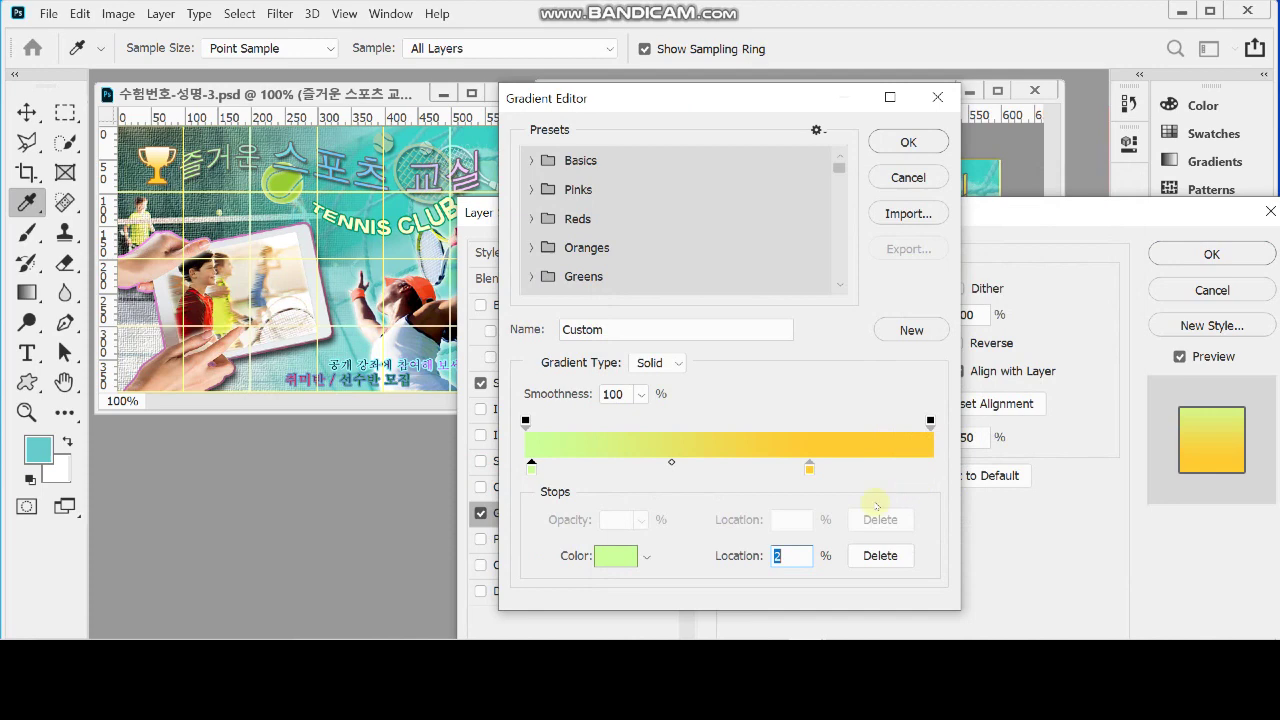
Step: Move the title gradient's second color stop to 100%, set its color to 6cf, and apply the gradient
left_click_drag(811, 471, 936, 473)
double_click(931, 469)
type("6cf")
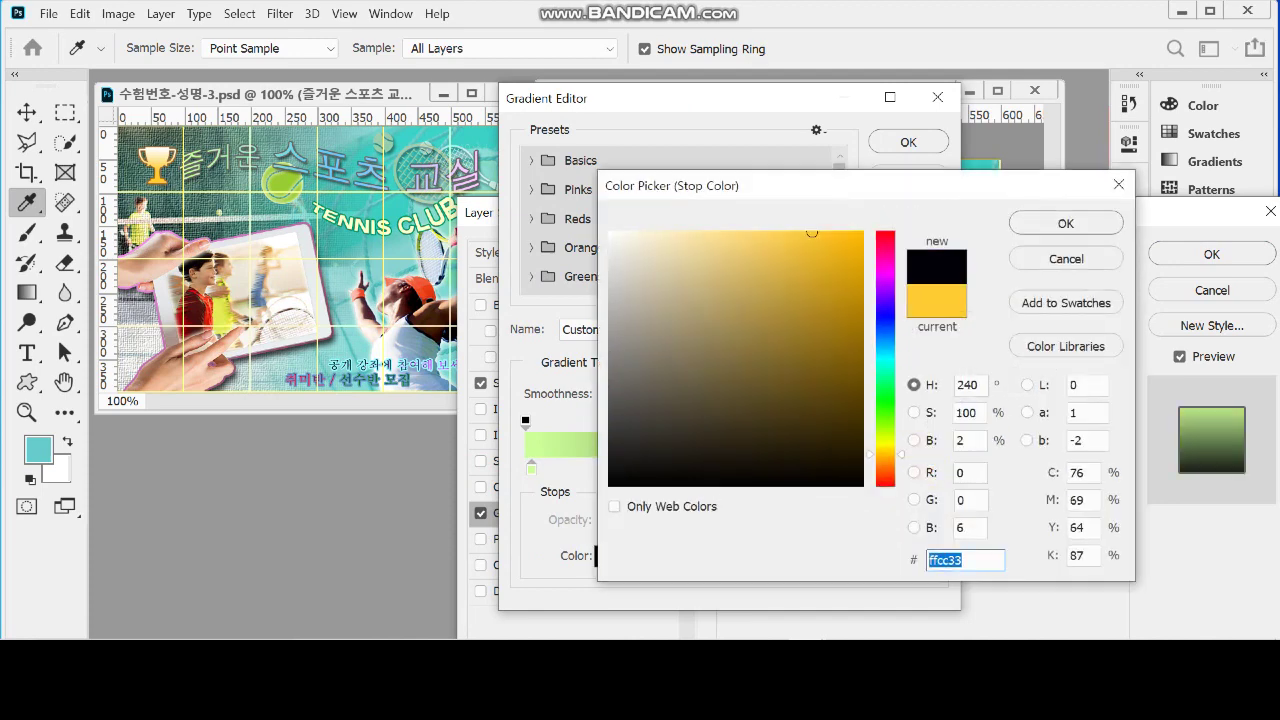
left_click(1036, 222)
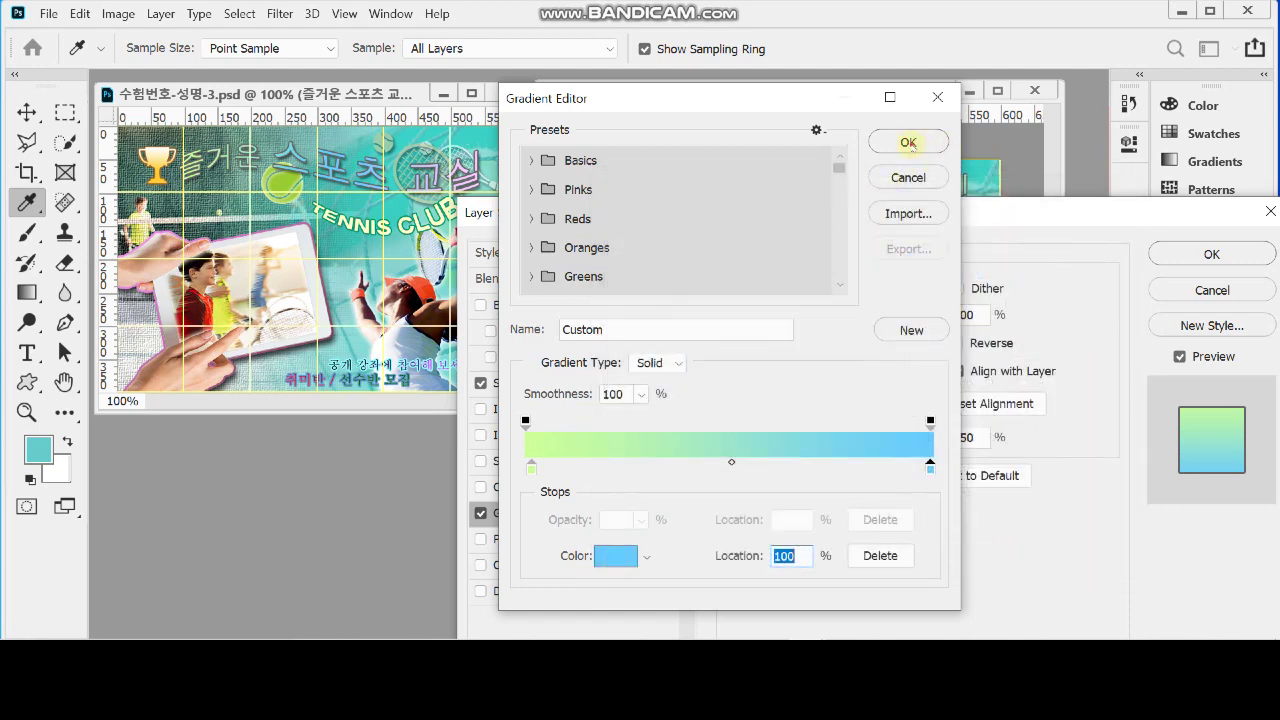
left_click(908, 143)
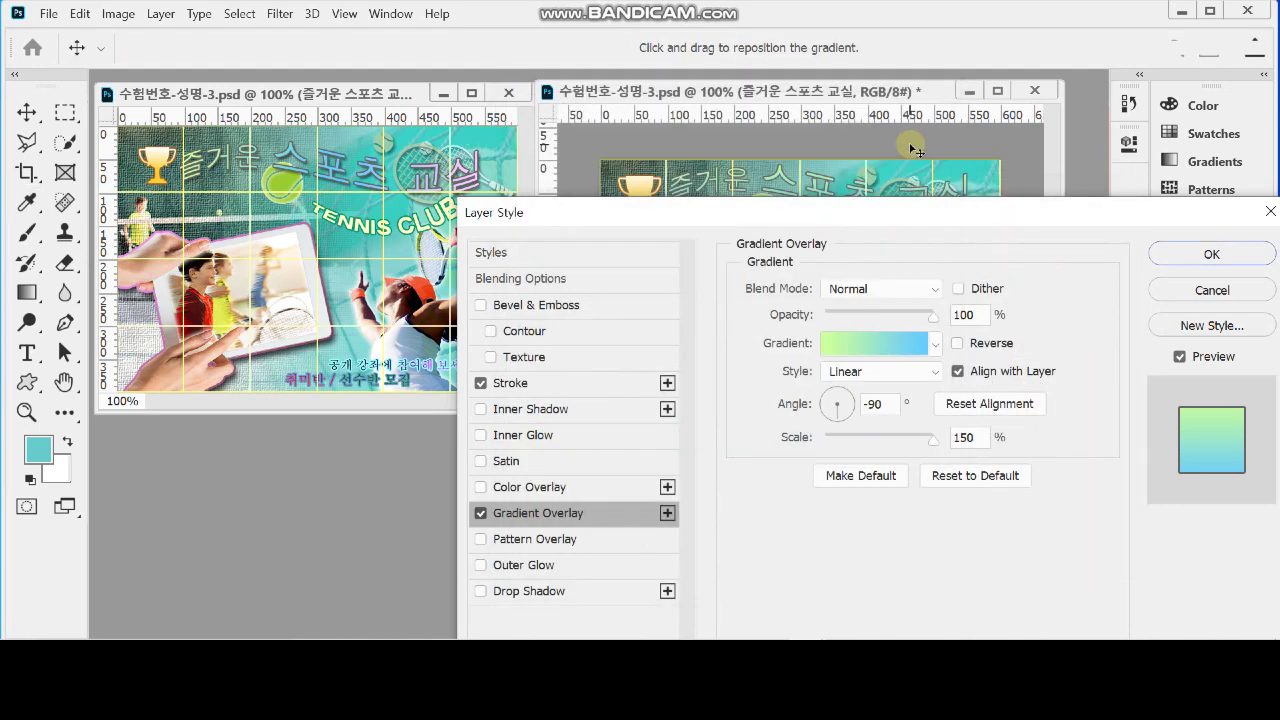
Step: Set the title's Gradient Overlay angle to 0°
left_click_drag(912, 212, 906, 251)
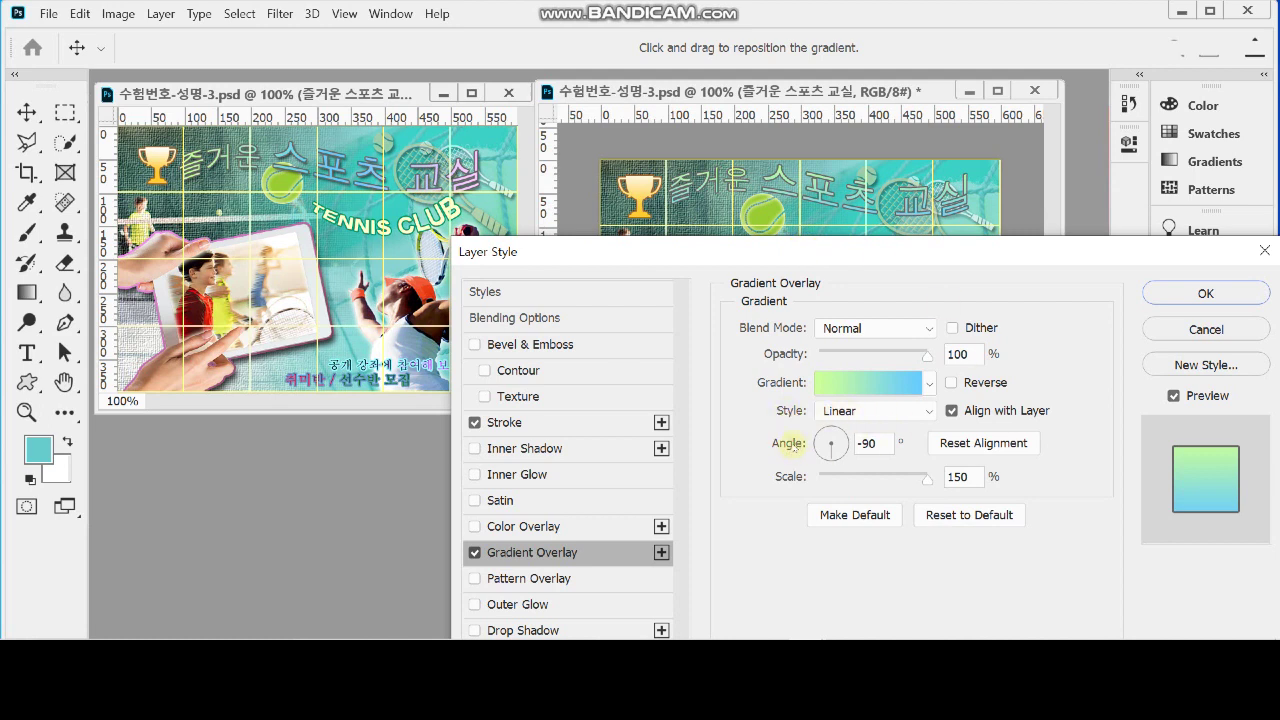
left_click(879, 445)
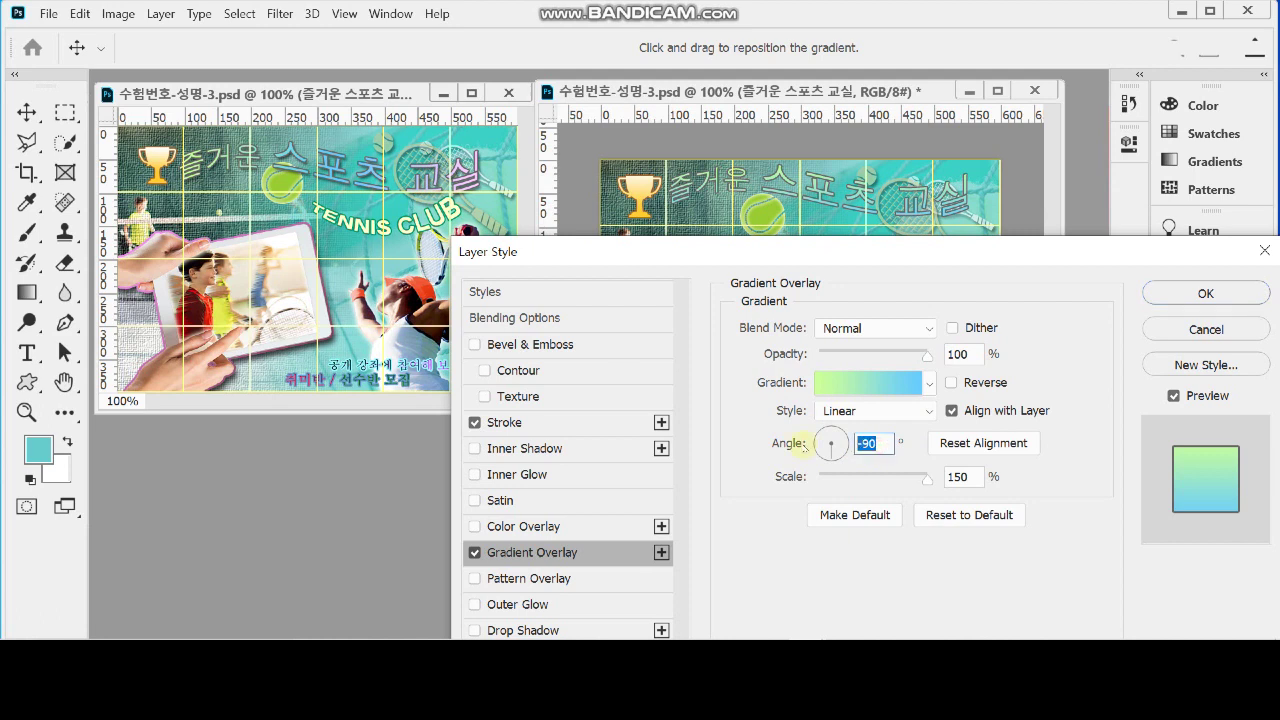
type("0")
key("Tab")
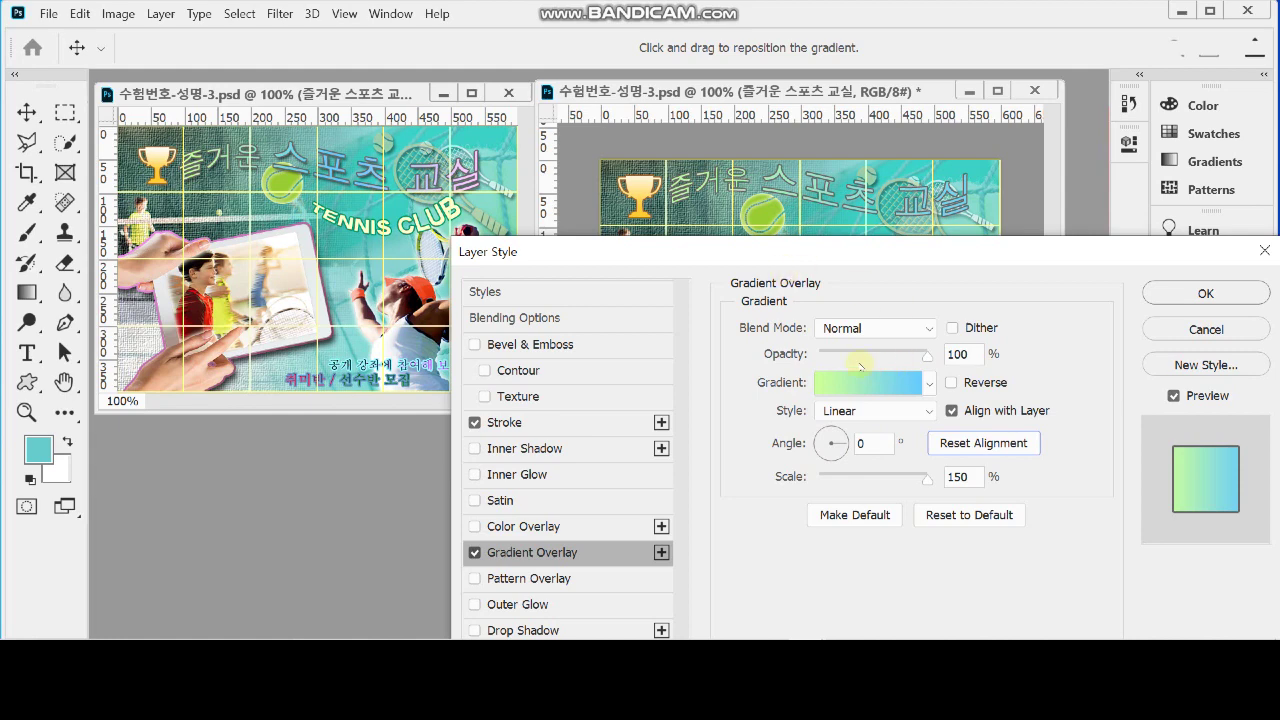
Step: Move the blue stop of the title gradient to 48% and add an end color stop in fcf
left_click(874, 390)
mouse_move(930, 470)
left_mouse_down()
mouse_move(719, 468)
mouse_move(930, 468)
left_mouse_up()
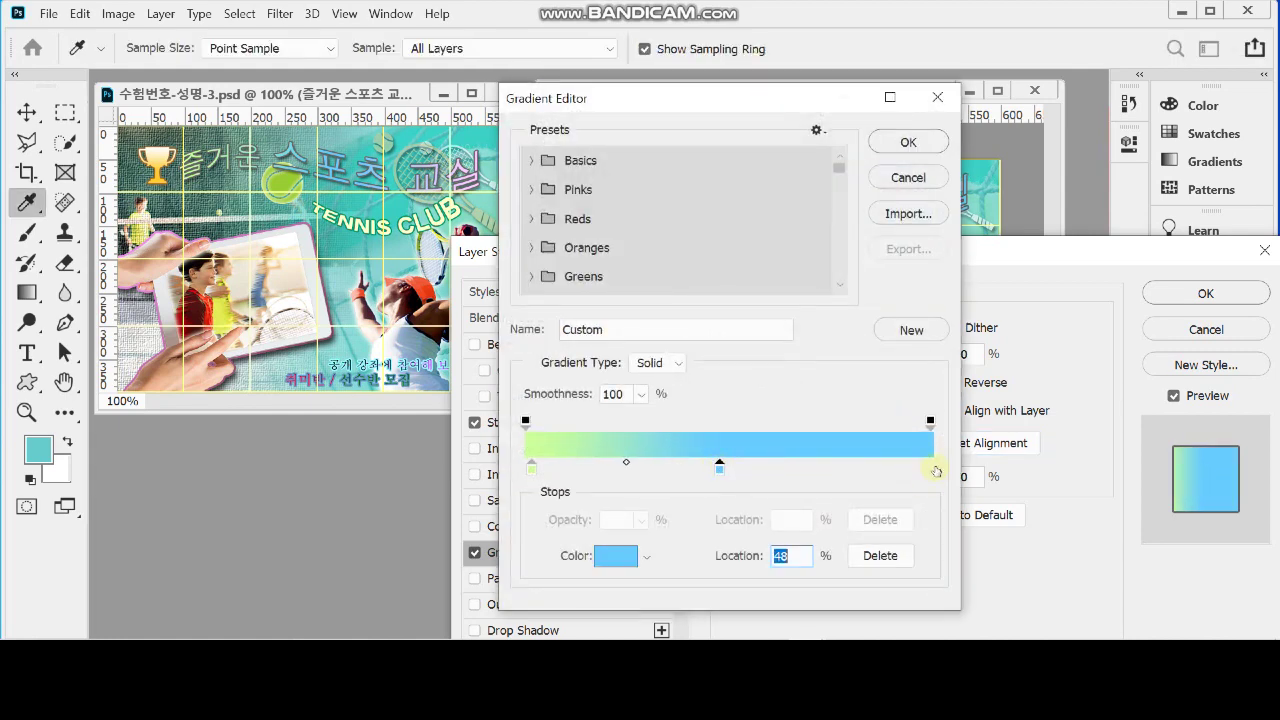
double_click(926, 468)
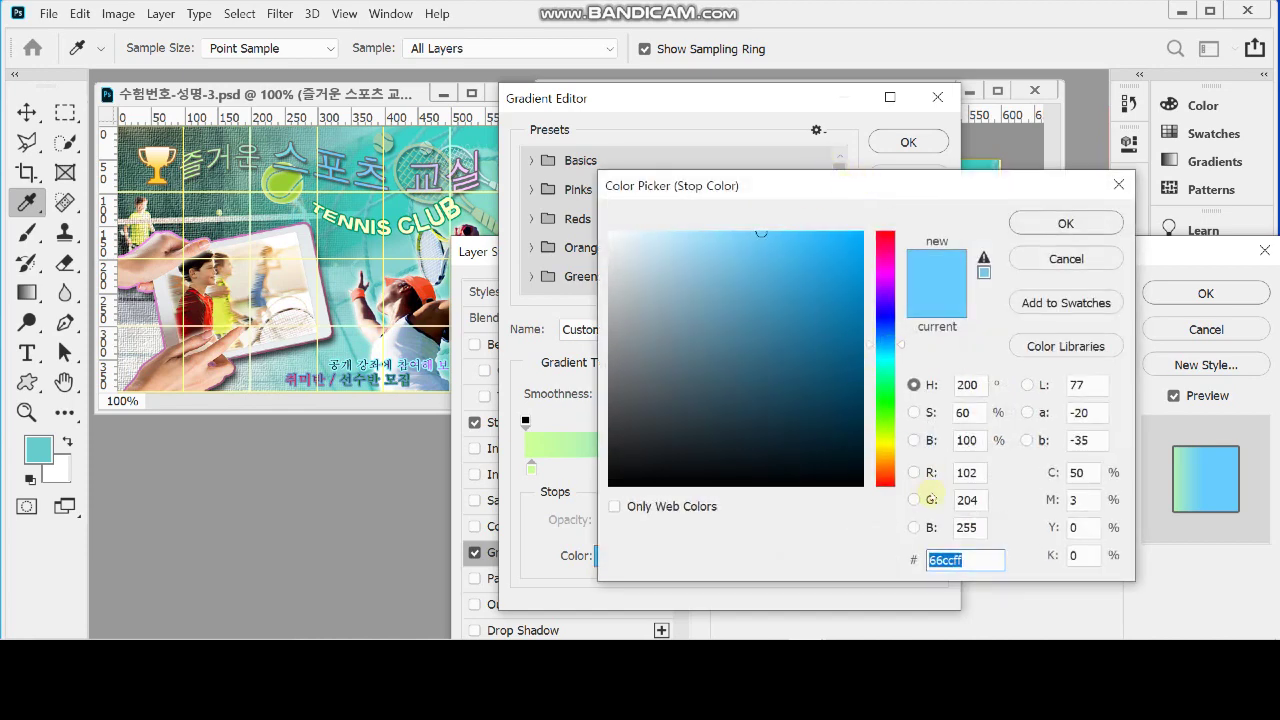
type("fcf")
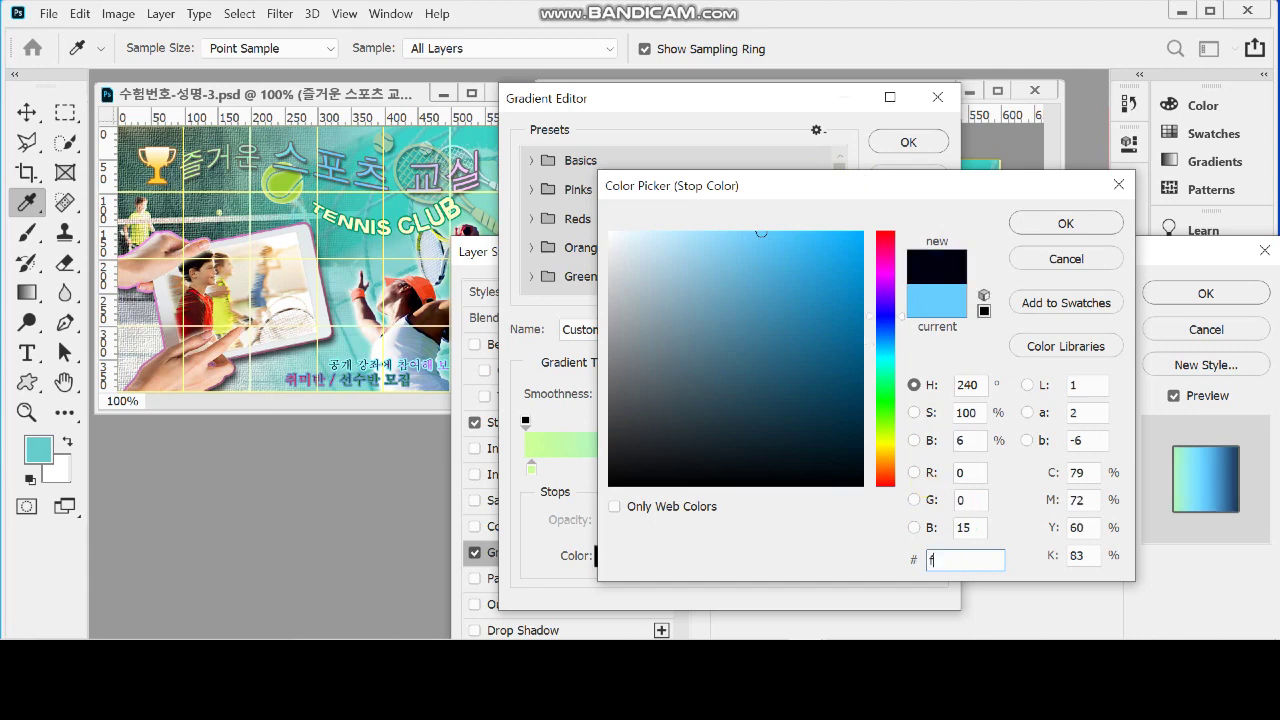
left_click(1063, 224)
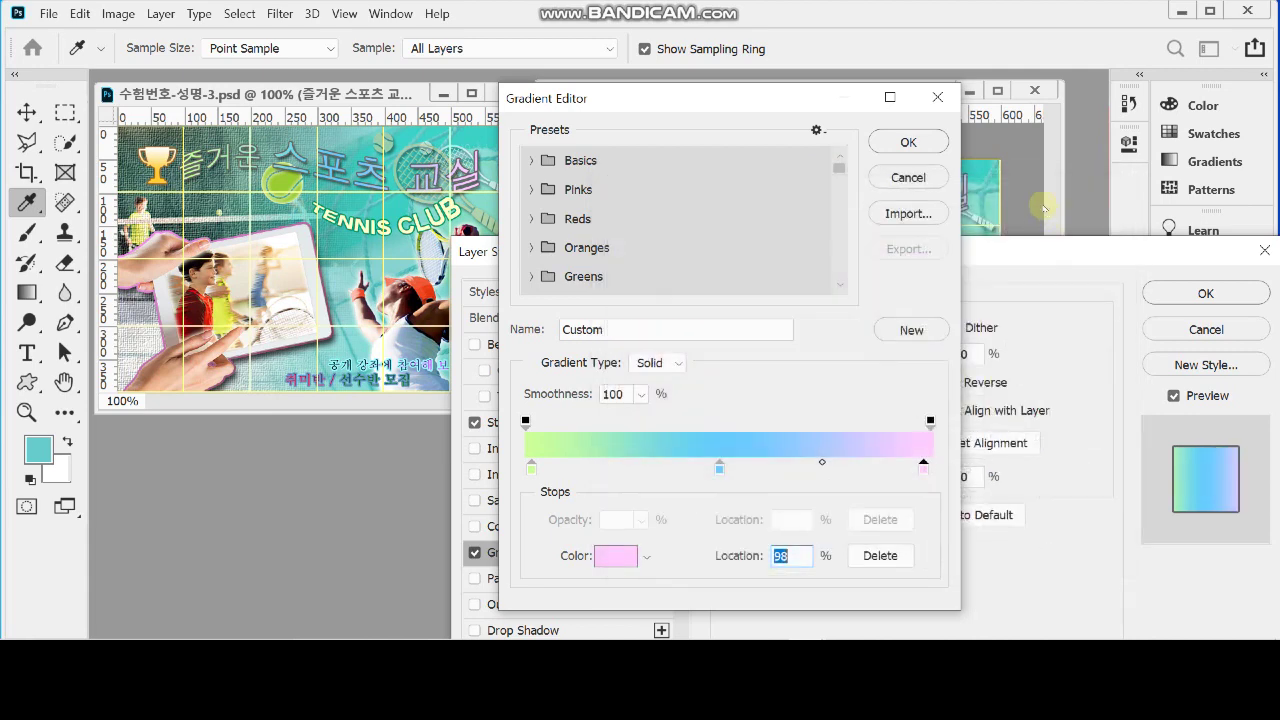
Step: Remove the extra stop beside the blue one, move the pink stop to 100%, and apply the gradient
left_click(723, 468)
left_click(652, 468)
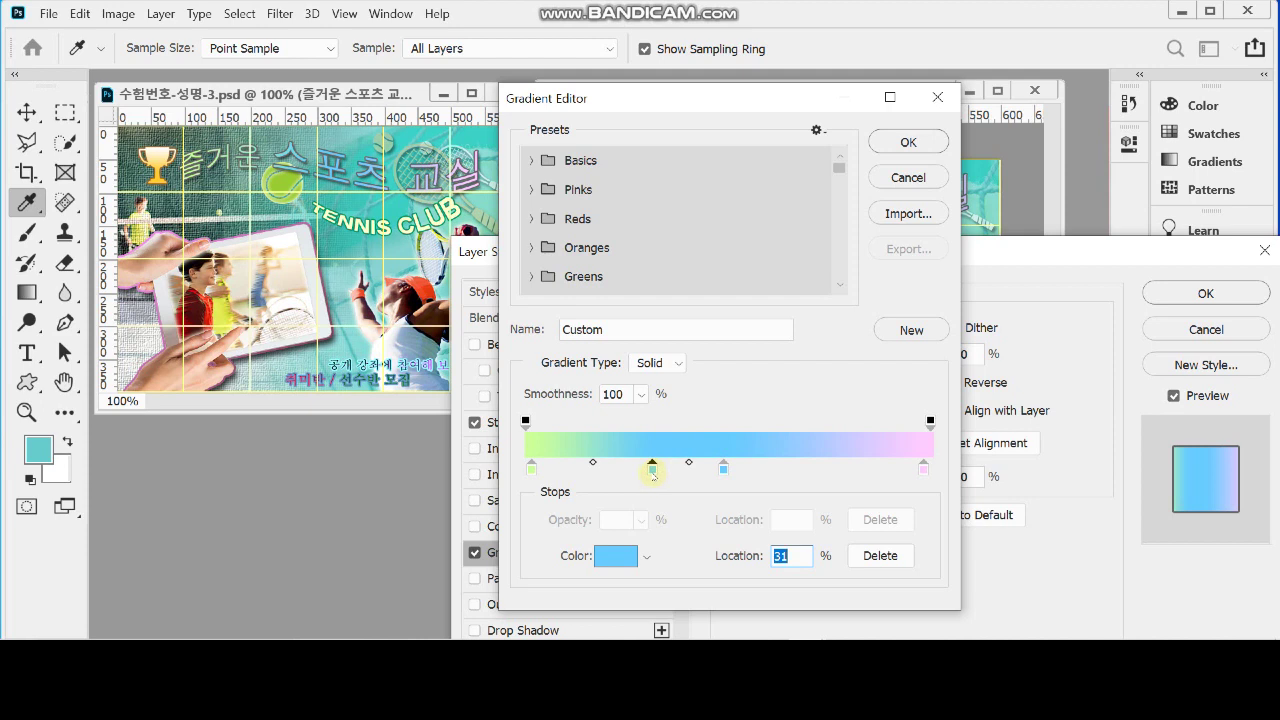
left_click_drag(652, 470, 652, 510)
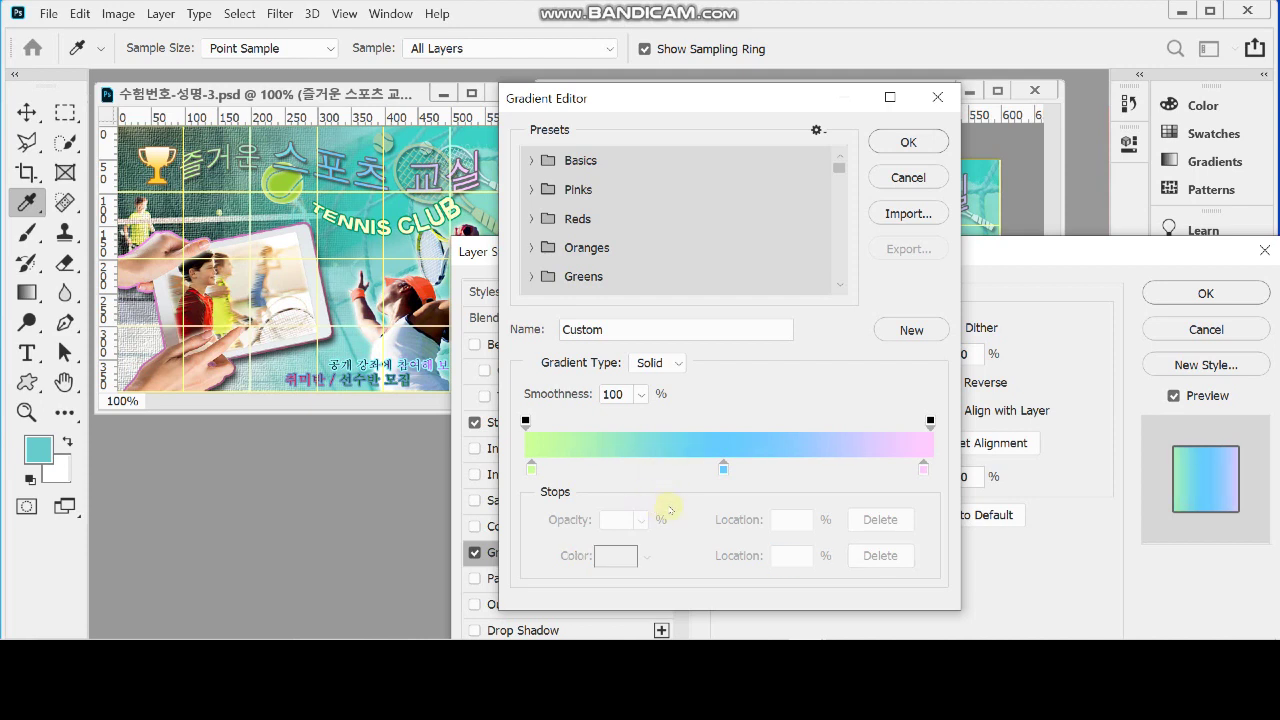
left_click(923, 468)
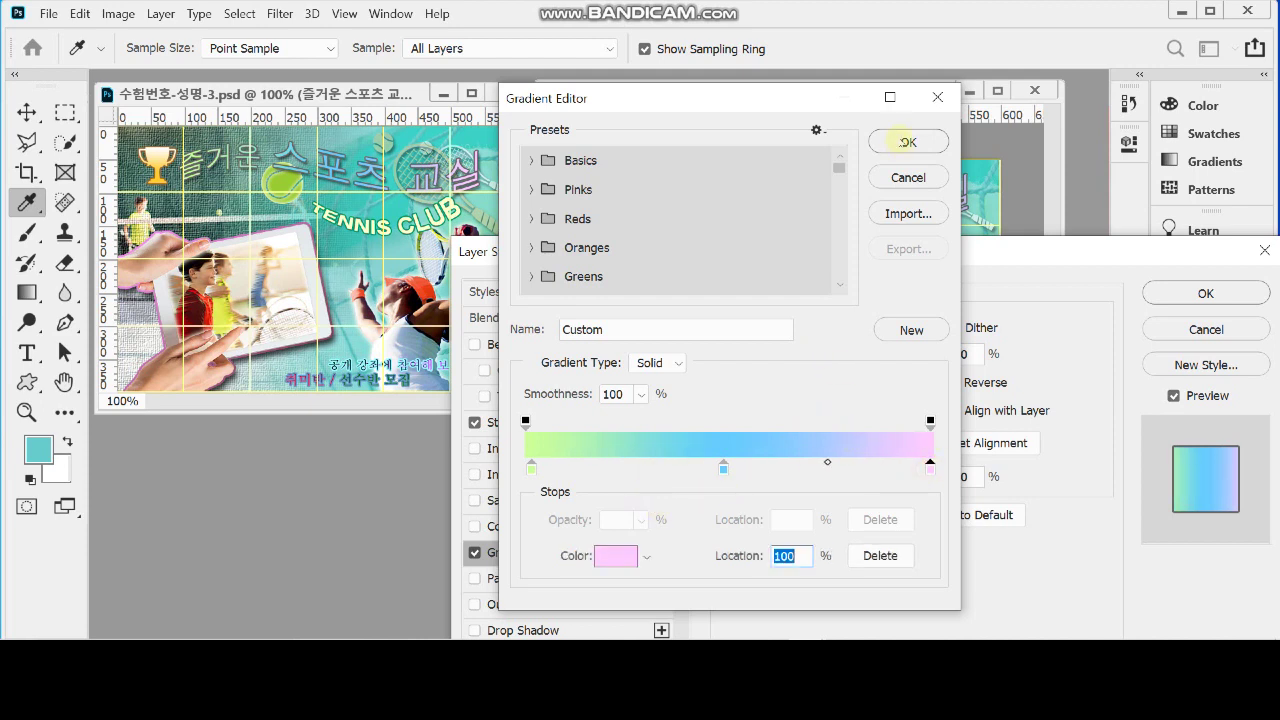
left_click(908, 141)
Step: Add a Drop Shadow with its default settings to the title and apply the layer style
left_click_drag(913, 250, 922, 261)
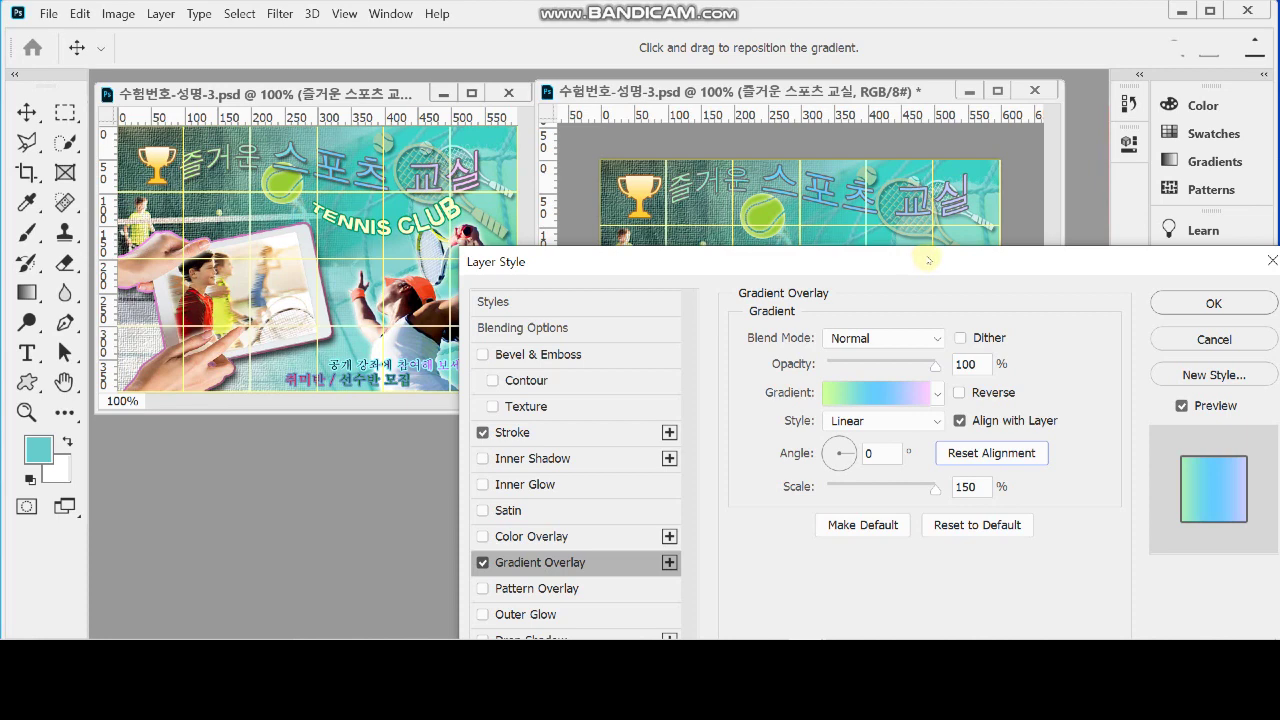
left_click_drag(720, 258, 777, 166)
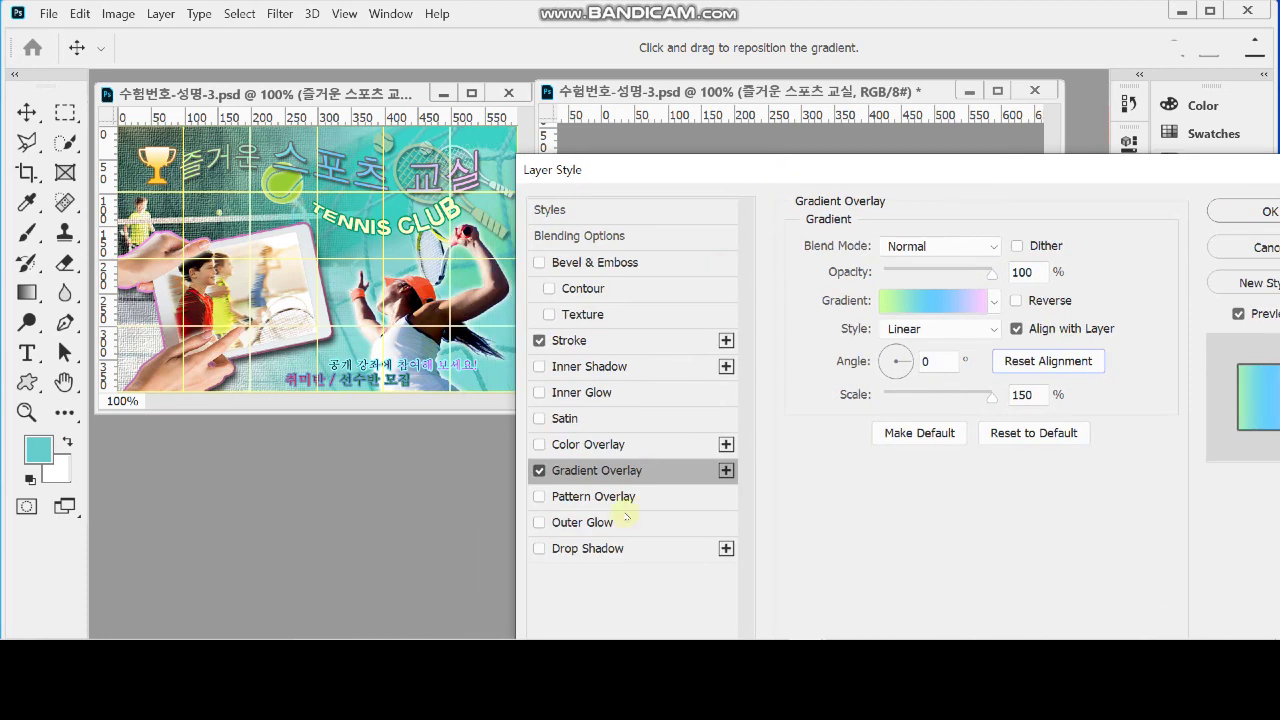
left_click(640, 549)
left_click(1262, 213)
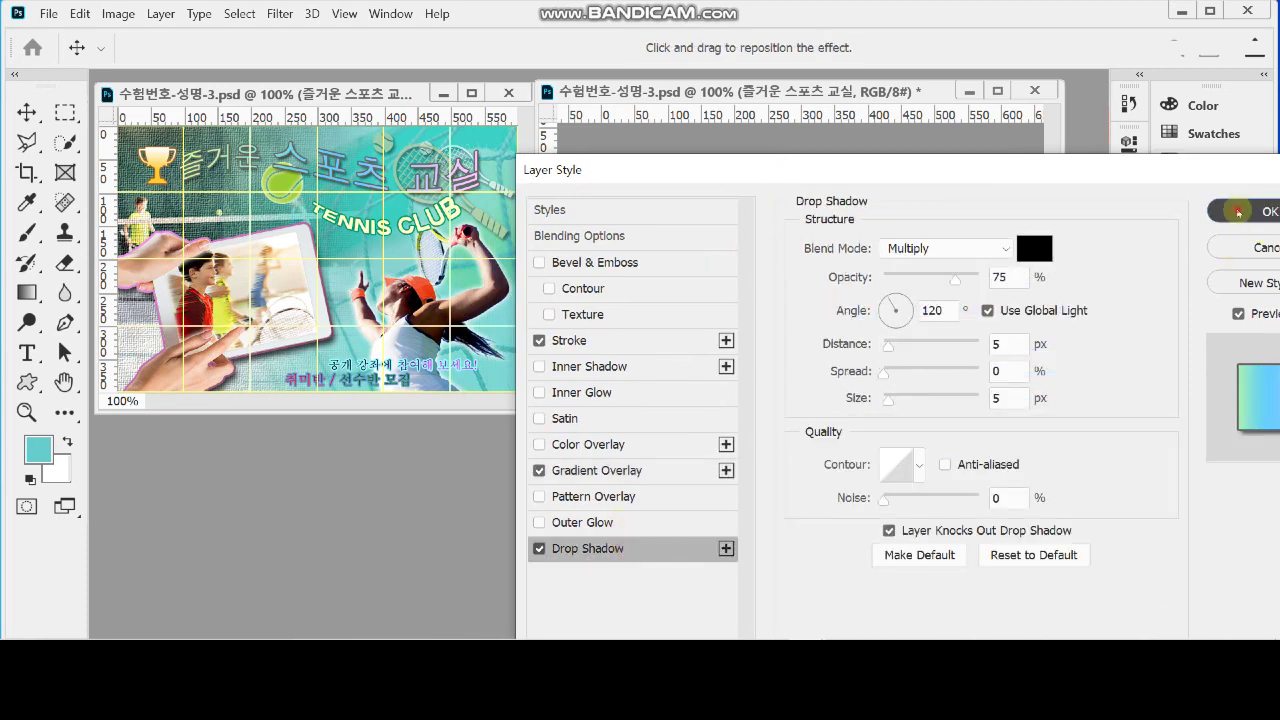
Step: Add the text "TENNIS CLUB" in Arial Bold below the title, starting just under the tennis ball
key("t")
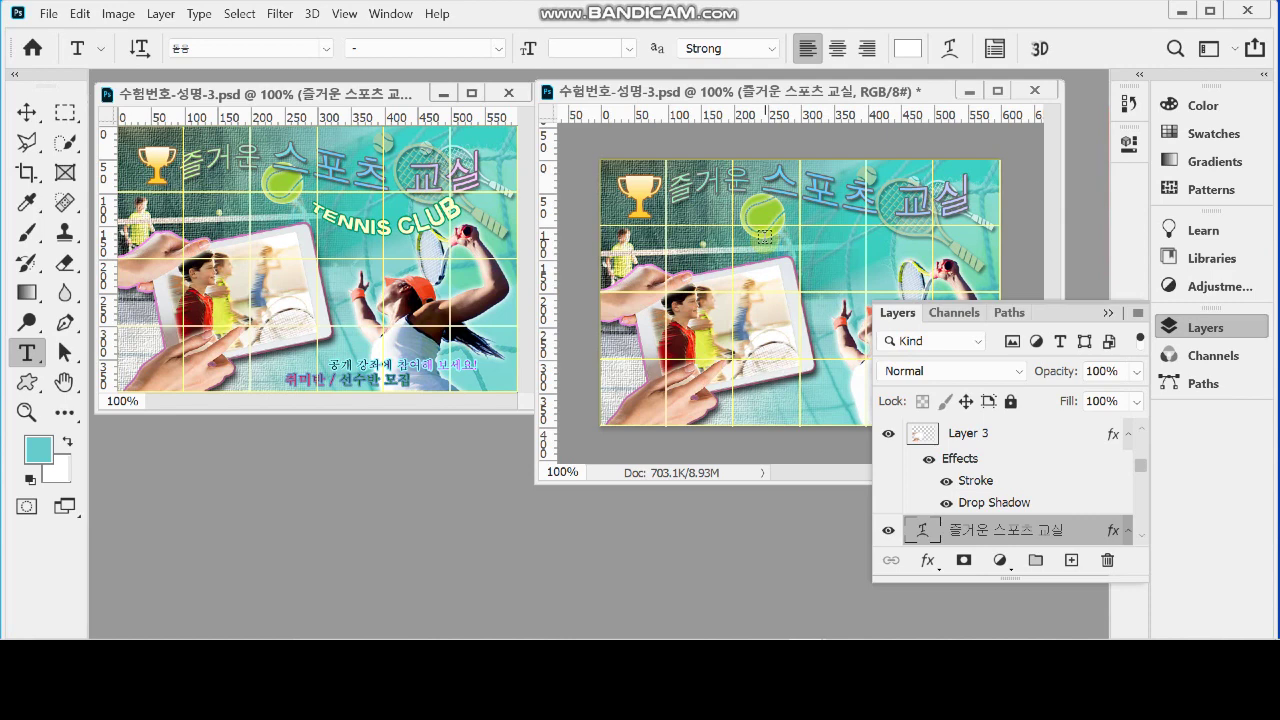
left_click(763, 236, "ctrl")
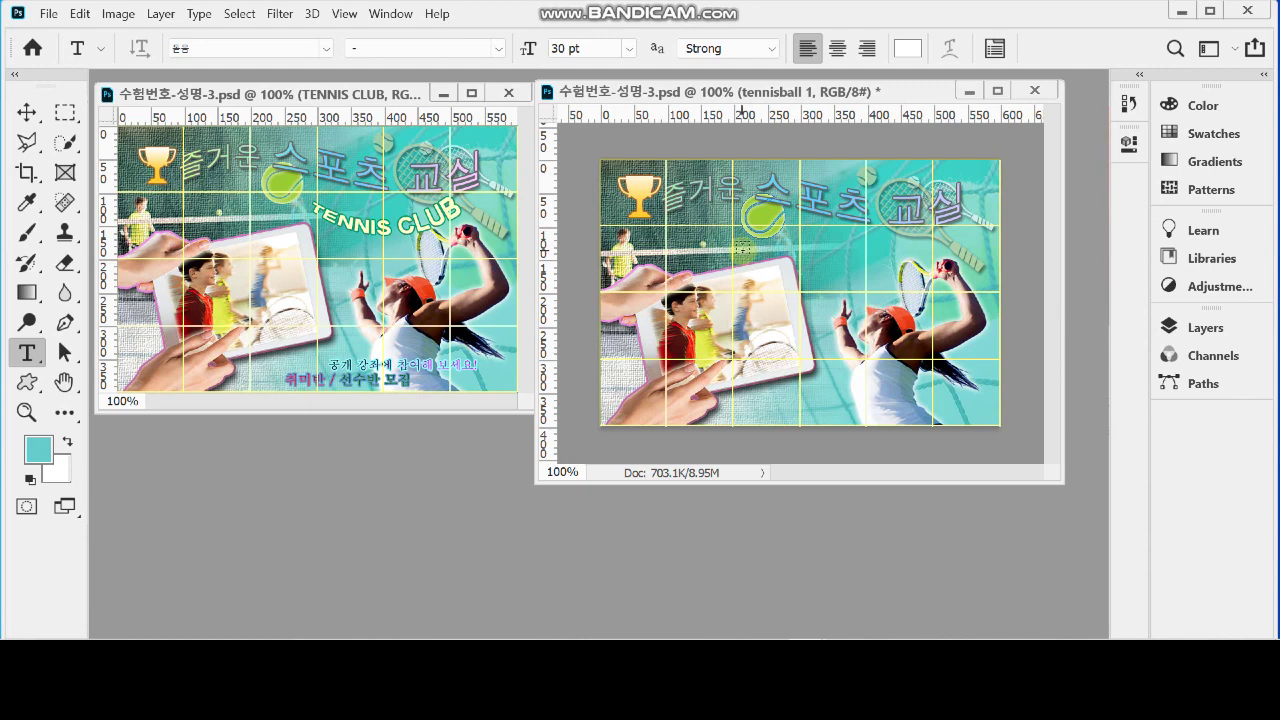
left_click(745, 247)
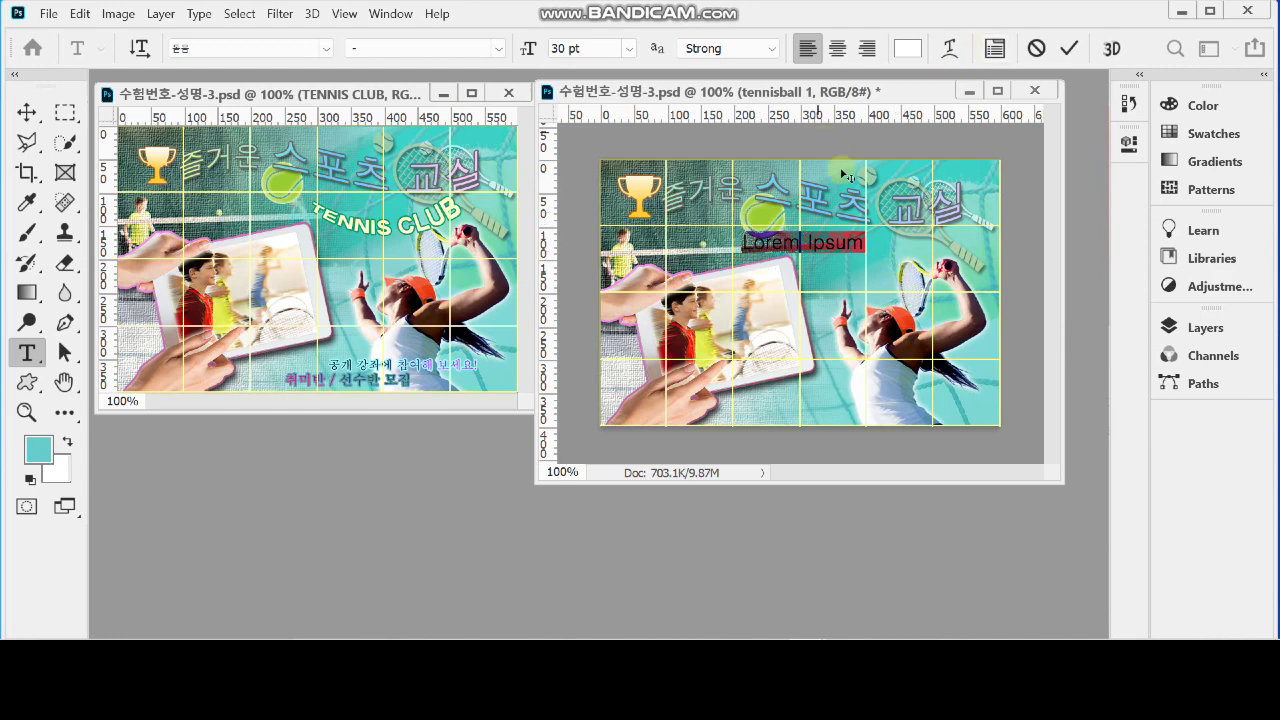
left_click(264, 50)
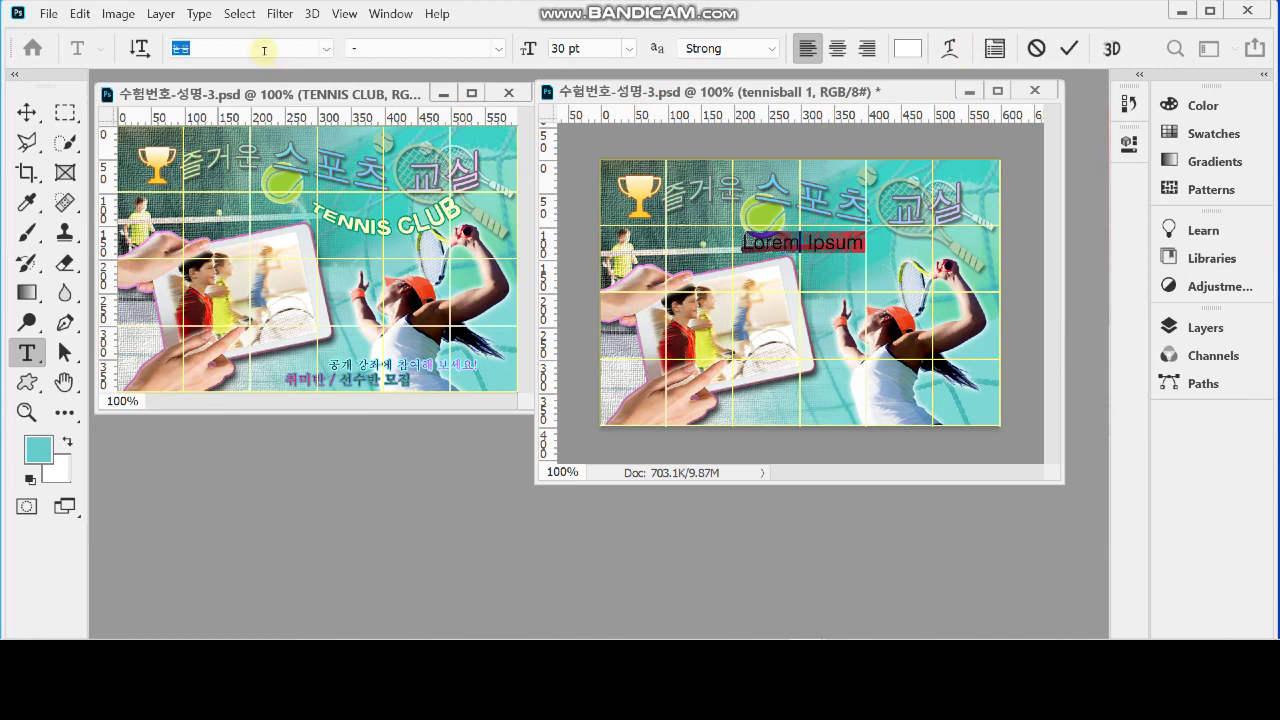
type("a")
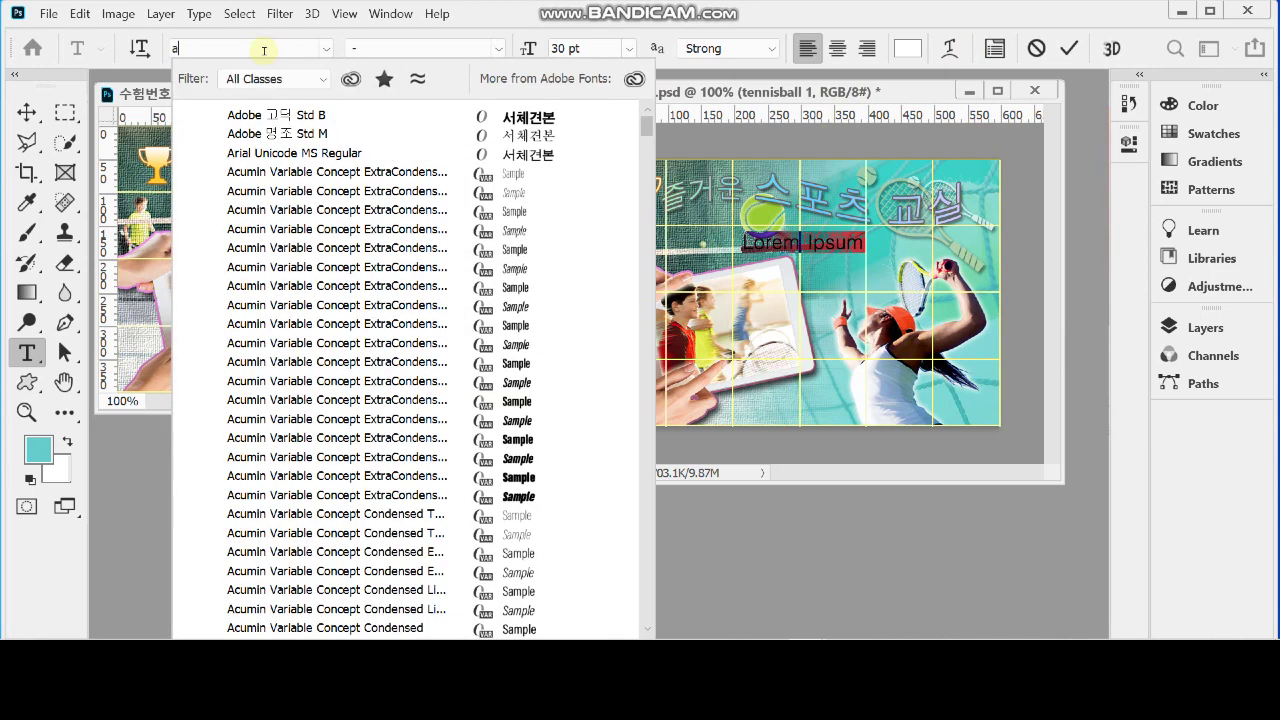
type("rial")
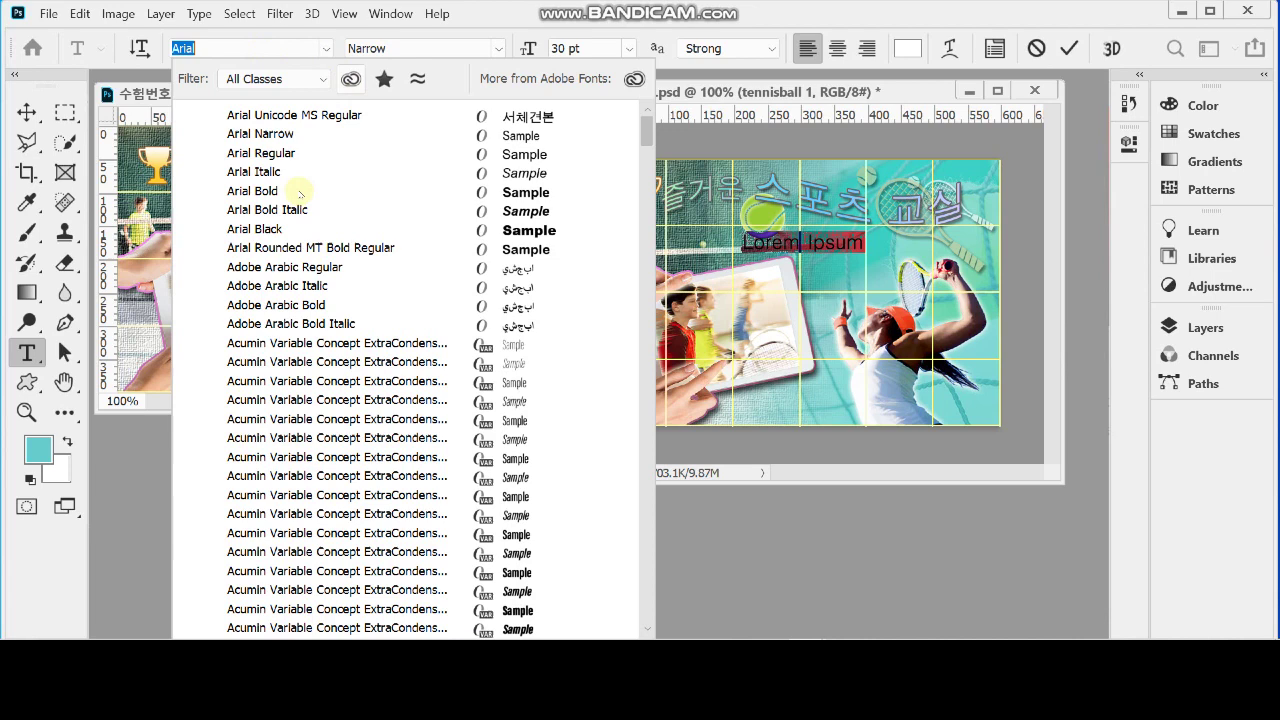
left_click(298, 191)
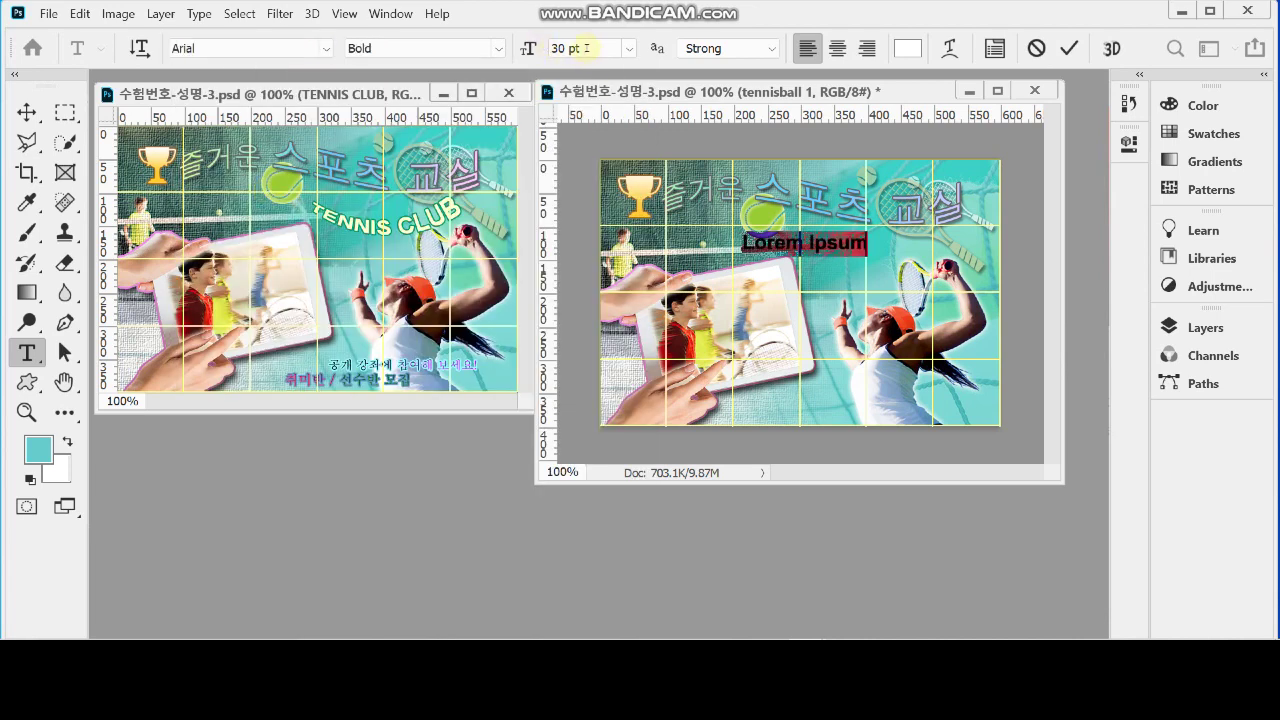
type("TENNIS CLUB")
left_click_drag(843, 272, 847, 266)
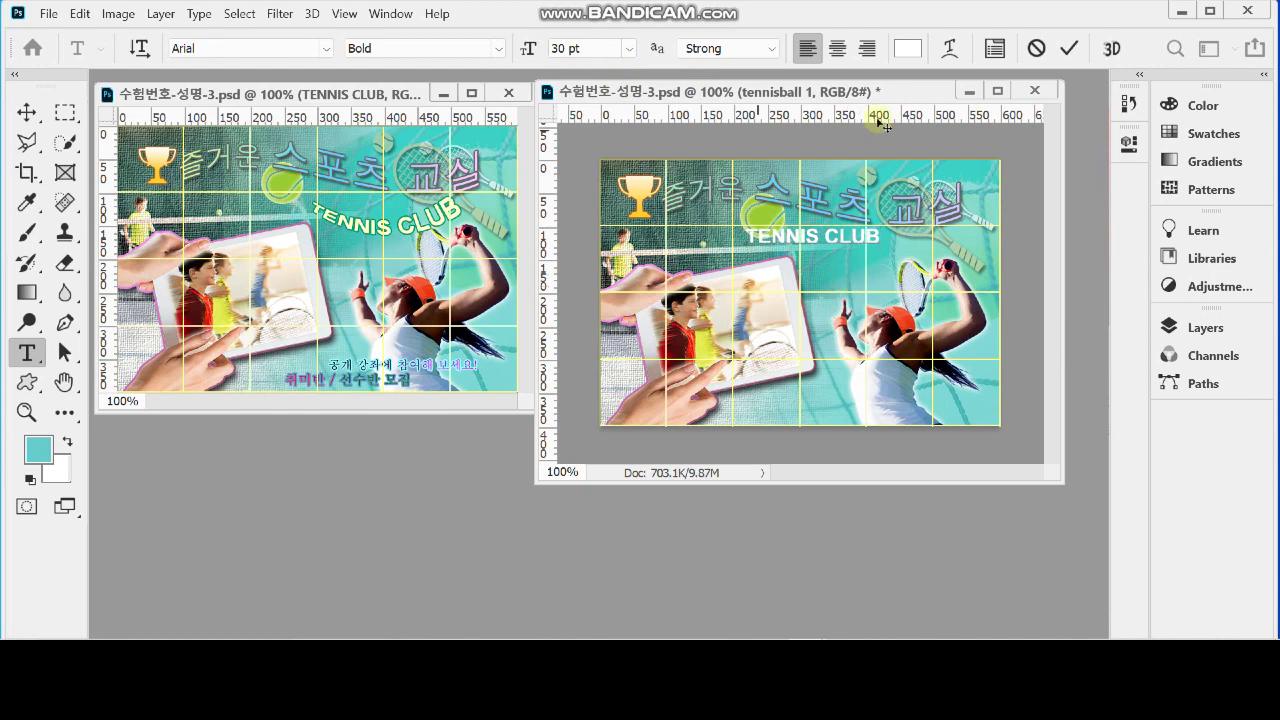
Step: Set the color of the "TENNIS CLUB" text to ffc
triple_click(804, 238)
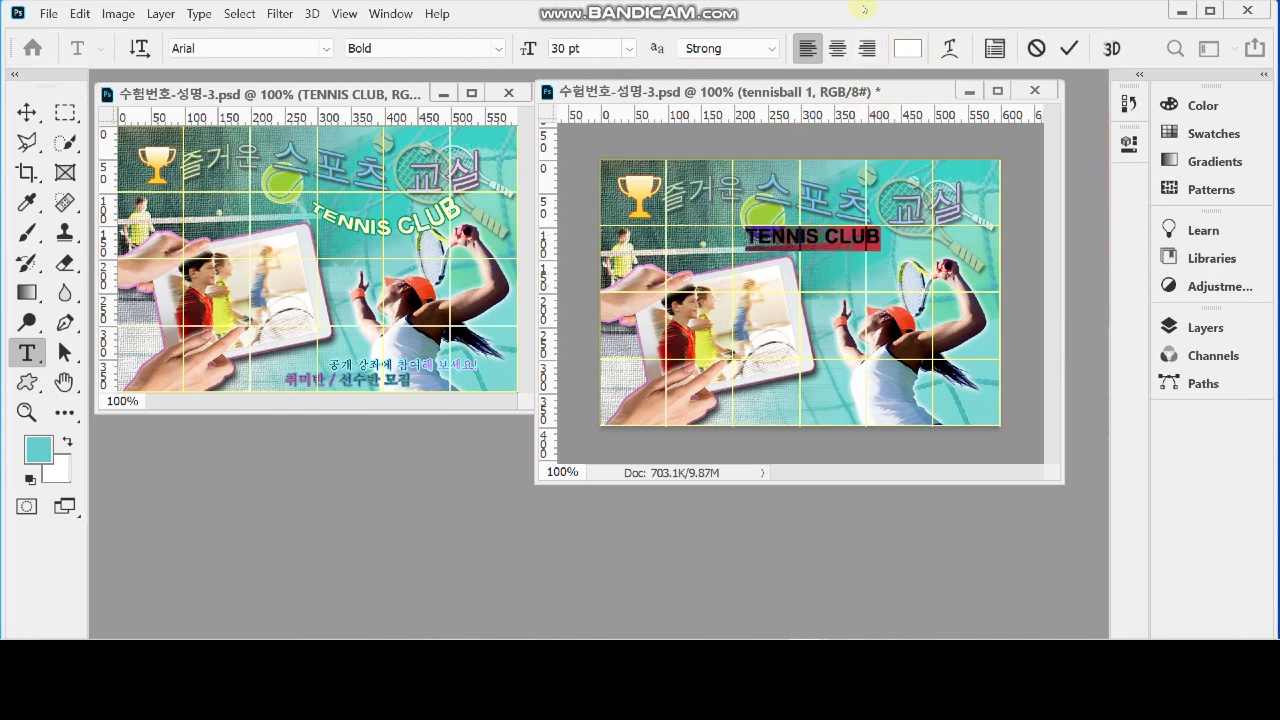
left_click(907, 48)
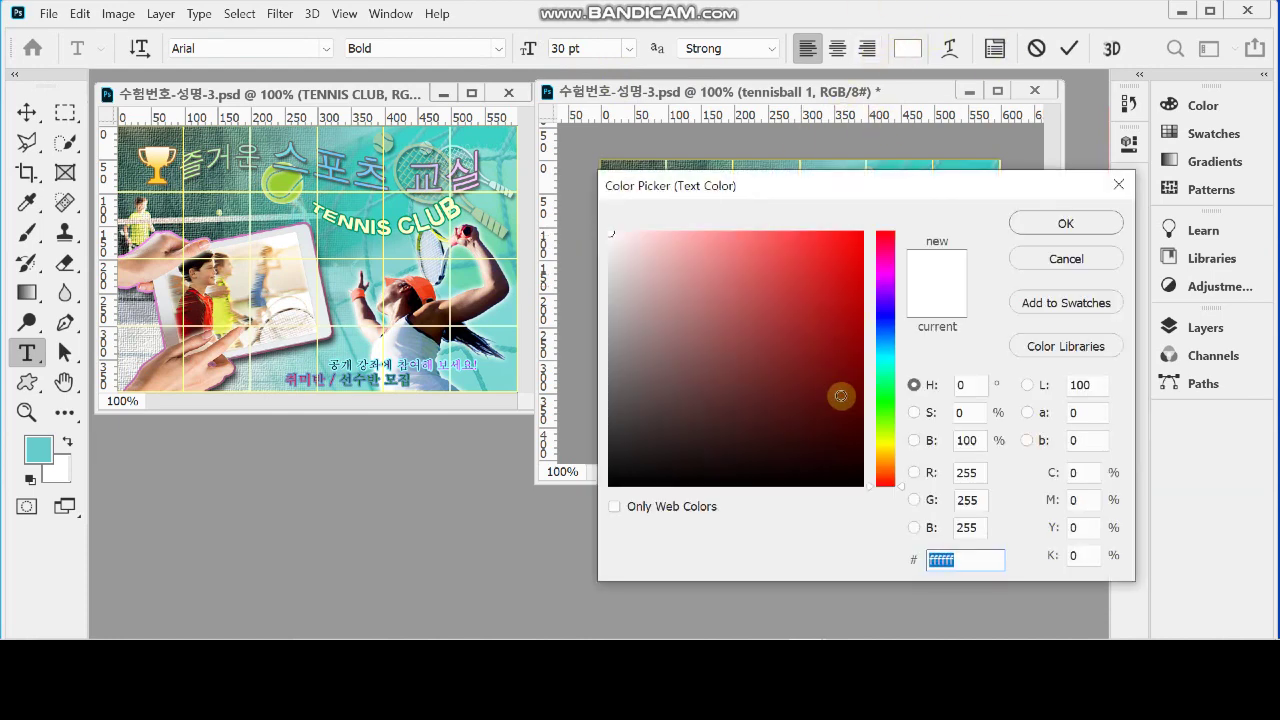
type("ffc")
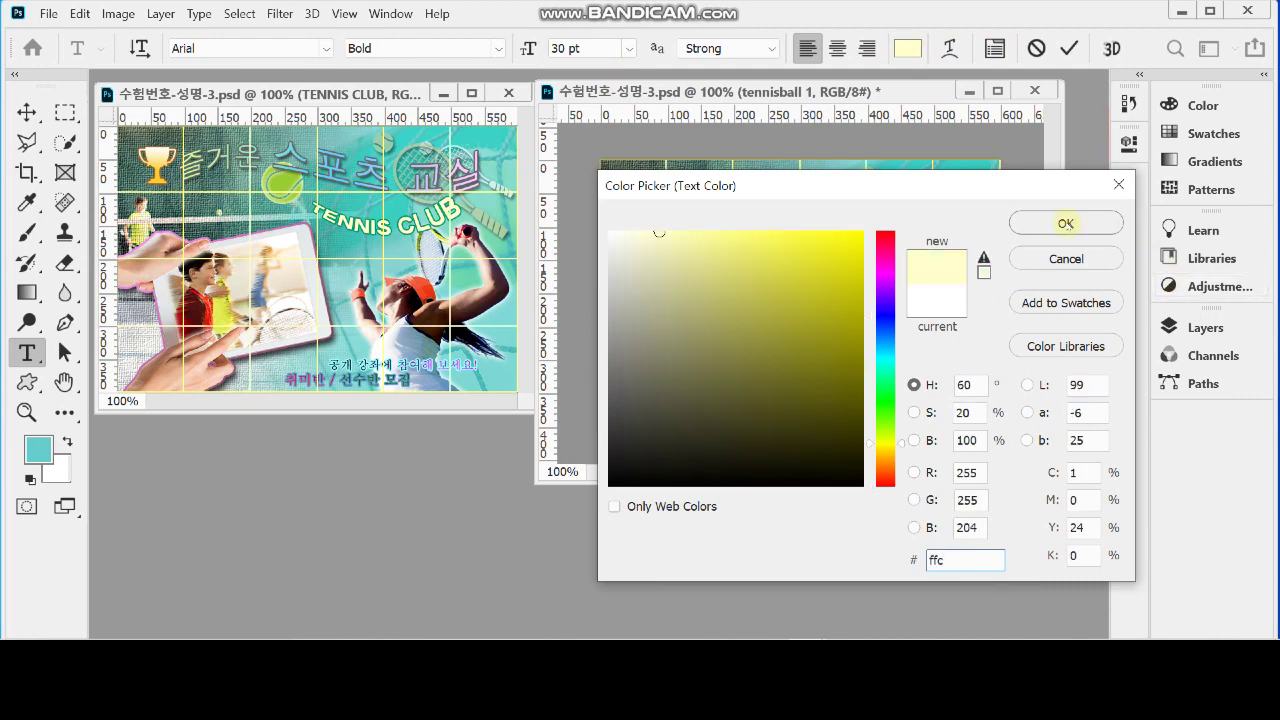
left_click(1065, 223)
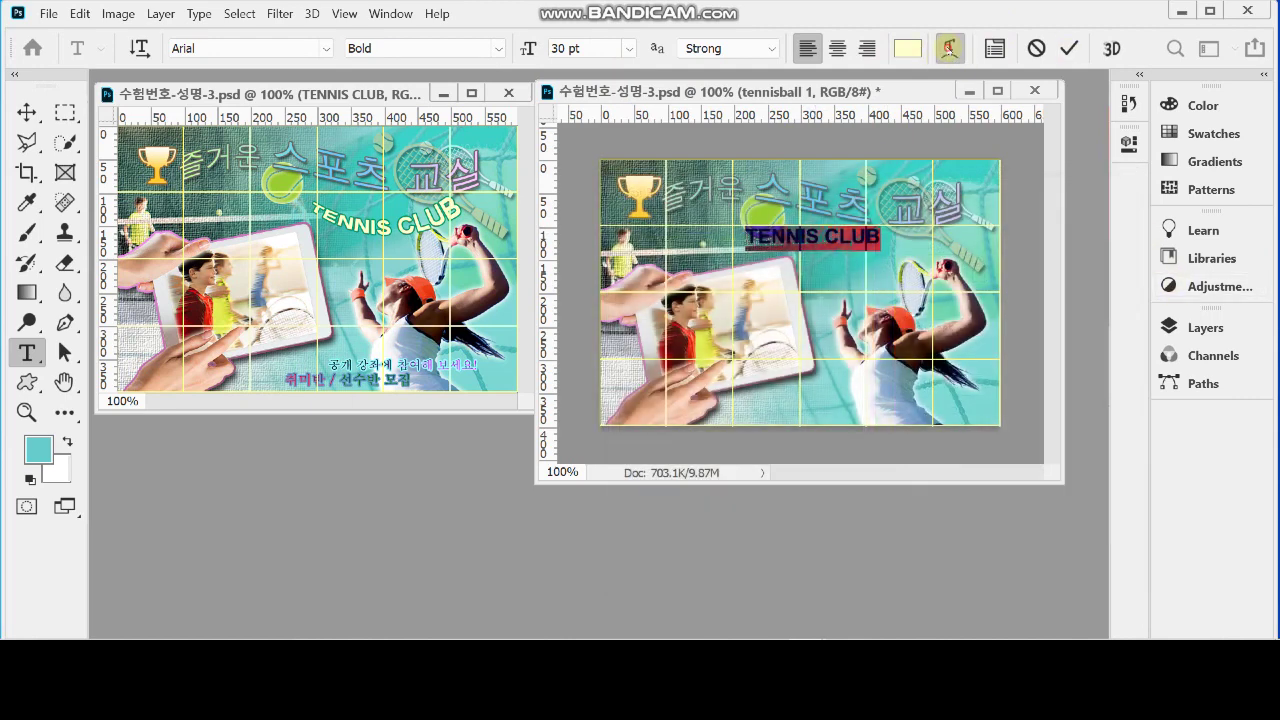
Step: Warp "TENNIS CLUB" with the horizontal Arc style, -40% bend and 50% horizontal distortion, and move it right to sit above the tennis player
left_click(949, 47)
left_click(450, 348)
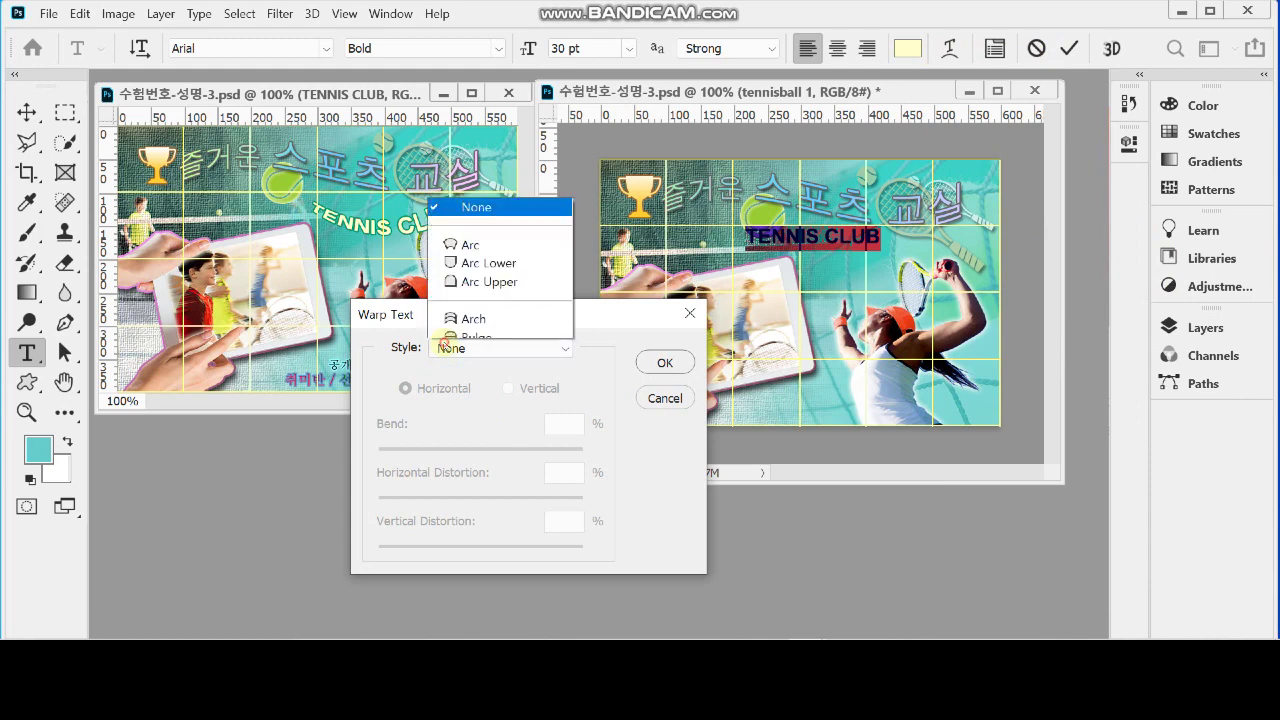
left_click(495, 11)
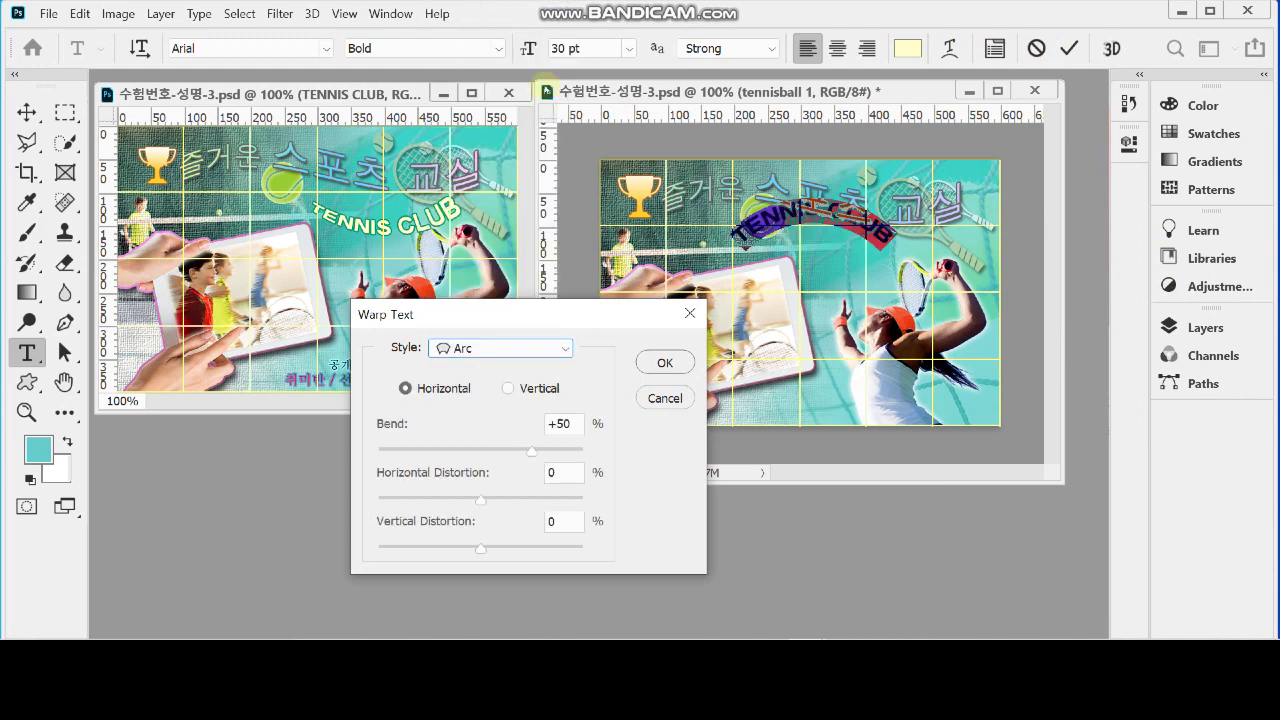
left_click_drag(576, 426, 517, 430)
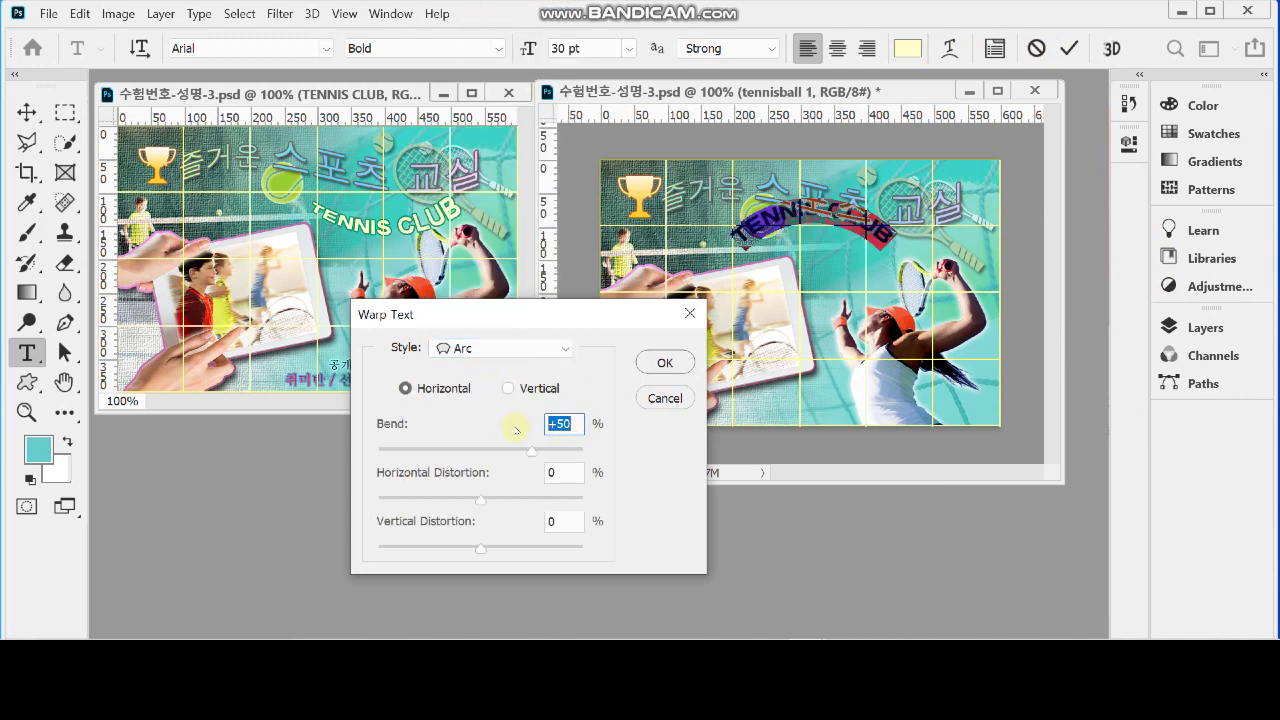
type("-40")
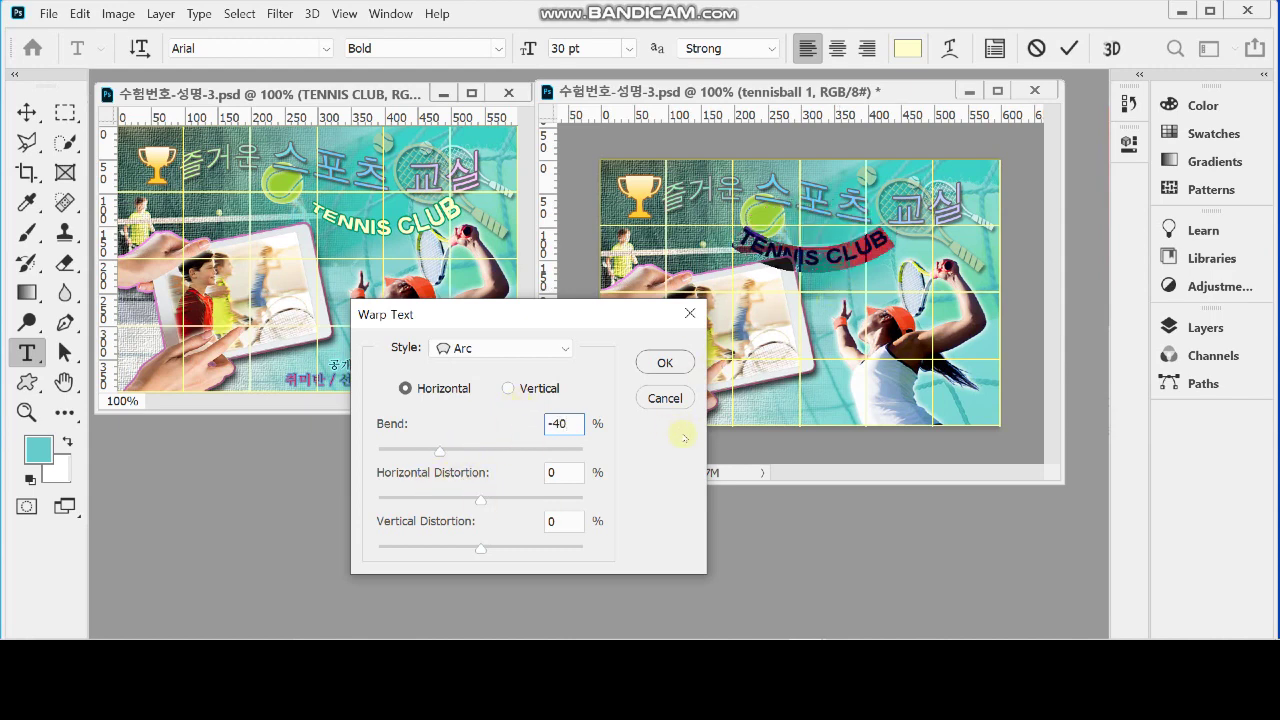
key("Tab")
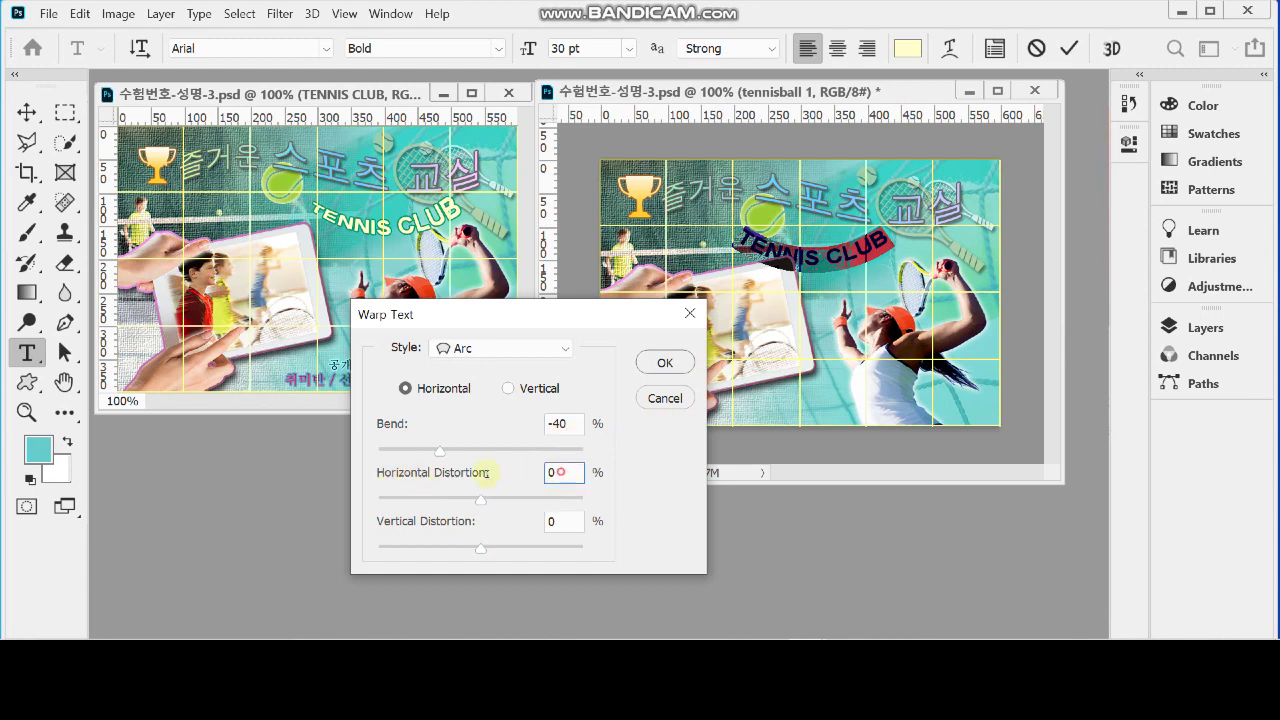
type("50")
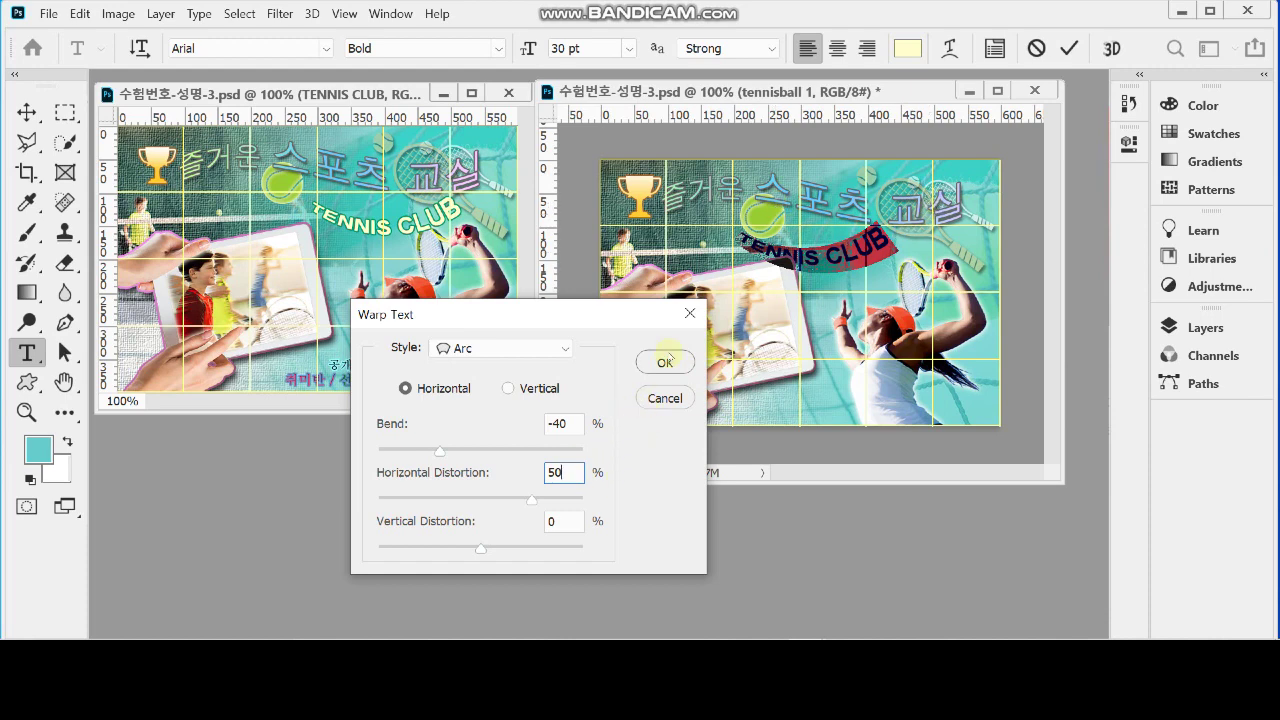
left_click(665, 363)
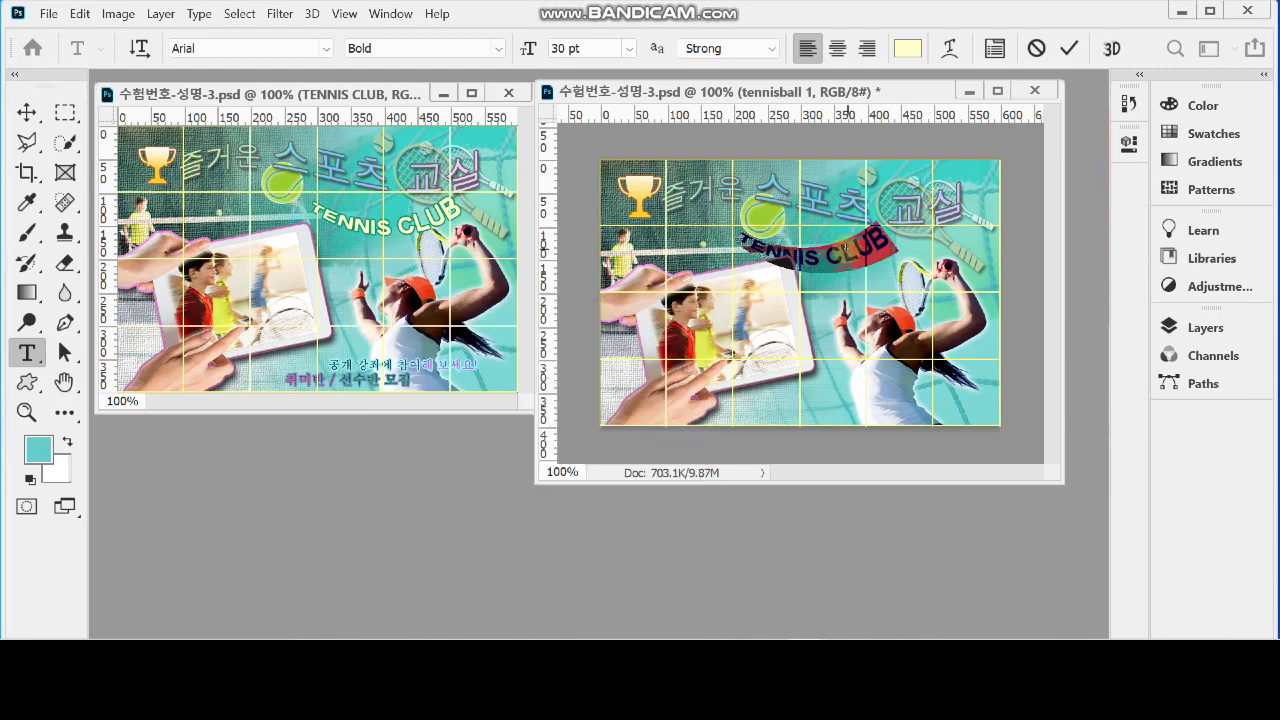
left_click_drag(912, 303, 960, 305)
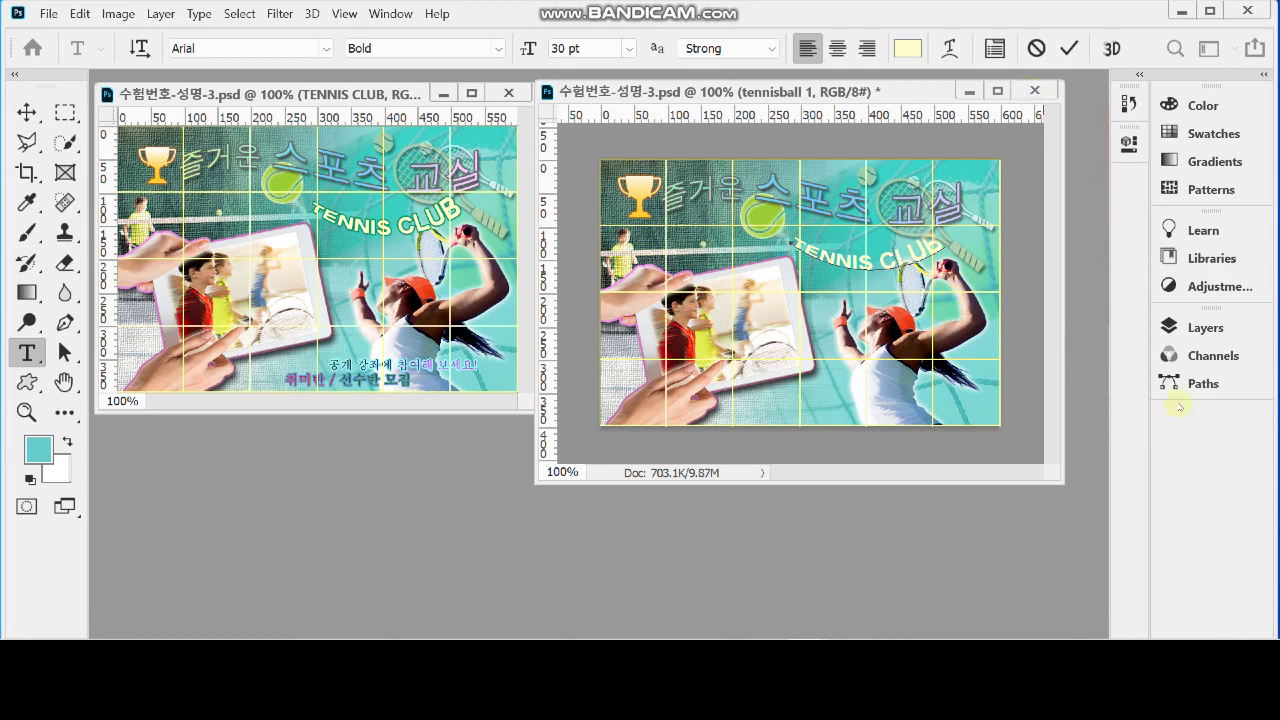
Step: Commit the "TENNIS CLUB" text and open the Stroke effect settings for its layer
left_click(1197, 327)
left_click_drag(975, 540, 927, 562)
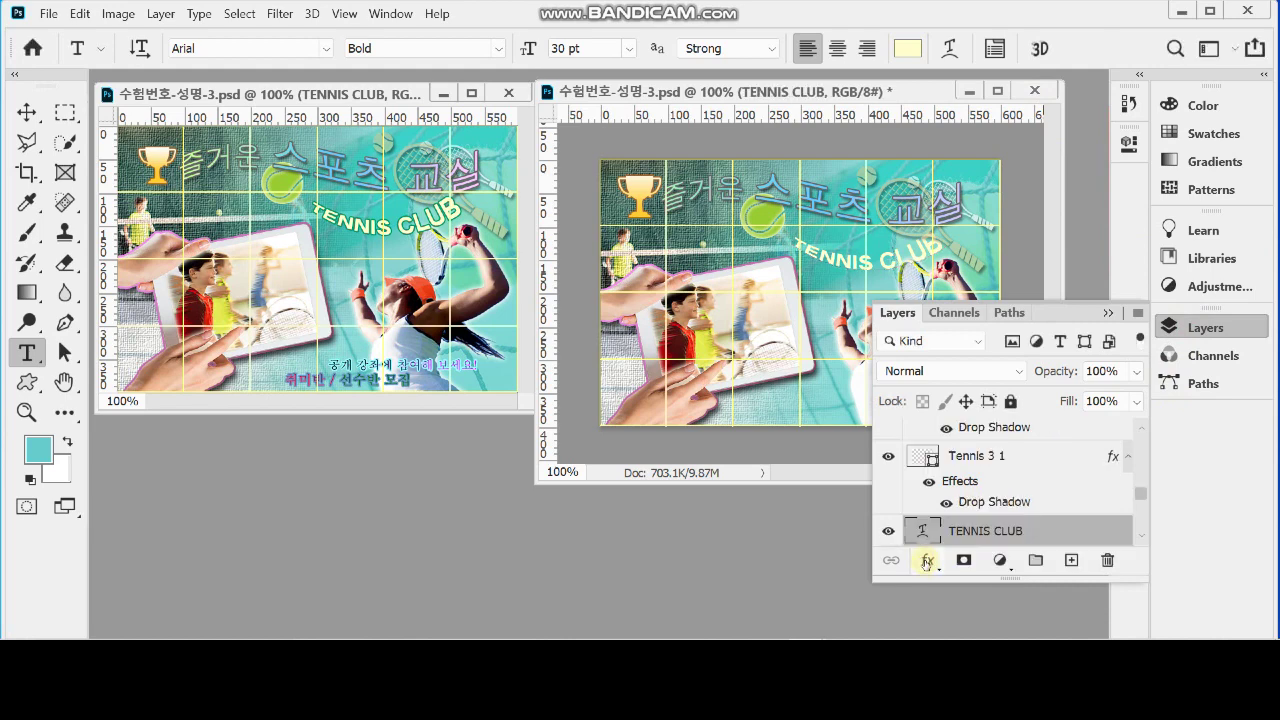
left_click(927, 562)
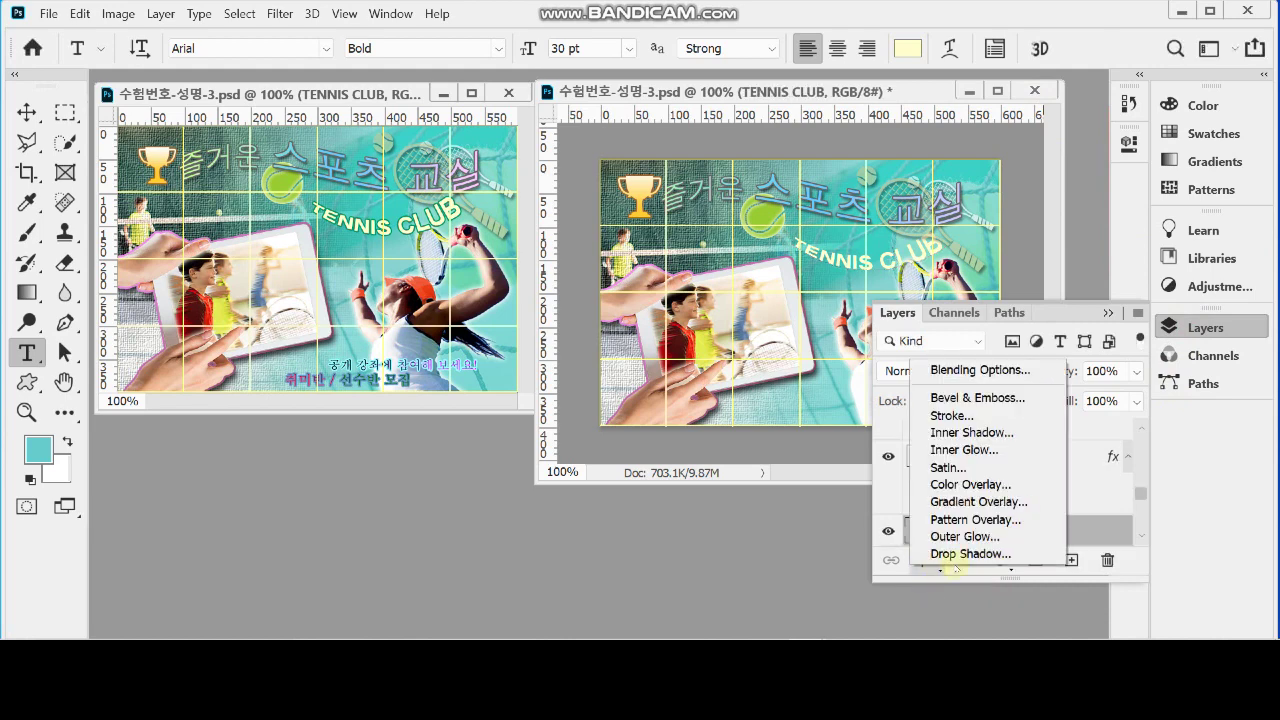
left_click(975, 415)
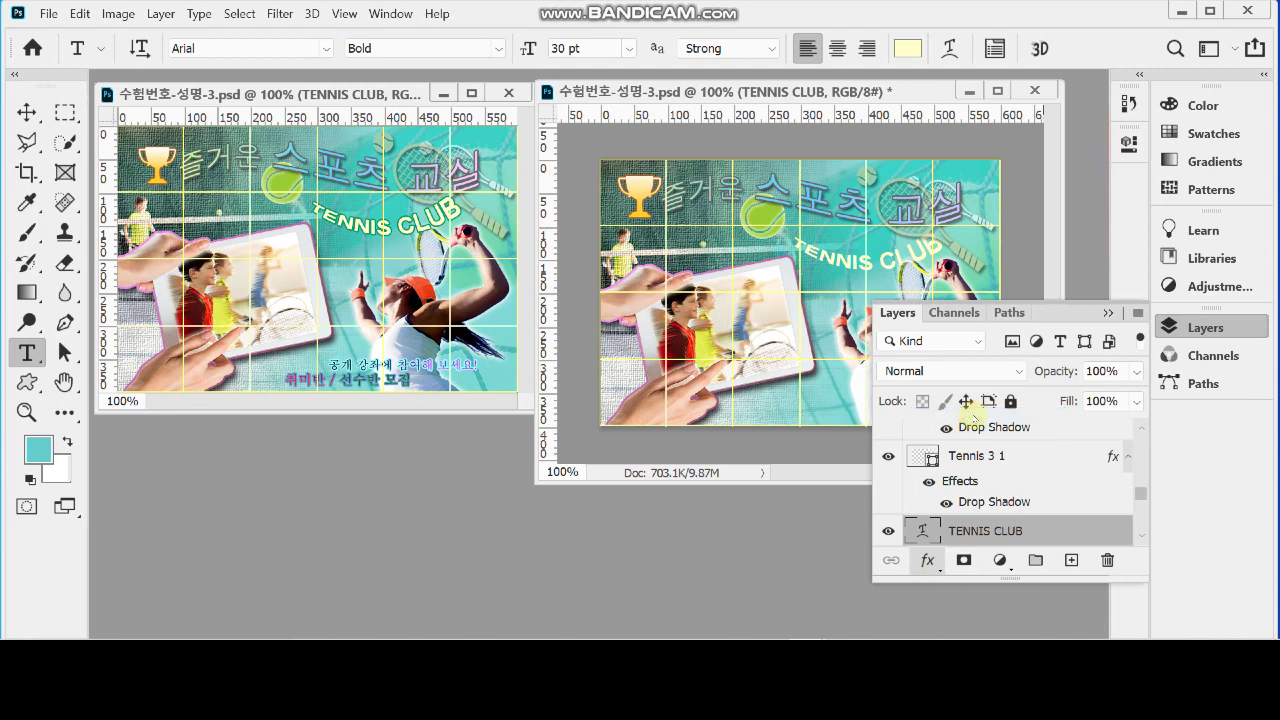